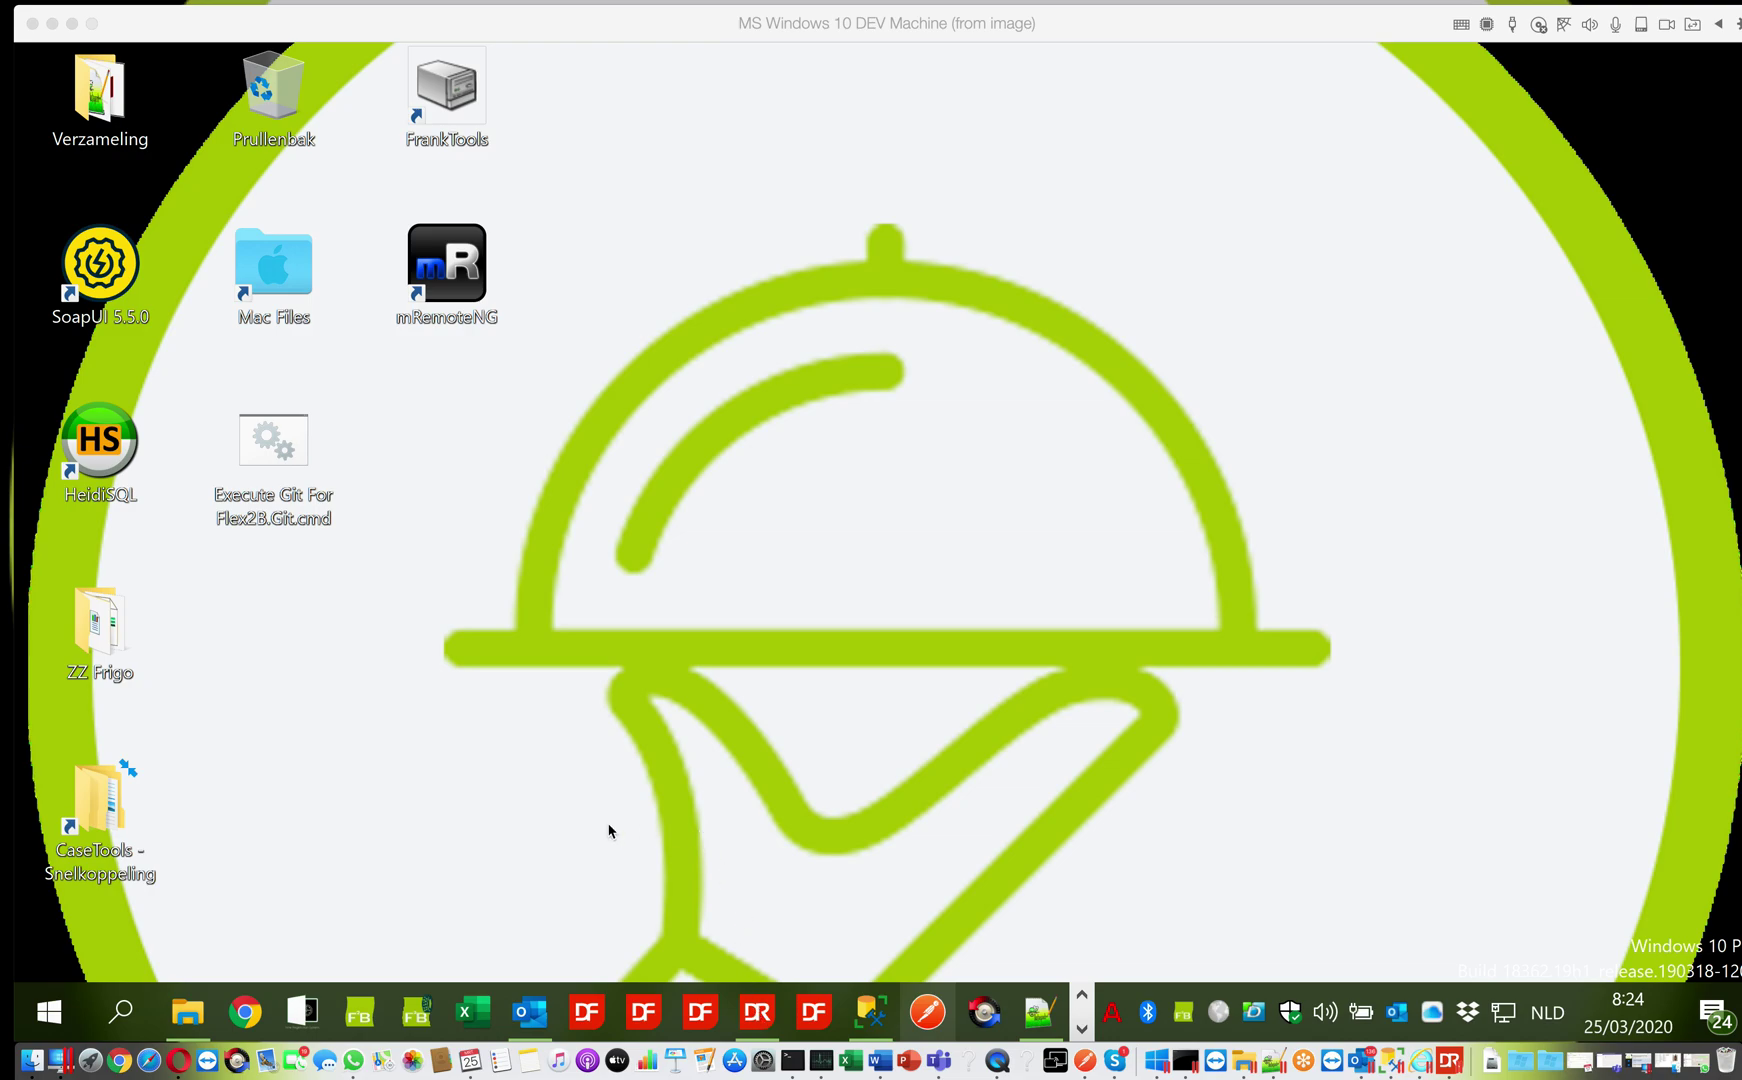
# Open the Reports folder, reposition its window, and bring up DFConnId.ini's shortcut menu
pyautogui.click(190, 1013)
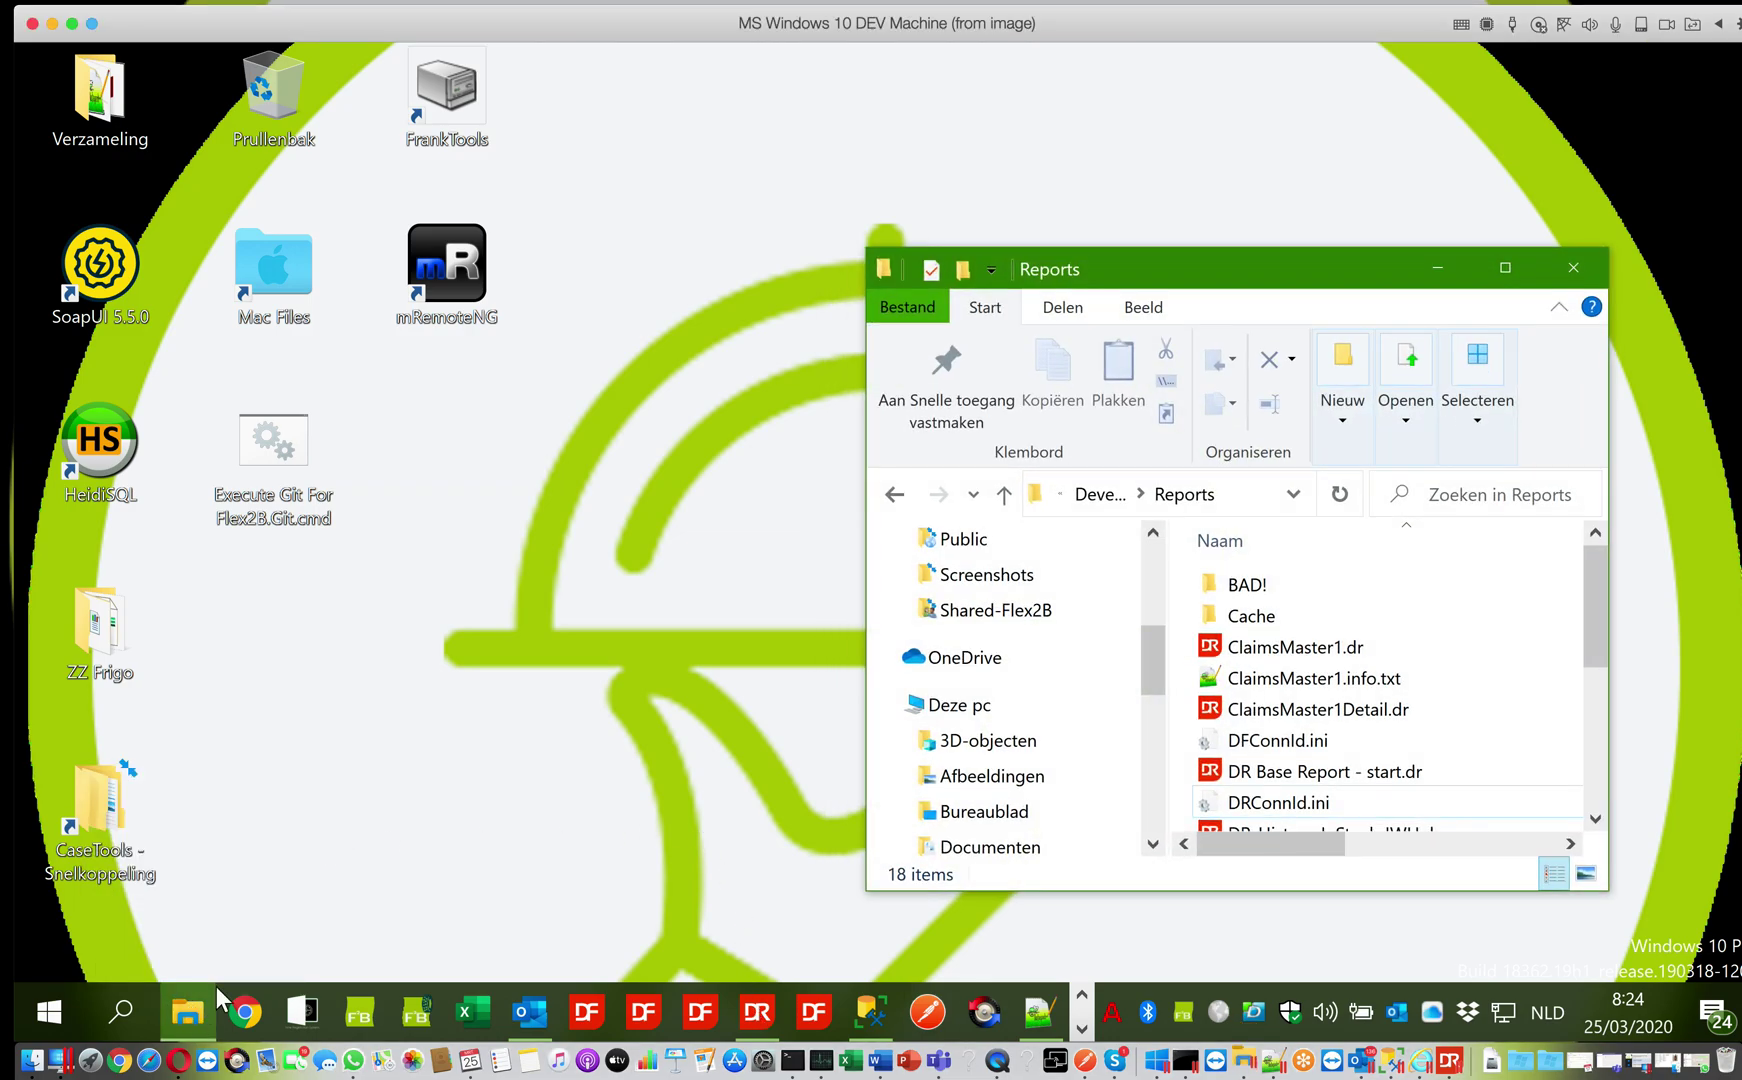
pyautogui.moveTo(1115, 267); pyautogui.dragTo(642, 178)
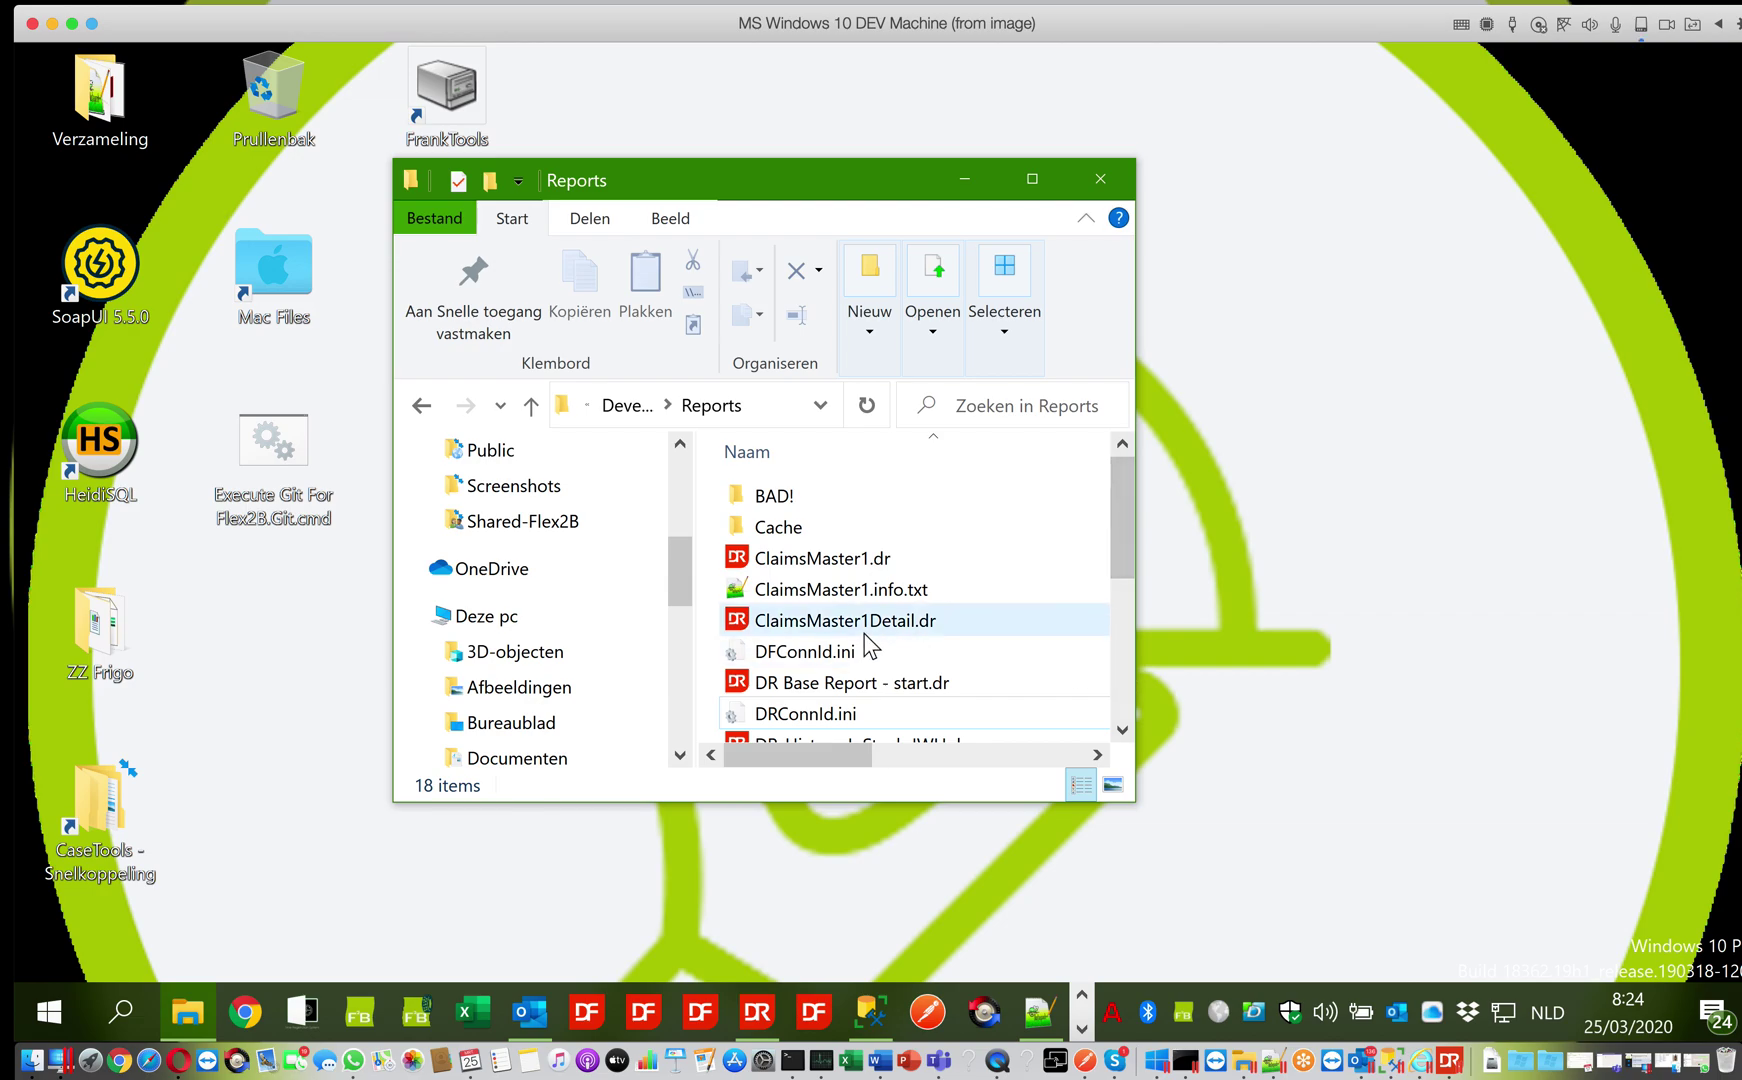
pyautogui.click(845, 651)
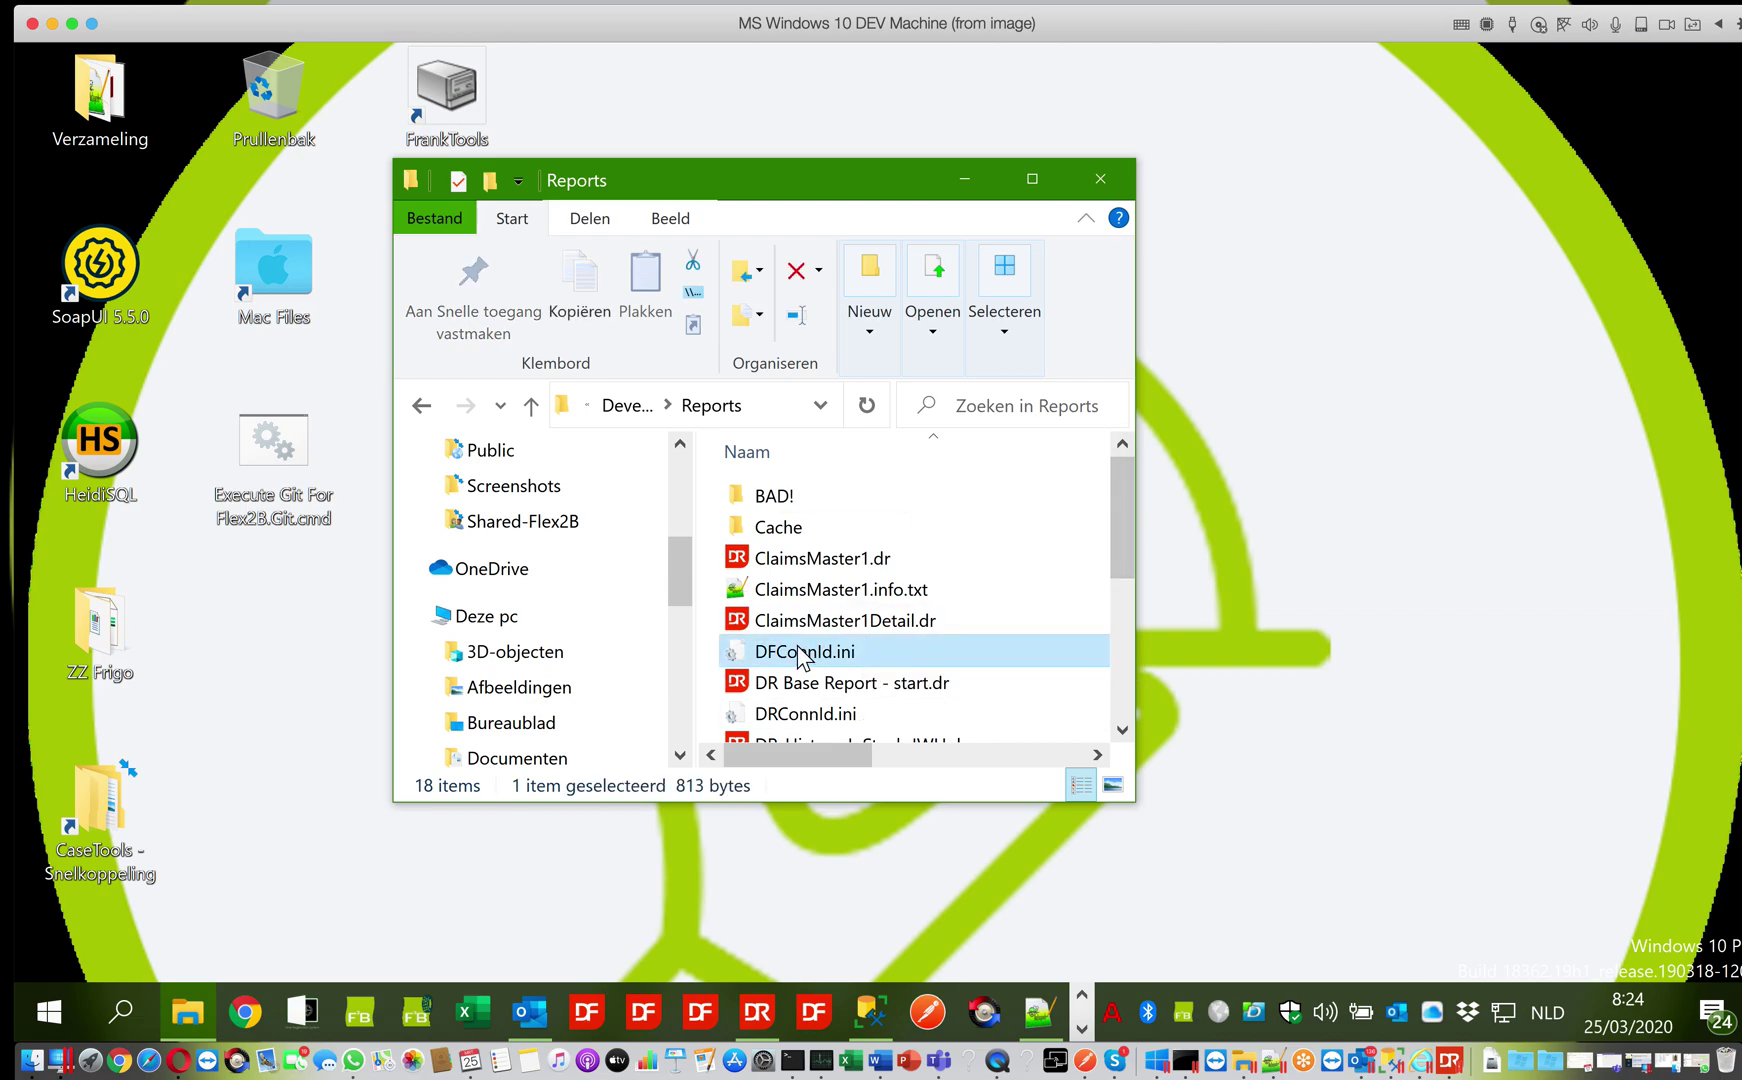
pyautogui.rightClick(799, 655)
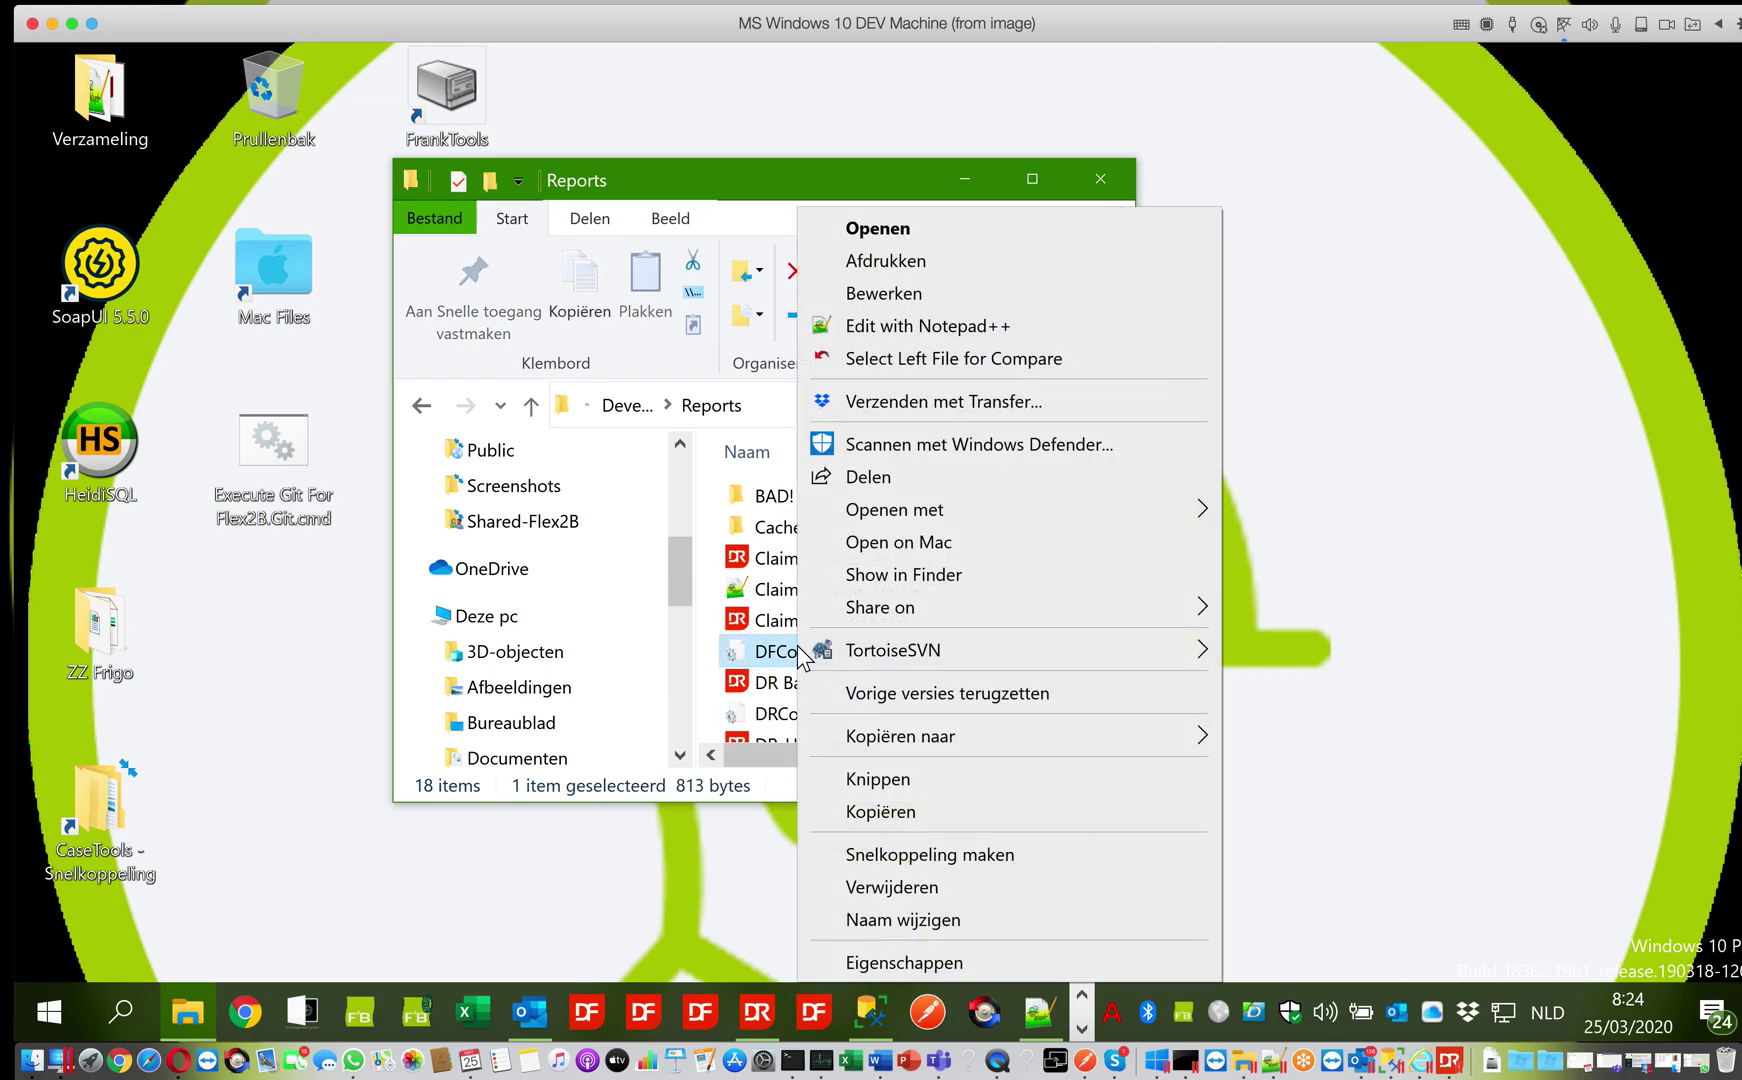
# Edit DFConnId.ini in Notepad++ and highlight the F2BDEFAULT, ZWMS, F2BDB10 and ZWMSDev connection ids
pyautogui.click(878, 330)
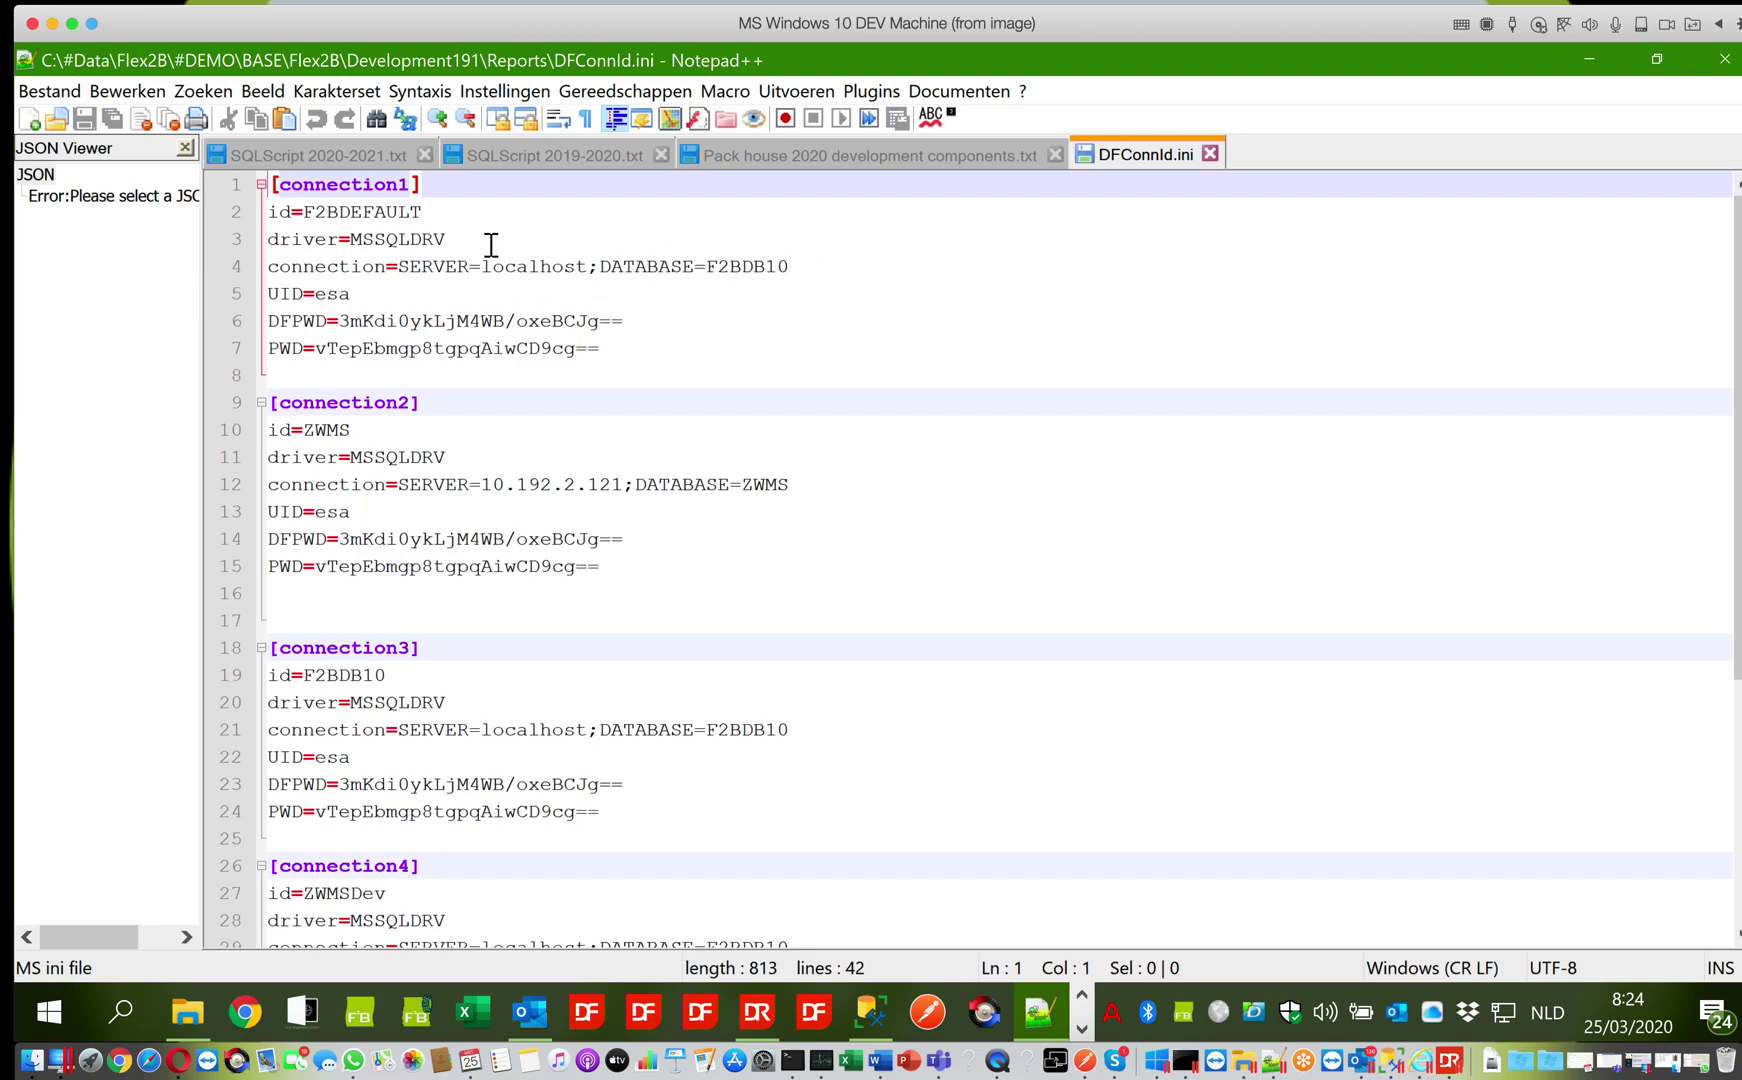
pyautogui.doubleClick(344, 210)
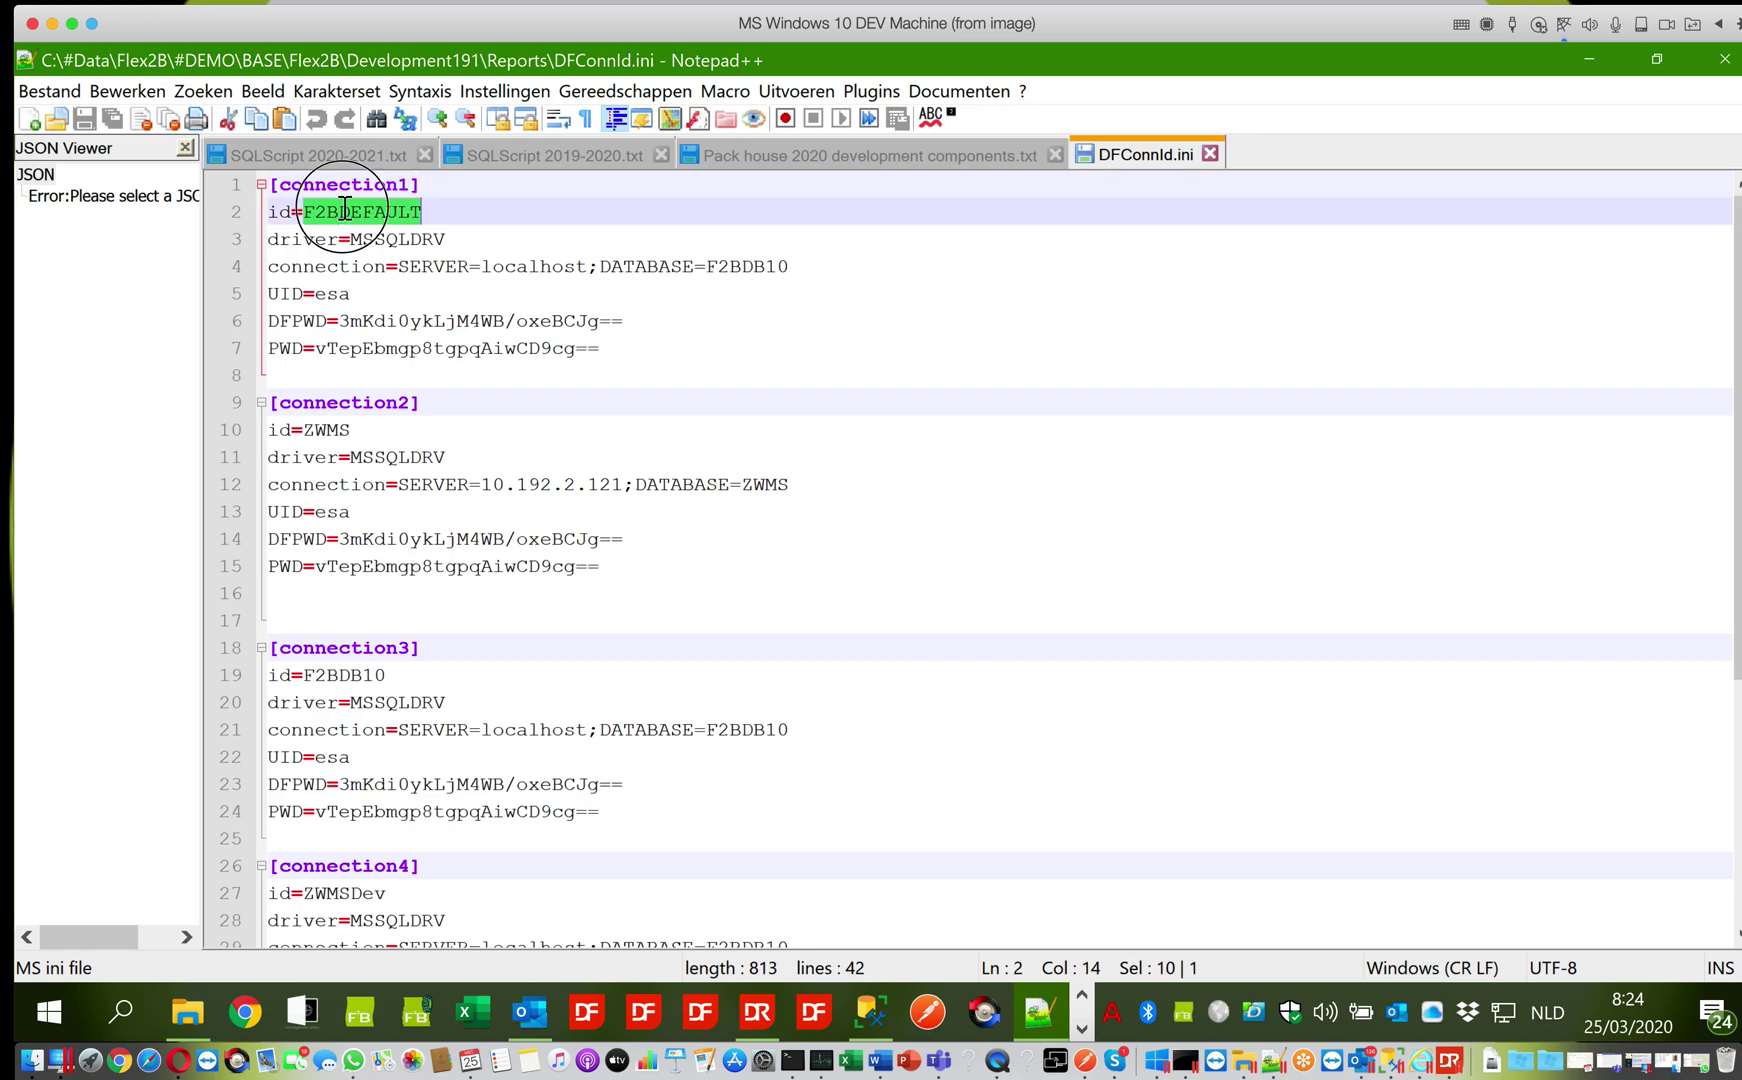
pyautogui.doubleClick(337, 430)
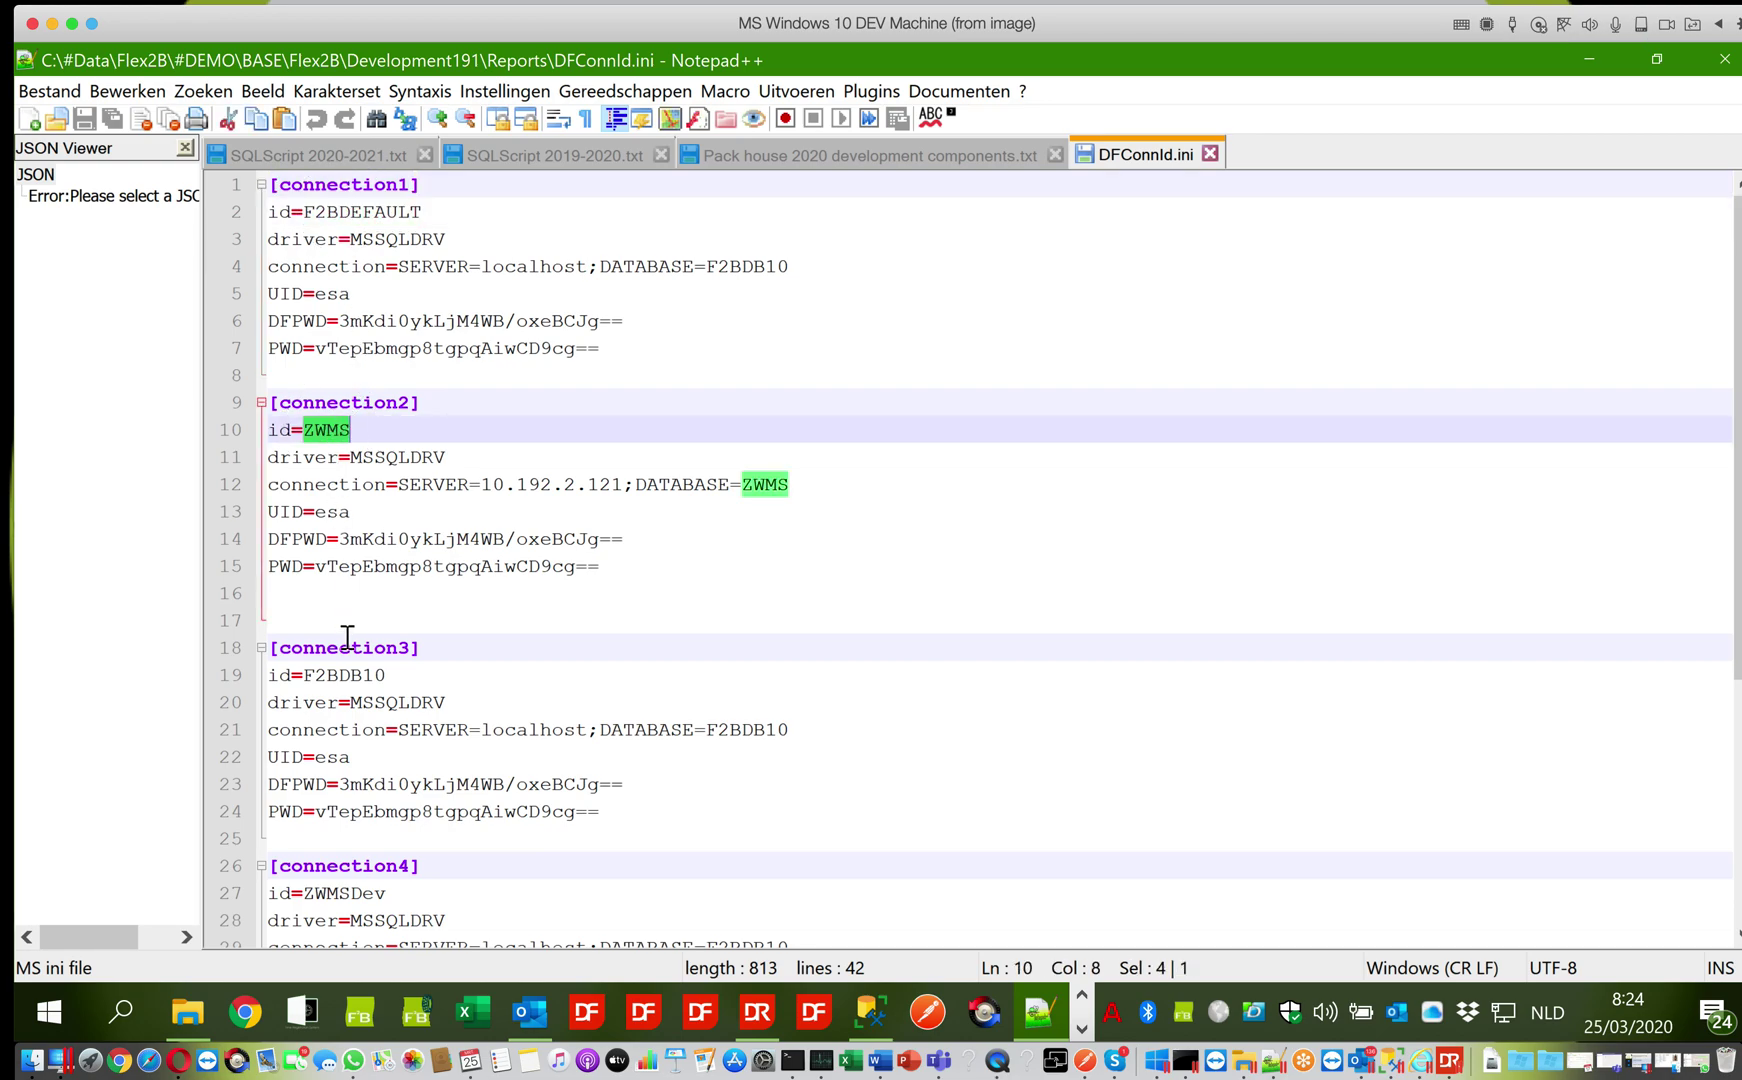
pyautogui.doubleClick(346, 675)
pyautogui.click(340, 892)
pyautogui.doubleClick(340, 892)
pyautogui.doubleClick(340, 677)
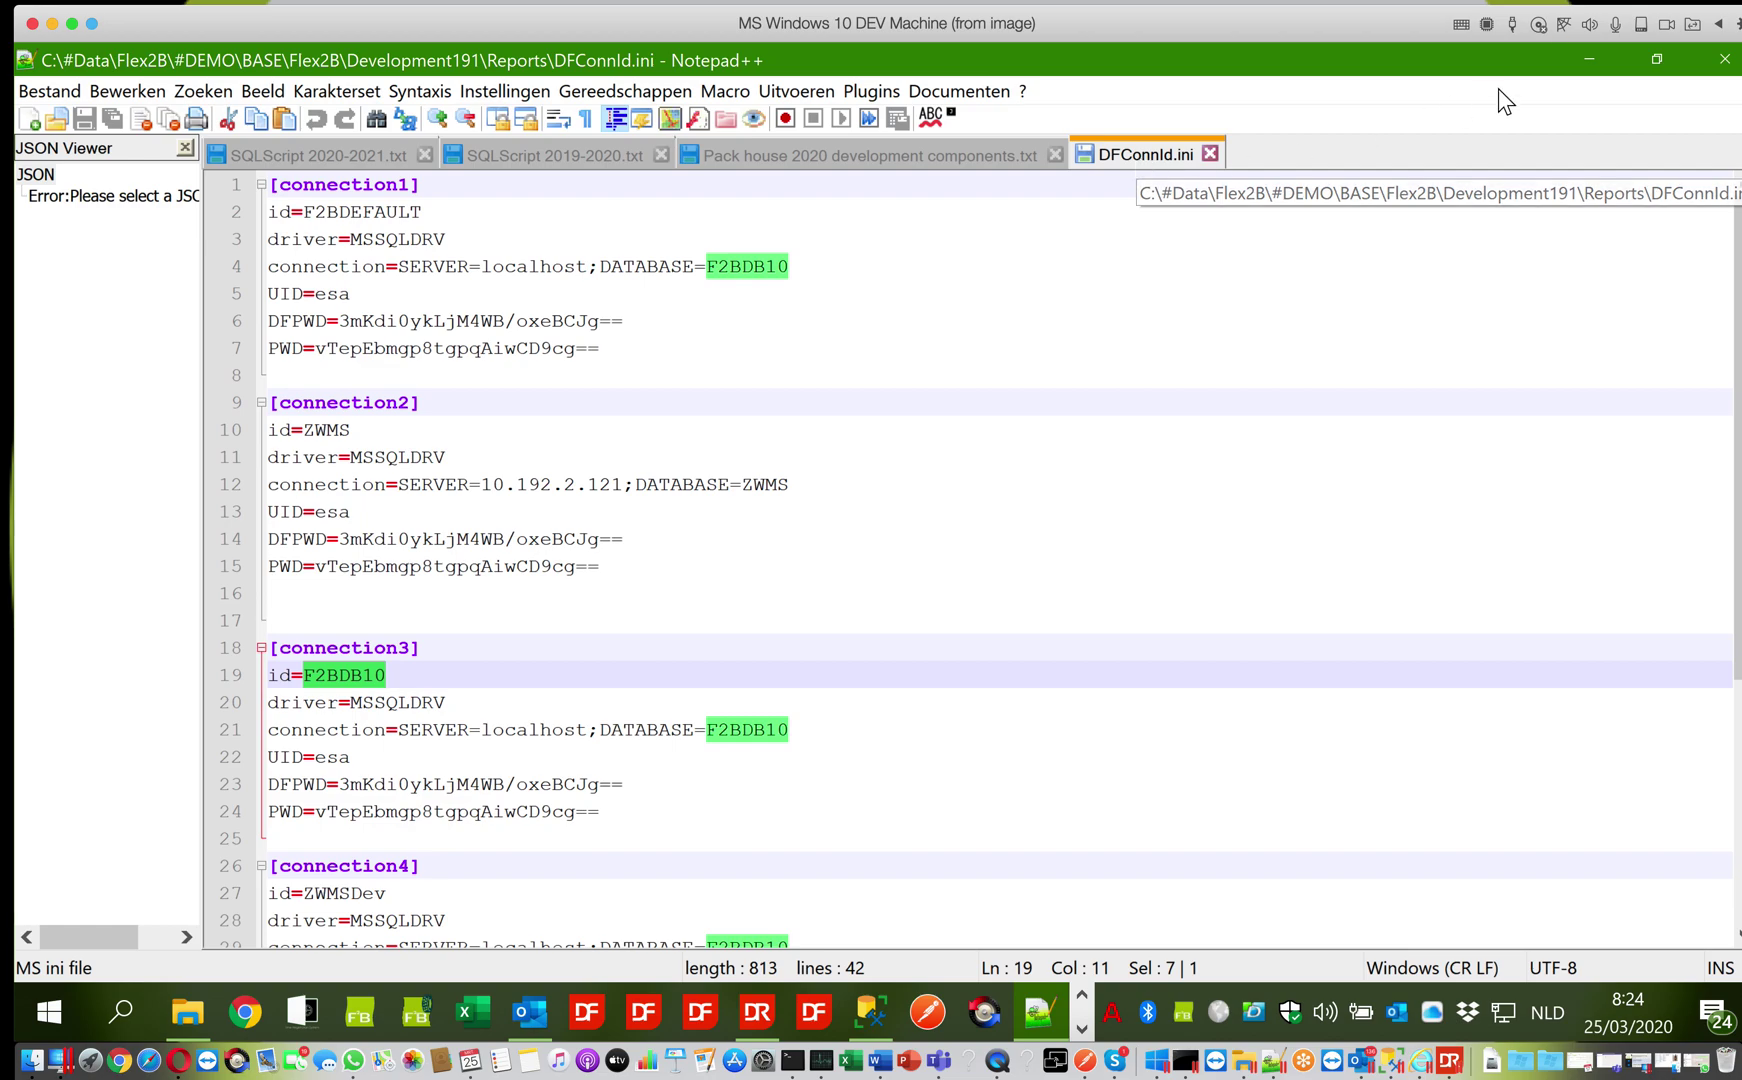
# Minimise Notepad++ and the Reports folder window, then bring DataFlex Reports 2019 forward
pyautogui.click(1582, 60)
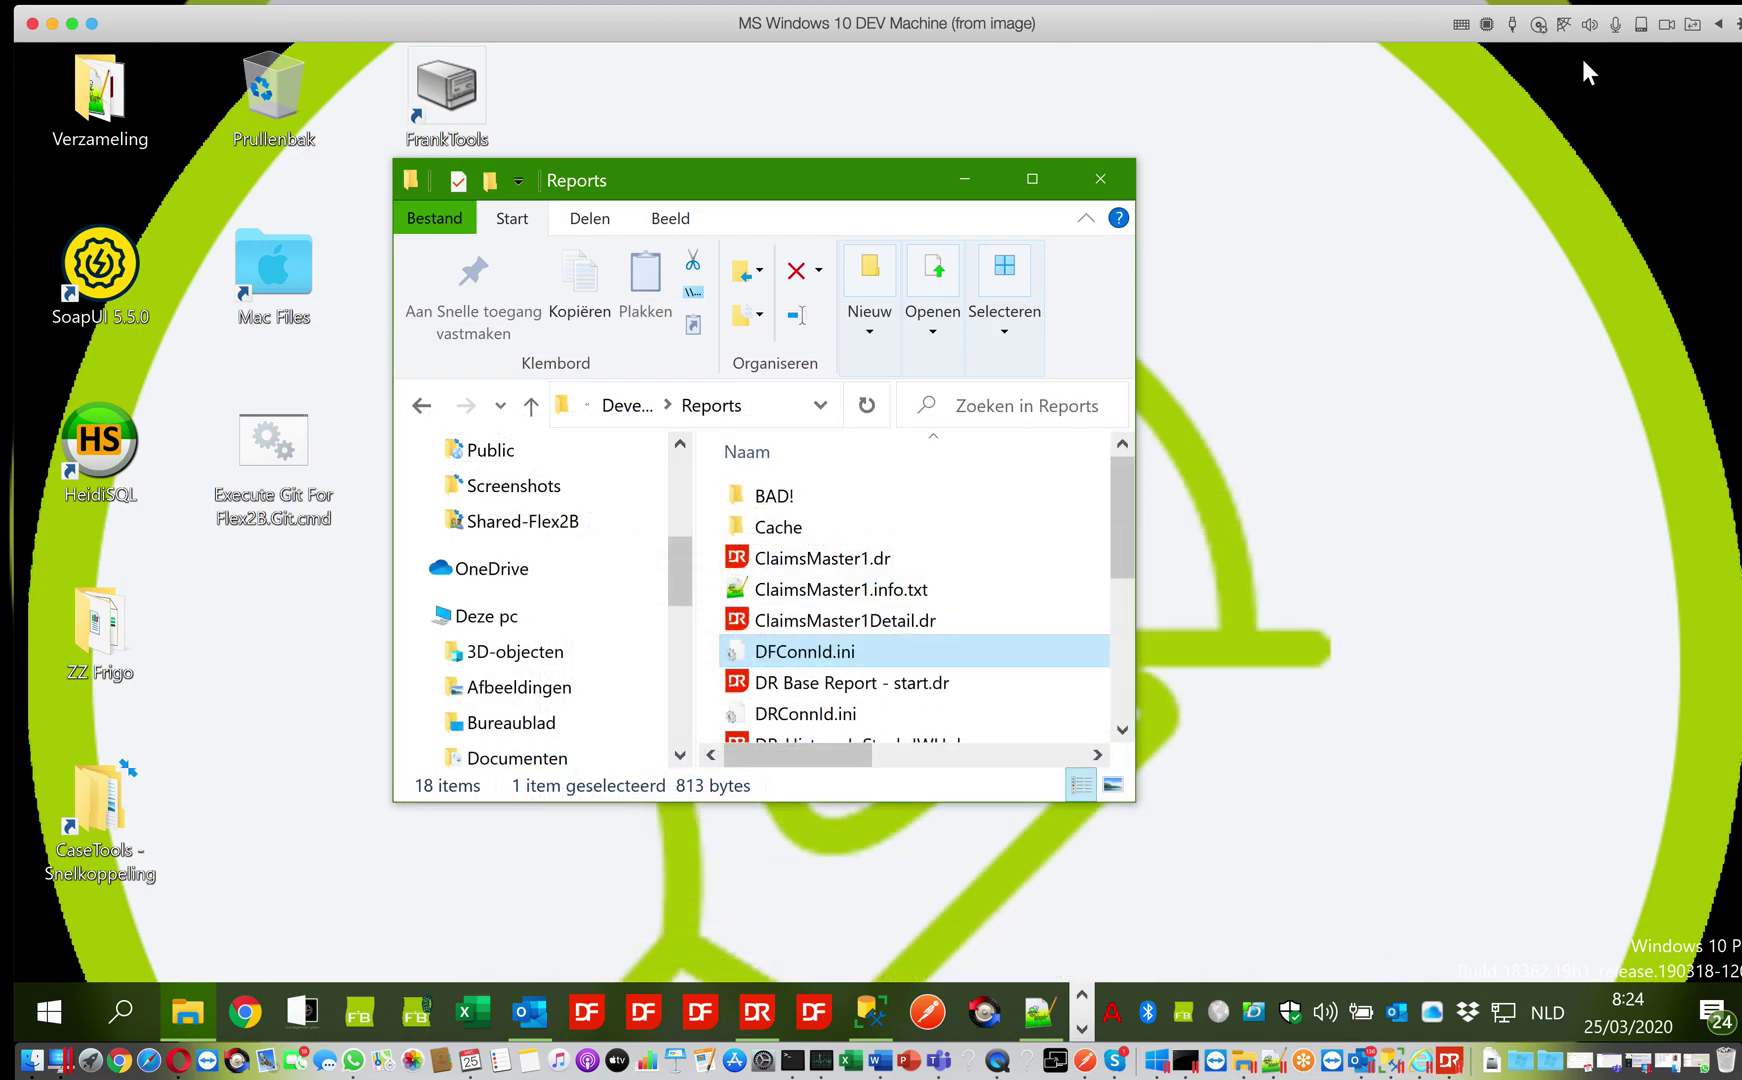
pyautogui.click(963, 183)
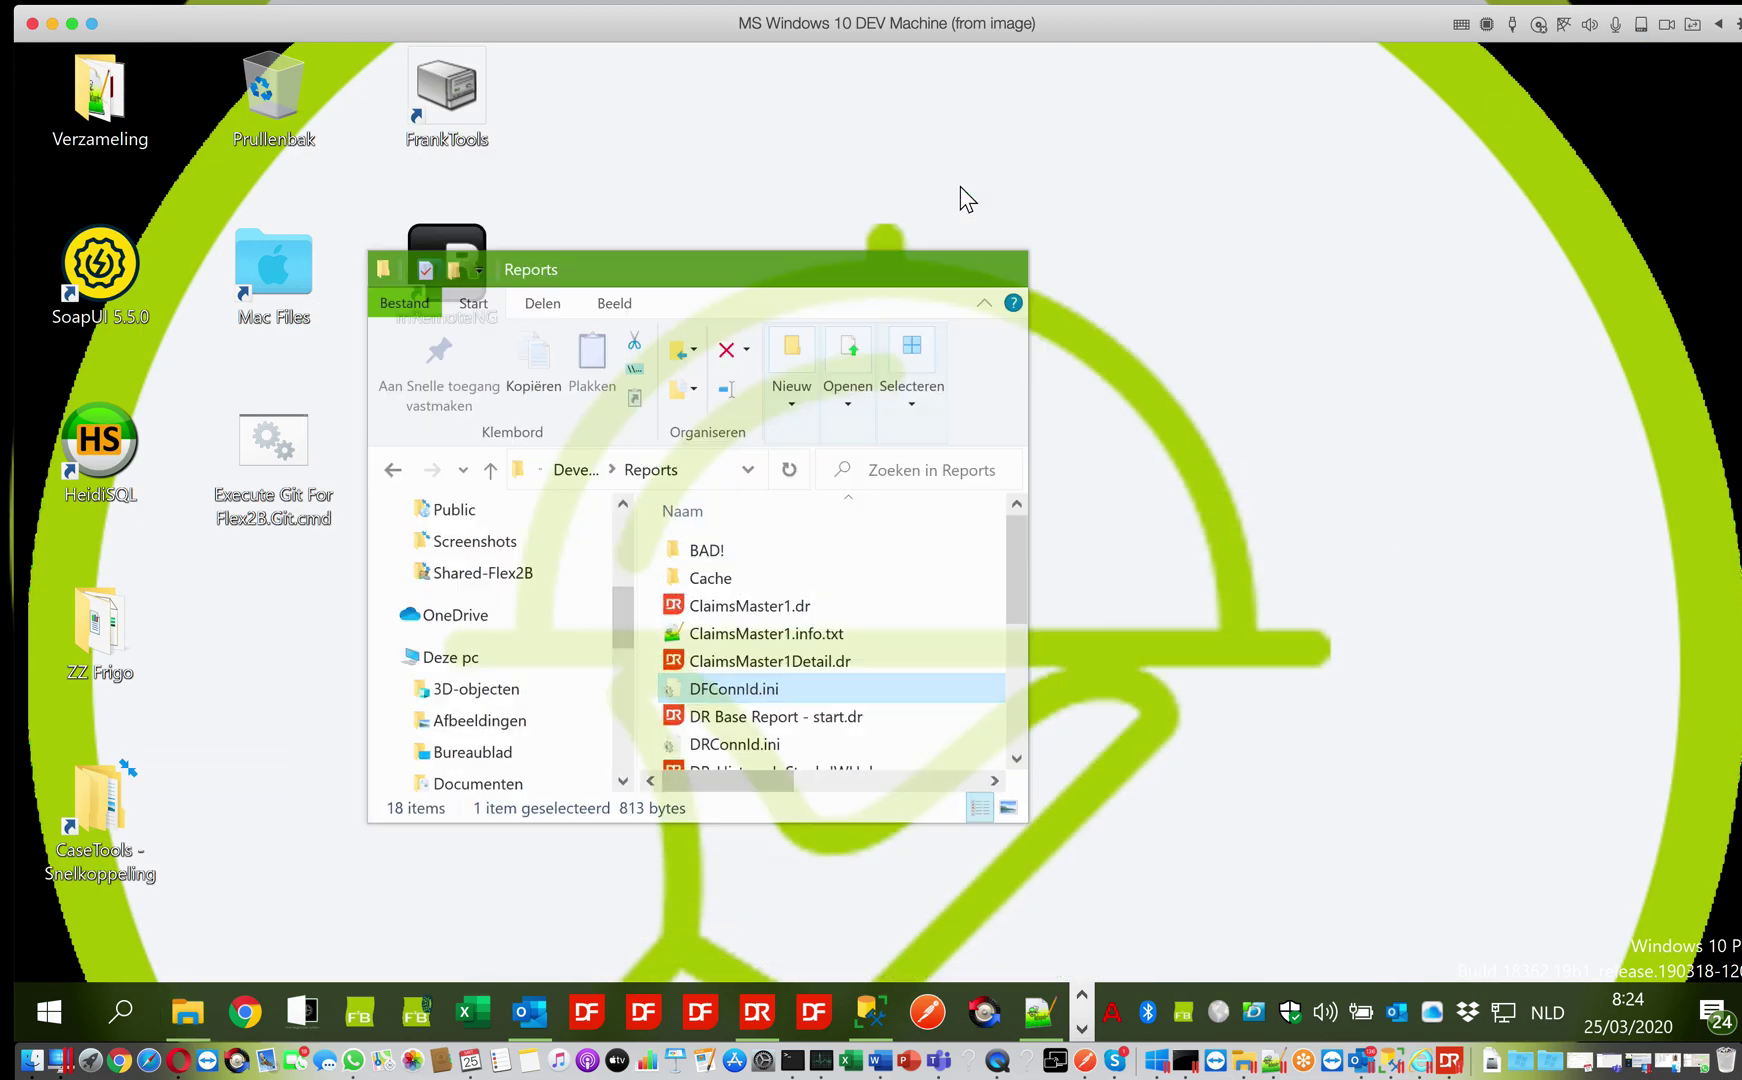
pyautogui.click(758, 1010)
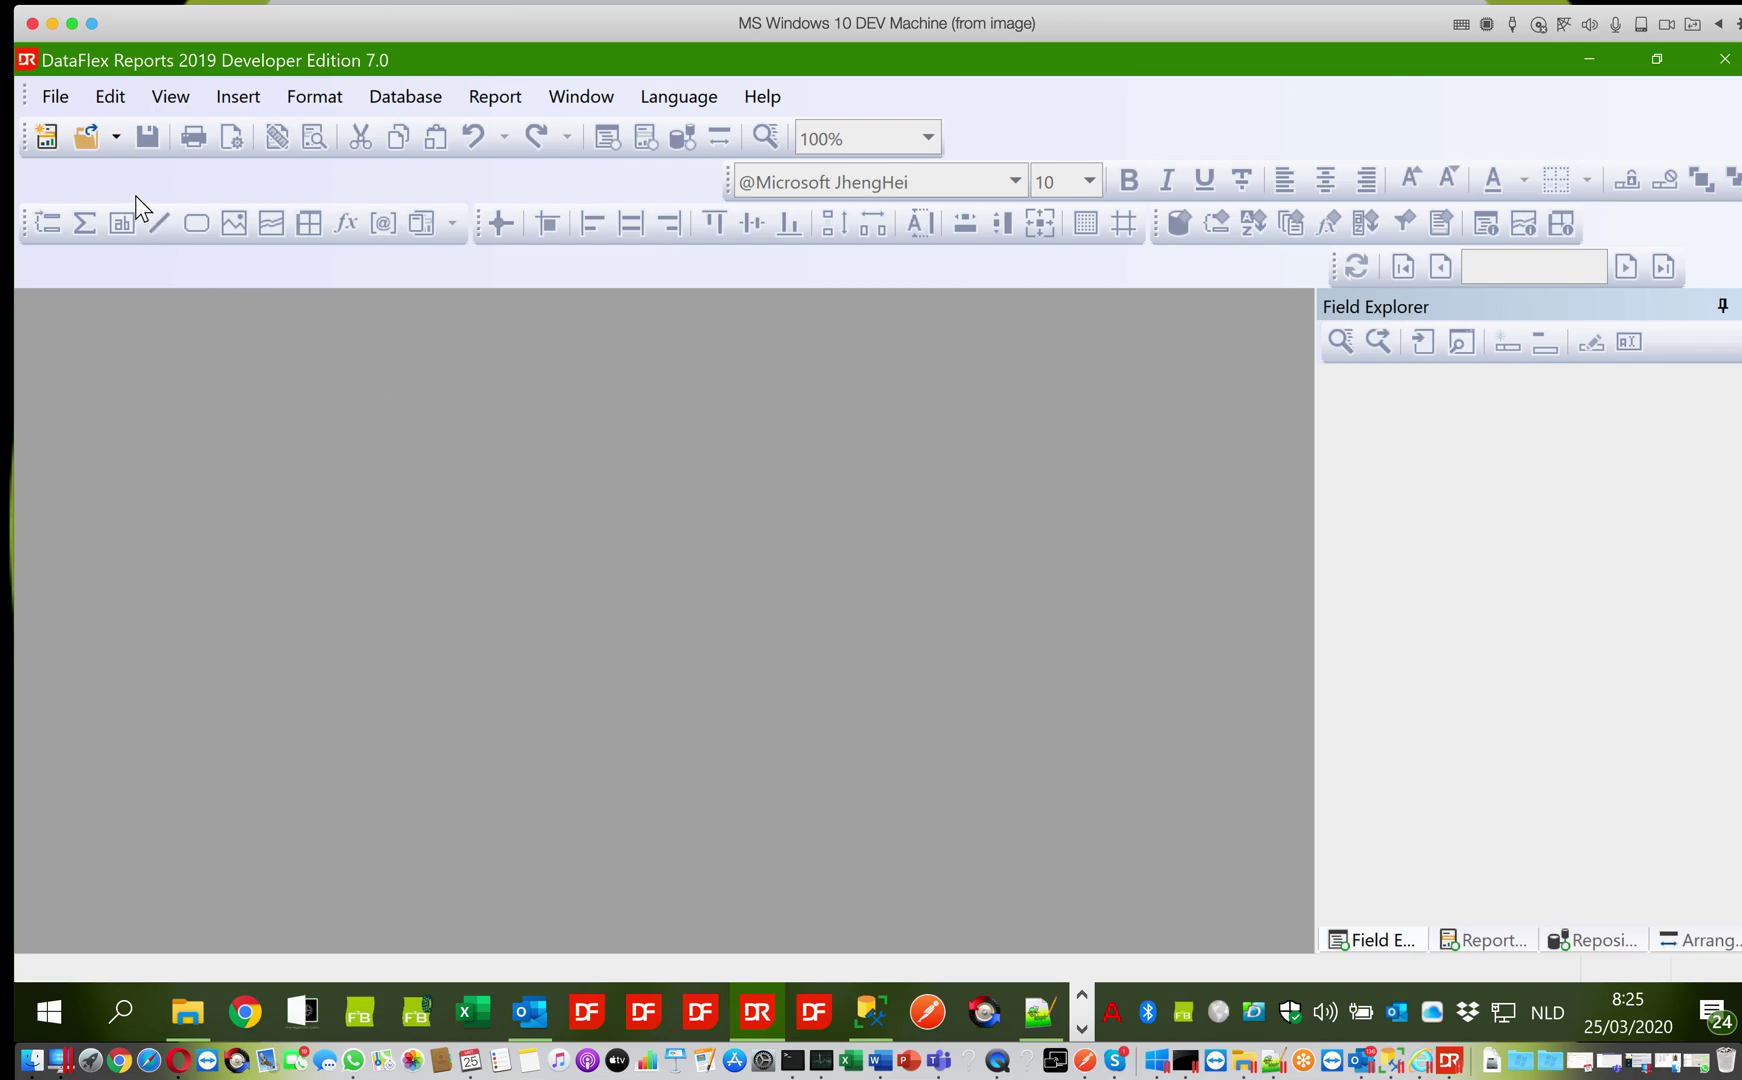
# Begin a new report of type Standard Report and pick ODBC from Available Data Sources
pyautogui.click(48, 137)
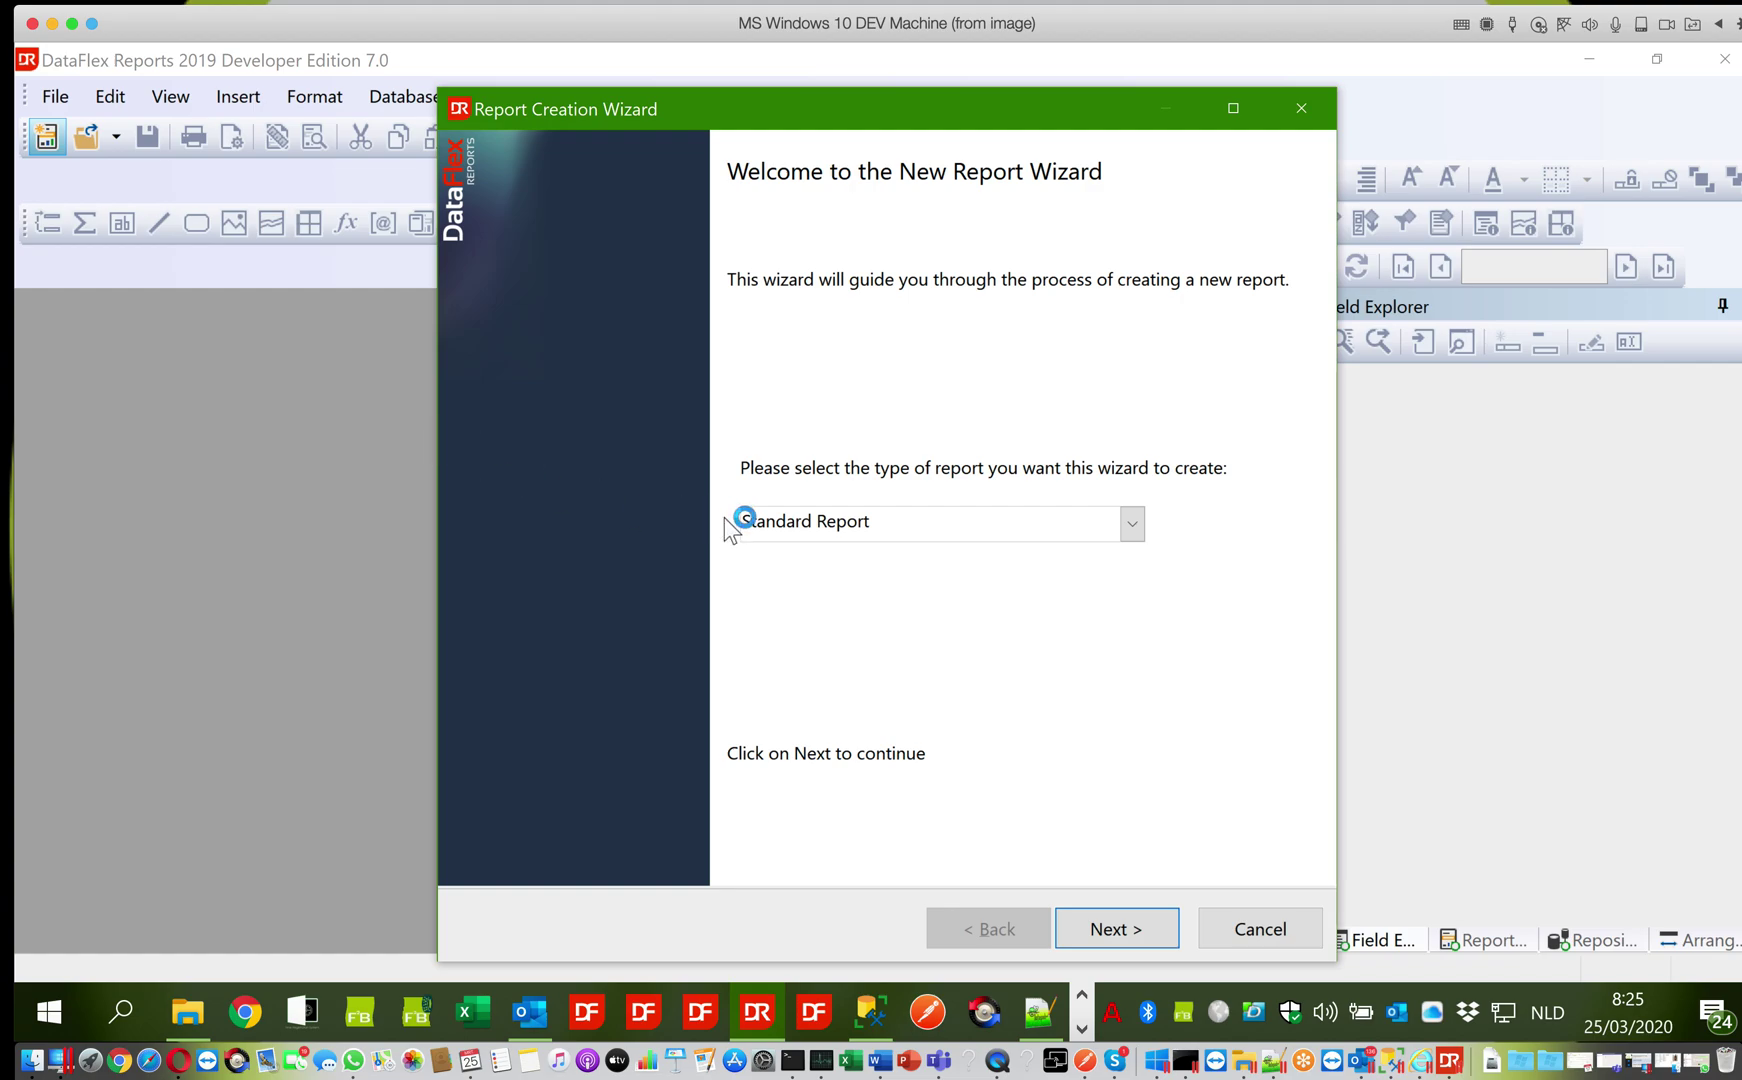
pyautogui.click(790, 524)
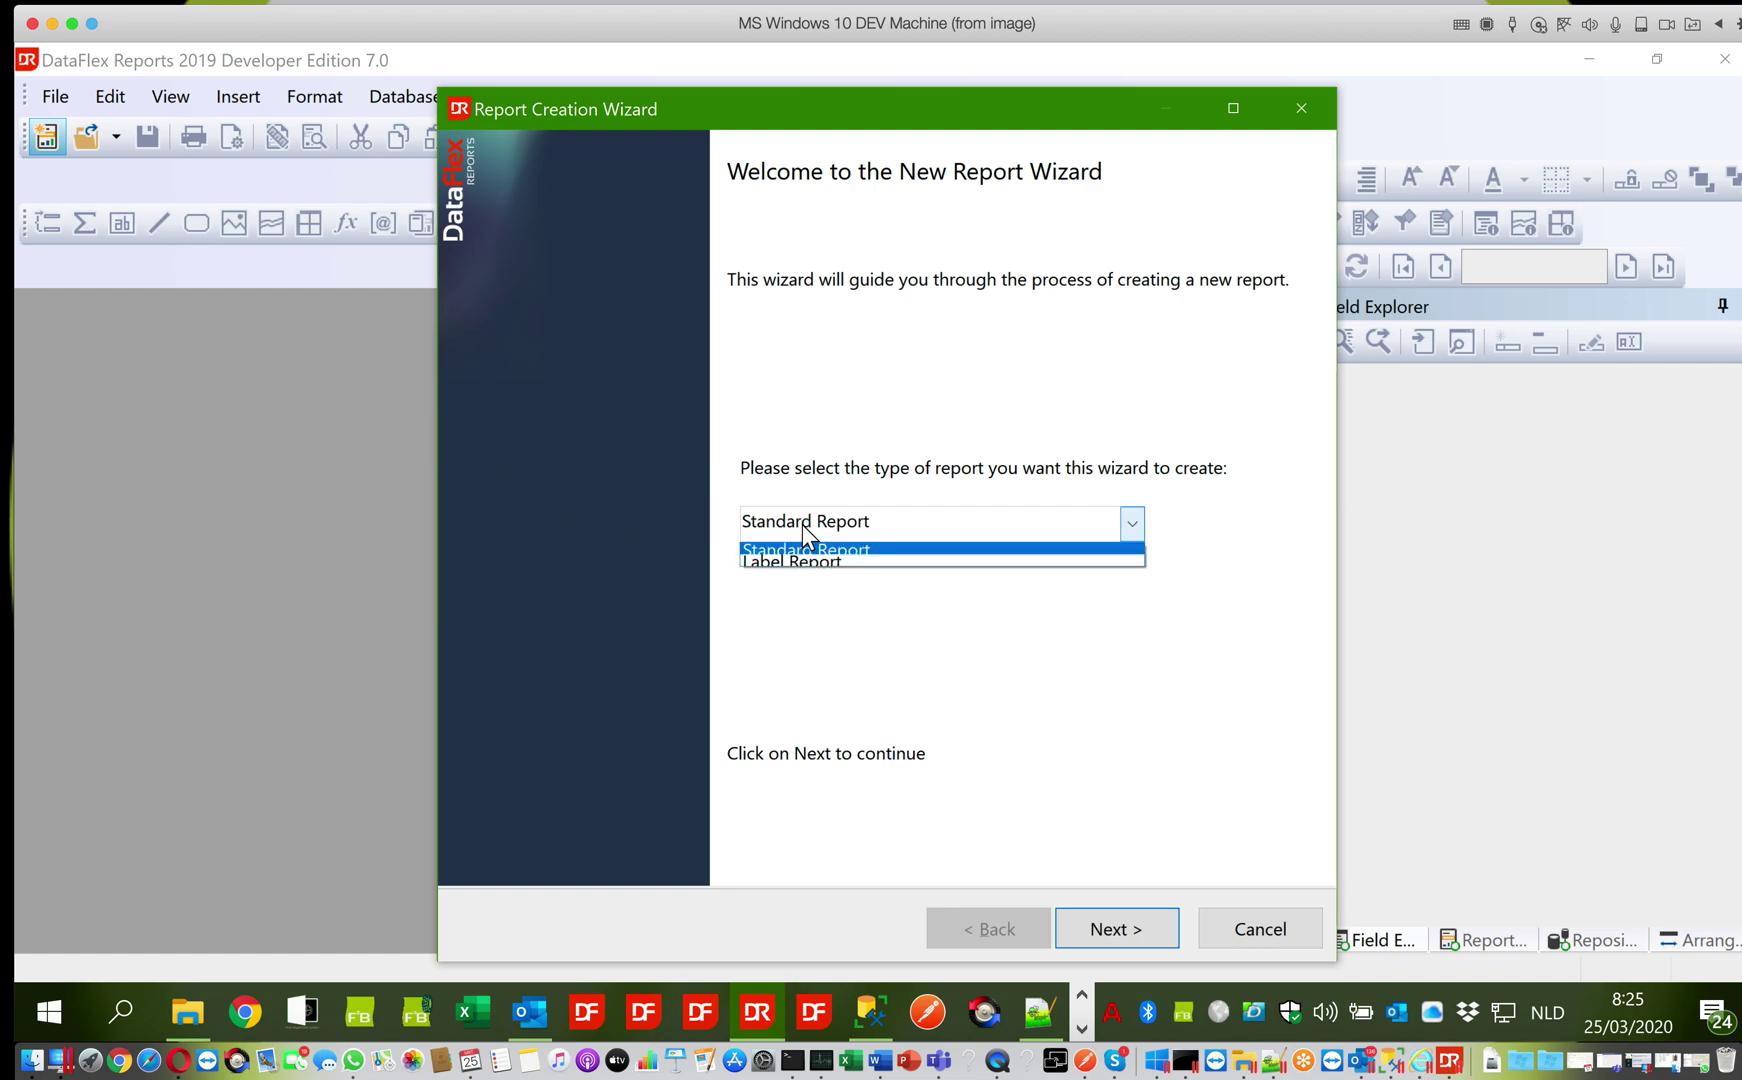
pyautogui.click(803, 530)
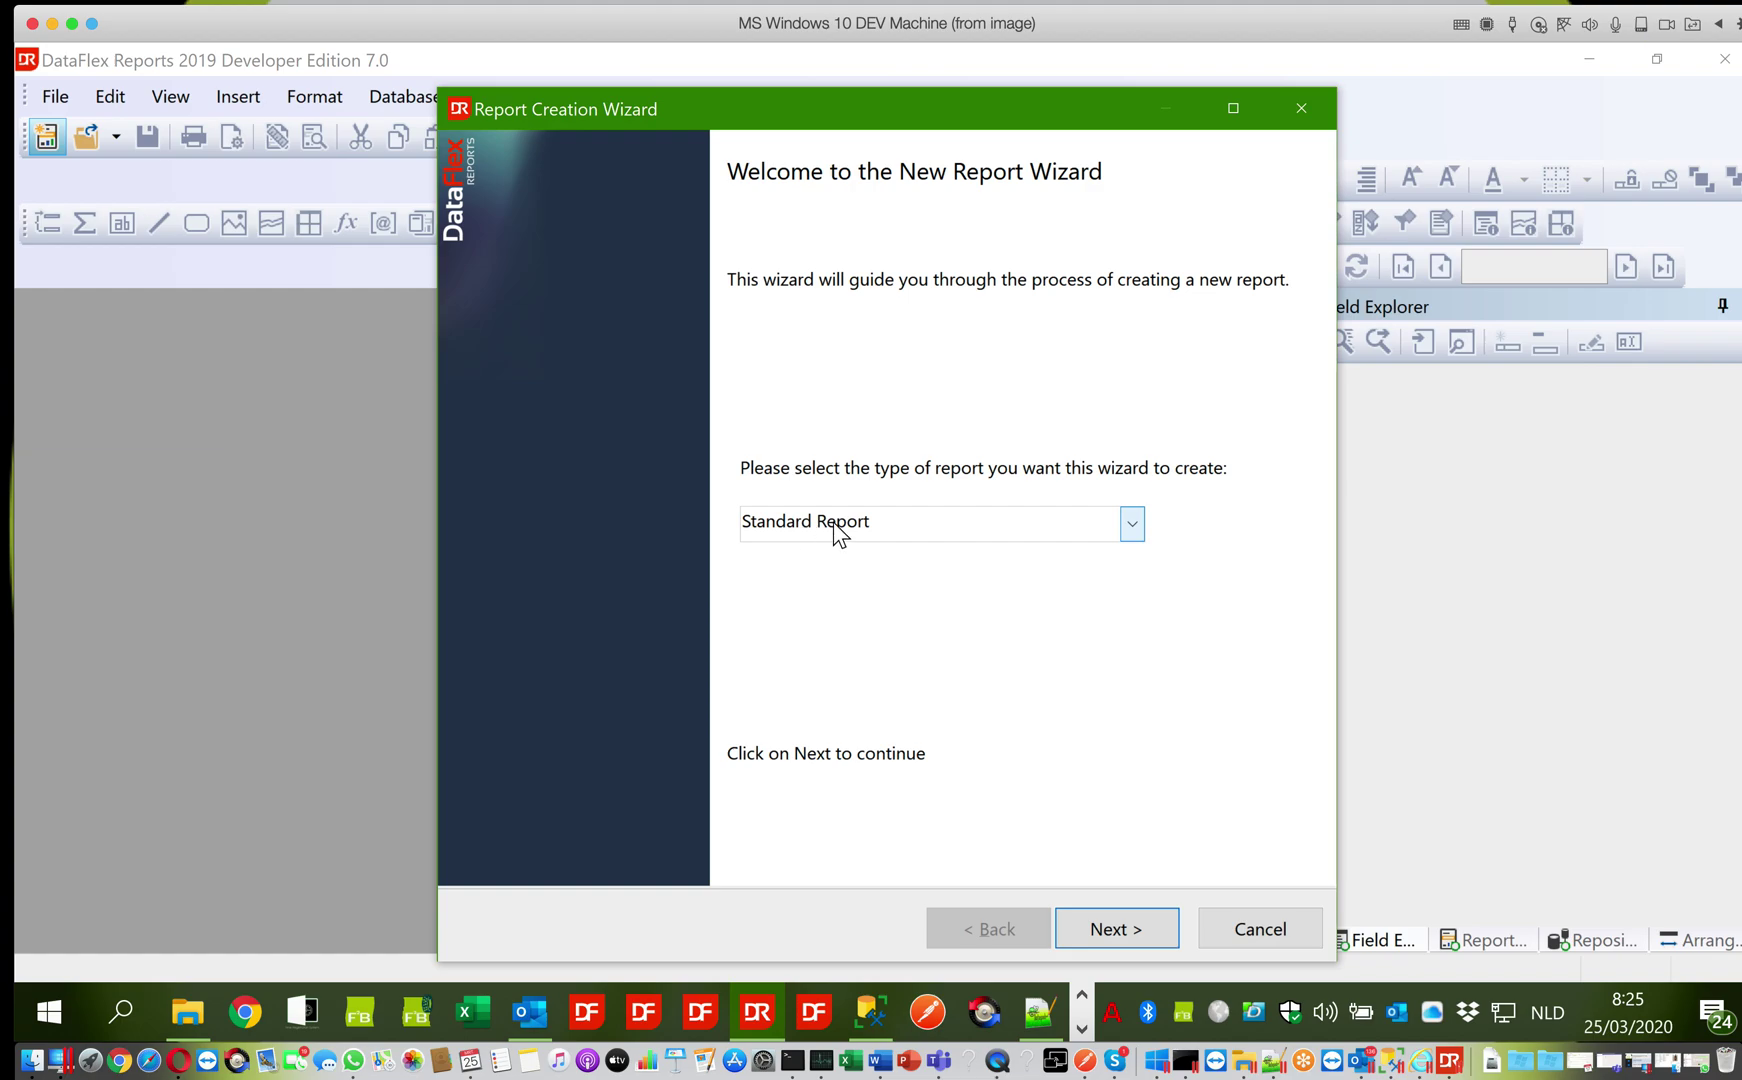
pyautogui.click(1099, 932)
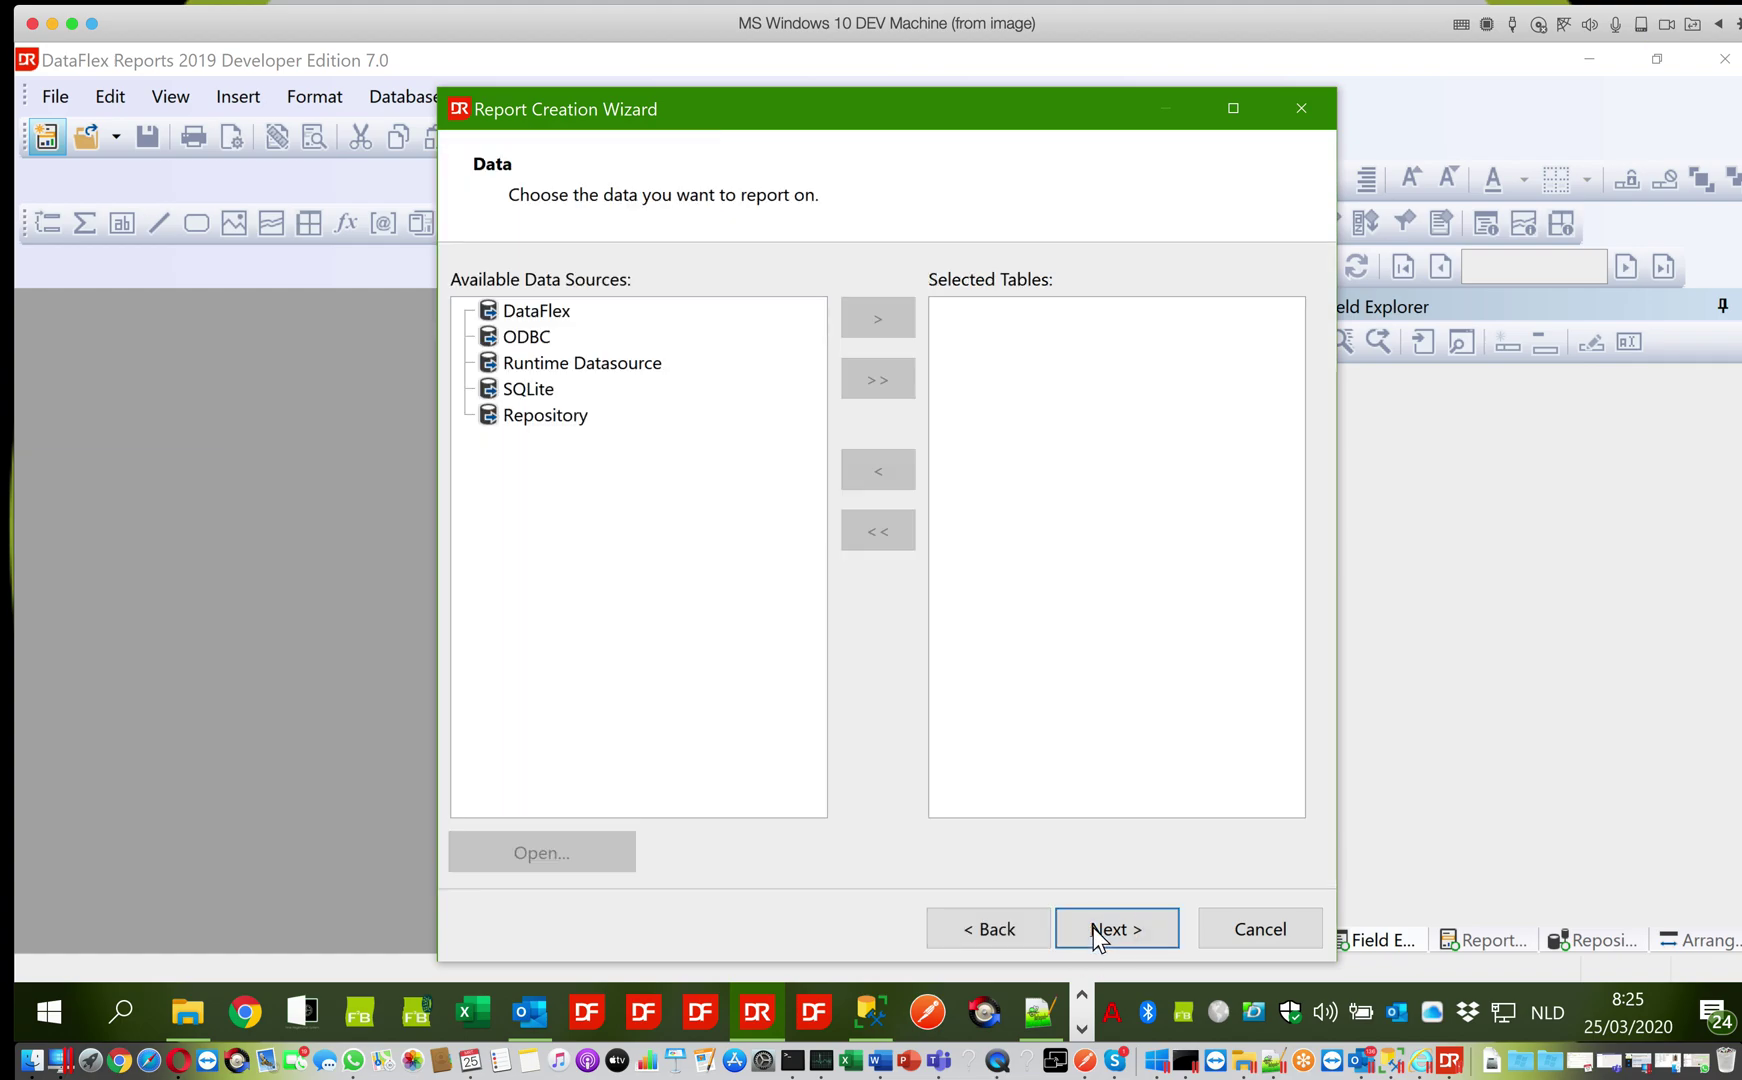
pyautogui.click(521, 364)
pyautogui.click(518, 340)
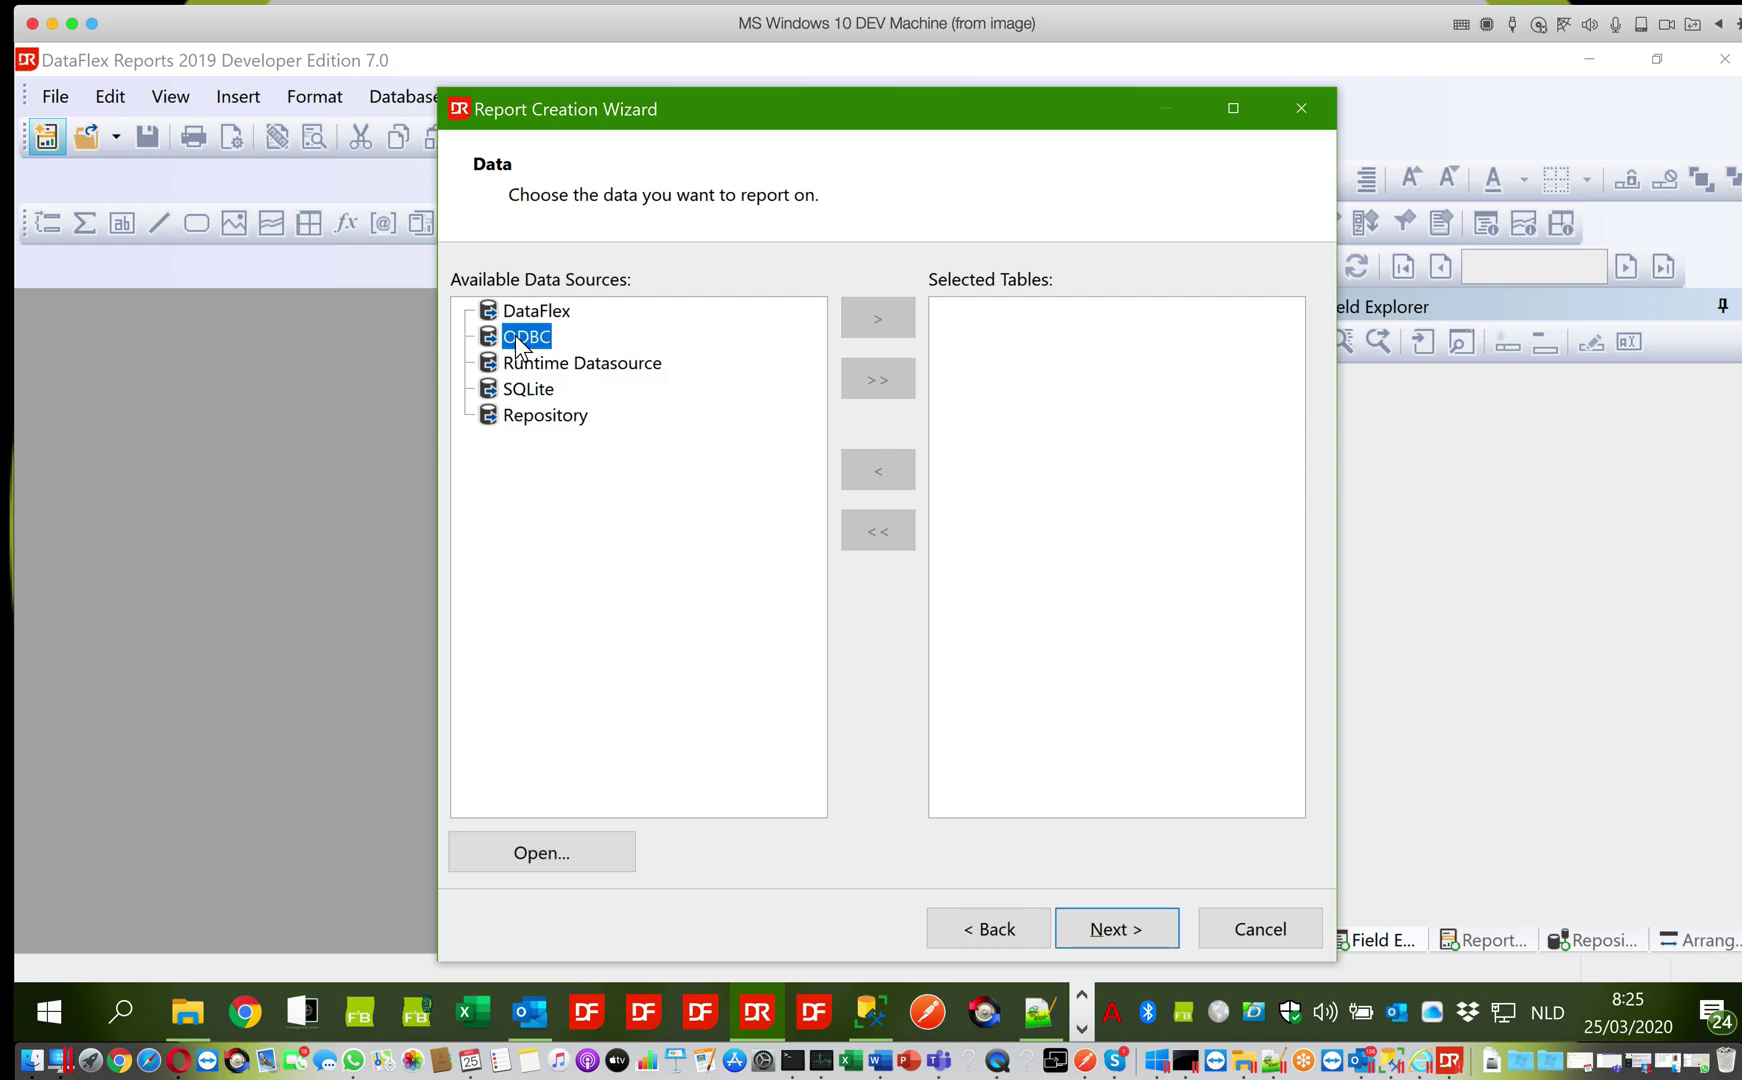
# Choose DataFlex Managed Connection as the ODBC connection type
pyautogui.click(514, 849)
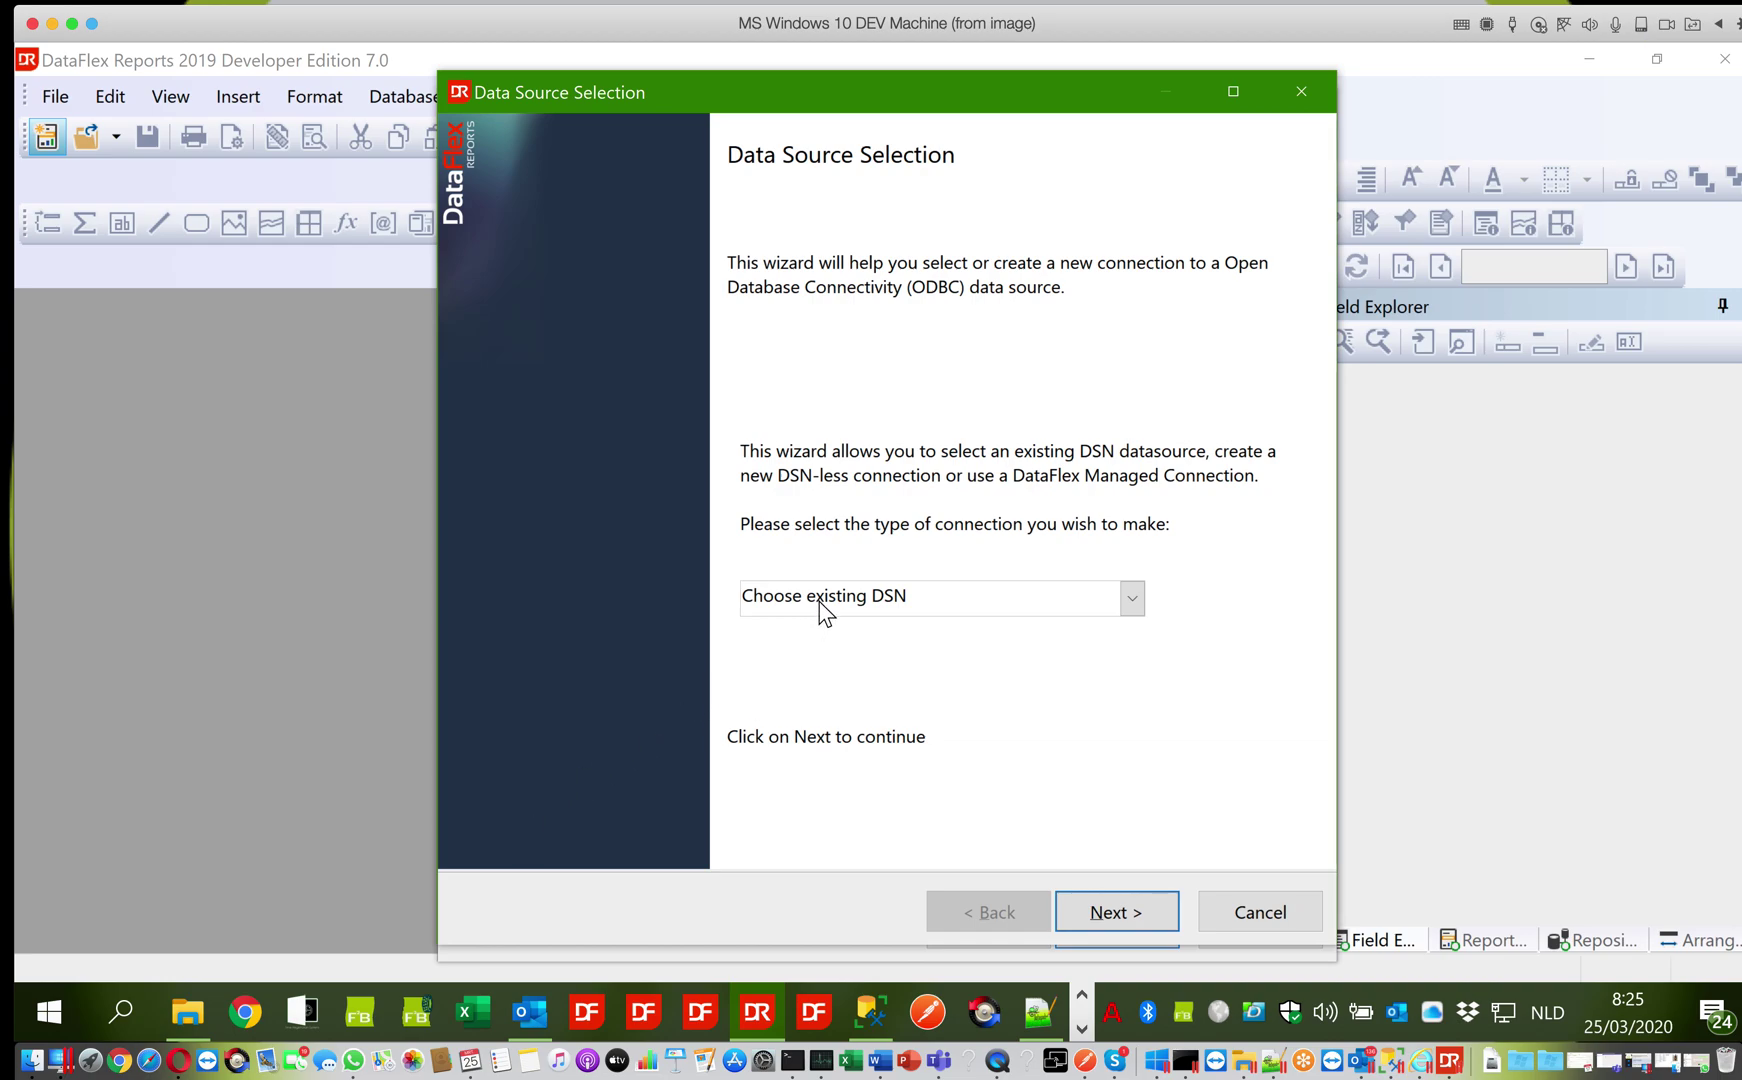
pyautogui.click(821, 598)
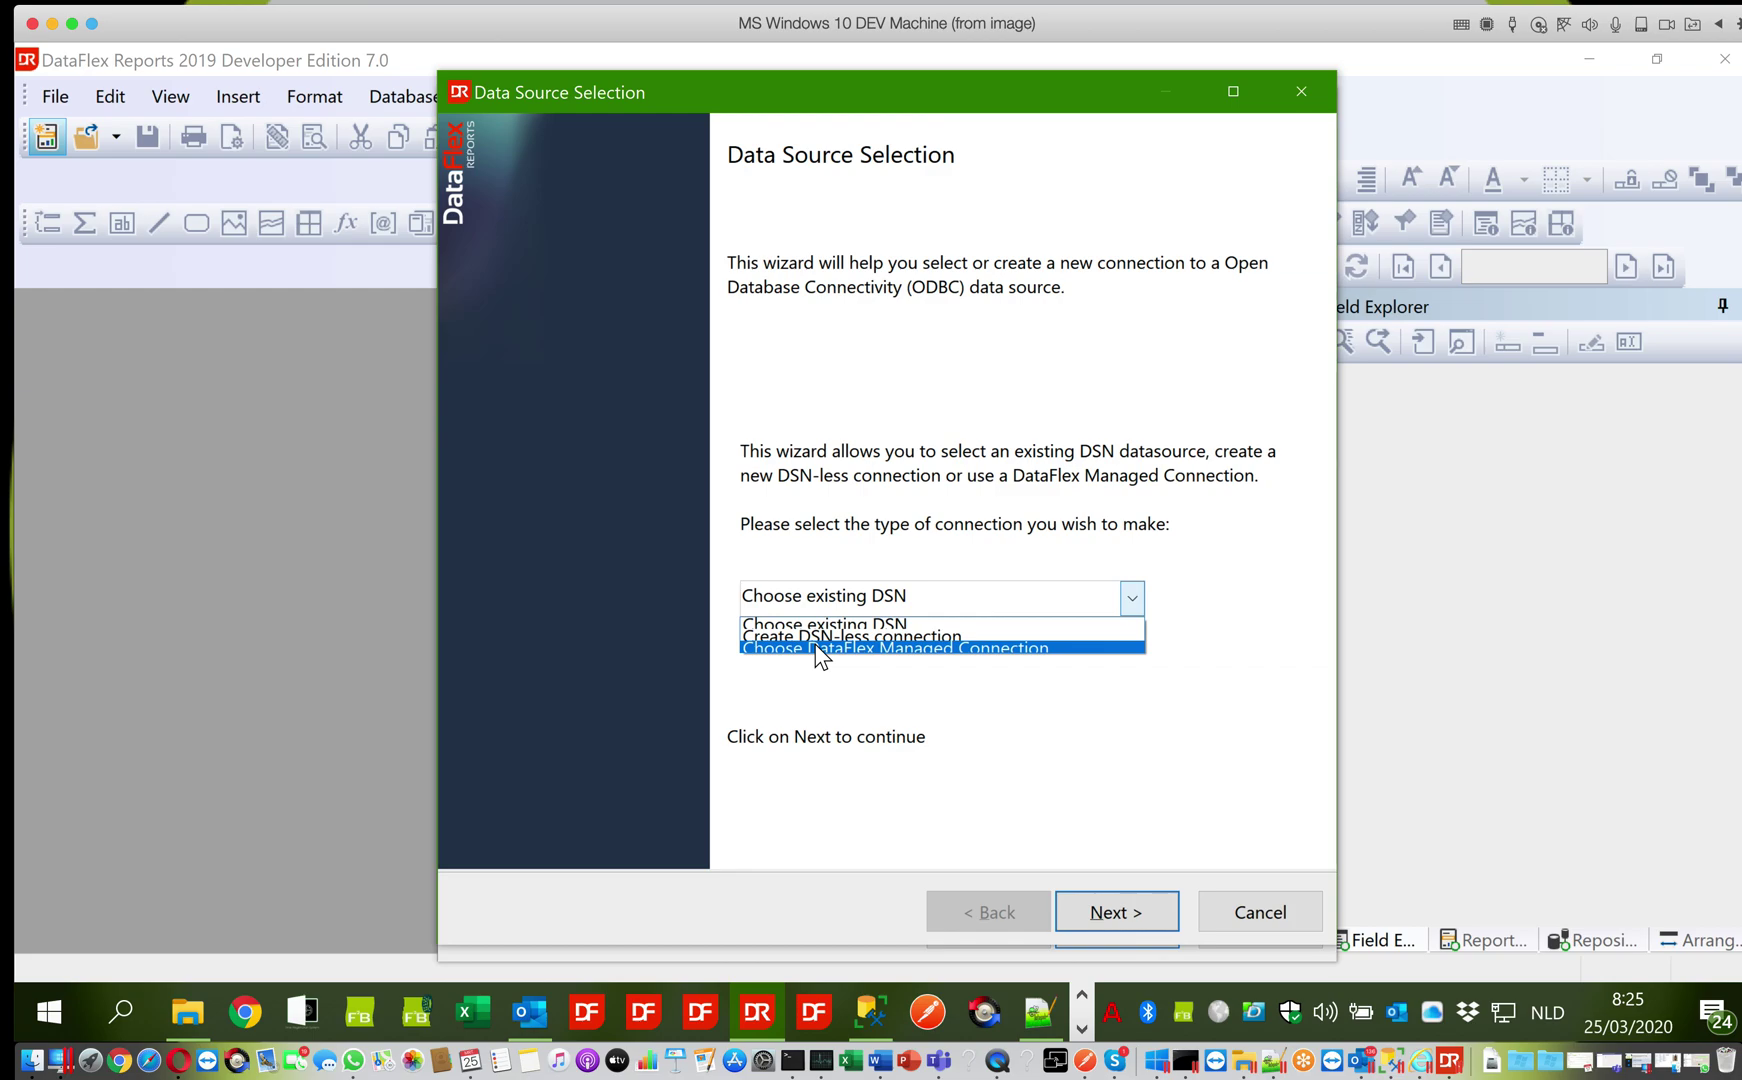
pyautogui.click(816, 648)
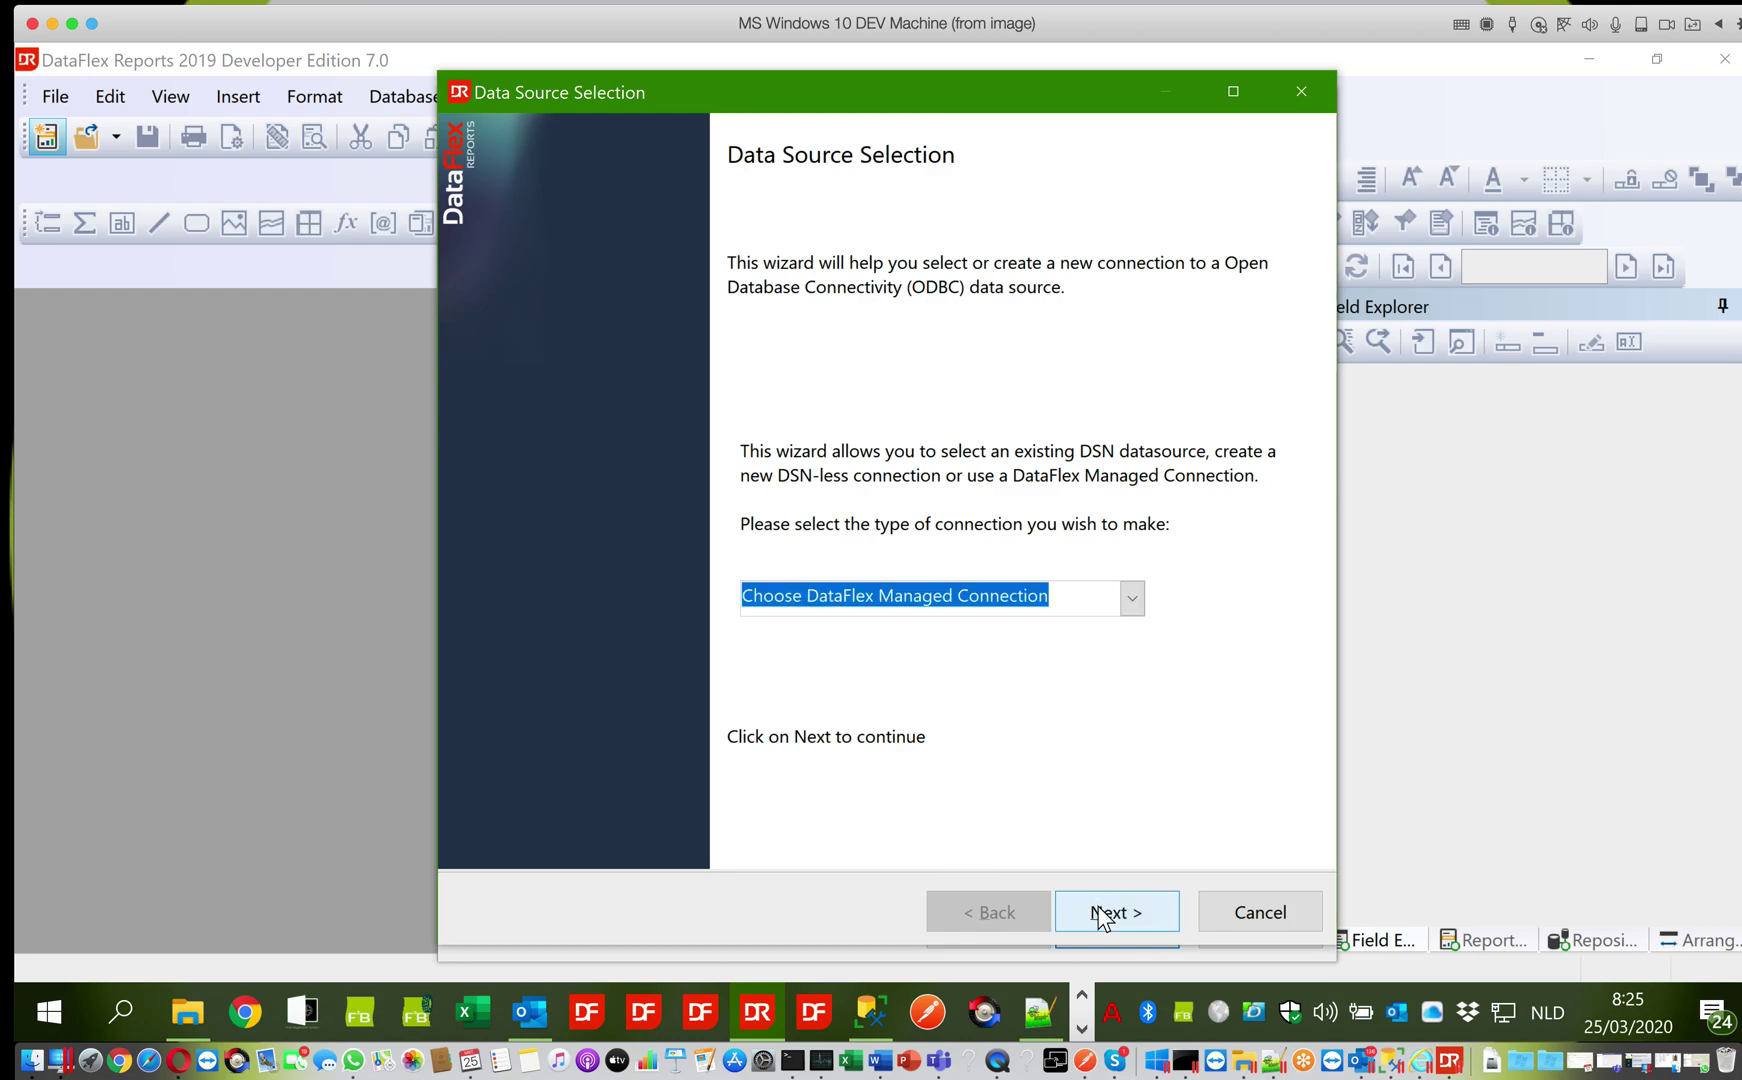
pyautogui.click(1114, 911)
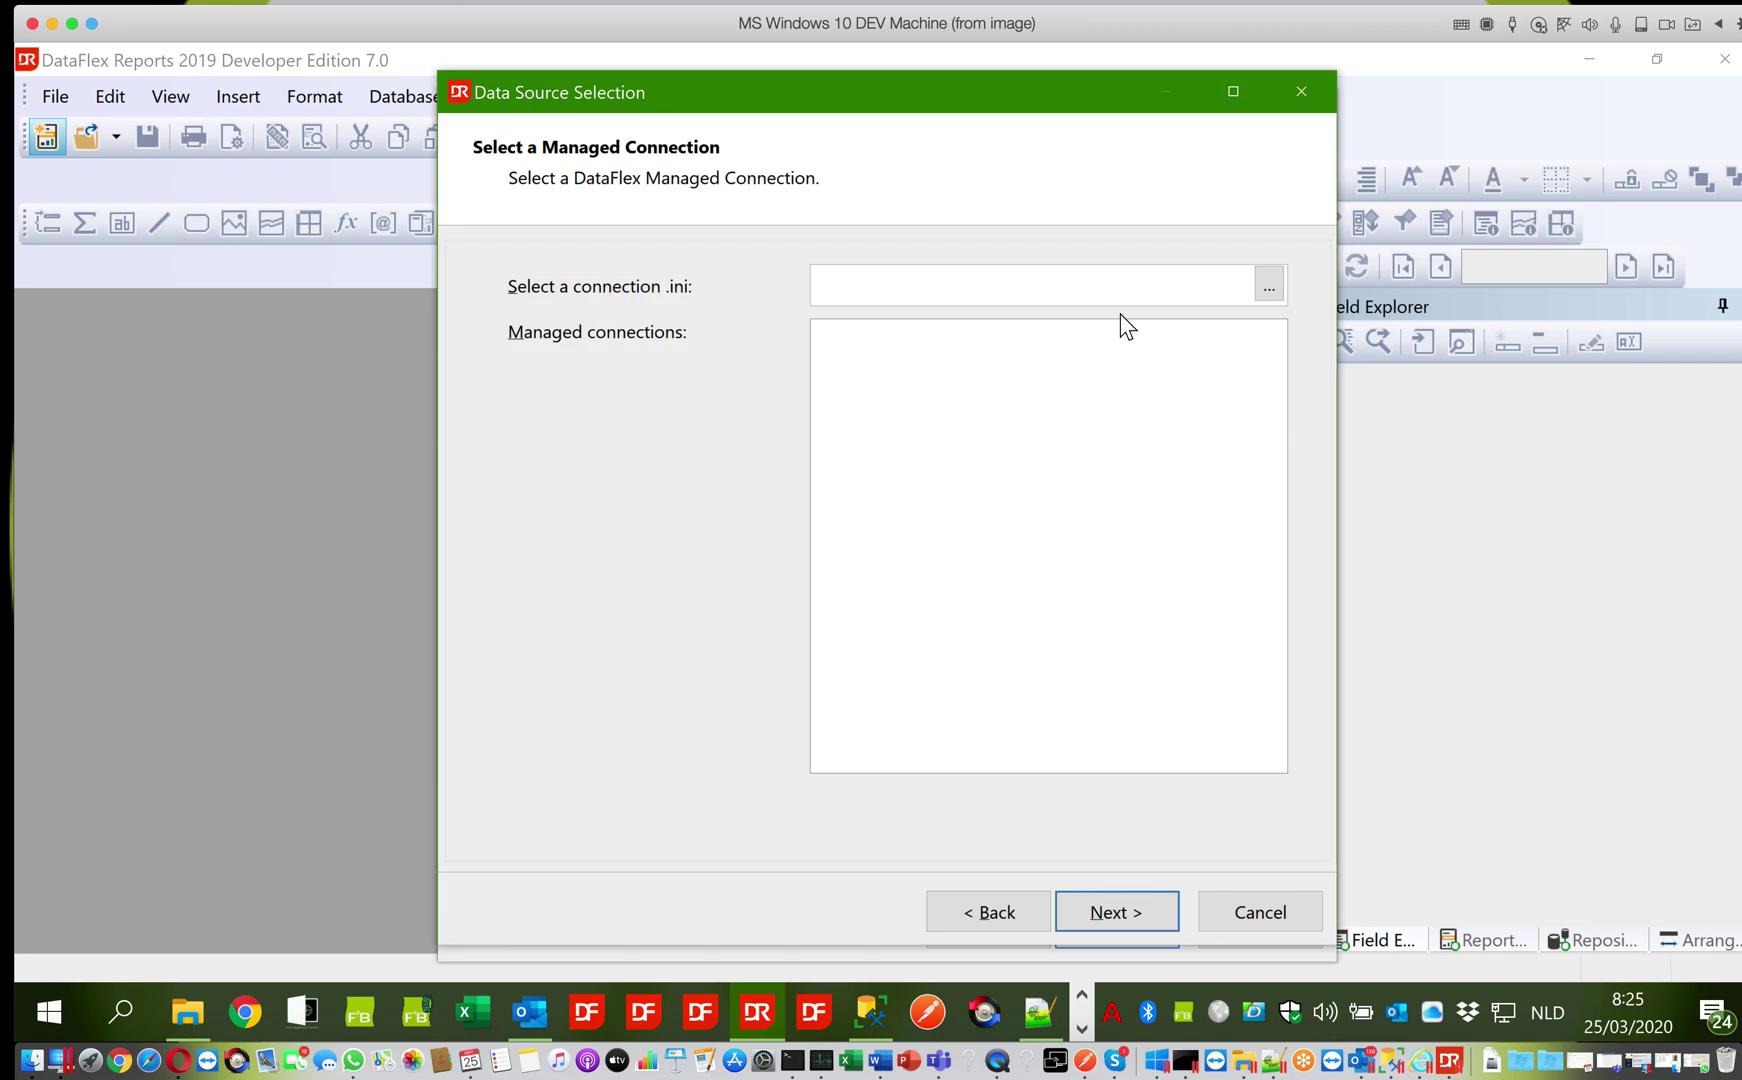
# Browse for the connection file, navigating into C:\#Data\Flex2B\#DEMO
pyautogui.click(1267, 286)
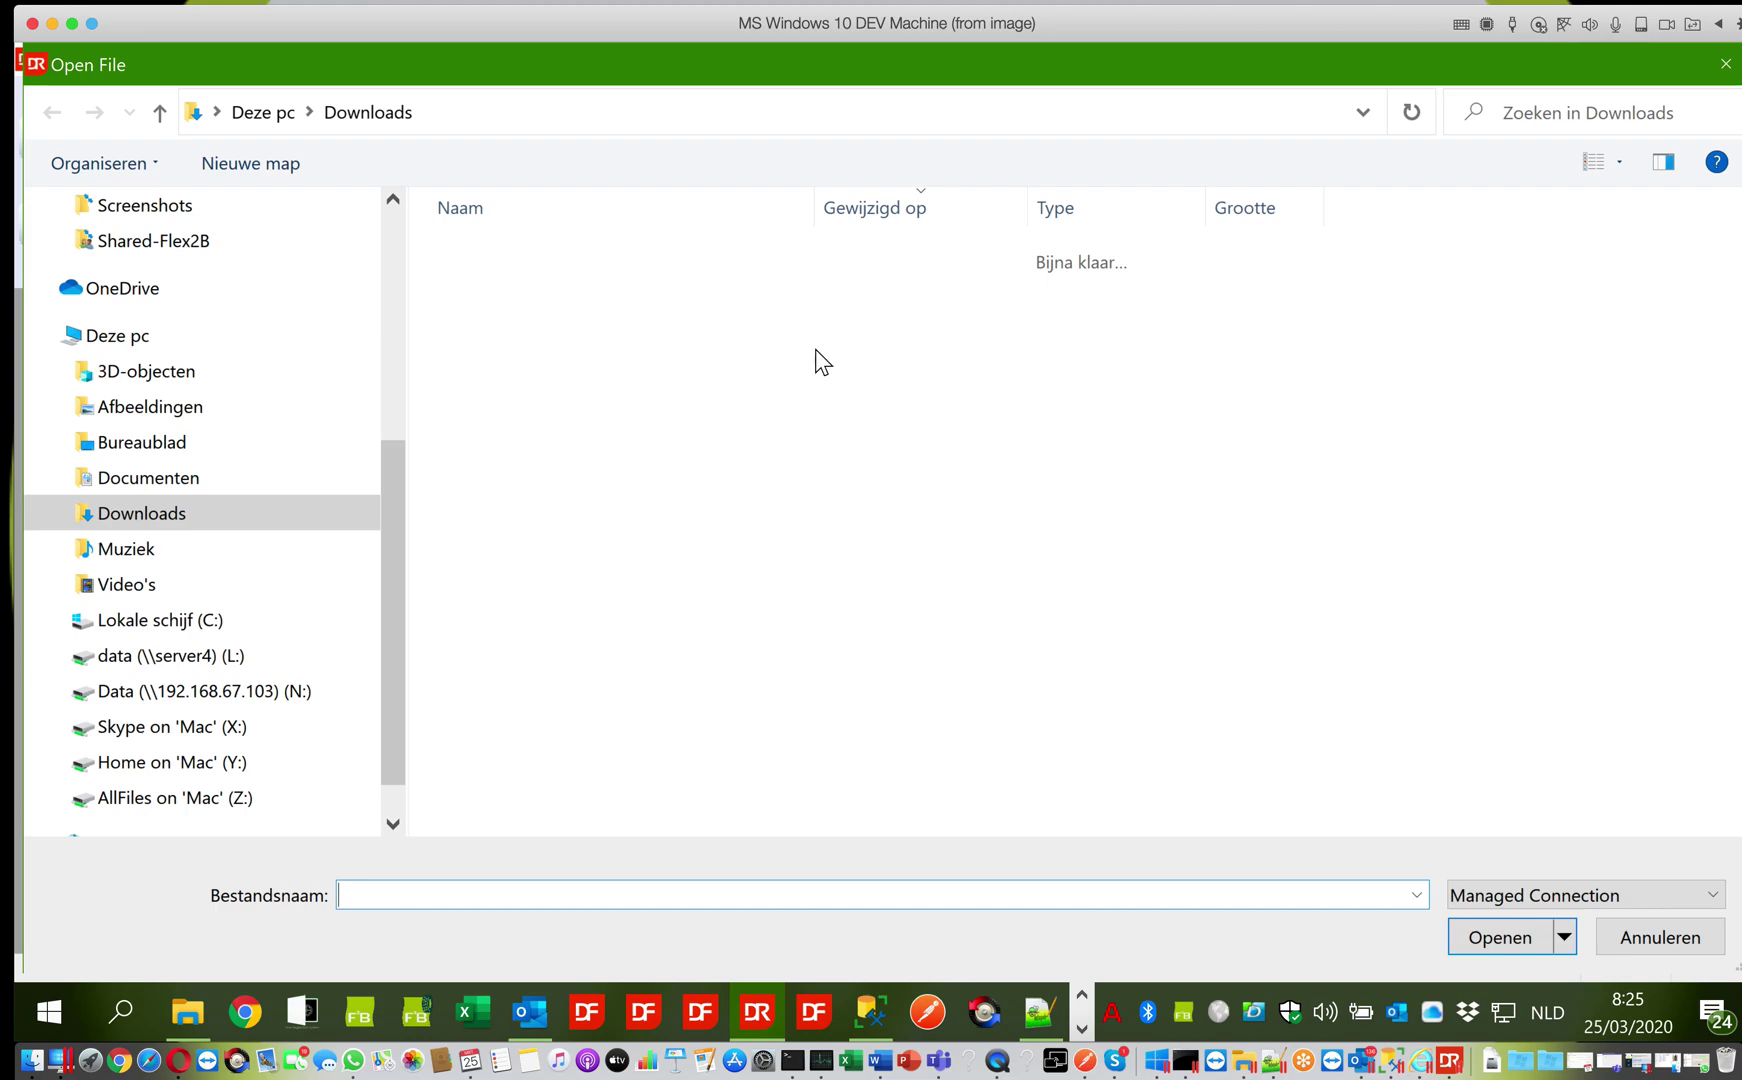
pyautogui.click(230, 622)
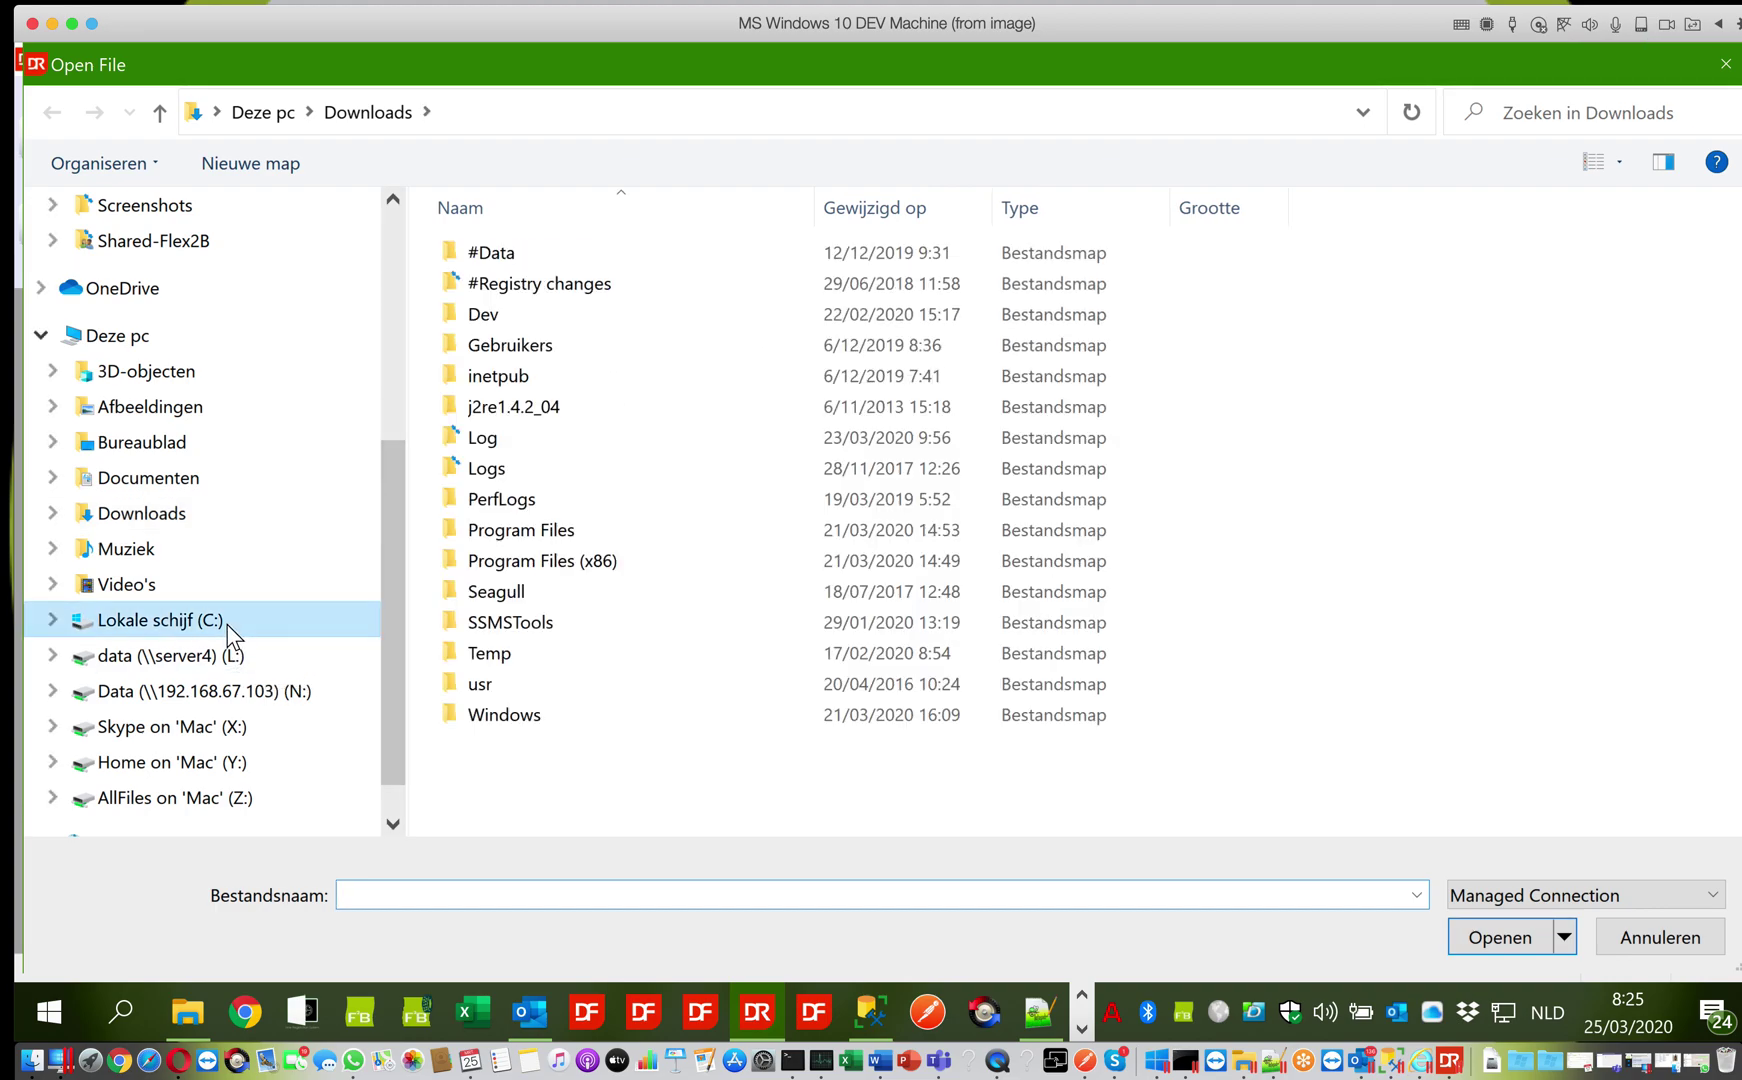
pyautogui.click(498, 258)
pyautogui.doubleClick(498, 256)
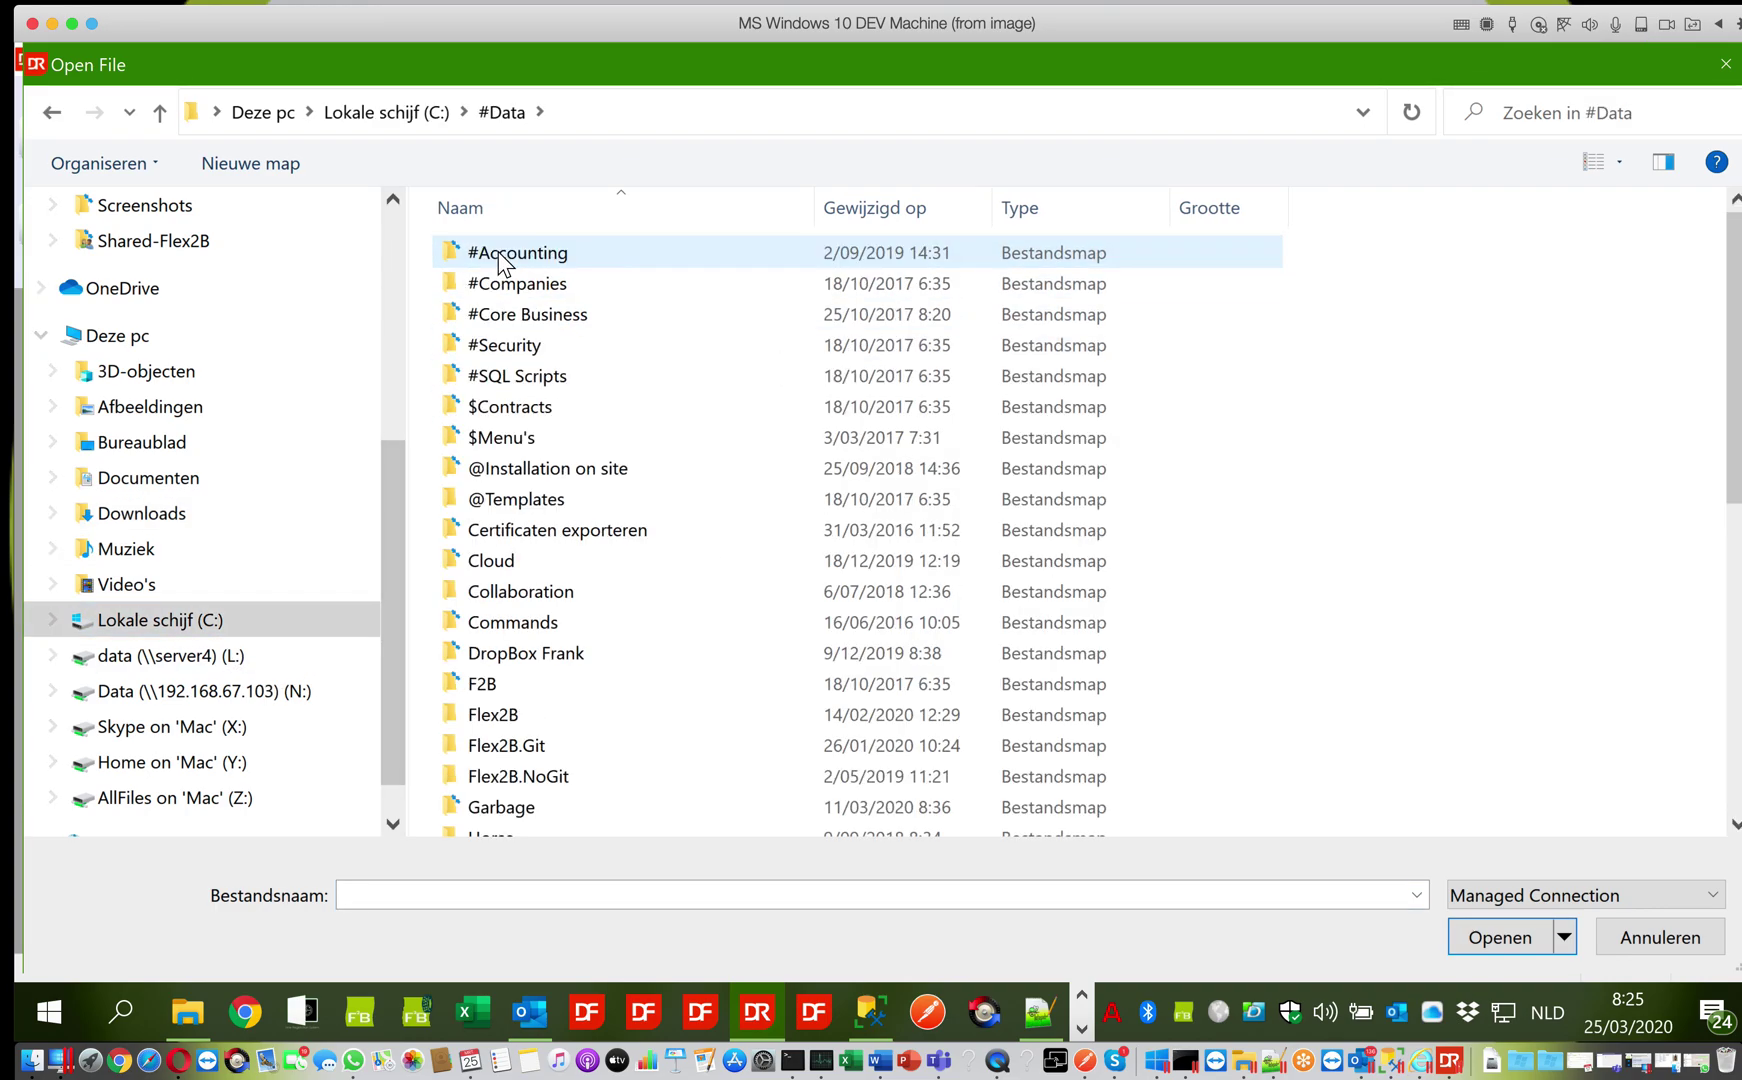
pyautogui.click(468, 684)
pyautogui.doubleClick(489, 716)
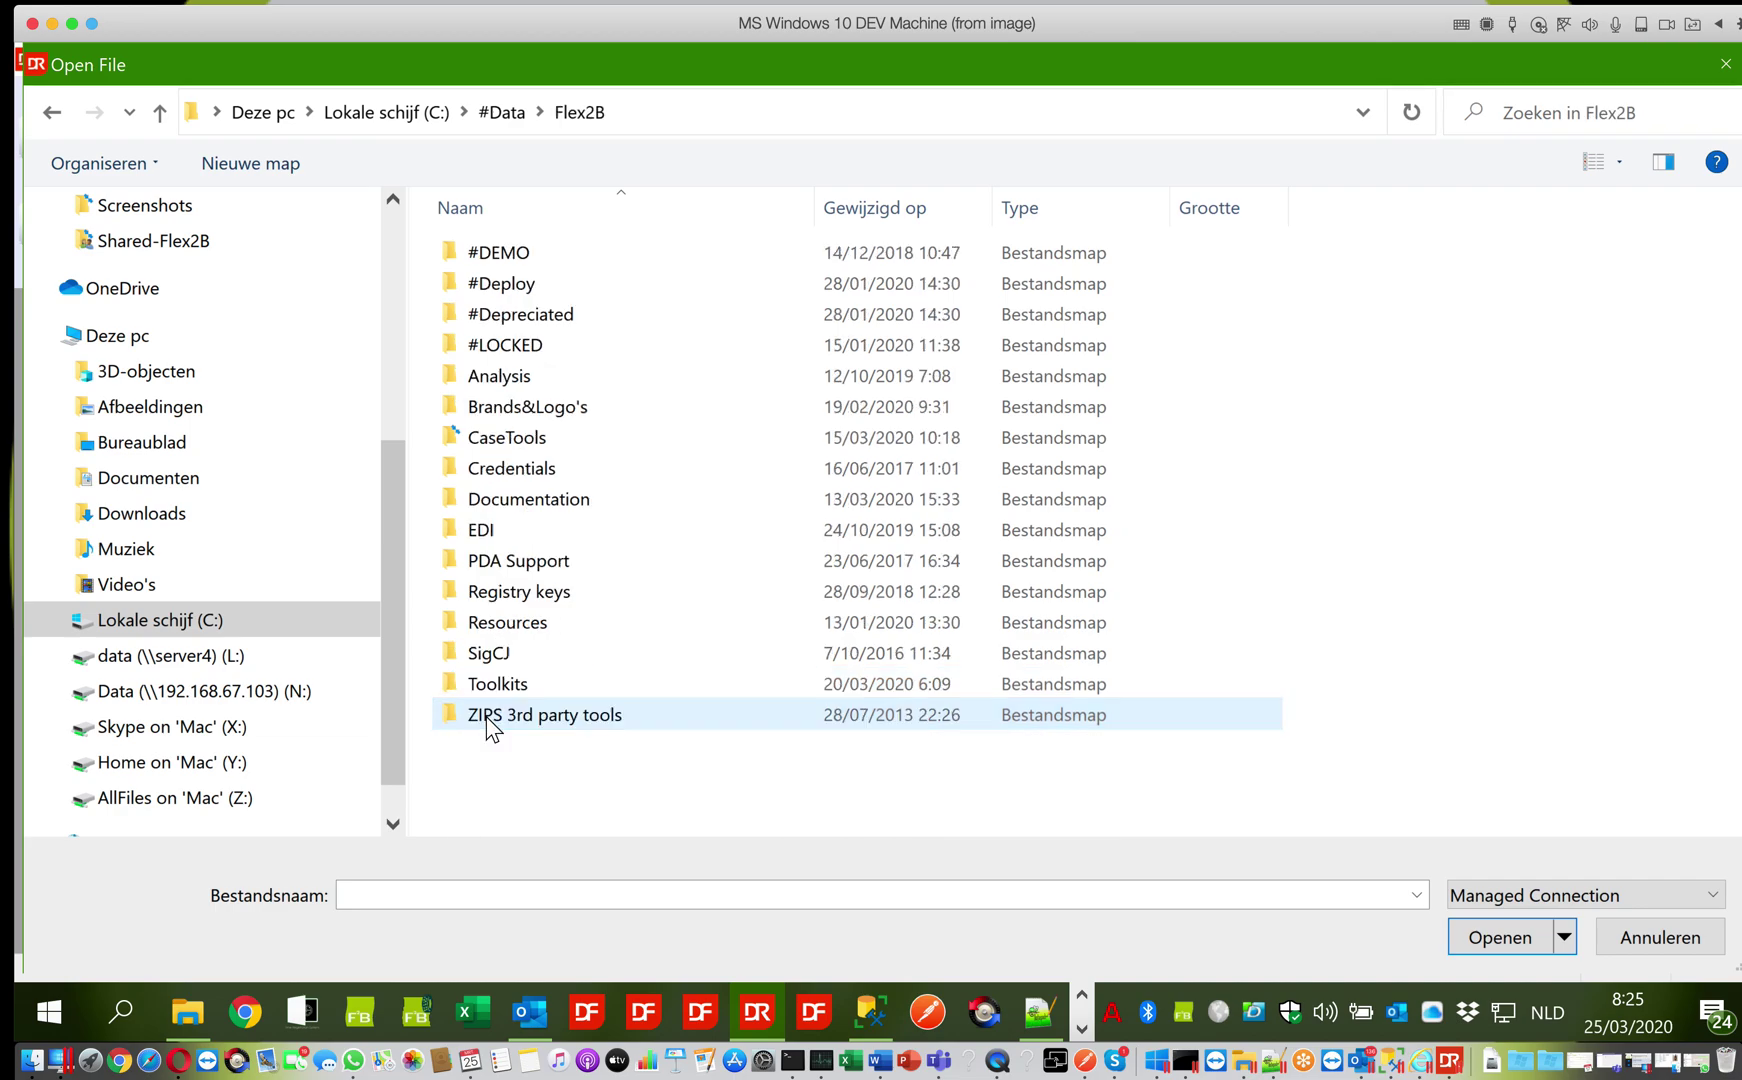
pyautogui.click(506, 256)
pyautogui.doubleClick(506, 256)
# Continue into BASE\Flex2B\Development191\Reports and open DFConnId.ini as the connection file
pyautogui.click(506, 264)
pyautogui.doubleClick(506, 264)
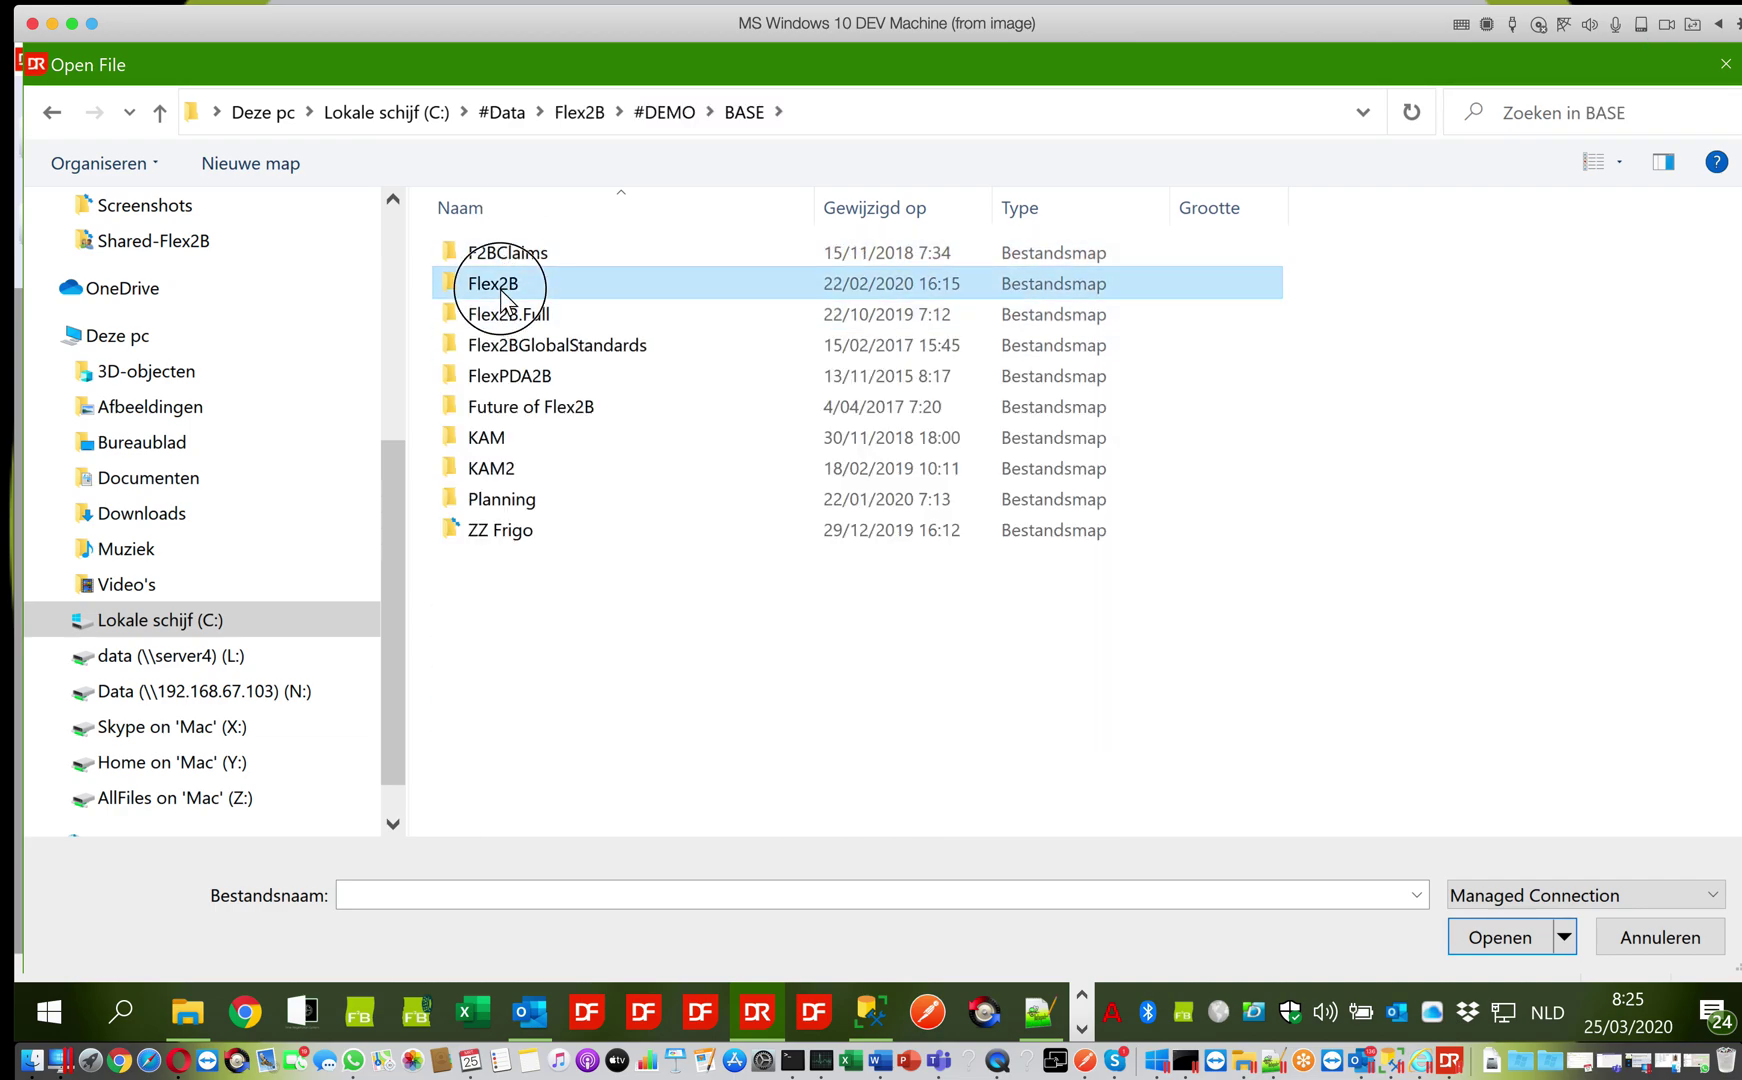
pyautogui.doubleClick(499, 289)
pyautogui.doubleClick(499, 289)
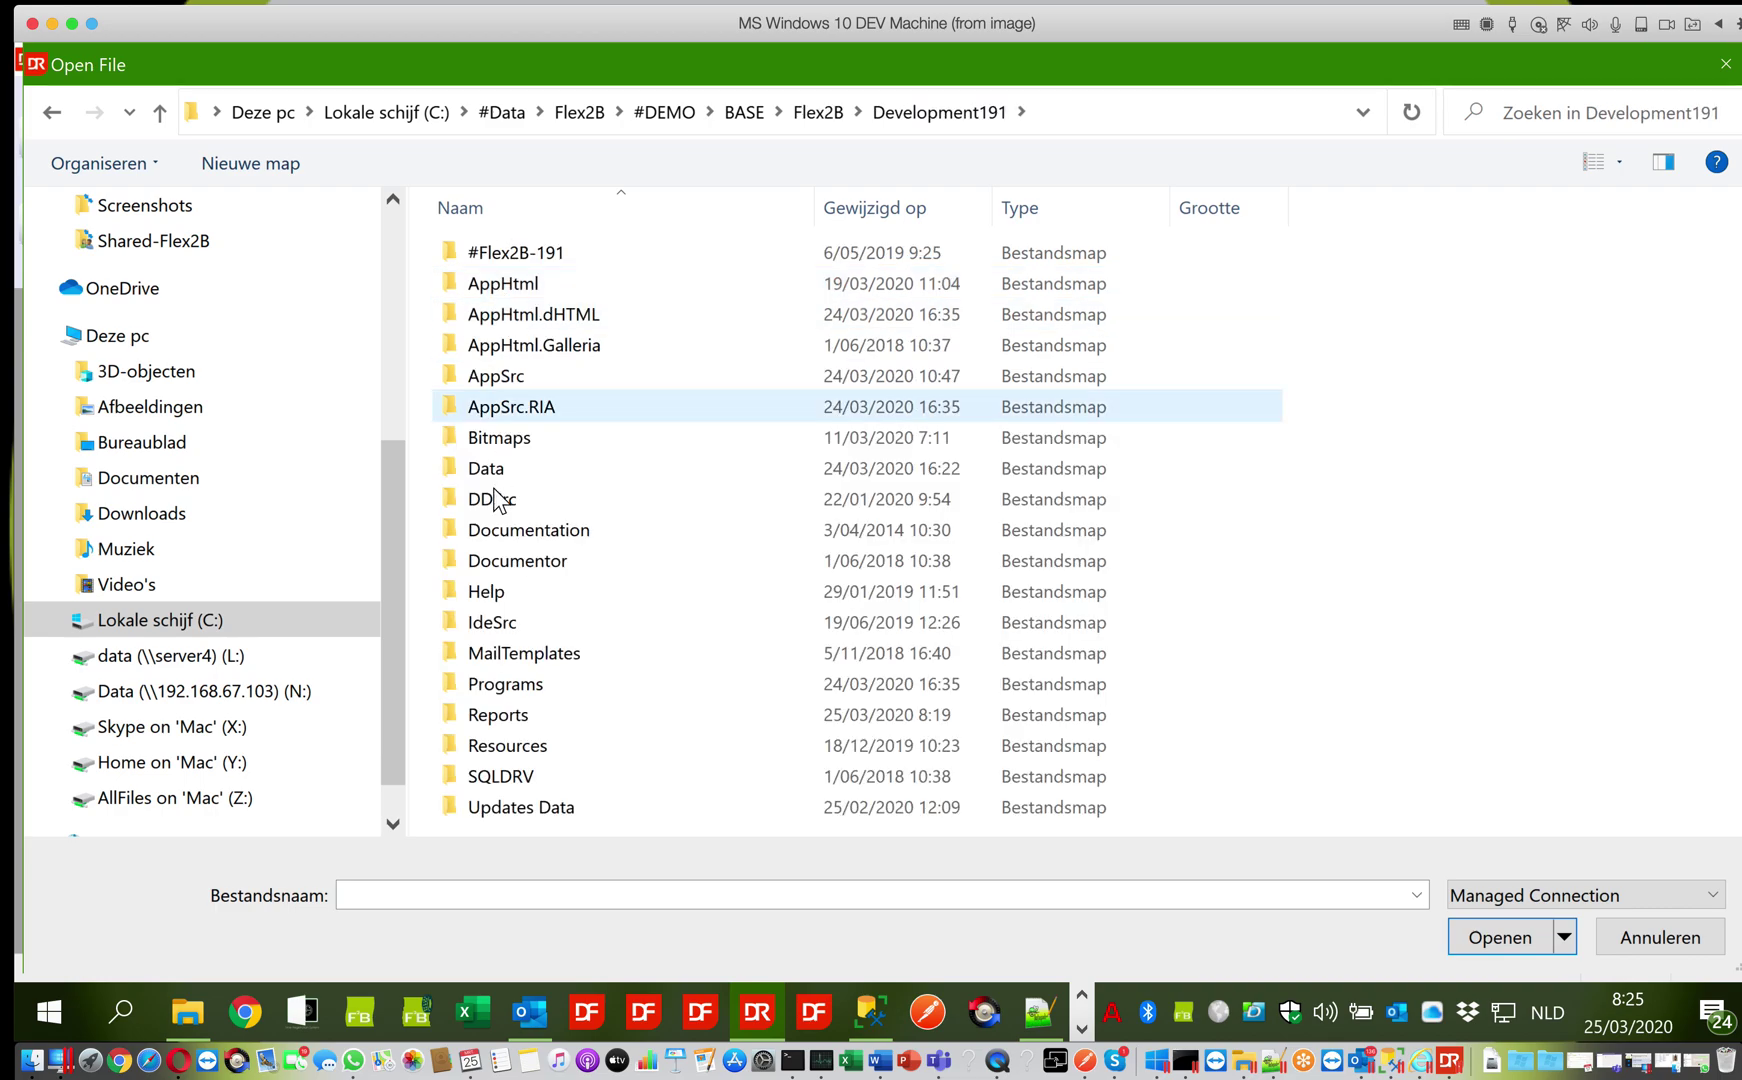
pyautogui.click(490, 714)
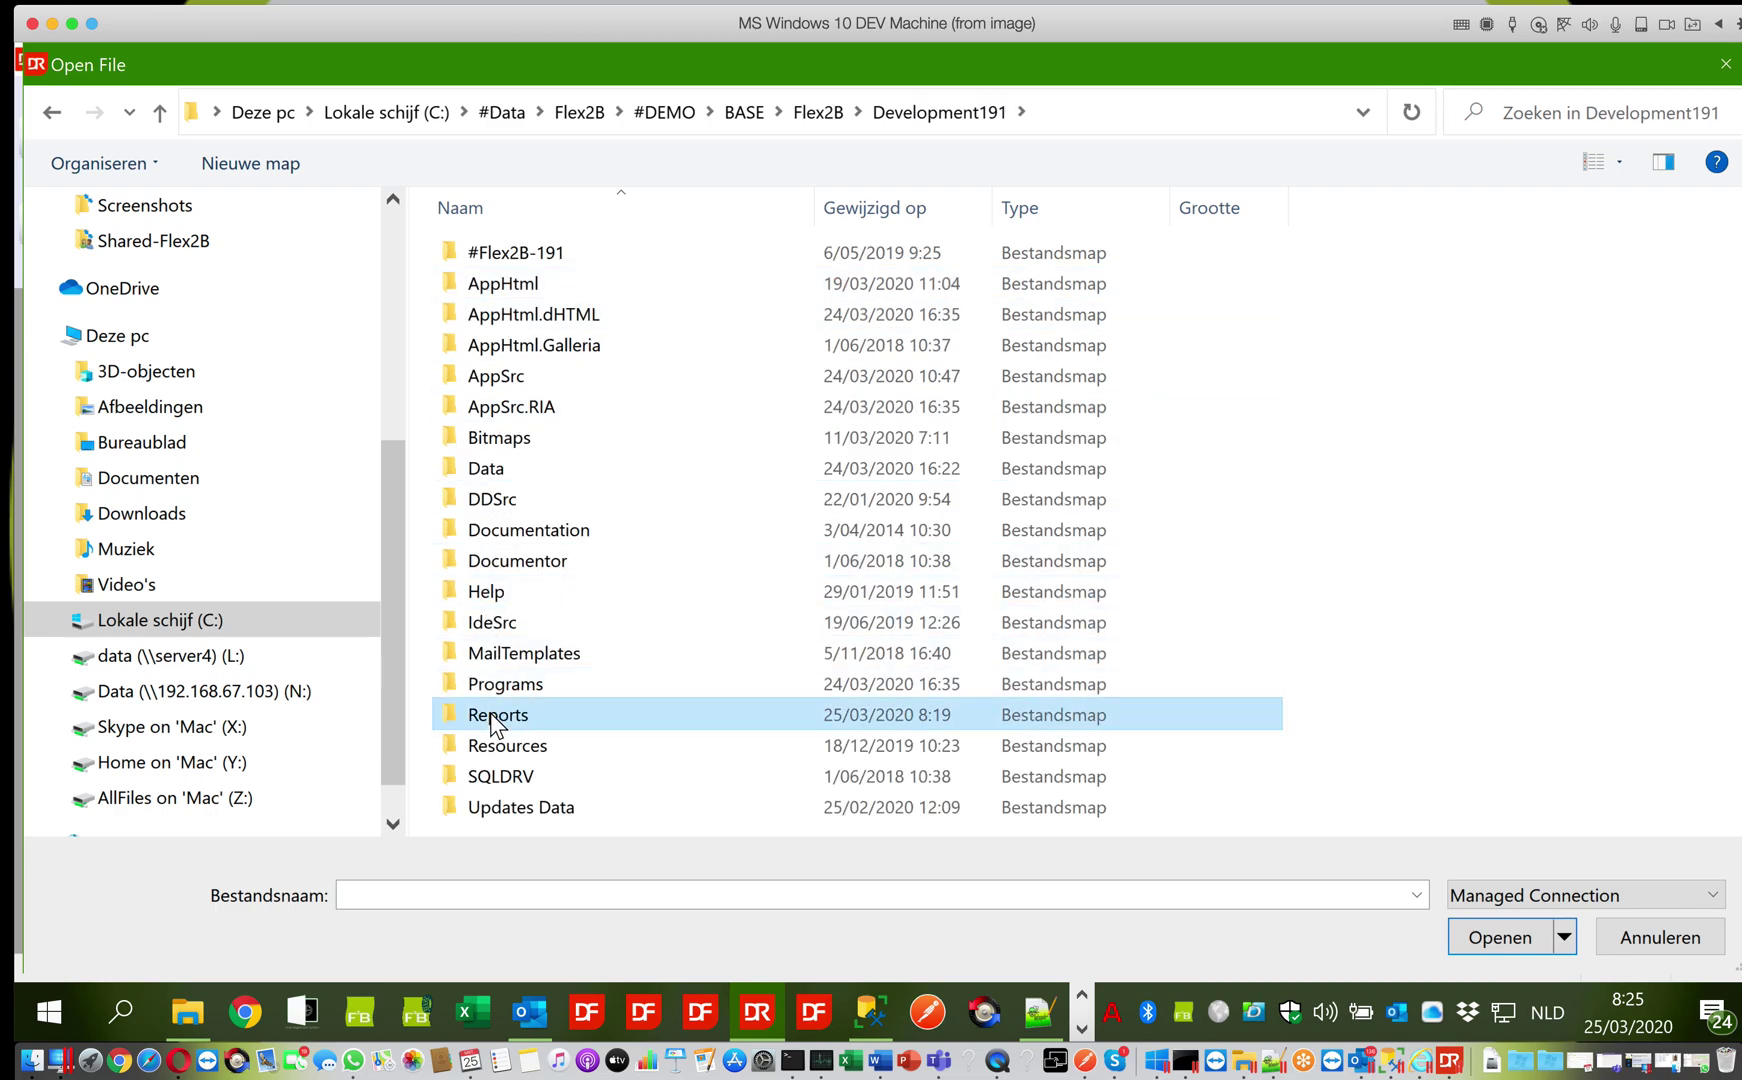
pyautogui.doubleClick(557, 714)
pyautogui.click(513, 316)
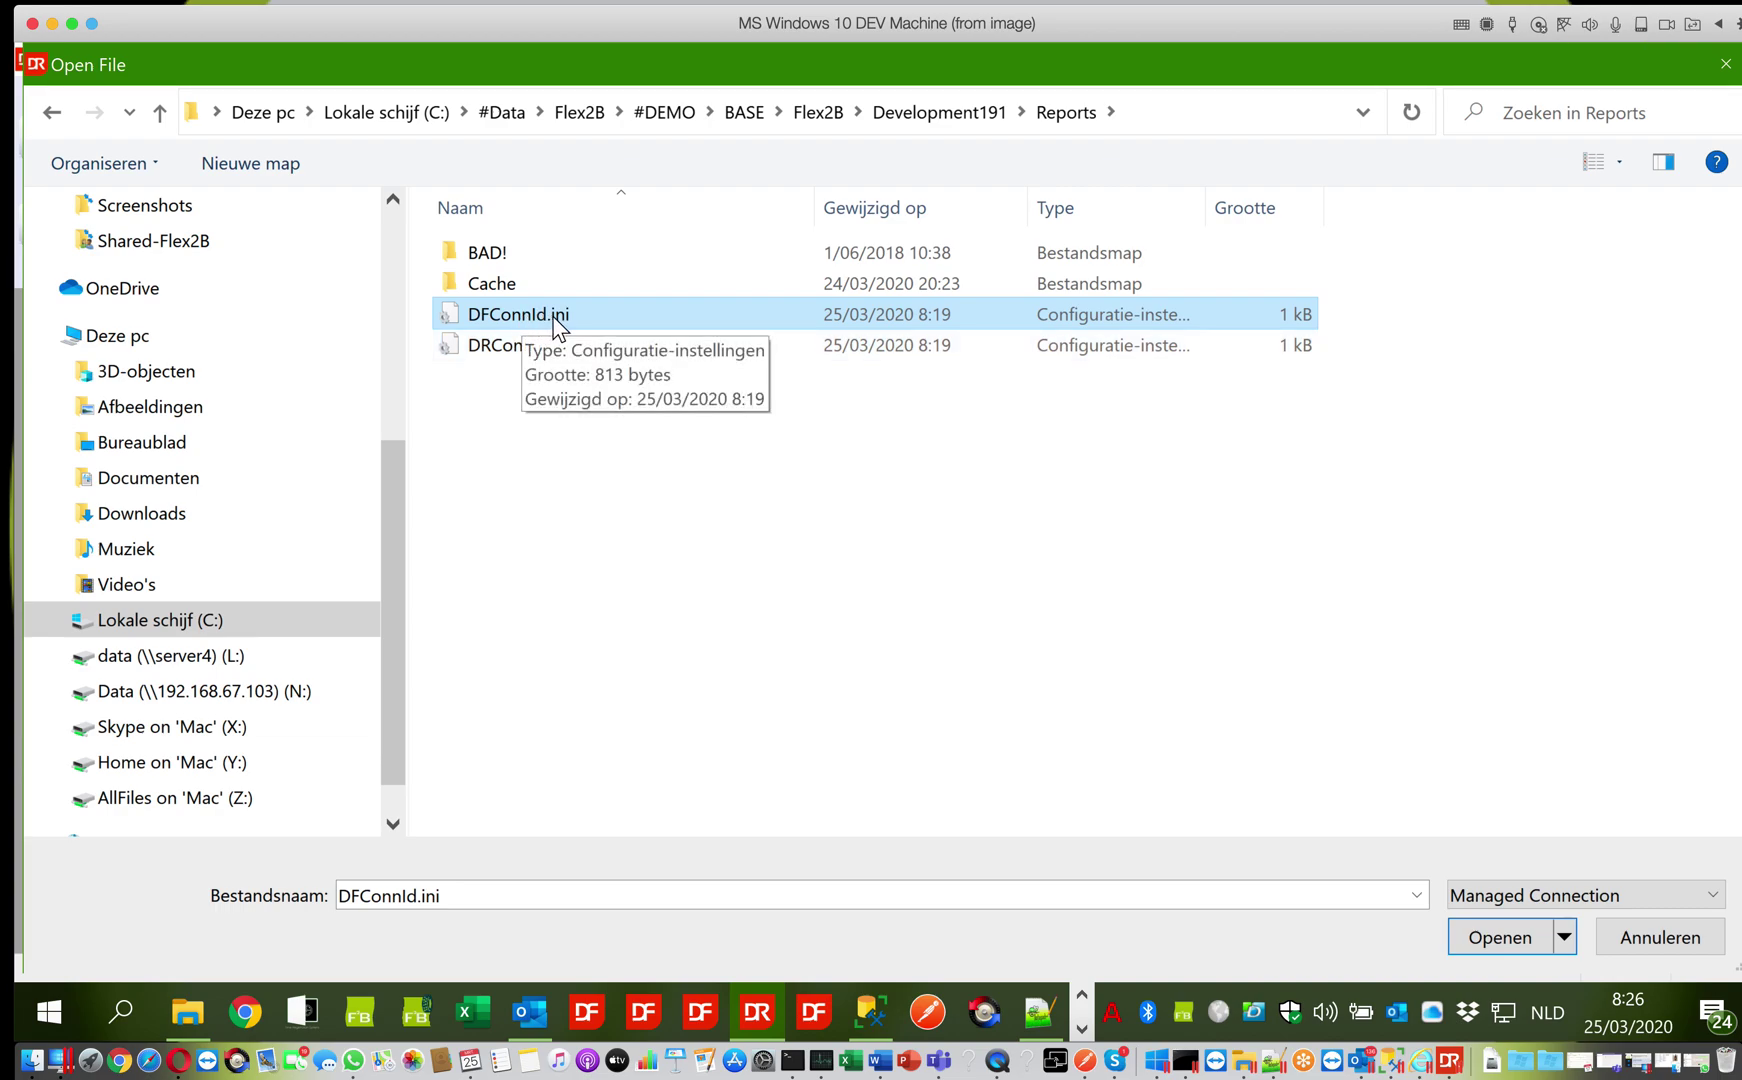
pyautogui.click(1480, 940)
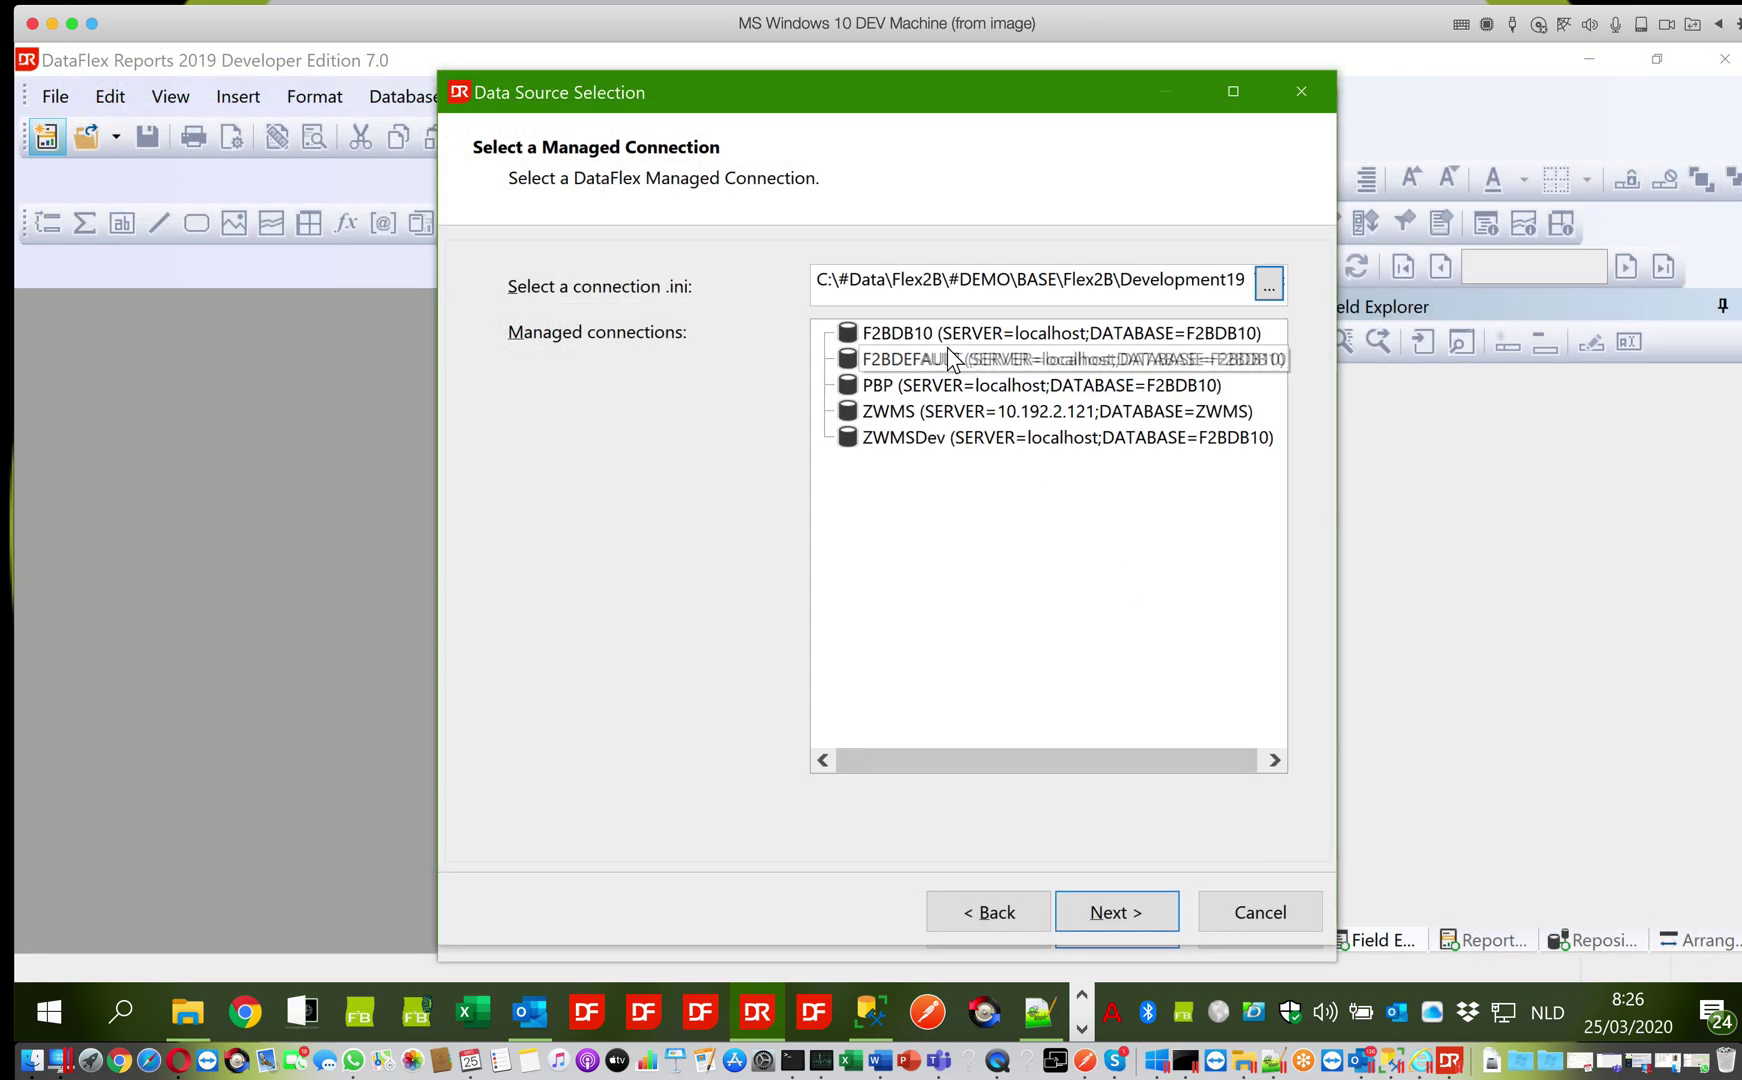
# Select the F2BDEFAULT managed connection and proceed
pyautogui.click(892, 366)
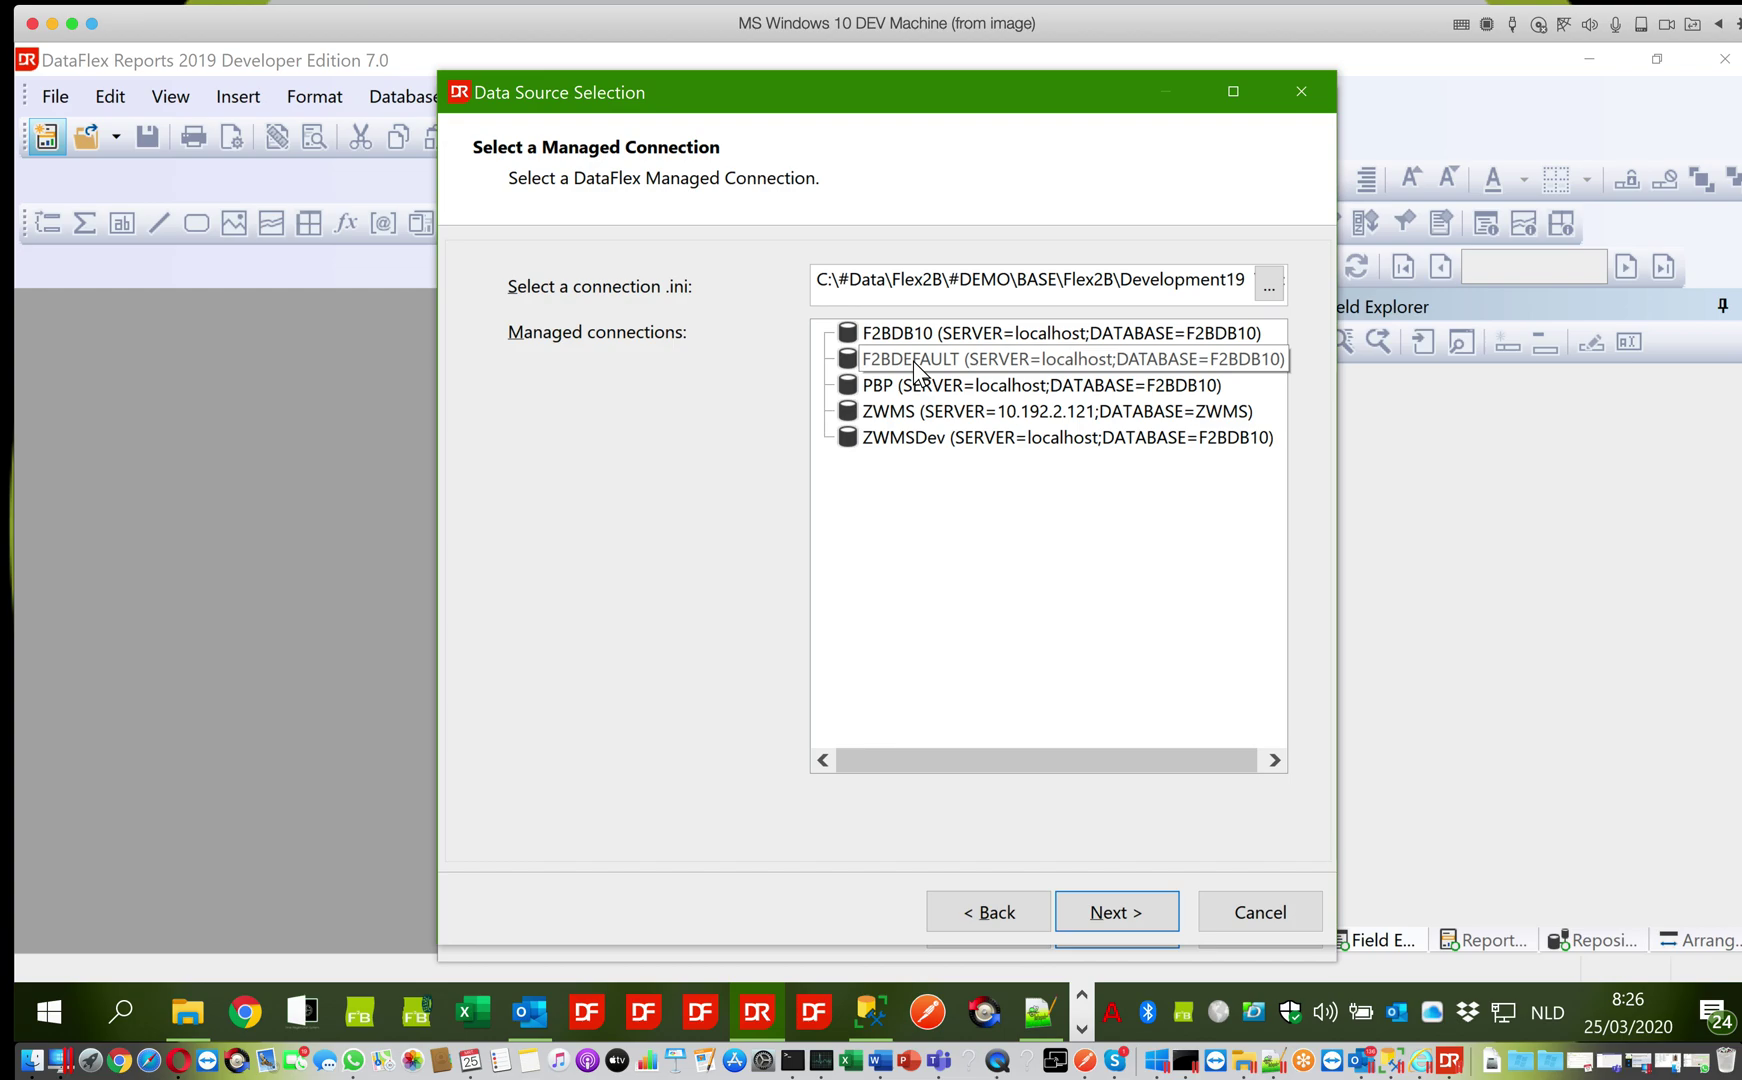
pyautogui.click(902, 414)
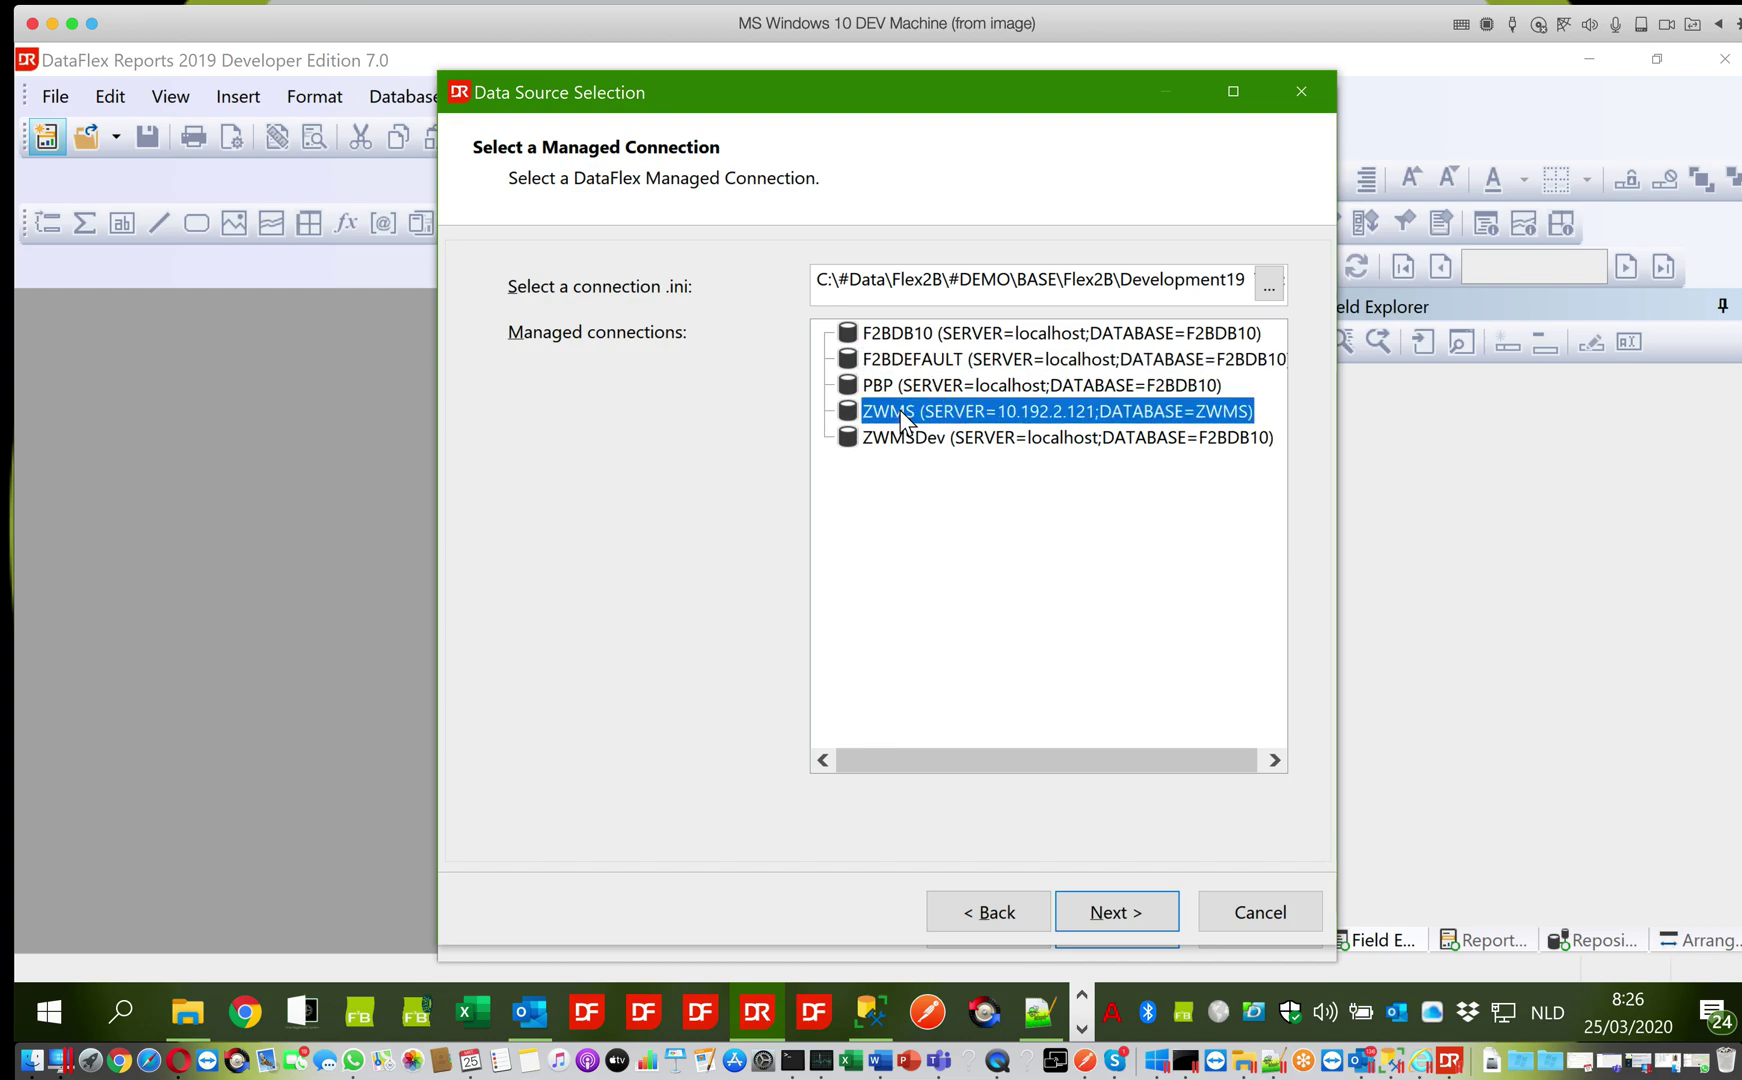
pyautogui.click(902, 366)
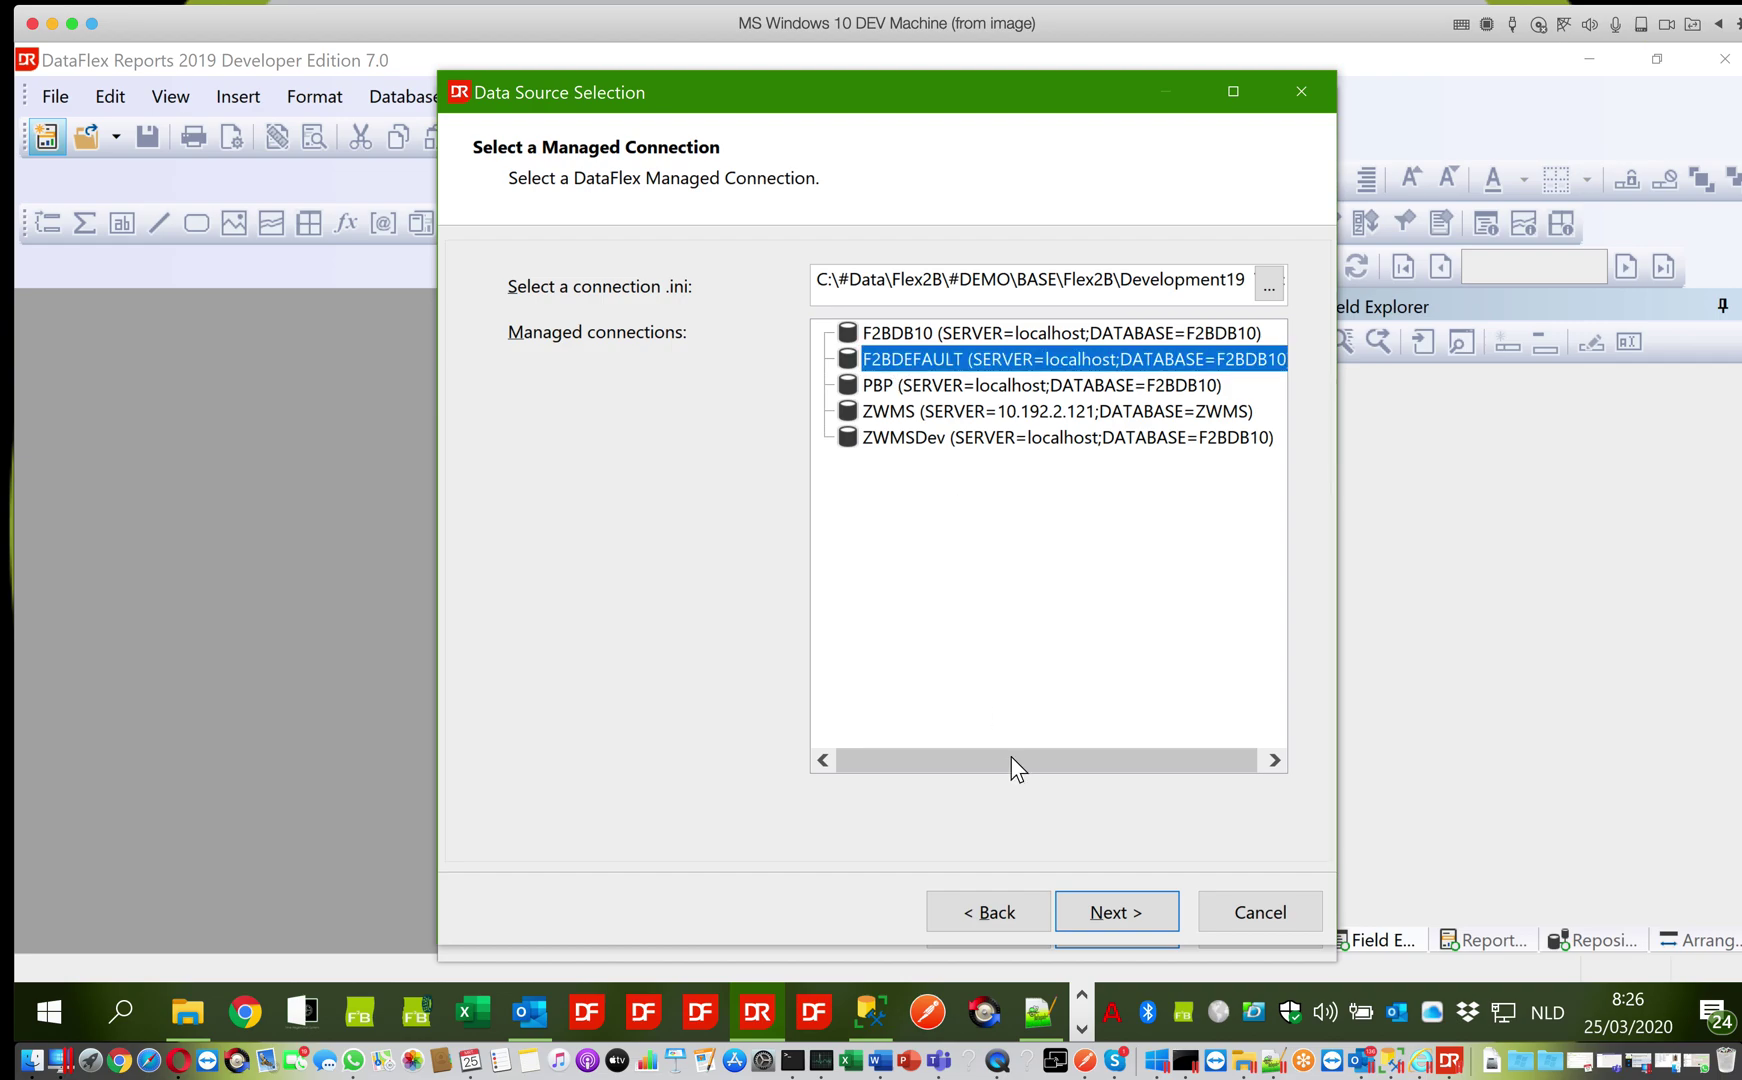
pyautogui.click(1097, 912)
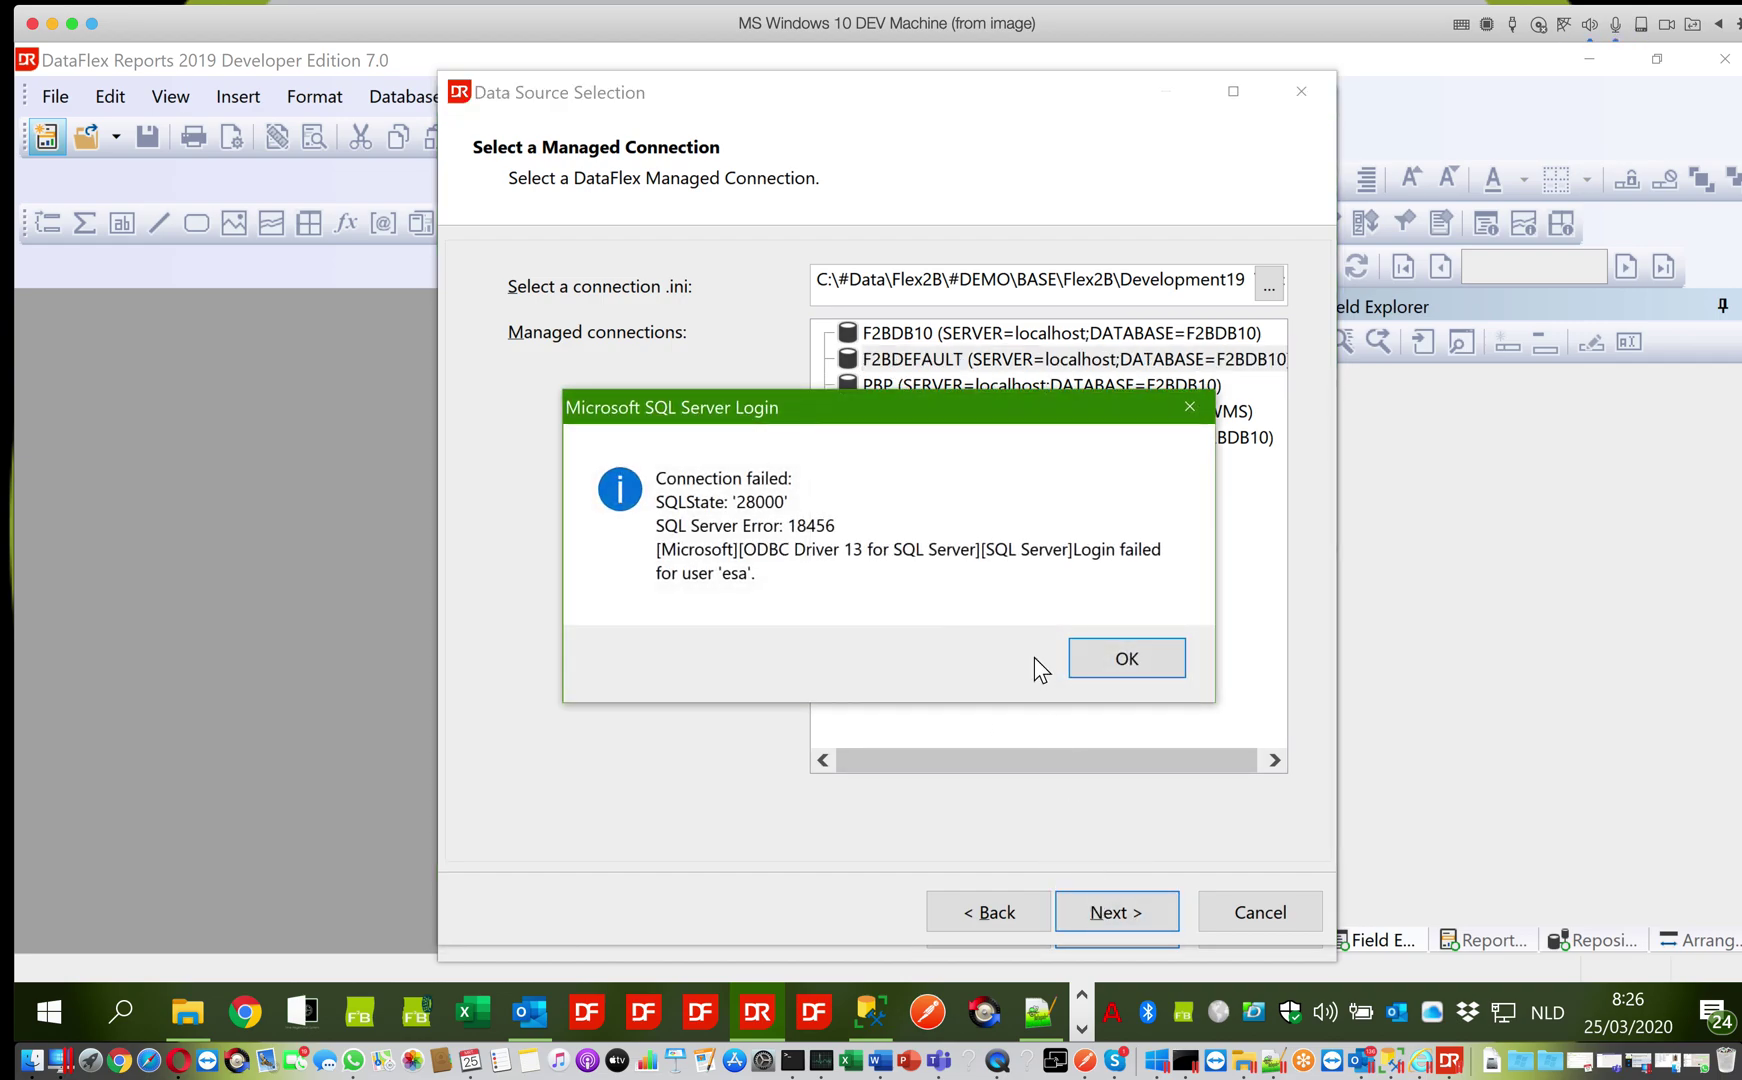
# Dismiss the login-failed message, enter the SQL Server password, log in and finish setup
pyautogui.click(1117, 662)
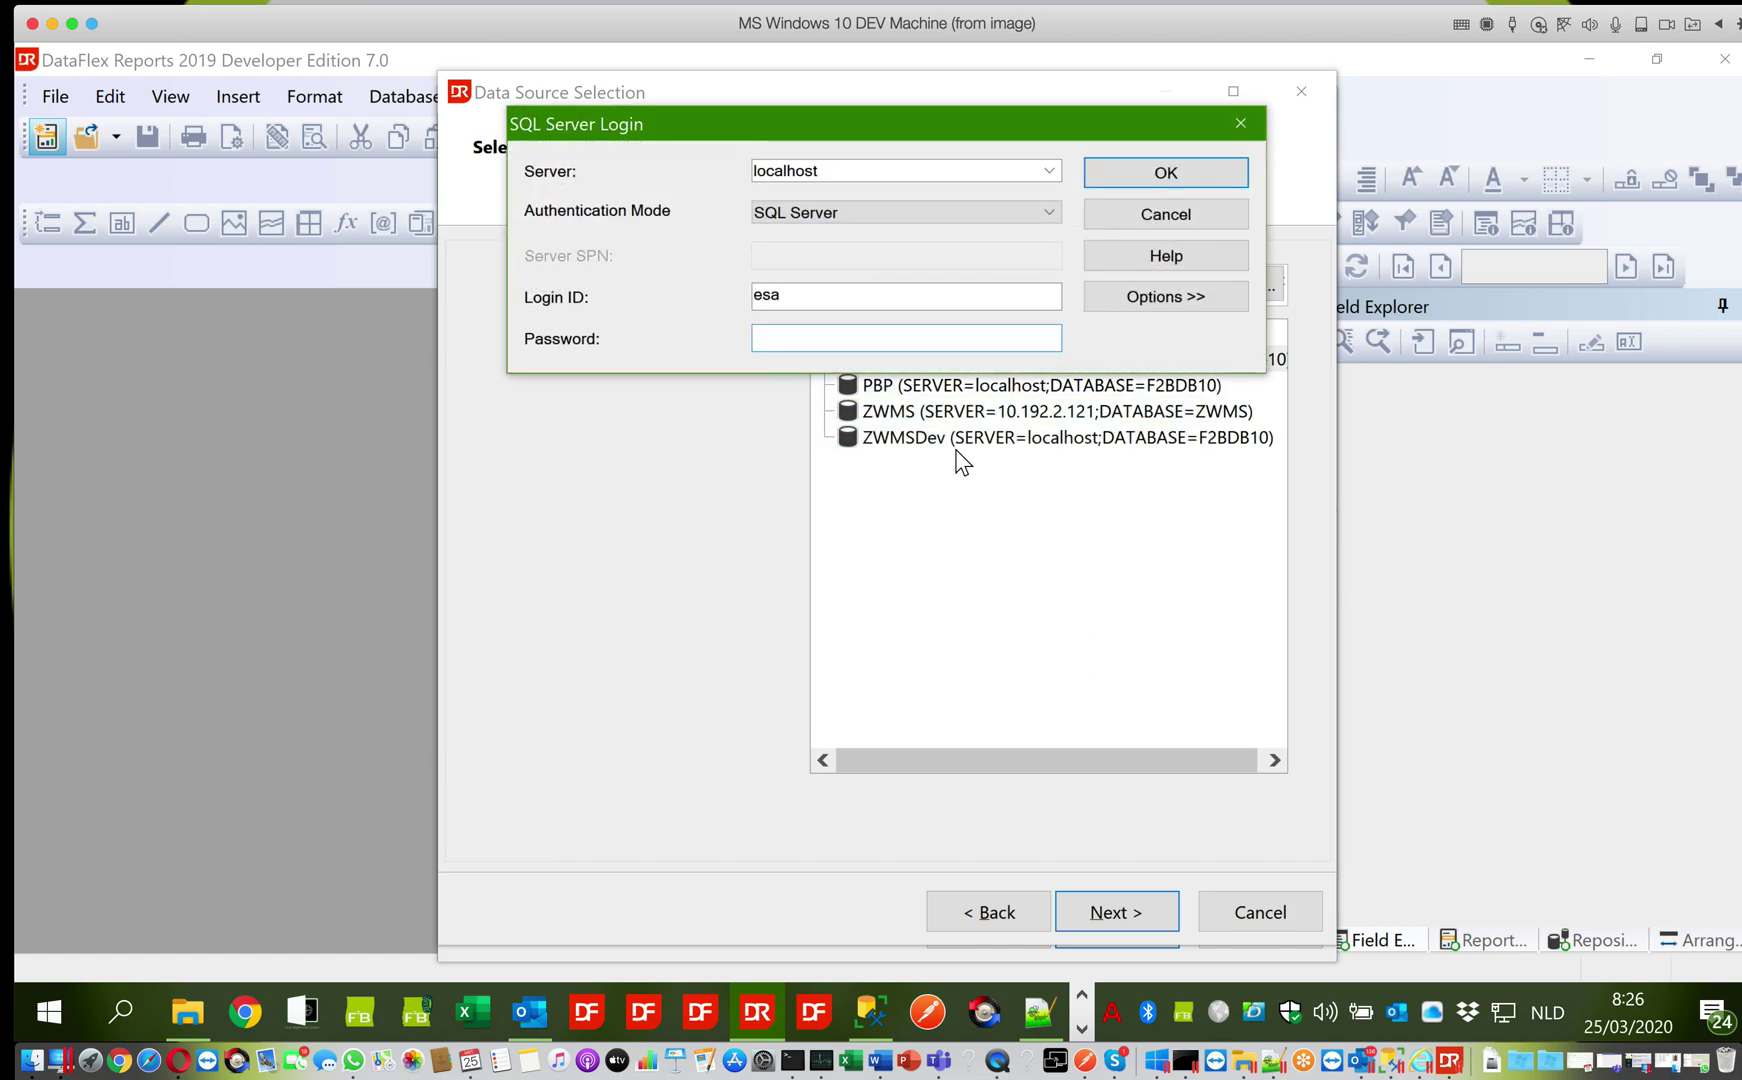
pyautogui.click(1173, 181)
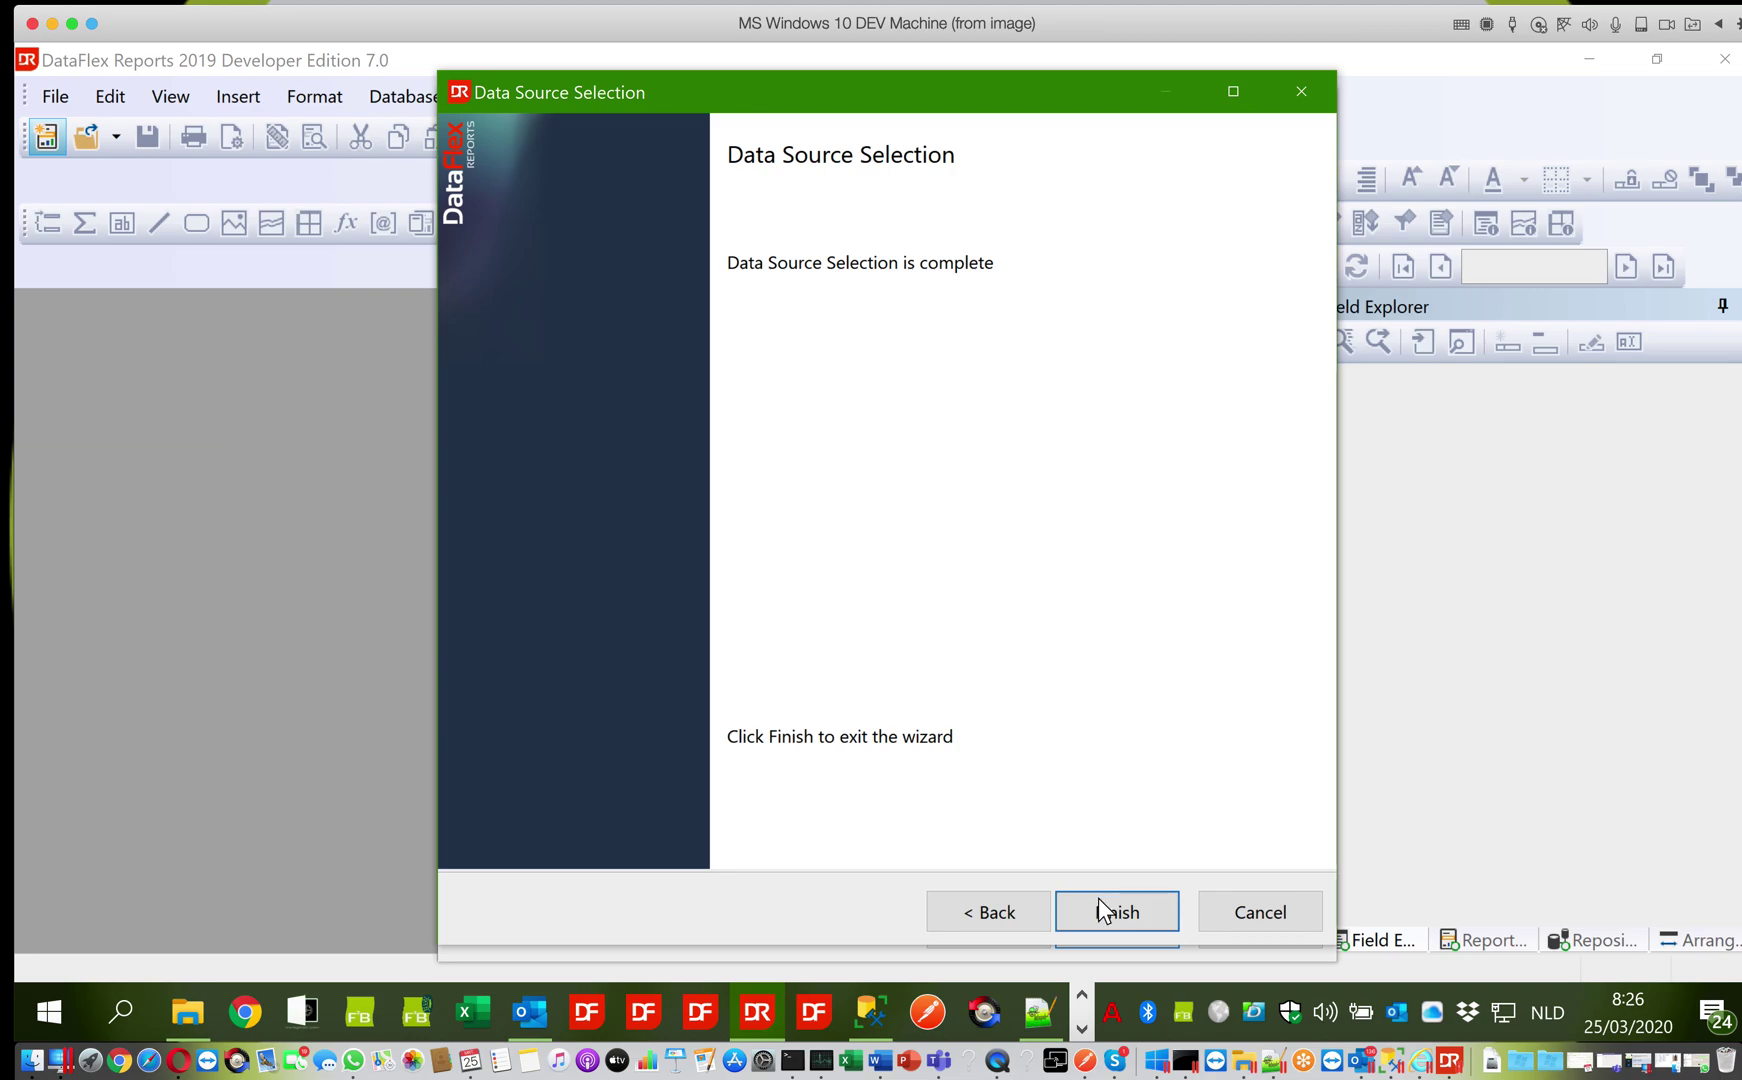
pyautogui.click(1098, 900)
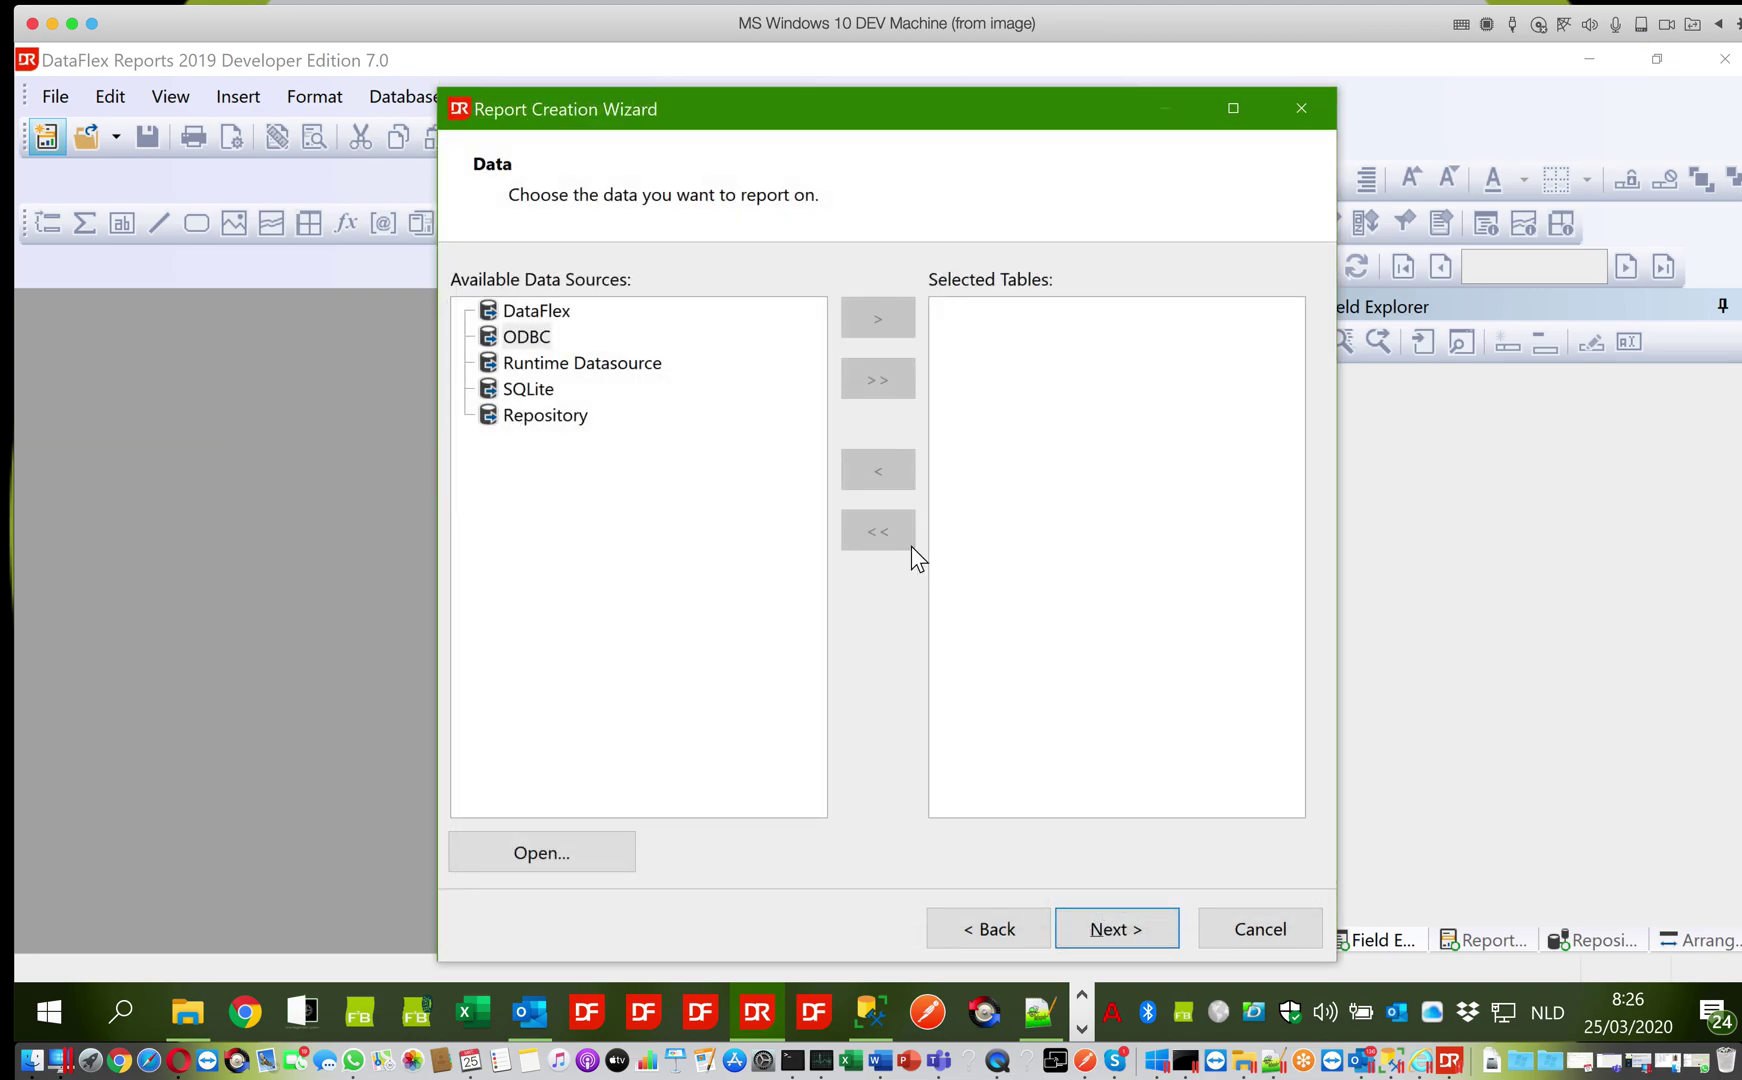
# Expand ODBC's F2BDB10 connection down to the dbo Tables list
pyautogui.click(545, 364)
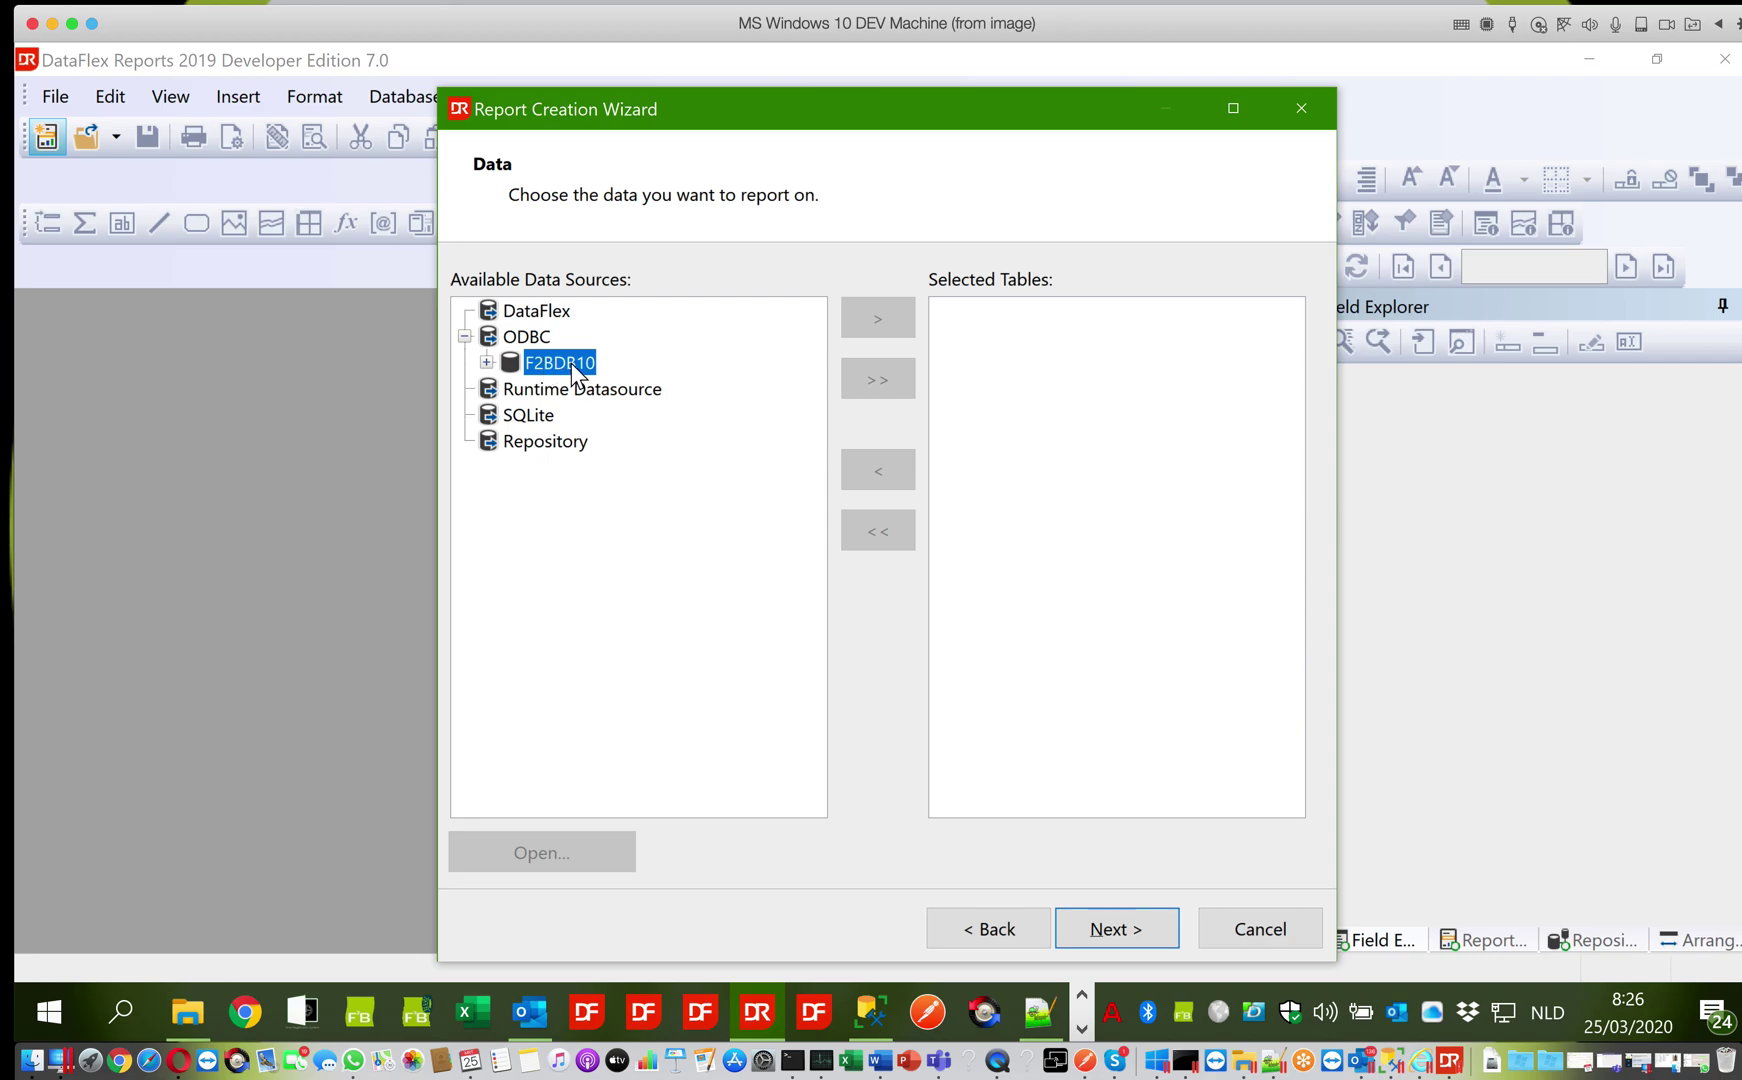
pyautogui.click(486, 362)
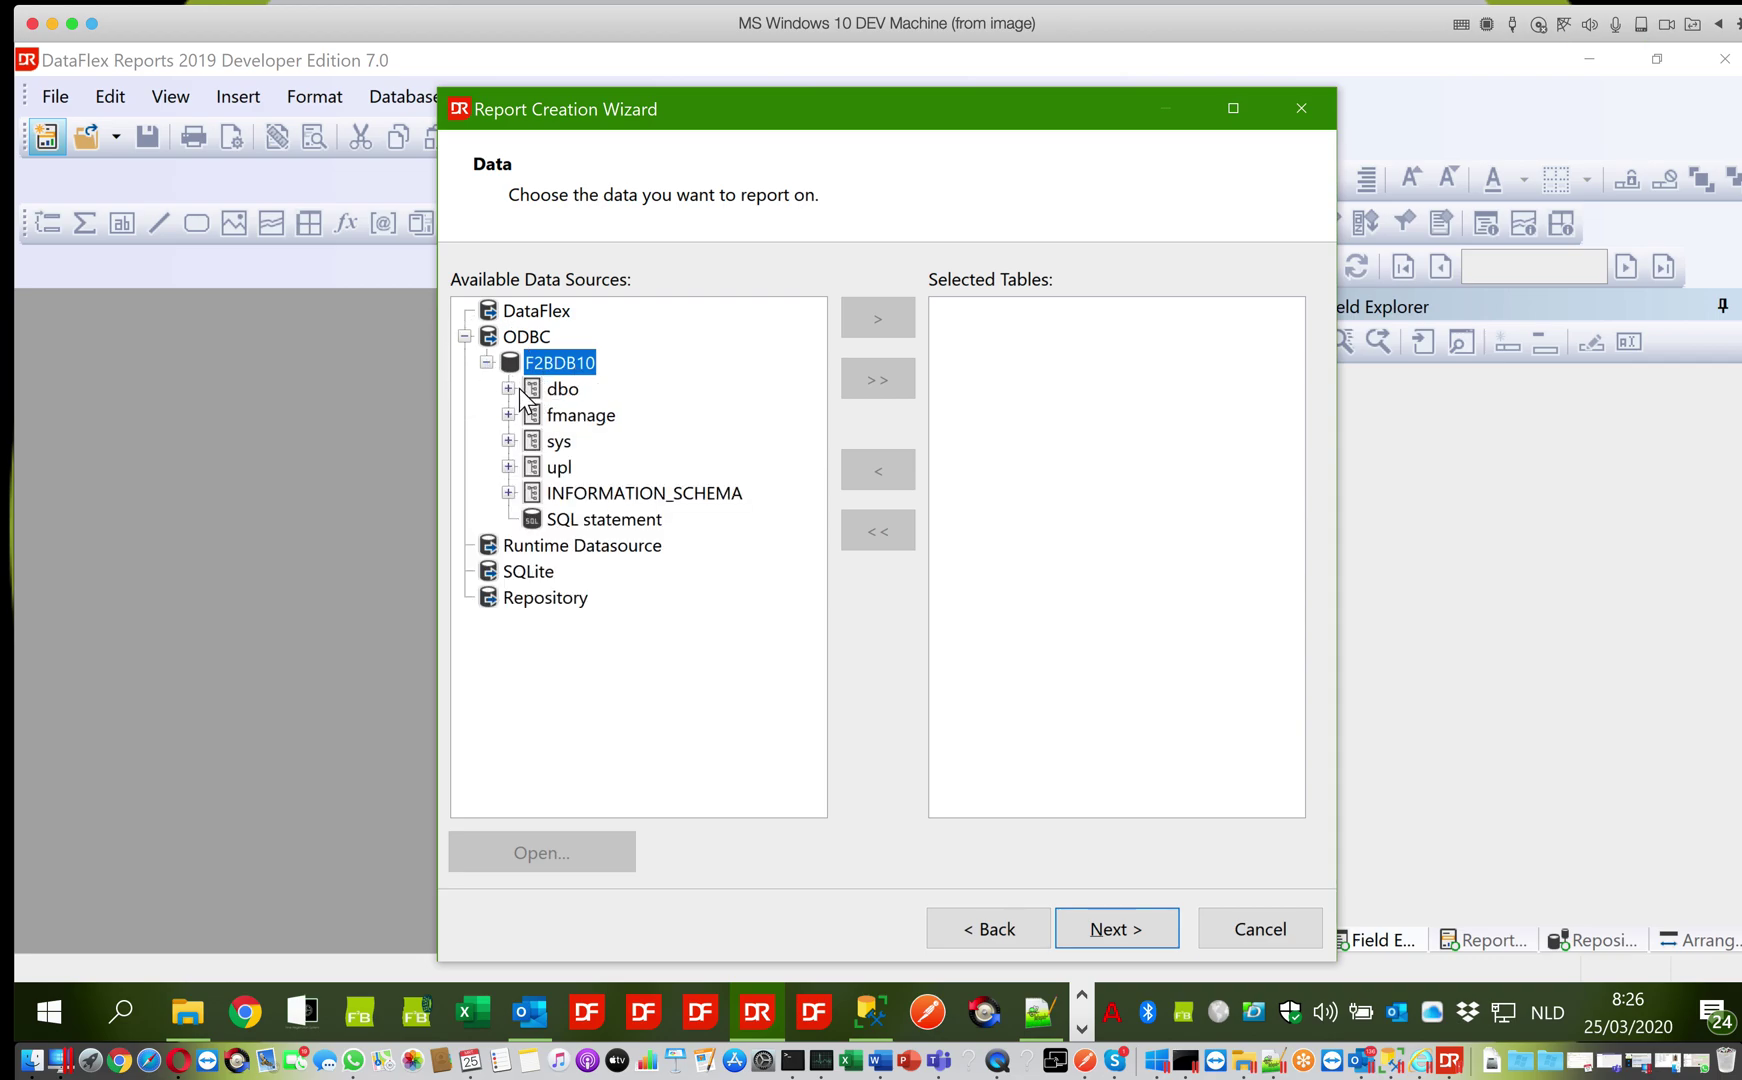
pyautogui.click(510, 388)
pyautogui.click(531, 416)
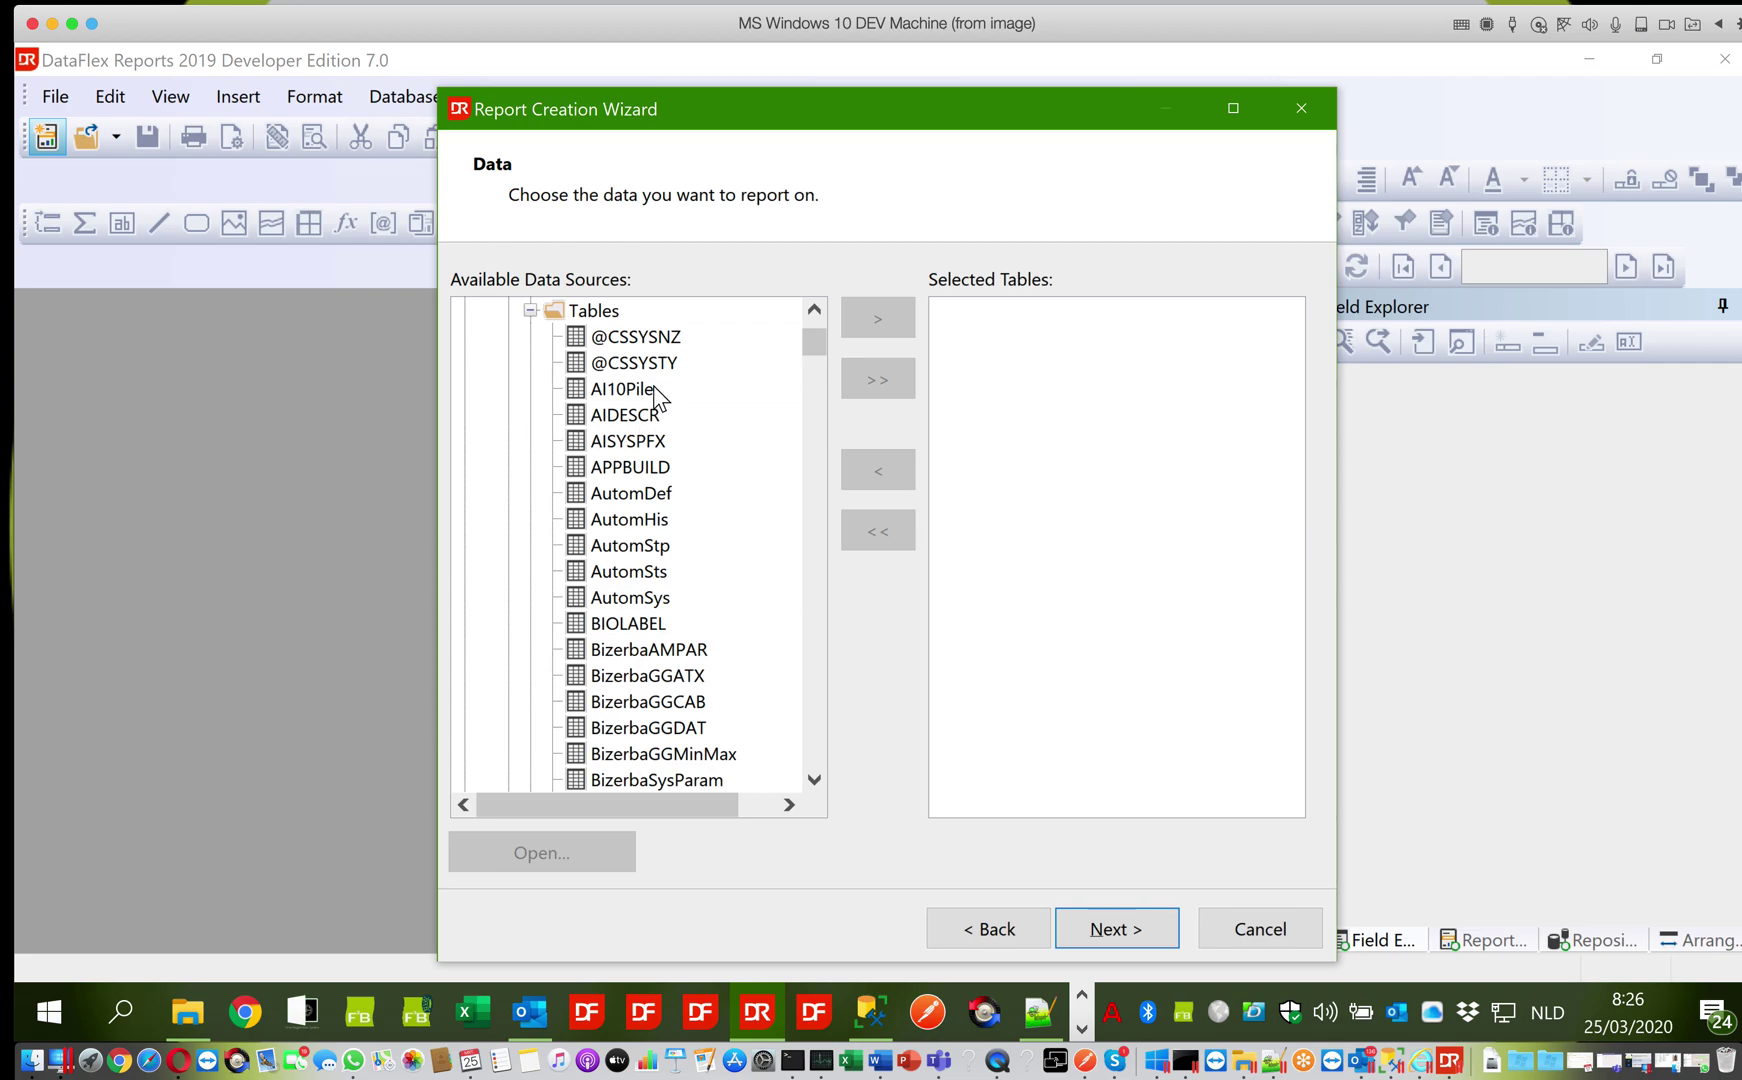
pyautogui.click(636, 432)
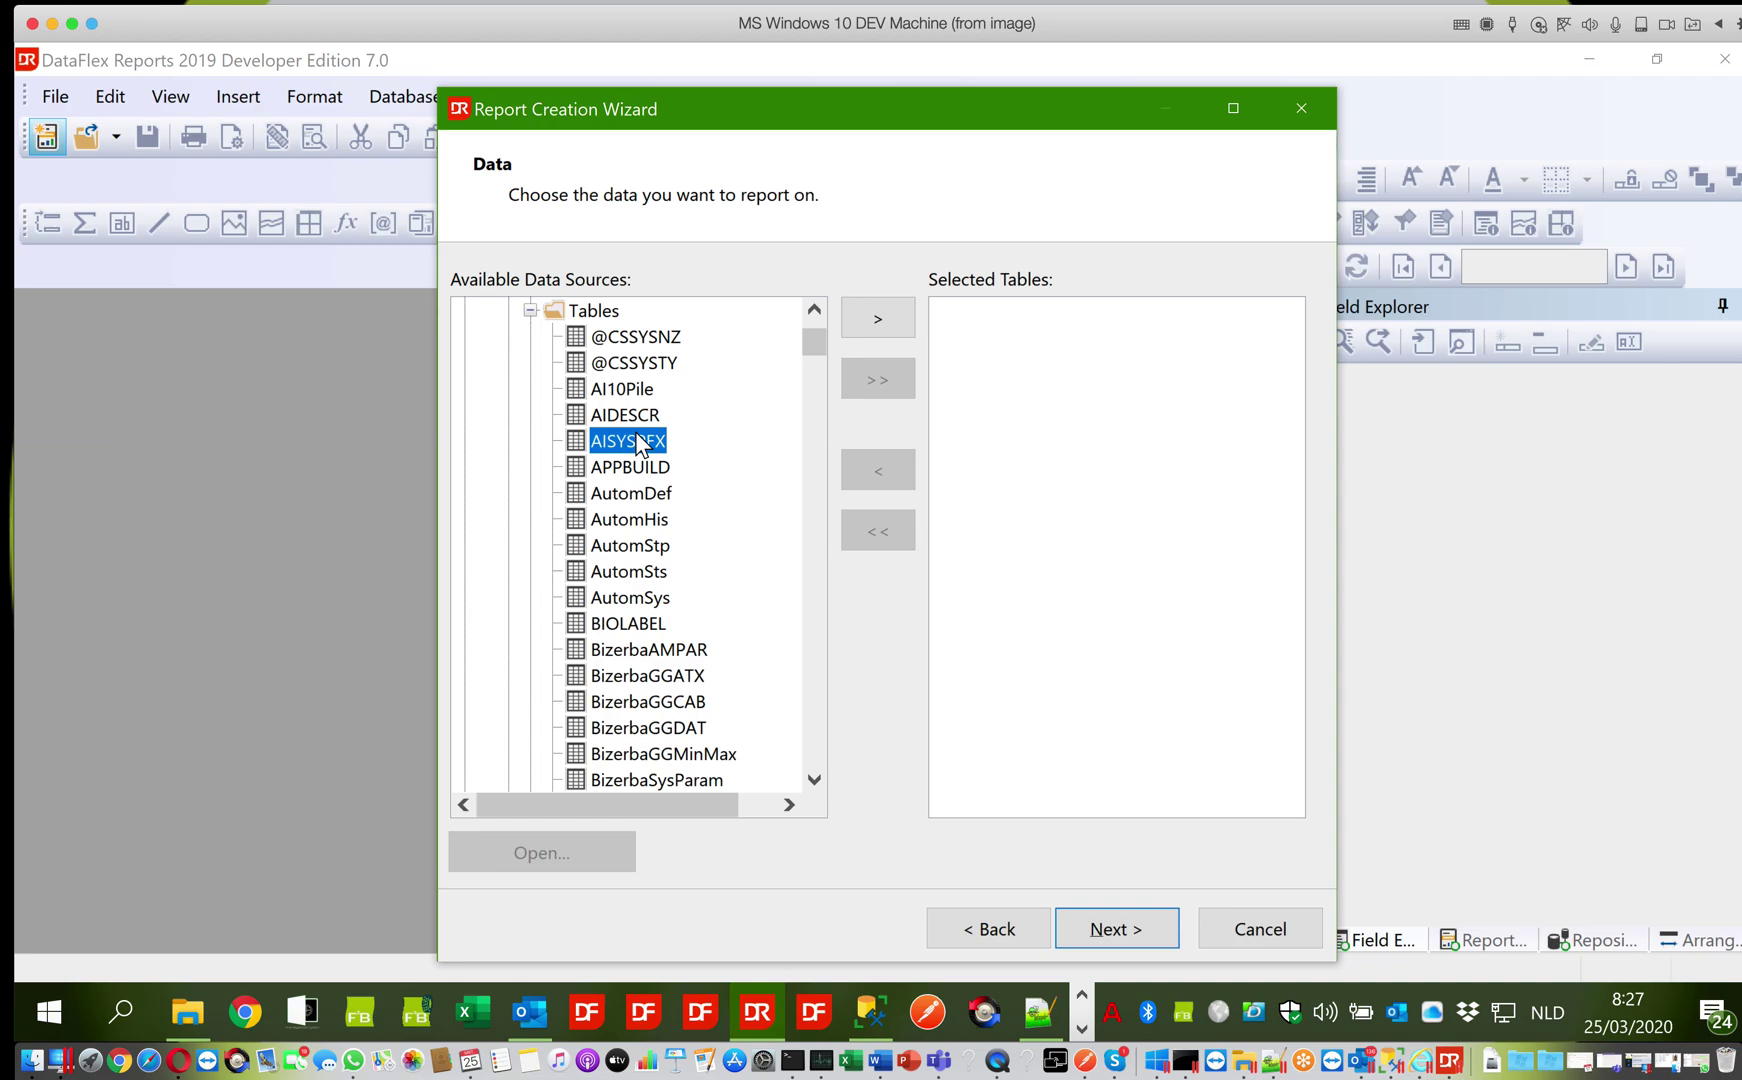
# Jump to 'zp', locate ZPRODUCT and add it to Selected Tables
pyautogui.write('zp')
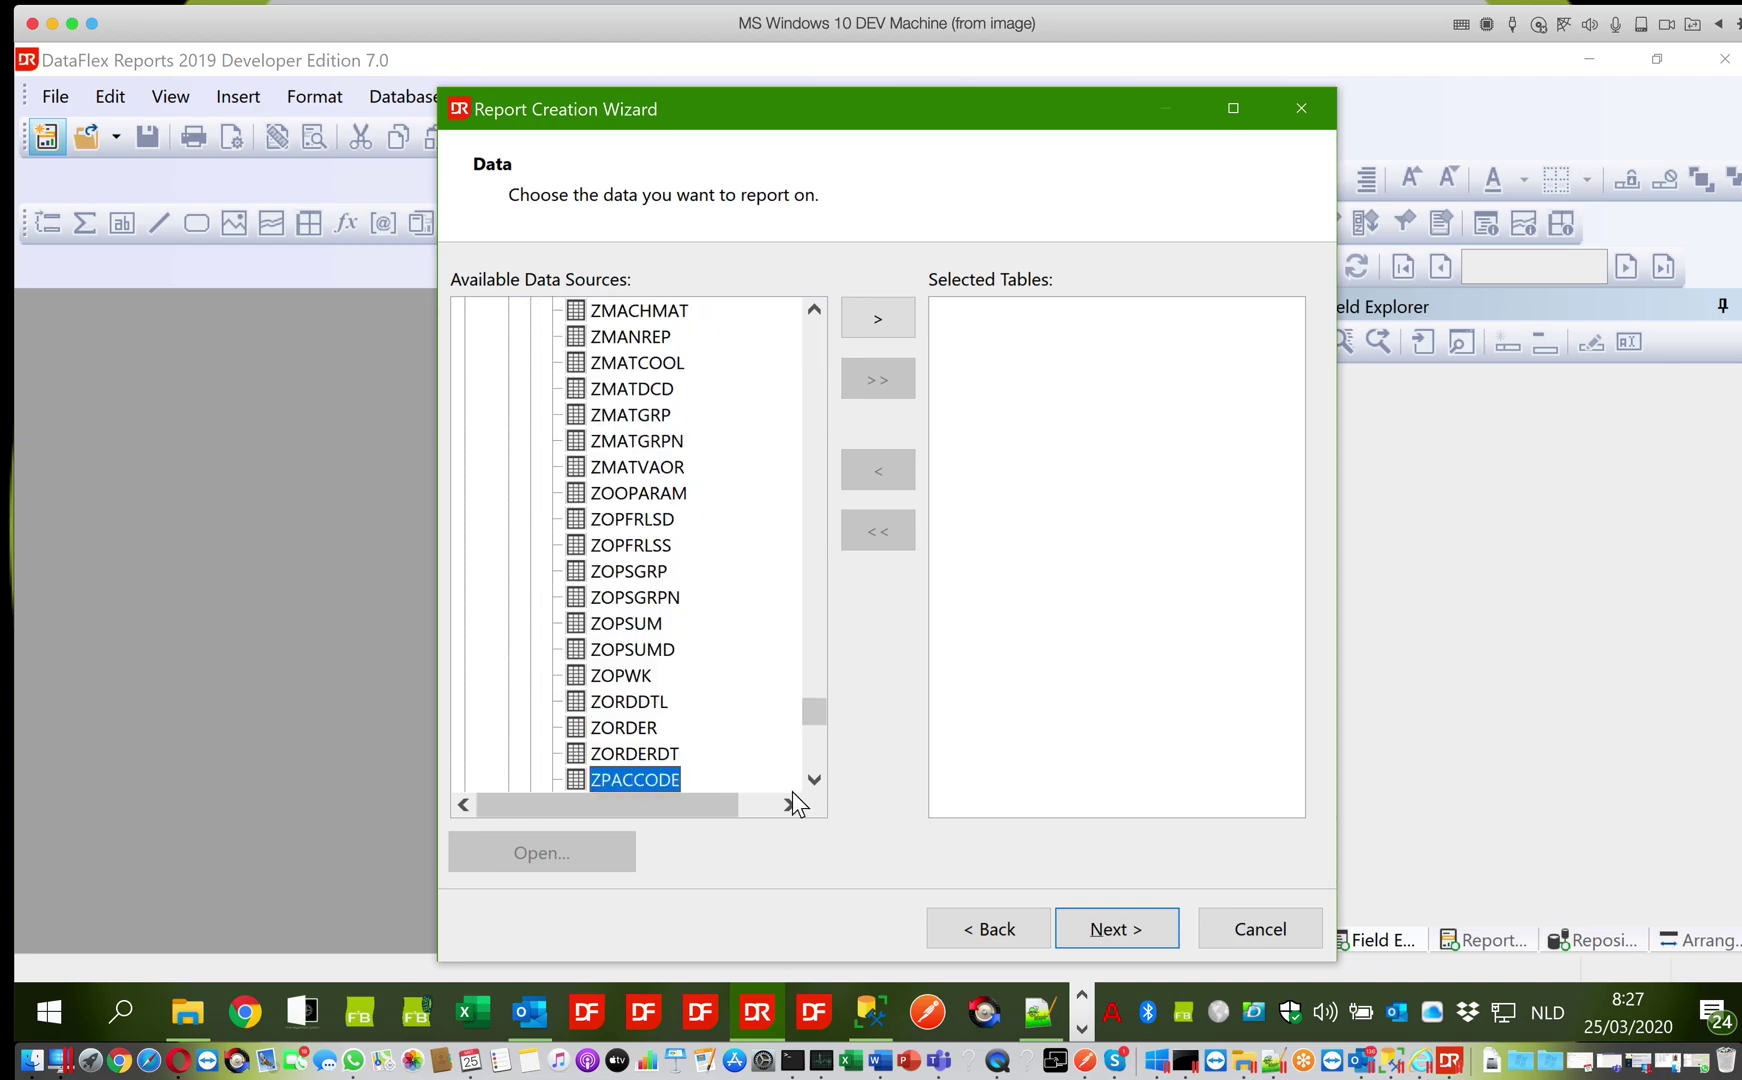
pyautogui.click(815, 780)
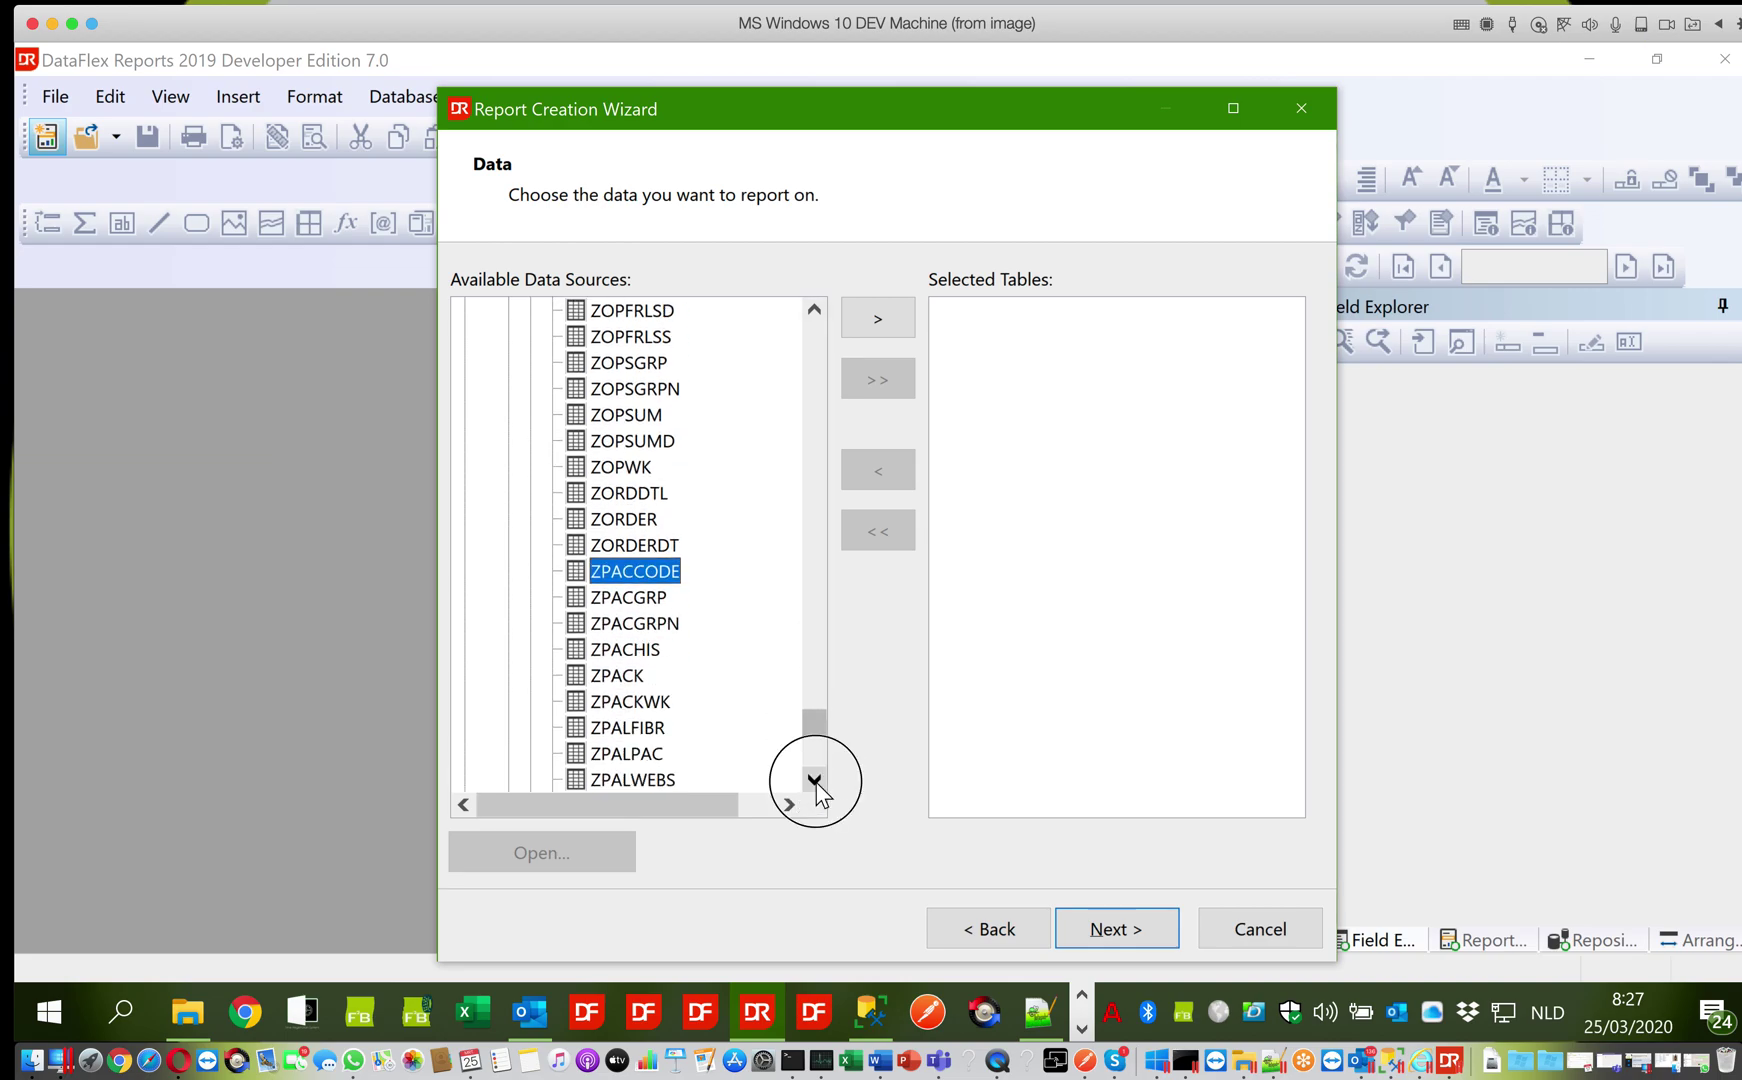
pyautogui.click(815, 780)
pyautogui.click(815, 780)
pyautogui.click(815, 780)
pyautogui.click(815, 780)
pyautogui.click(668, 730)
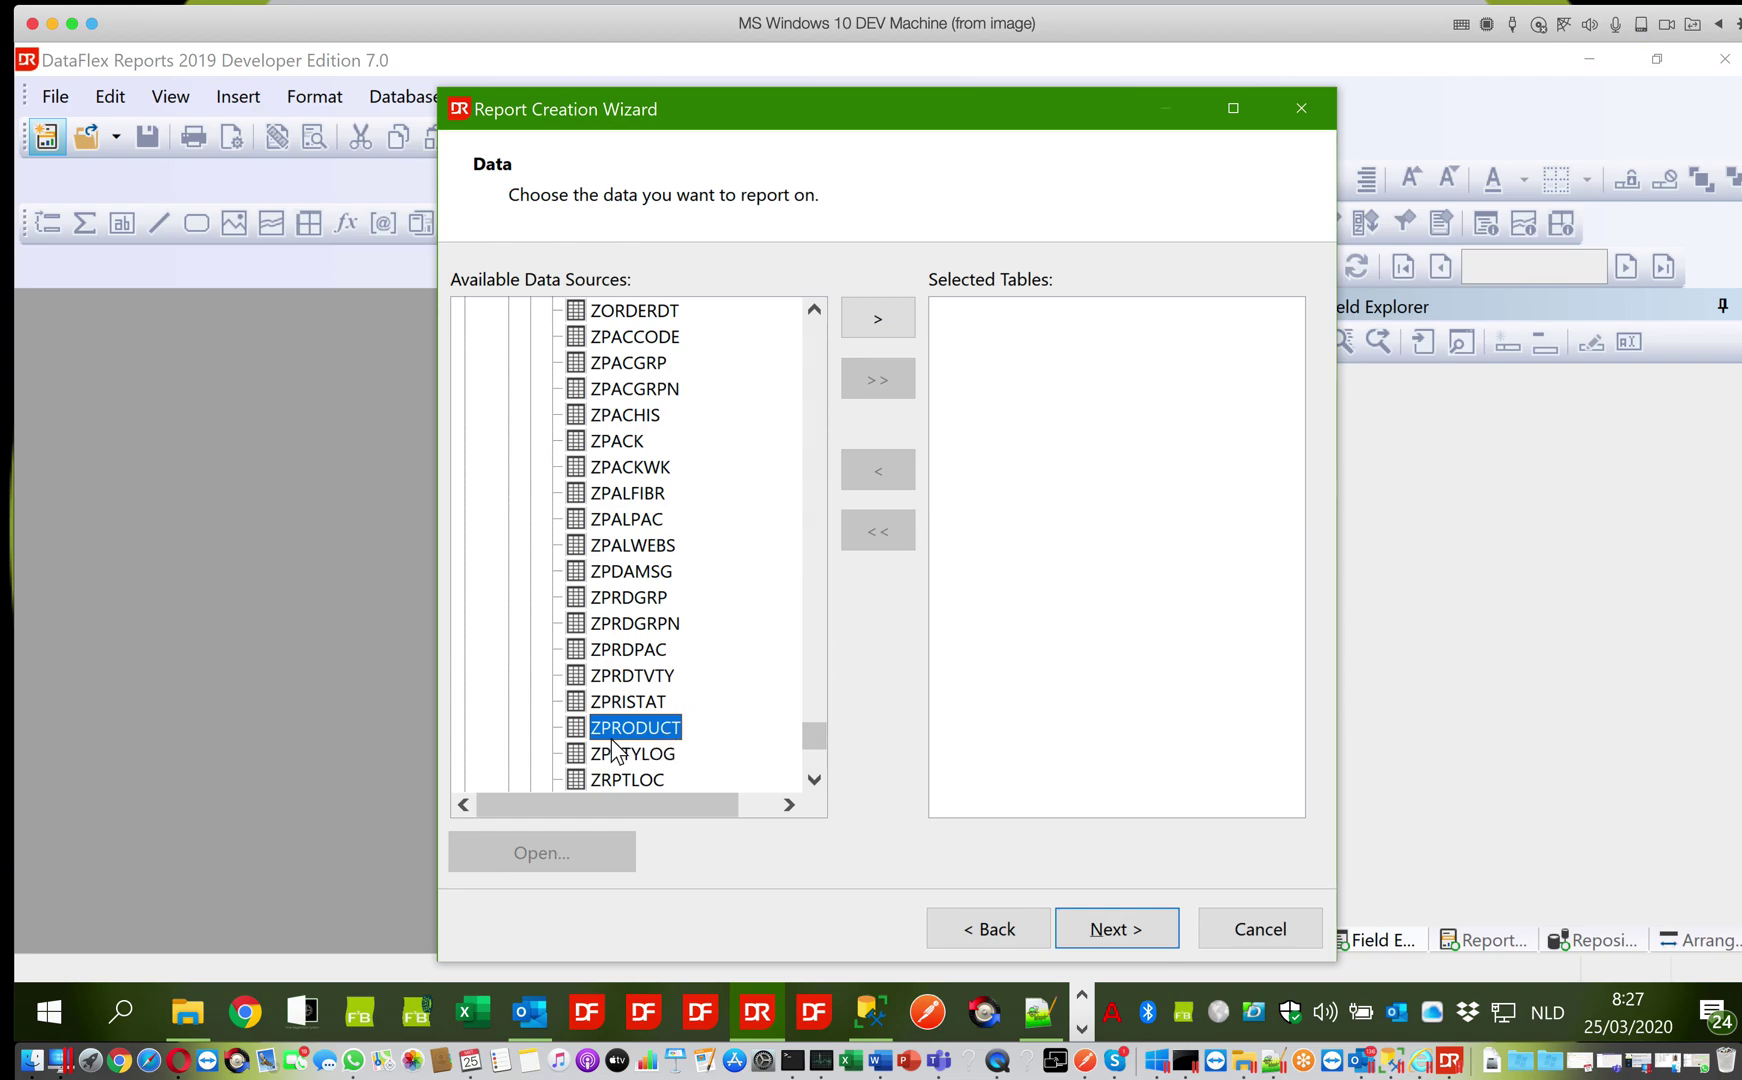
pyautogui.click(880, 317)
pyautogui.click(1027, 350)
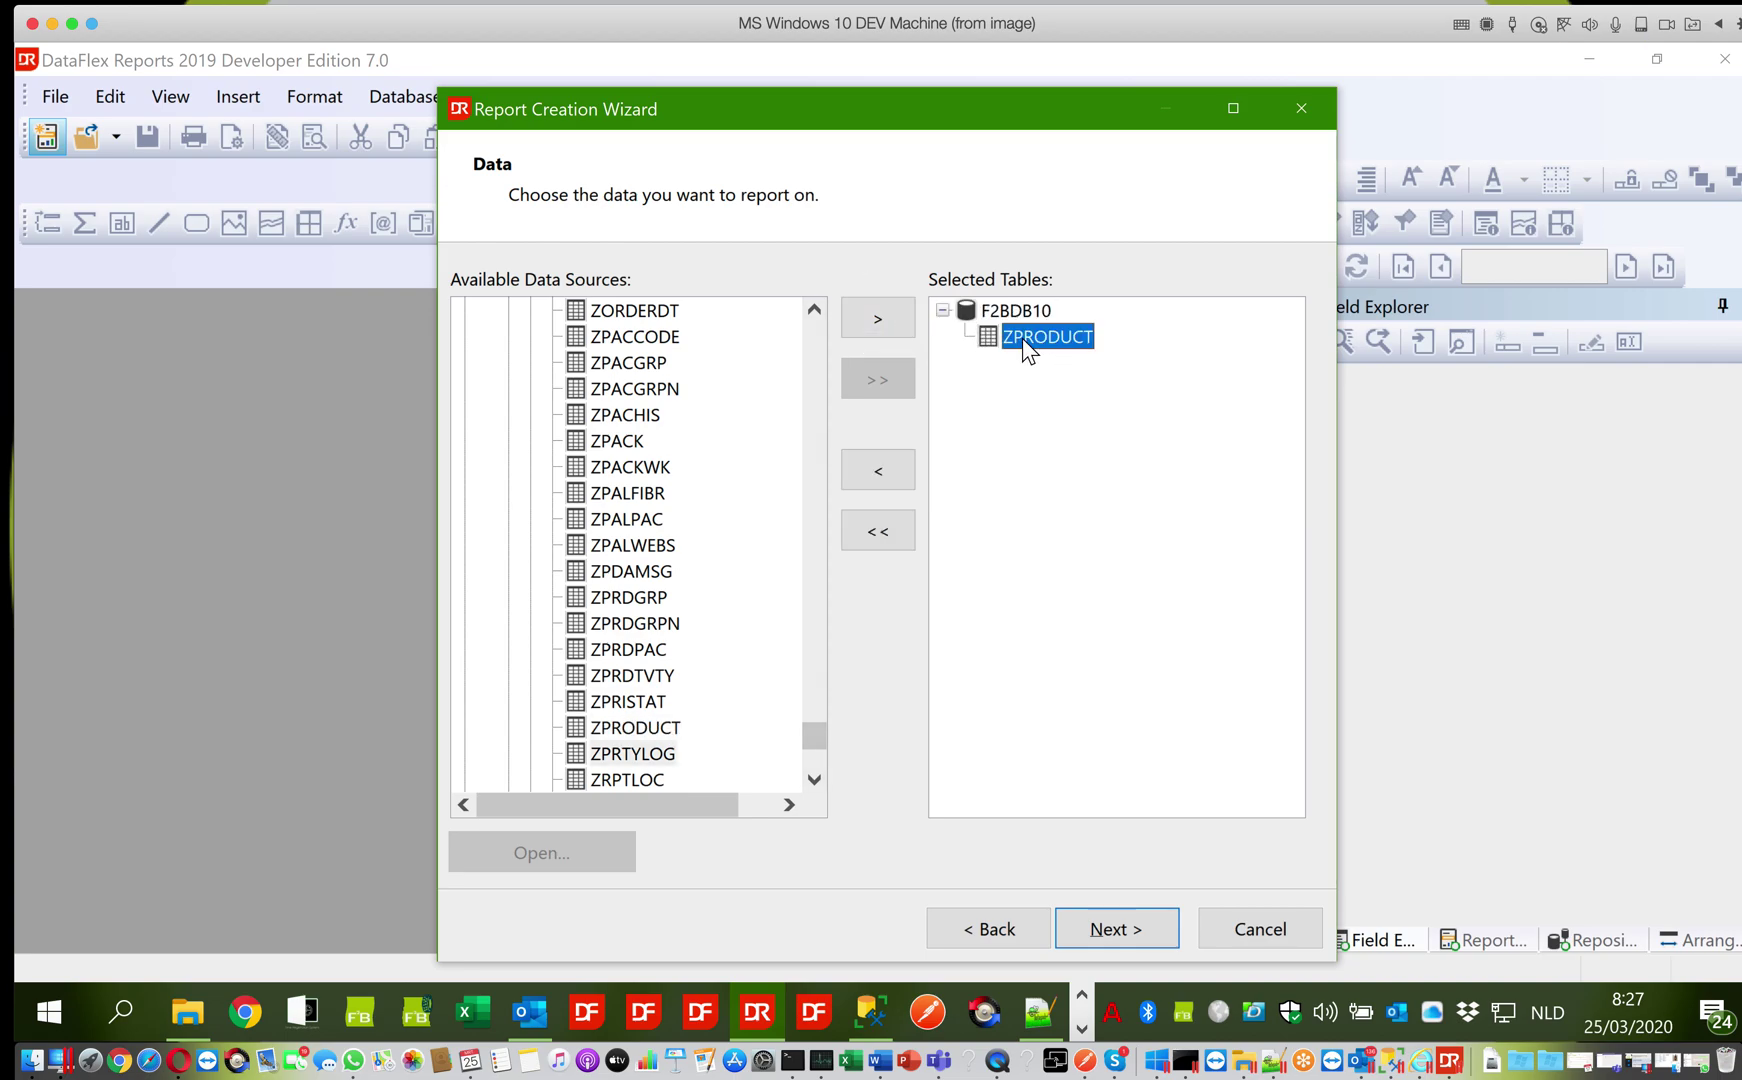
# On the fields page, add ZPRODUCT's PRODUCT_C and DESCRIPTION fields to display
pyautogui.click(1106, 927)
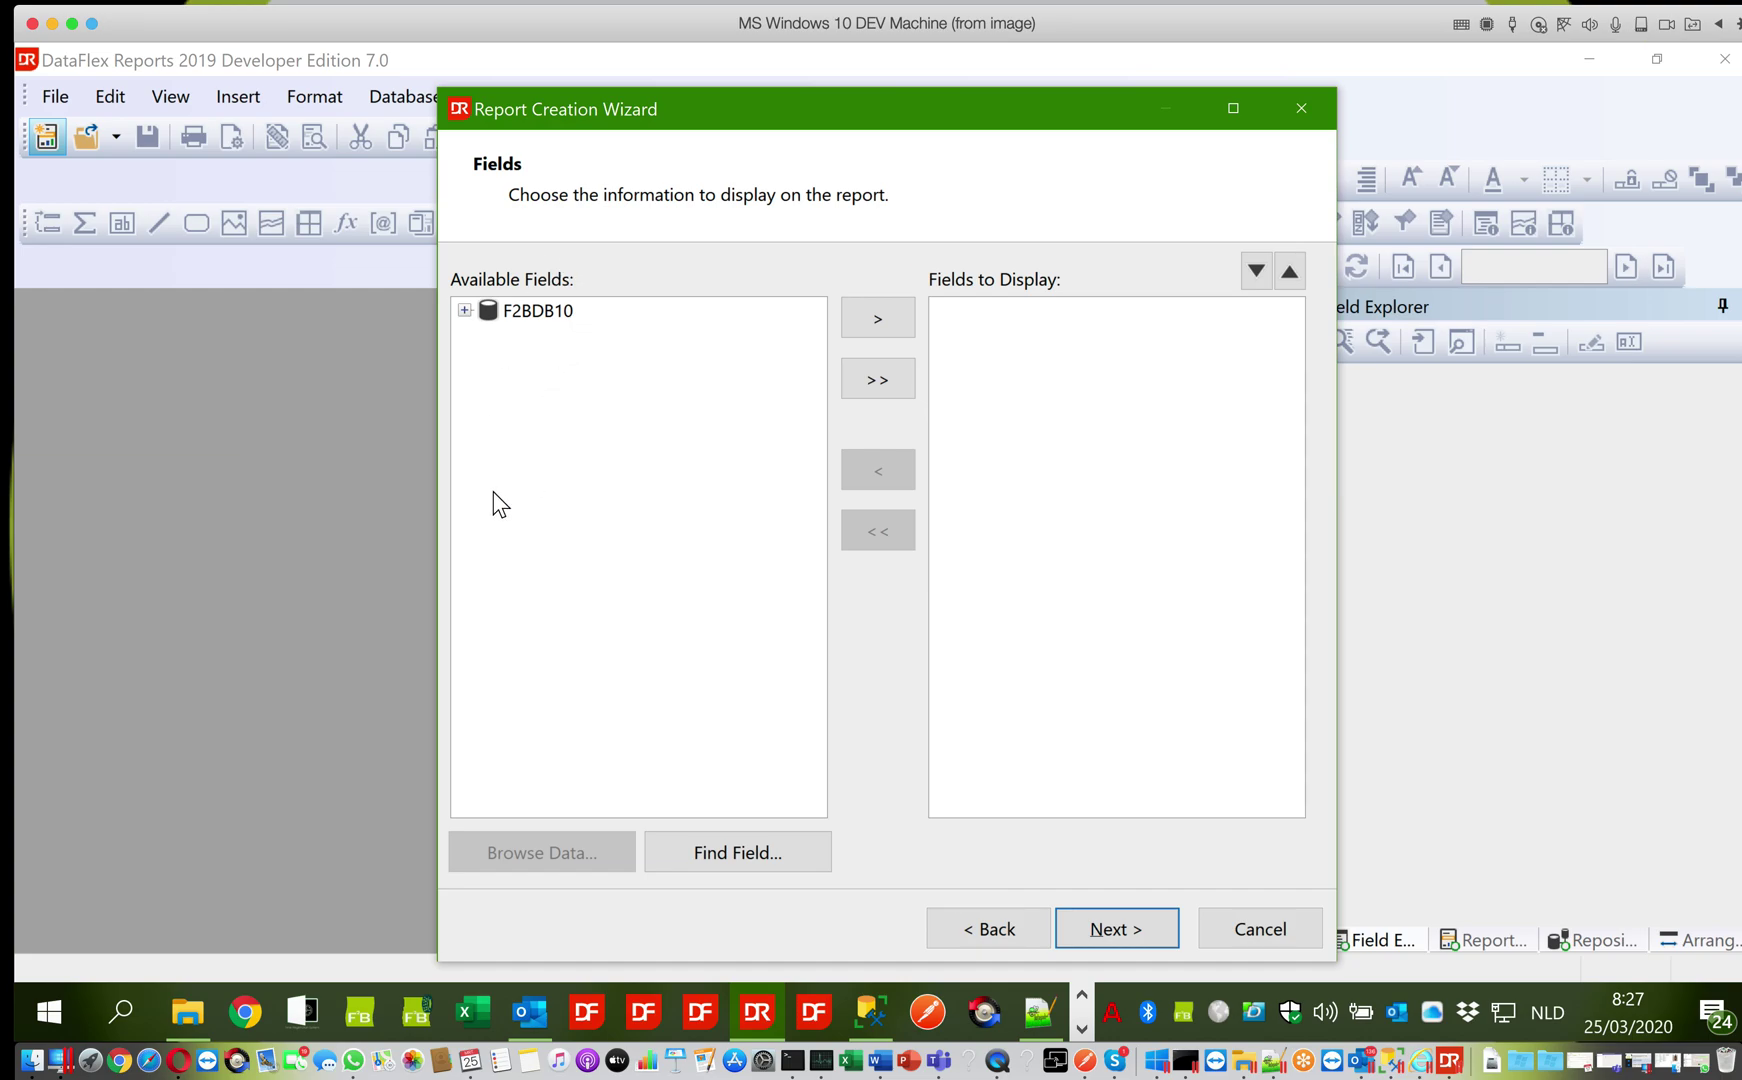
pyautogui.click(464, 310)
pyautogui.click(486, 331)
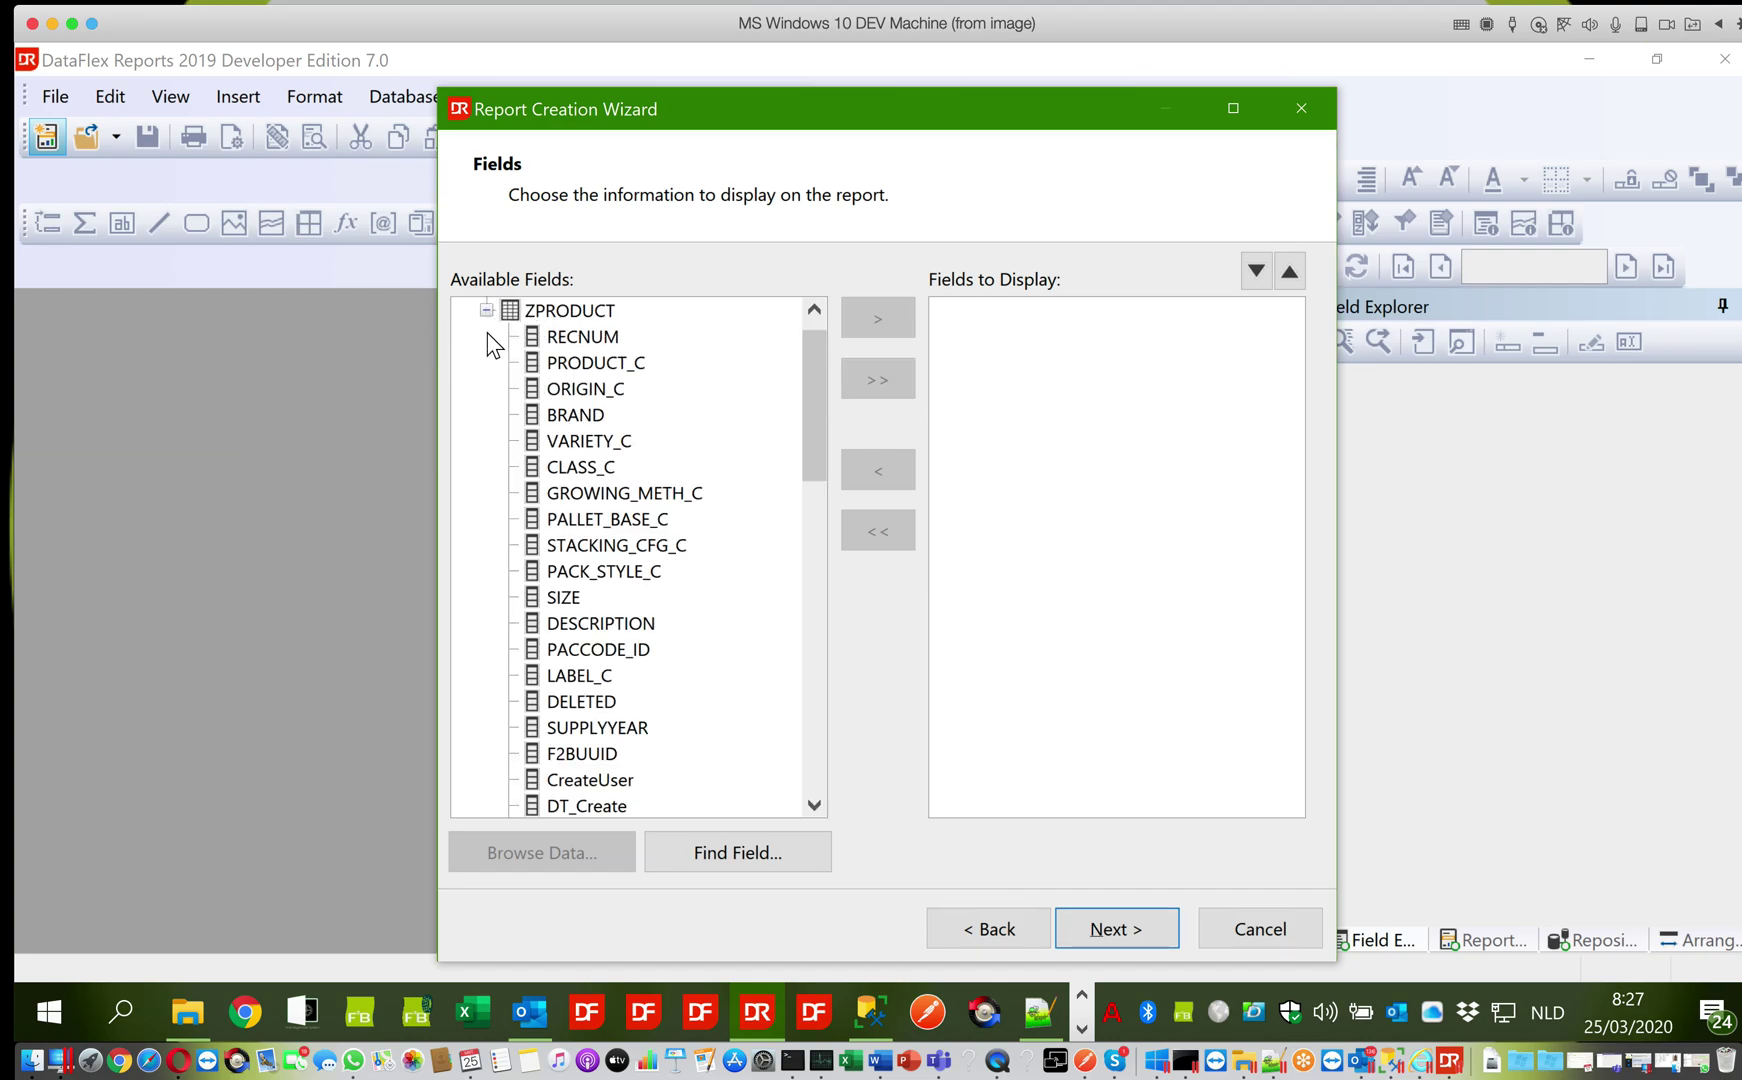
pyautogui.click(549, 364)
pyautogui.click(878, 318)
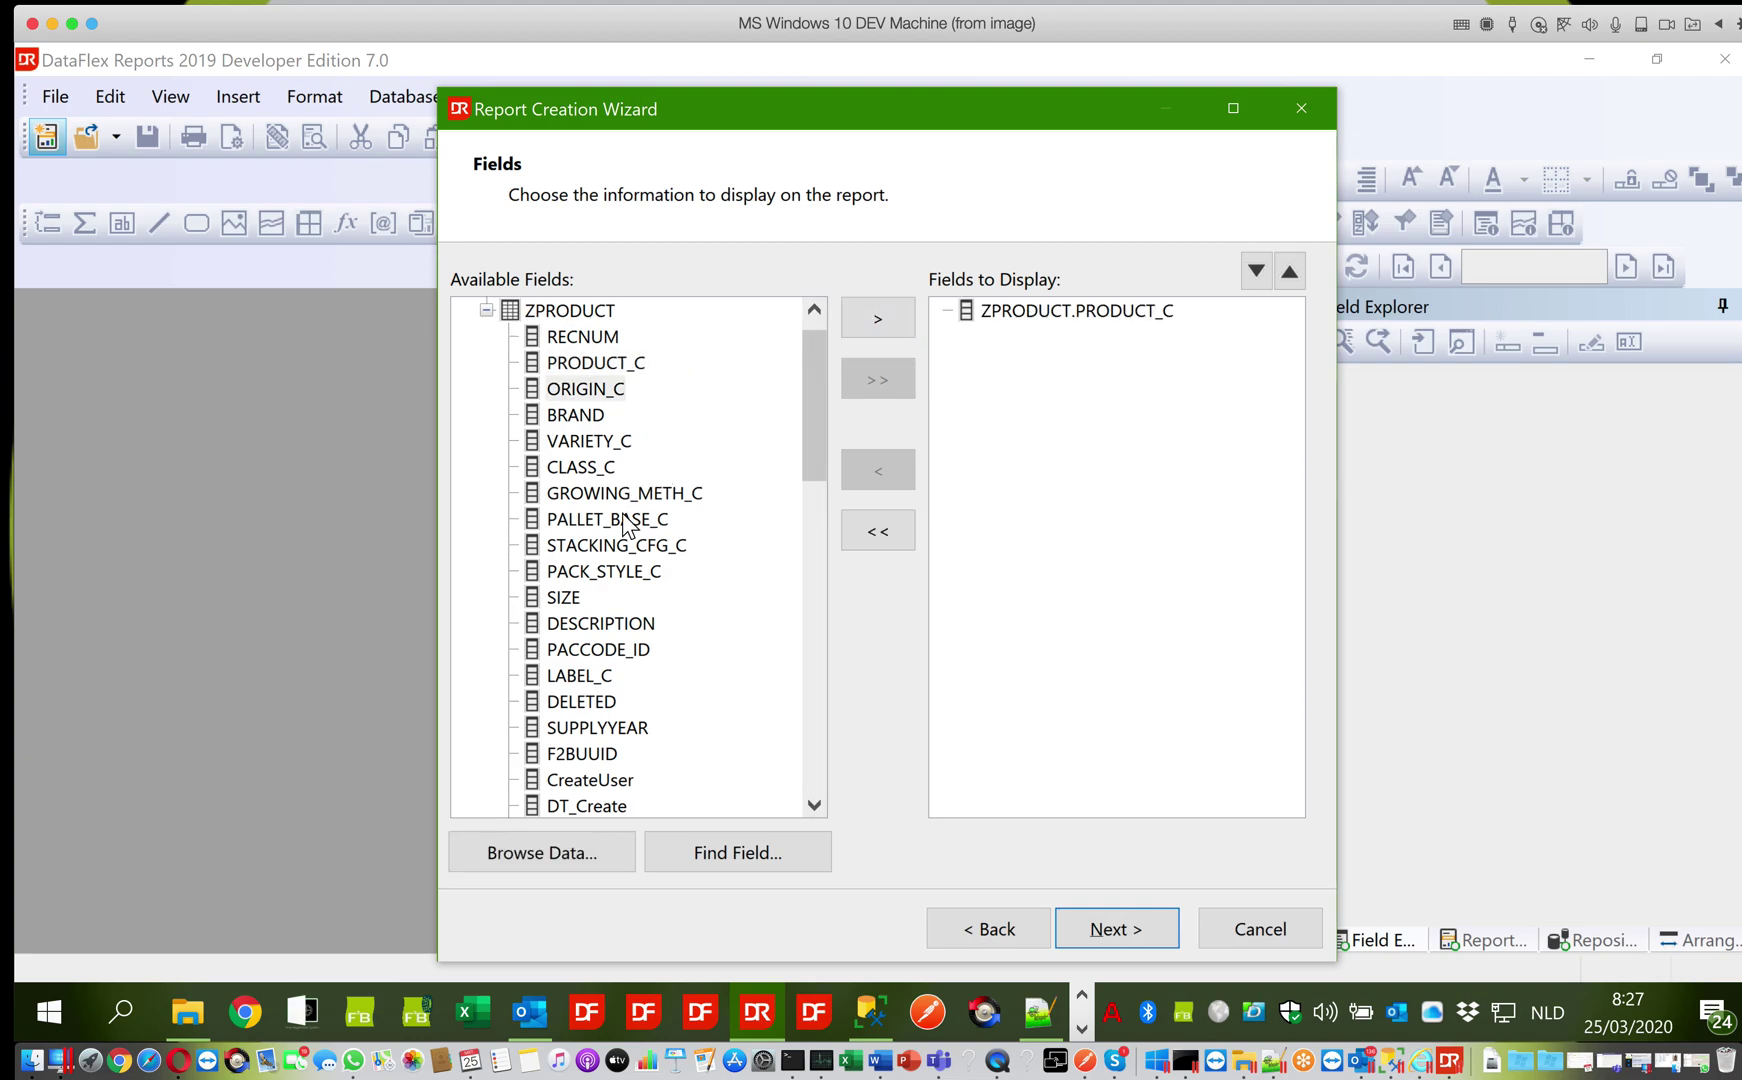
pyautogui.click(601, 623)
pyautogui.click(879, 319)
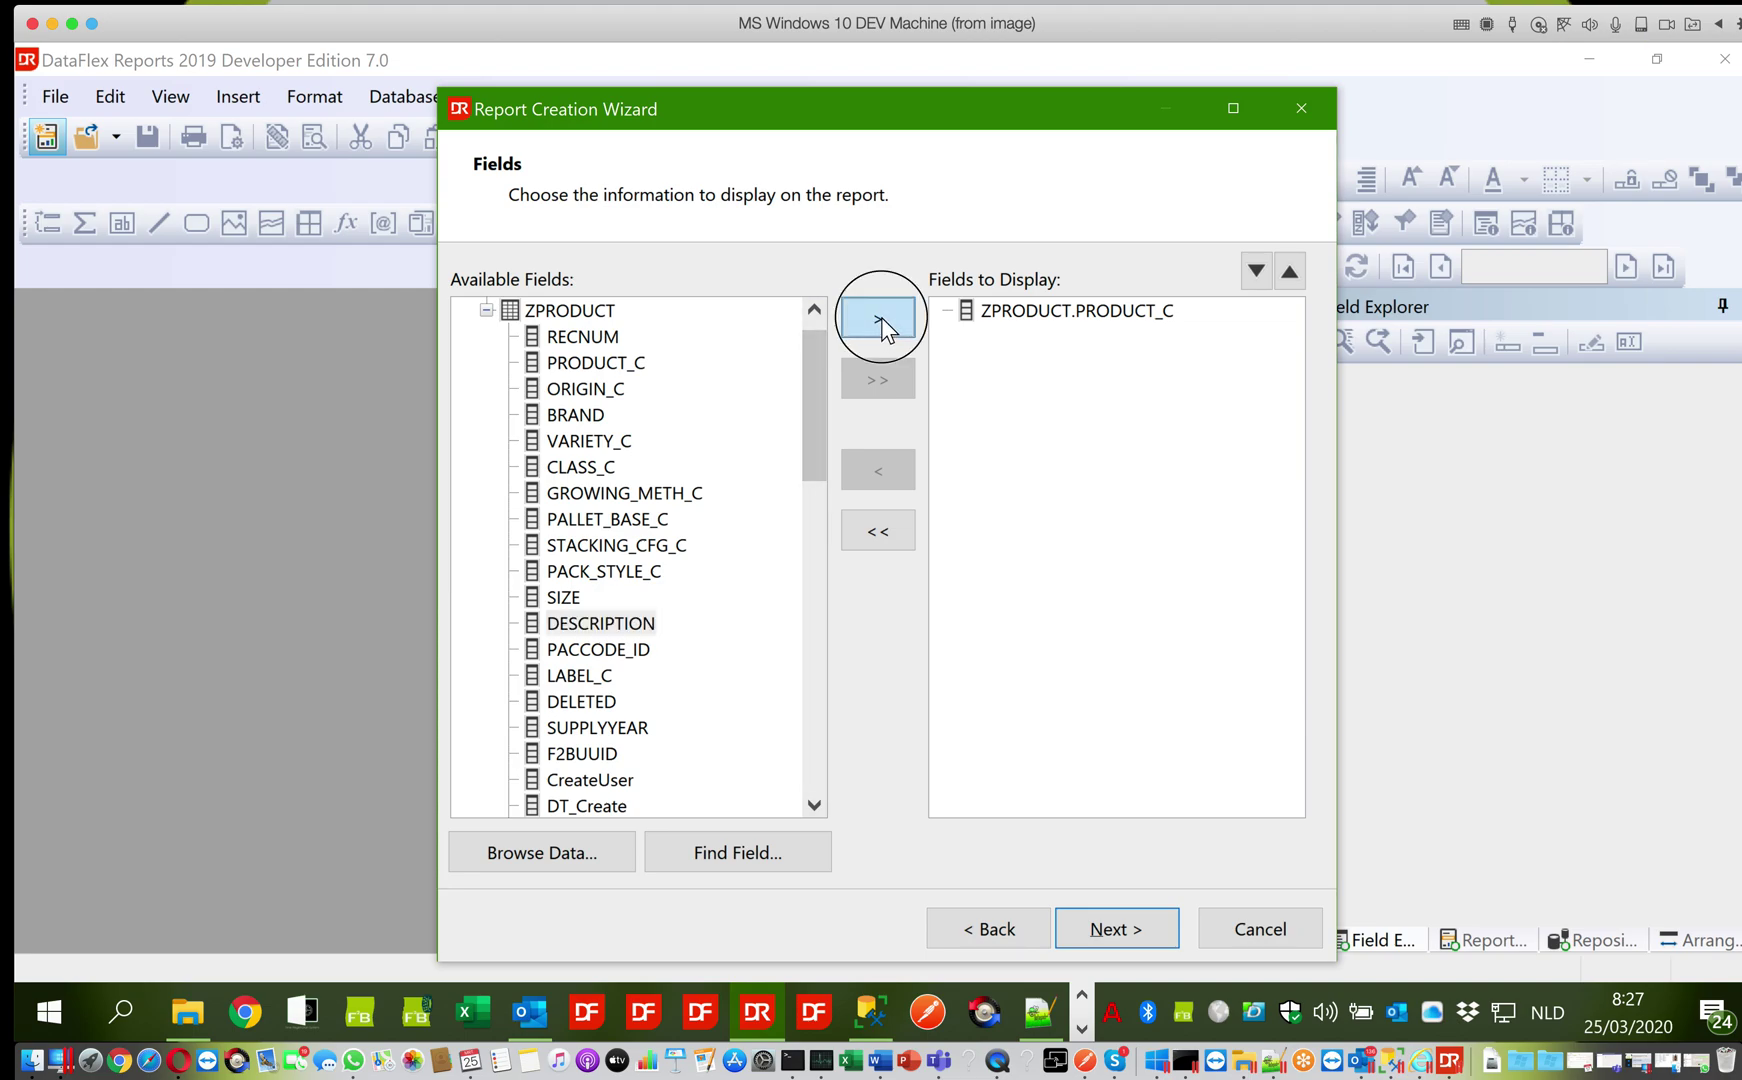
# Add ORIGIN_C, VARIETY_C and SIZE to the displayed fields and continue to Grouping
pyautogui.moveTo(823, 423); pyautogui.dragTo(812, 482)
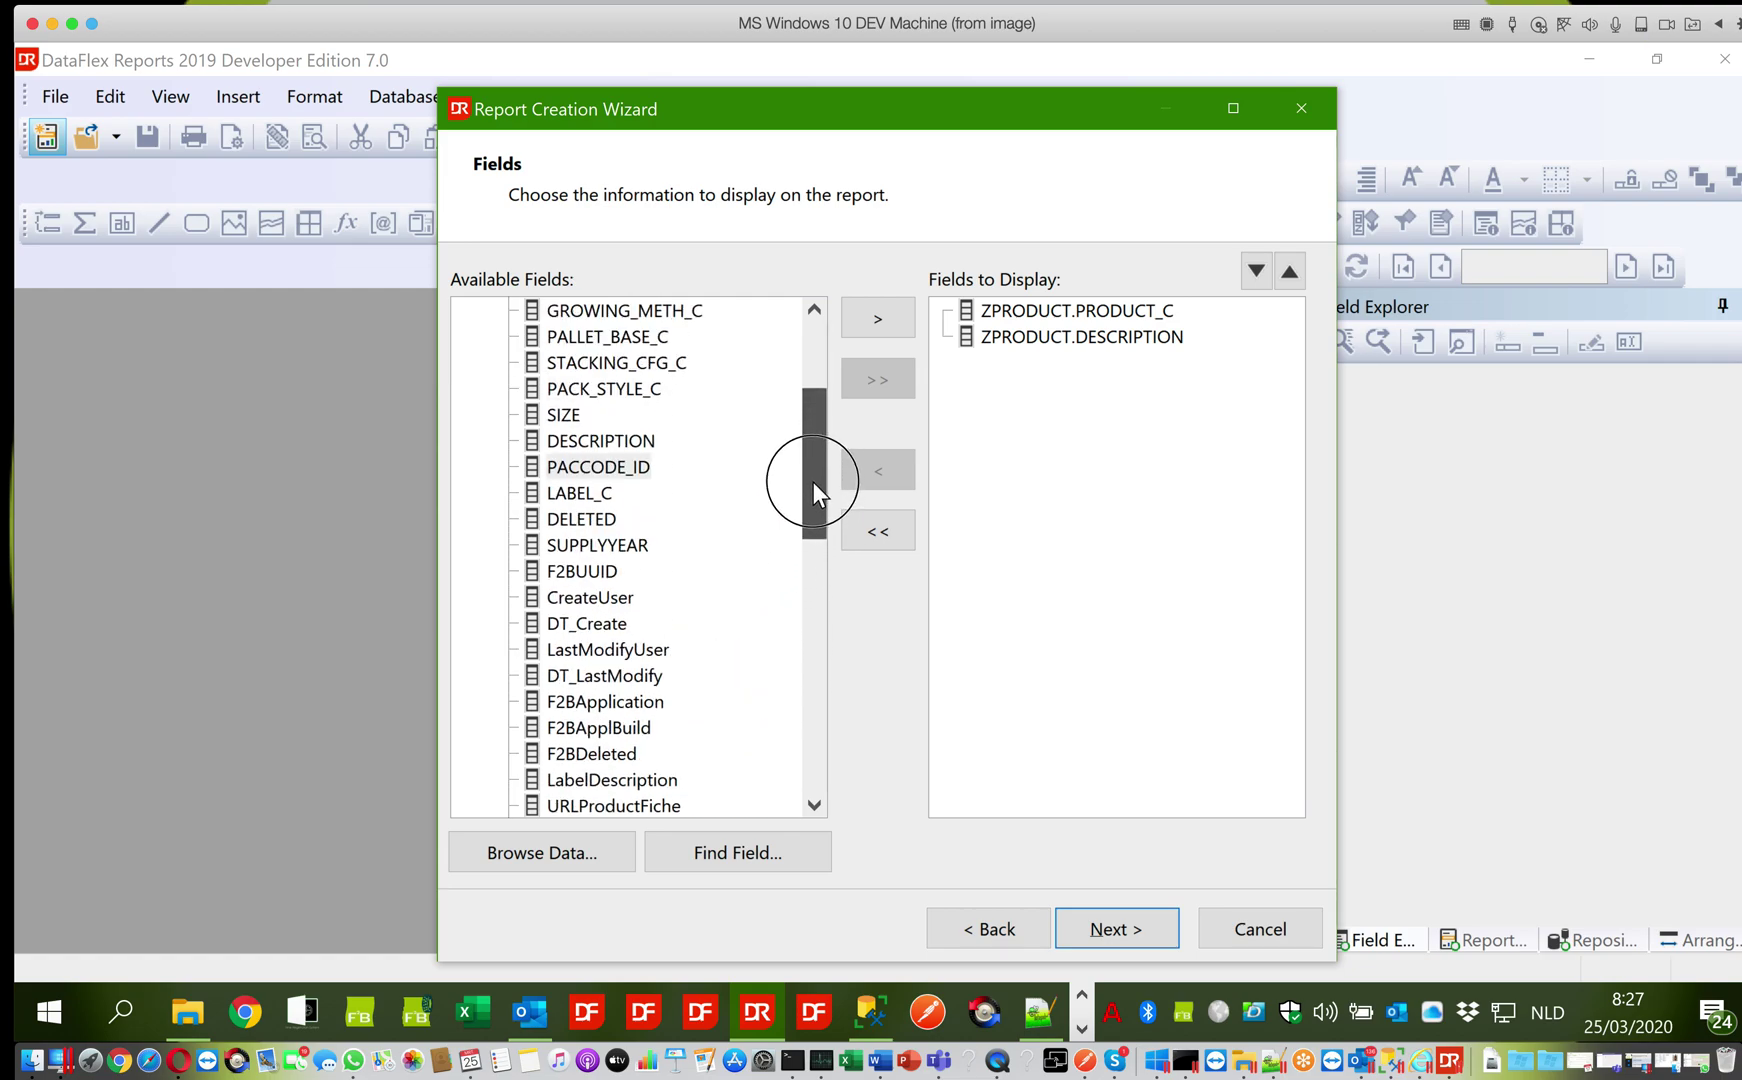
pyautogui.moveTo(812, 482)
pyautogui.mouseDown()
pyautogui.moveTo(812, 497)
pyautogui.moveTo(817, 461)
pyautogui.mouseUp()
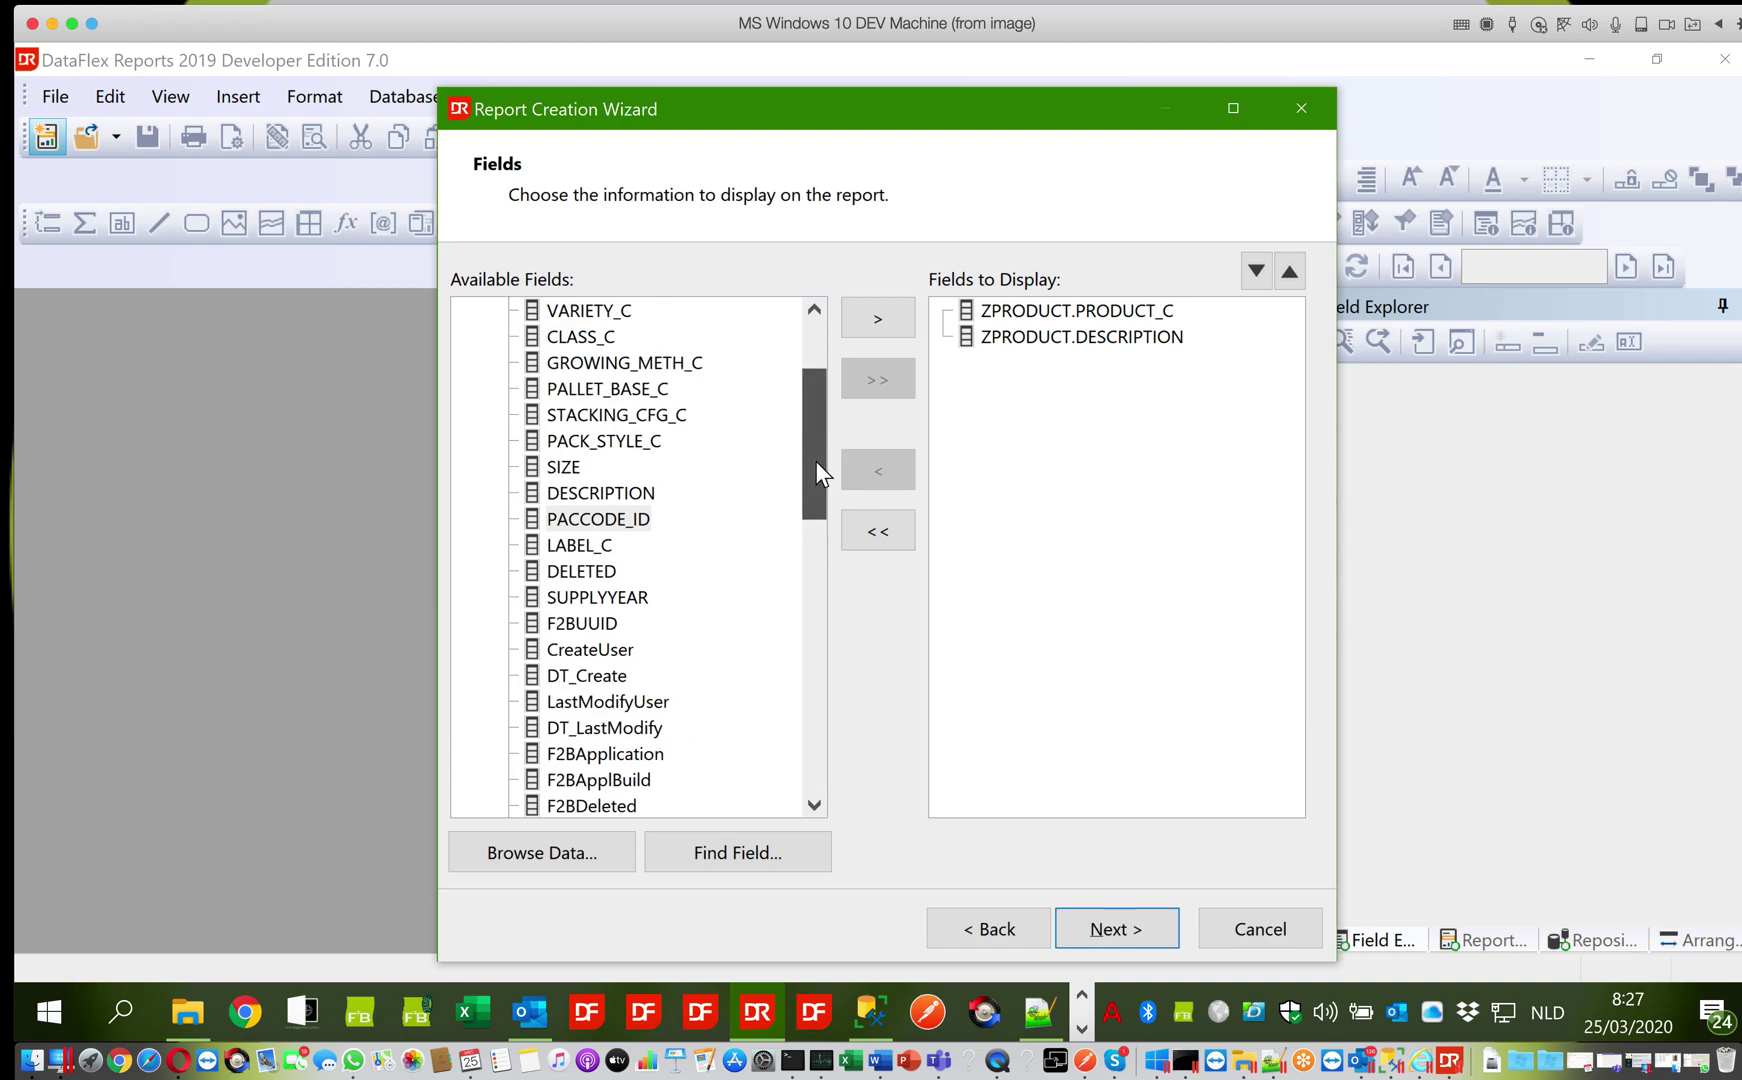
pyautogui.click(811, 314)
pyautogui.click(811, 314)
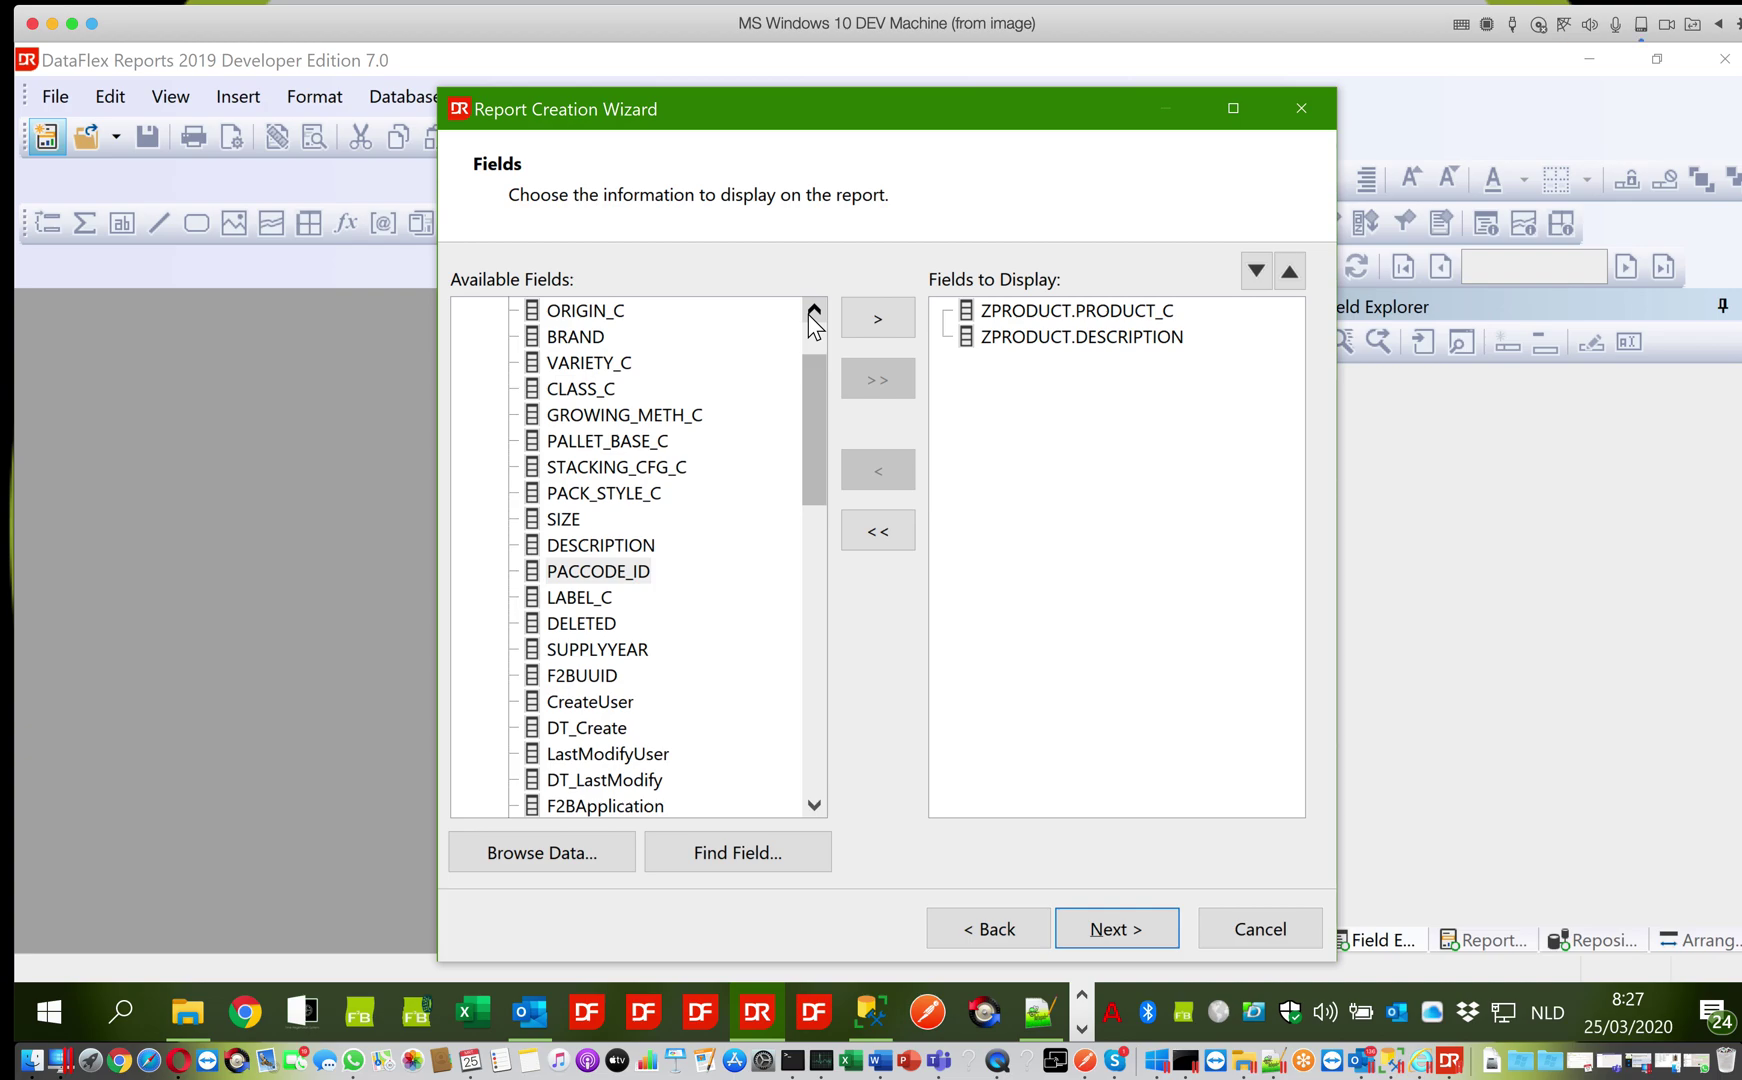
pyautogui.click(605, 311)
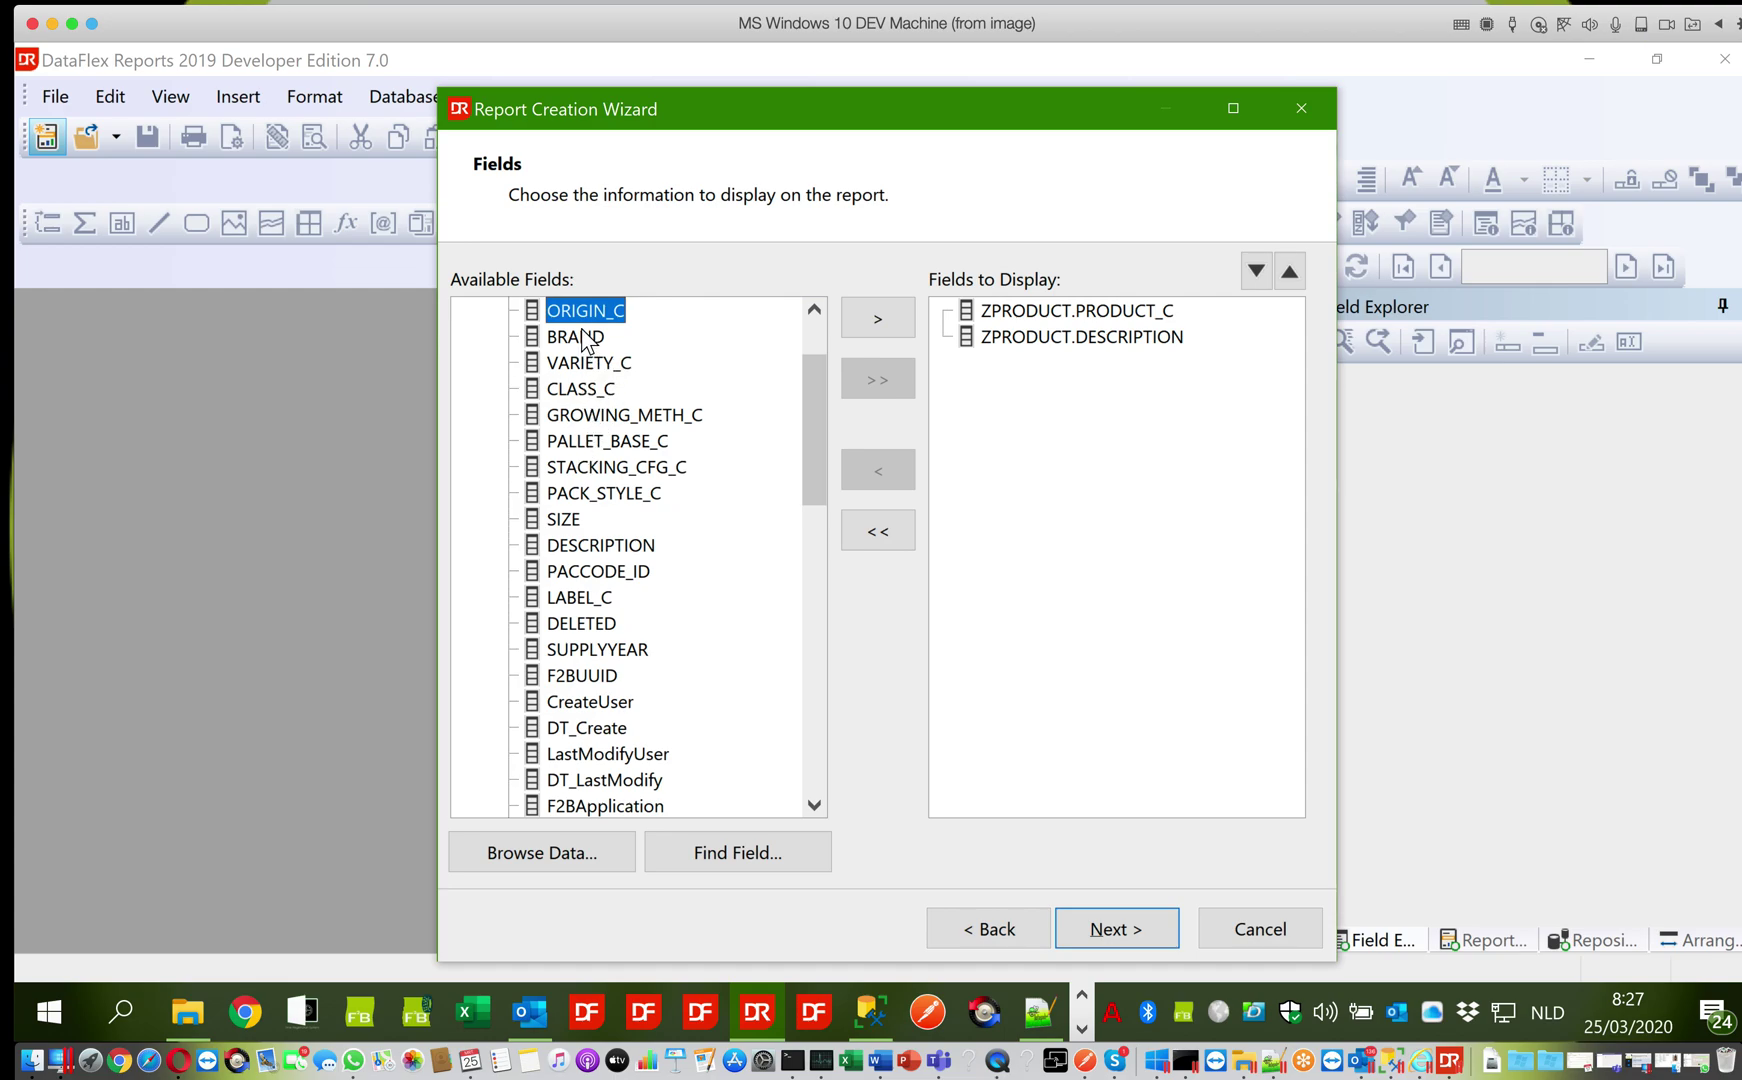
pyautogui.click(588, 362)
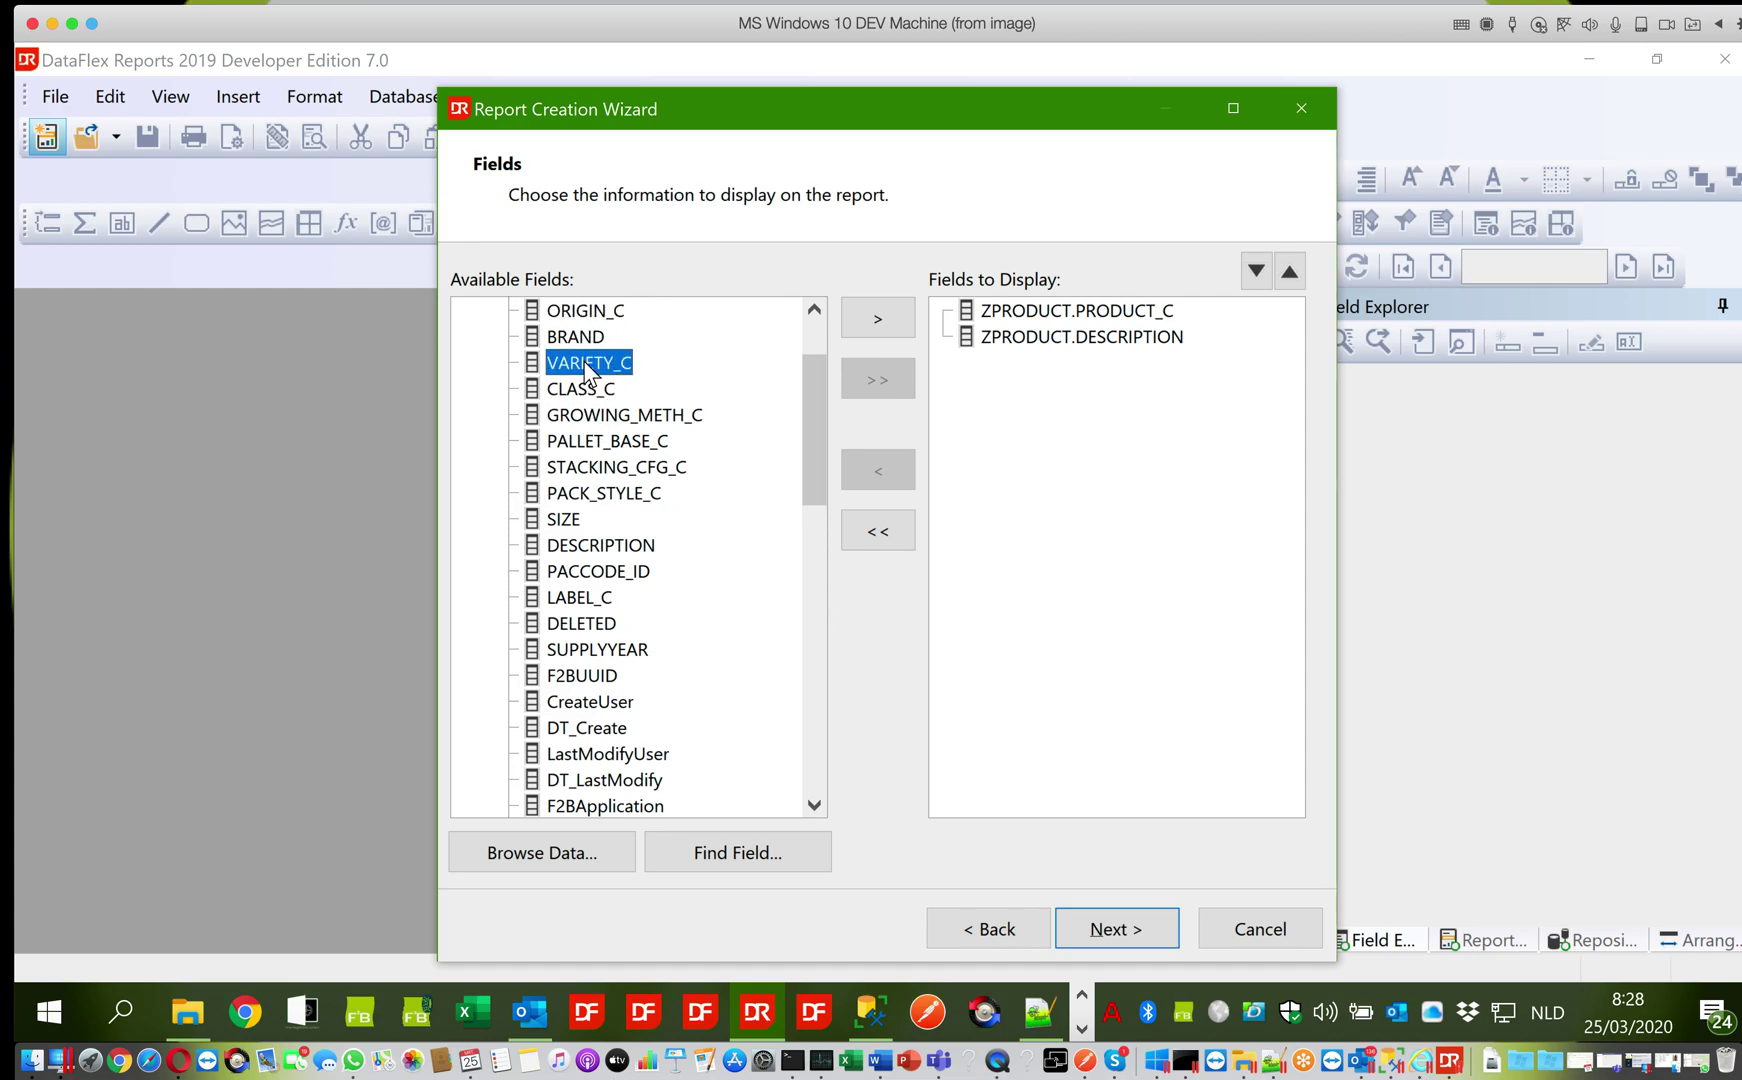
pyautogui.click(584, 312)
pyautogui.click(866, 325)
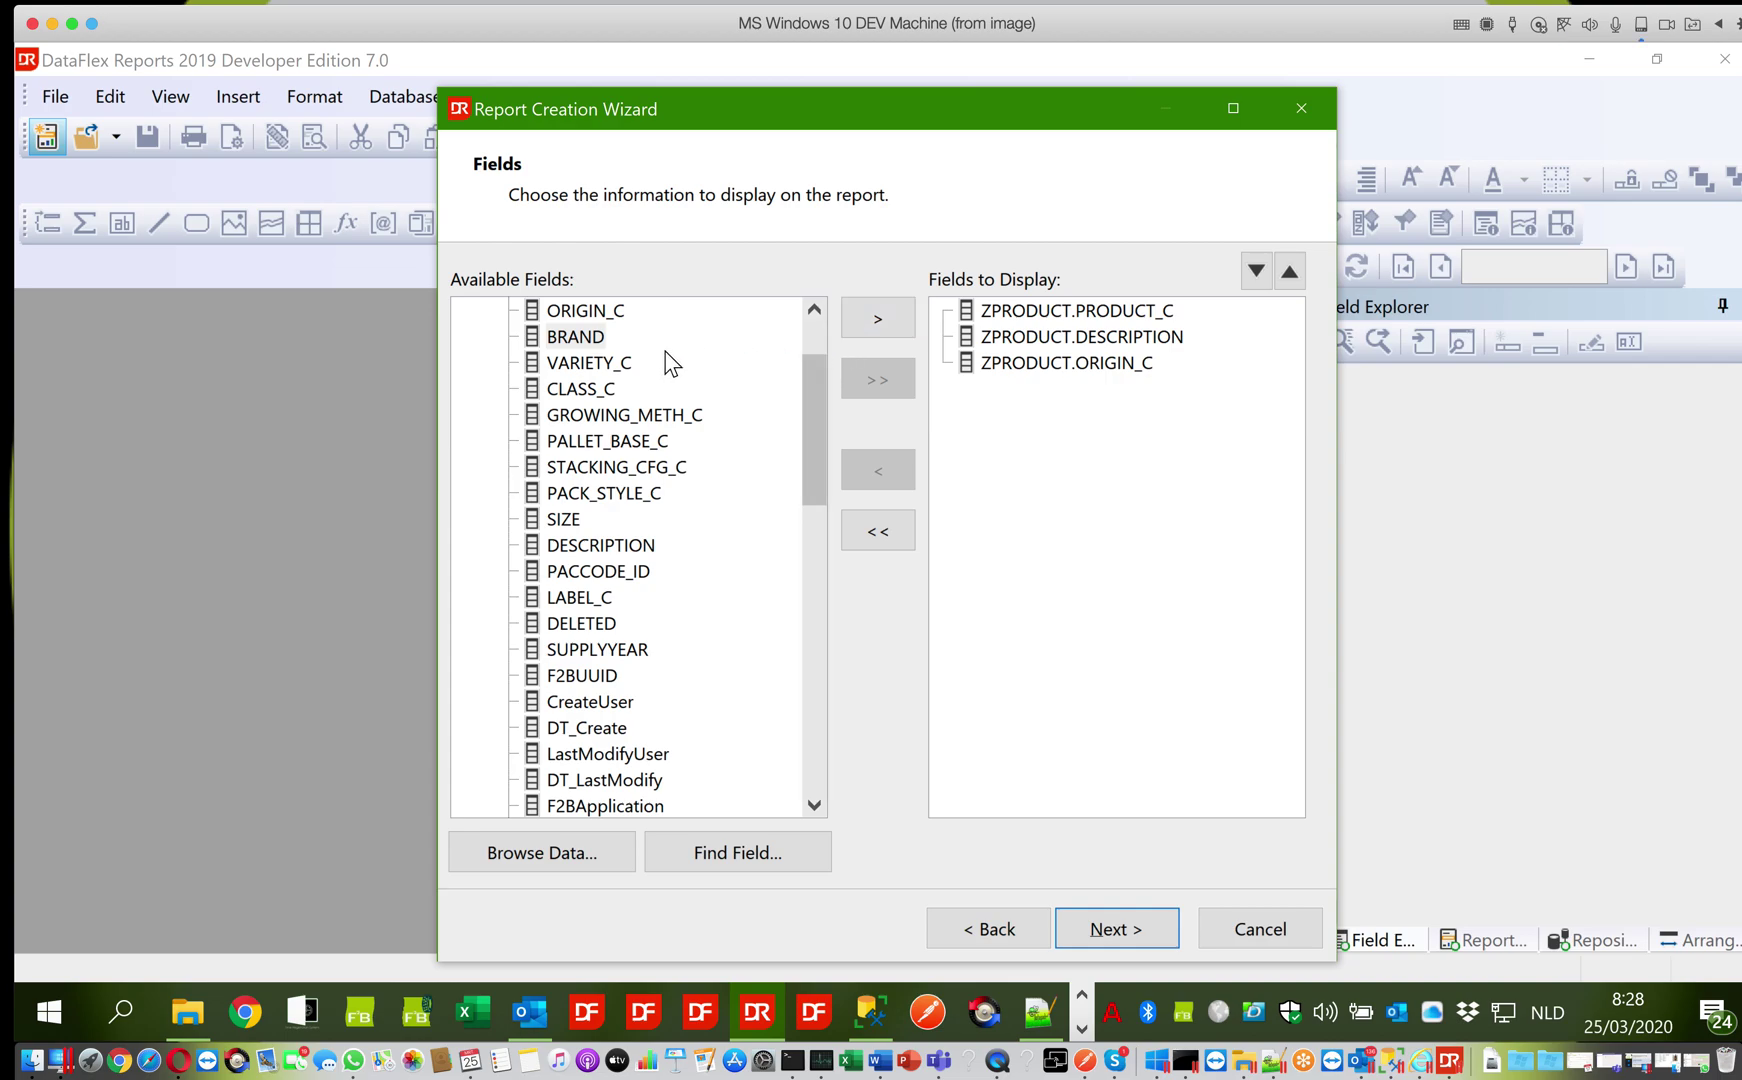
pyautogui.click(602, 366)
pyautogui.click(878, 318)
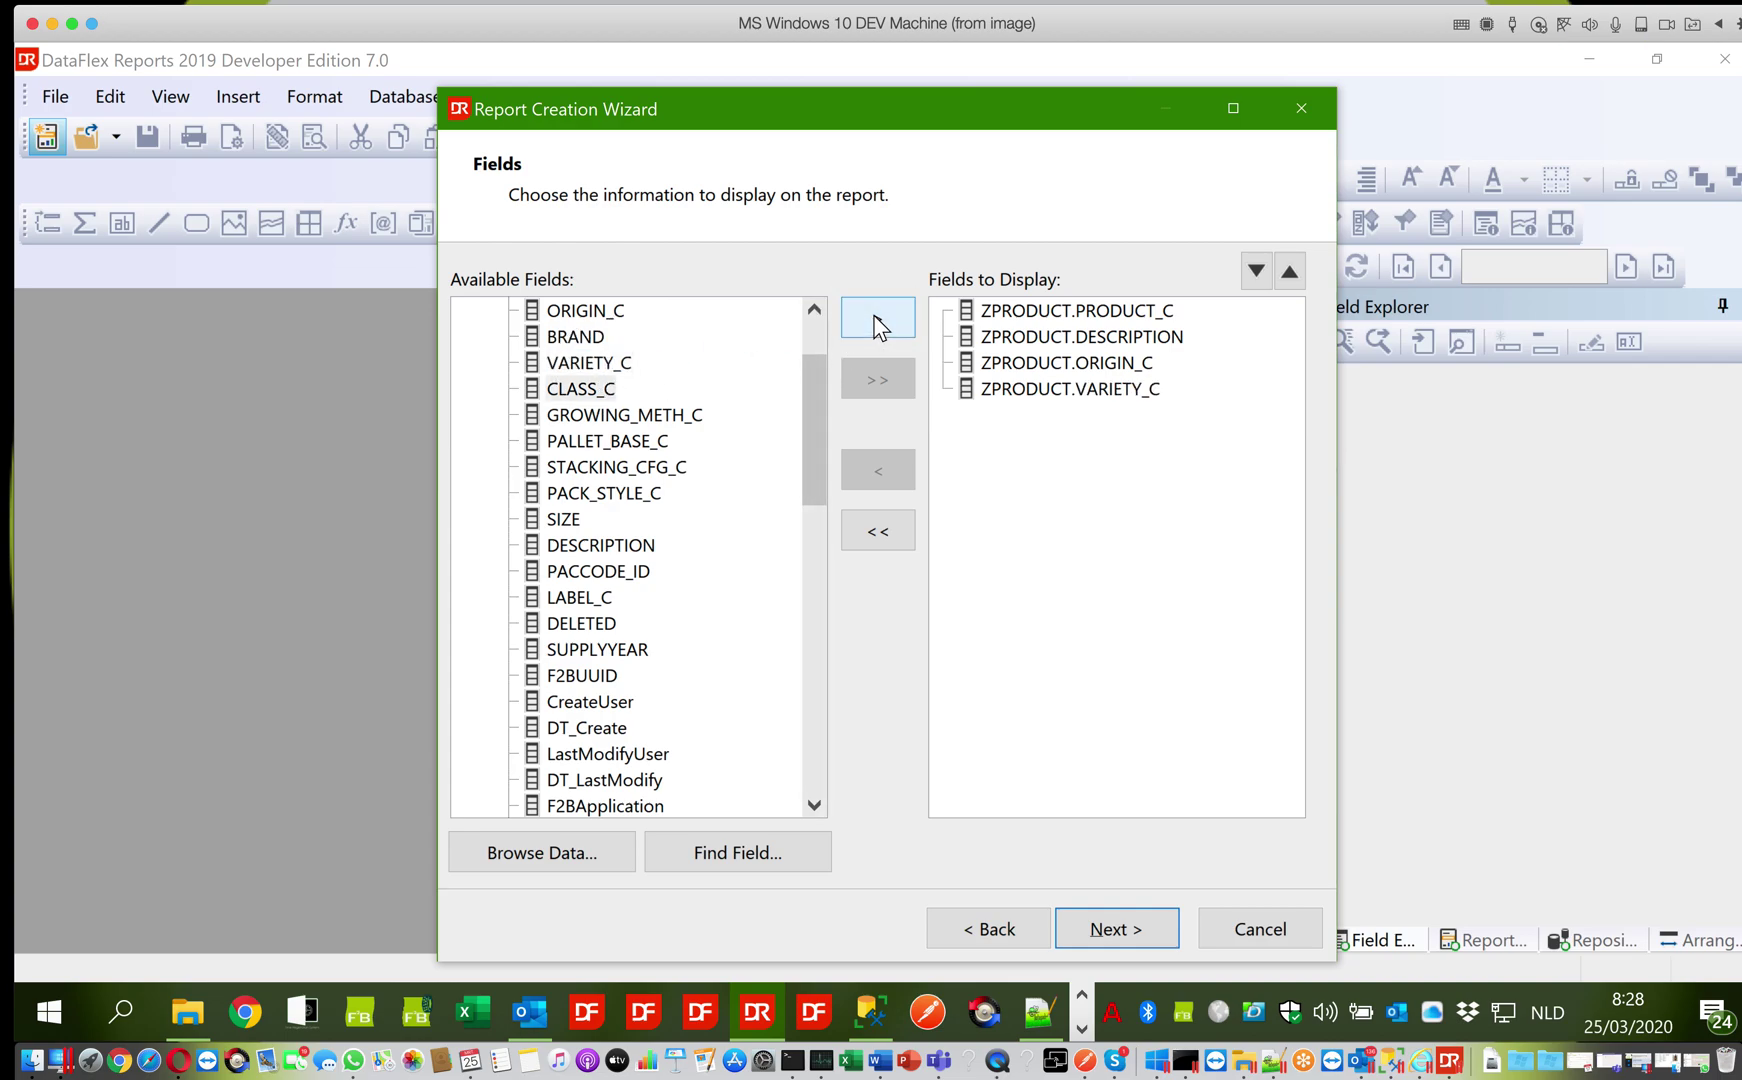
pyautogui.click(575, 519)
pyautogui.click(873, 322)
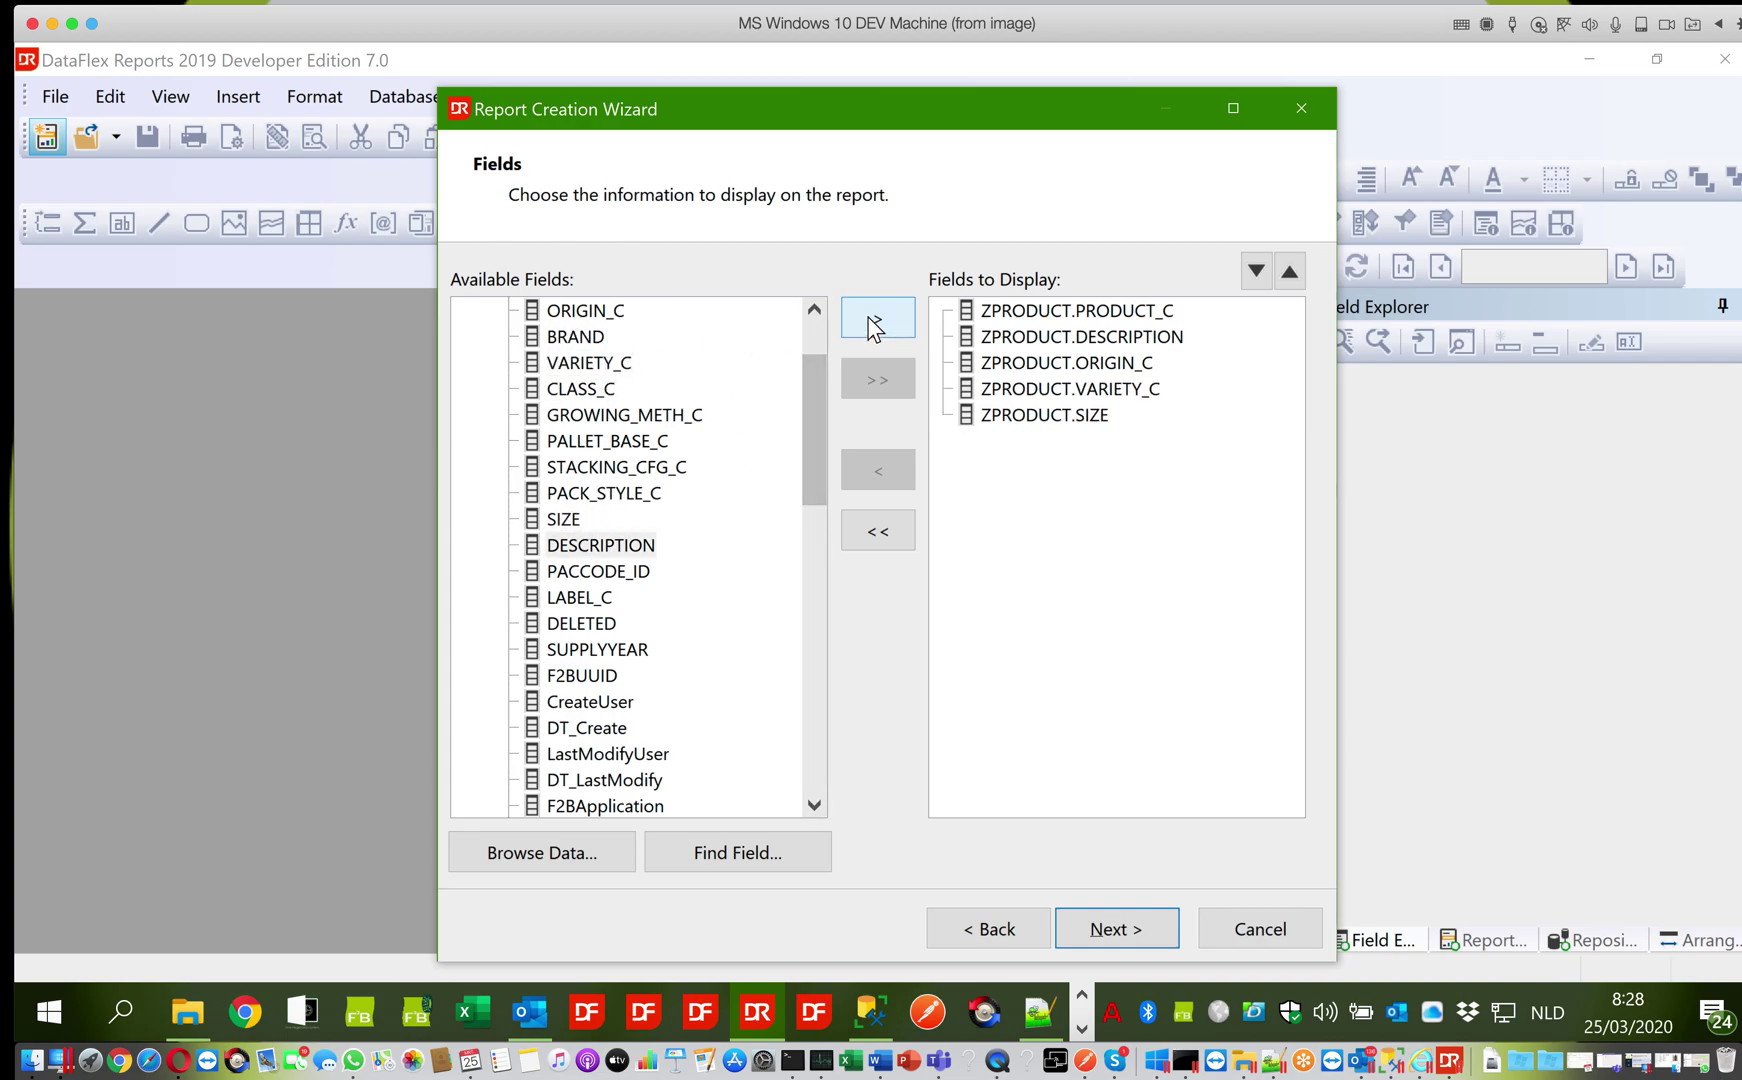
pyautogui.click(1087, 926)
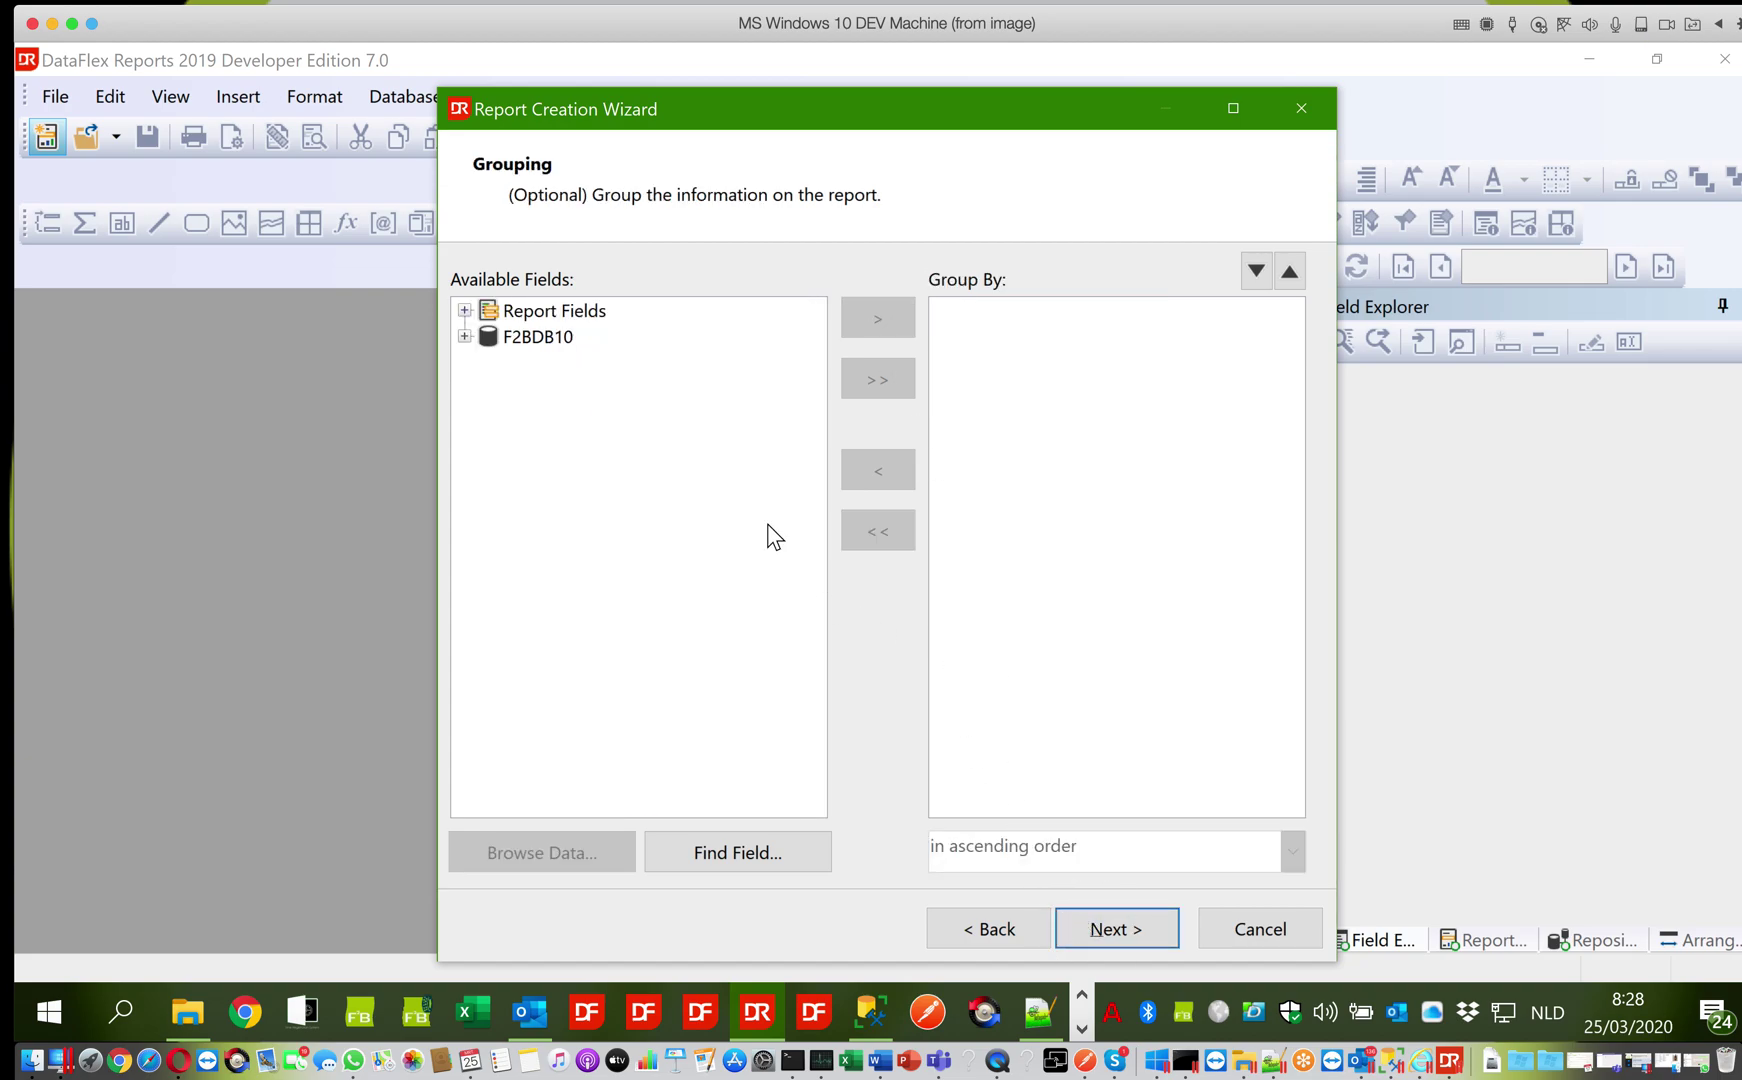
# Add ZPRODUCT's ORIGIN_C as the first group and VARIETY_C as its subgroup, then continue
pyautogui.click(465, 336)
pyautogui.click(485, 362)
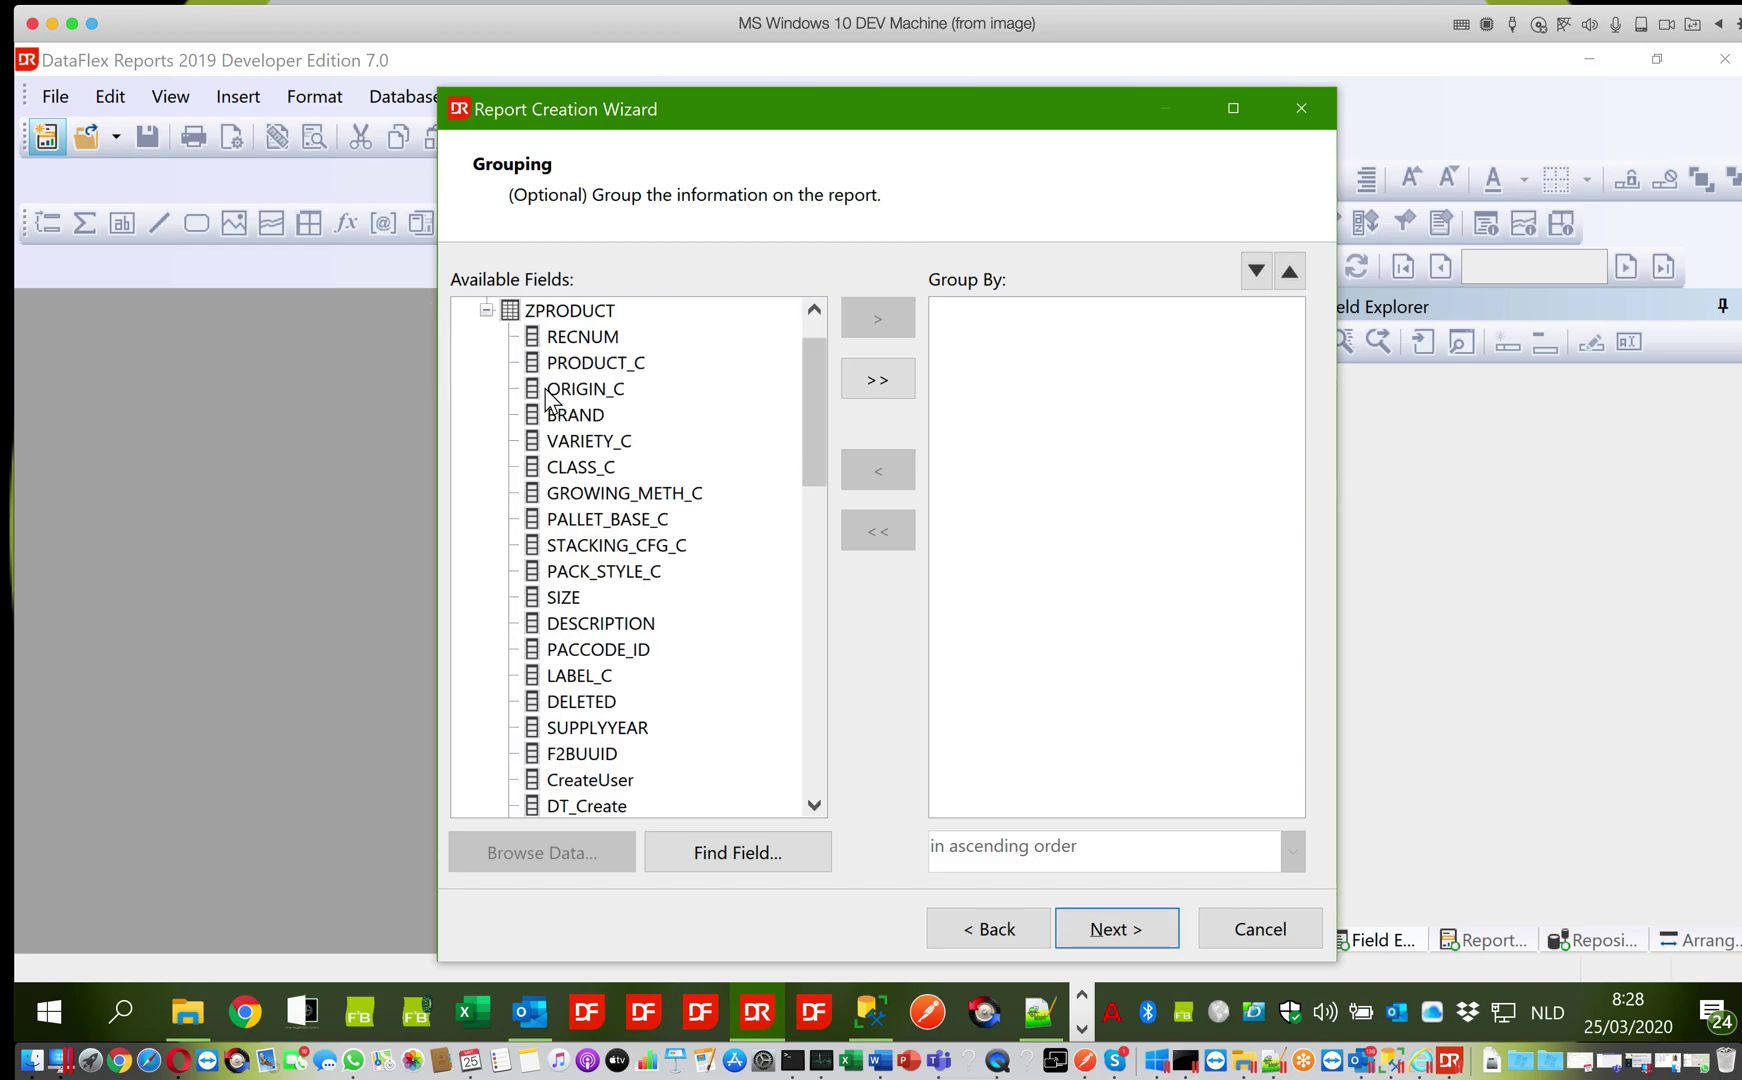
pyautogui.click(580, 389)
pyautogui.click(860, 318)
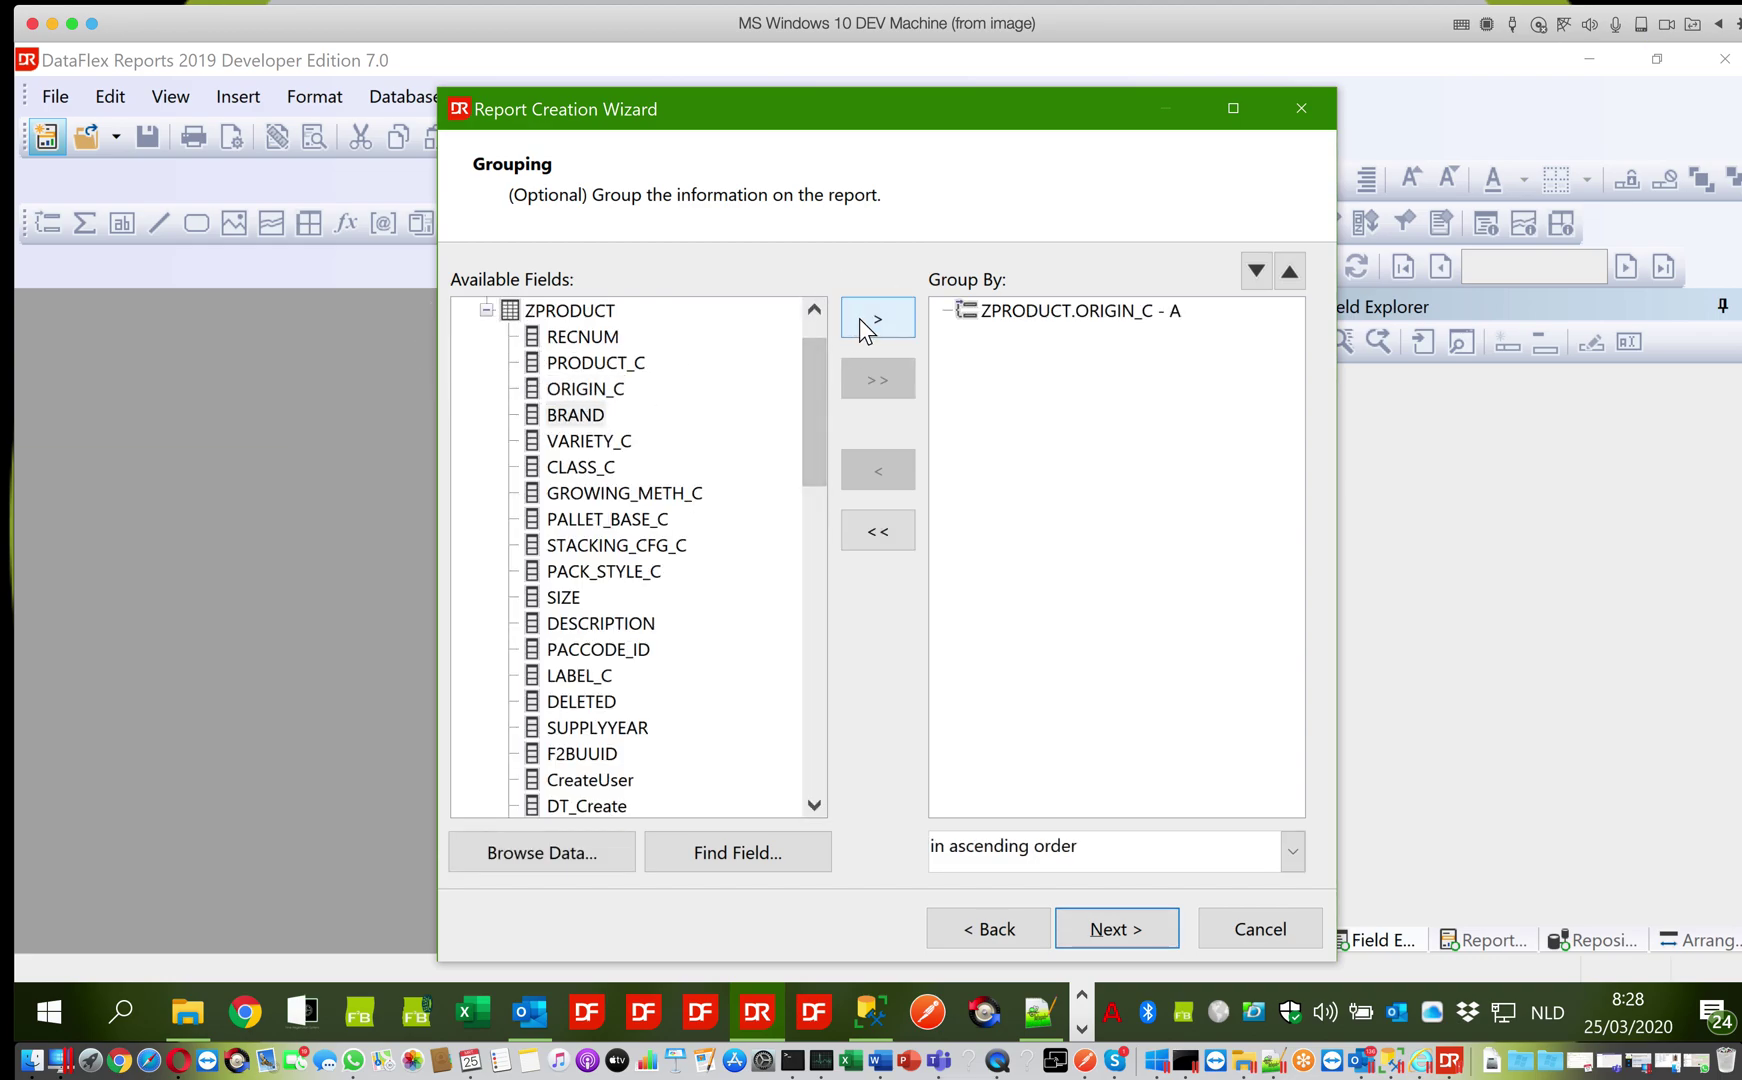
pyautogui.click(584, 442)
pyautogui.click(860, 321)
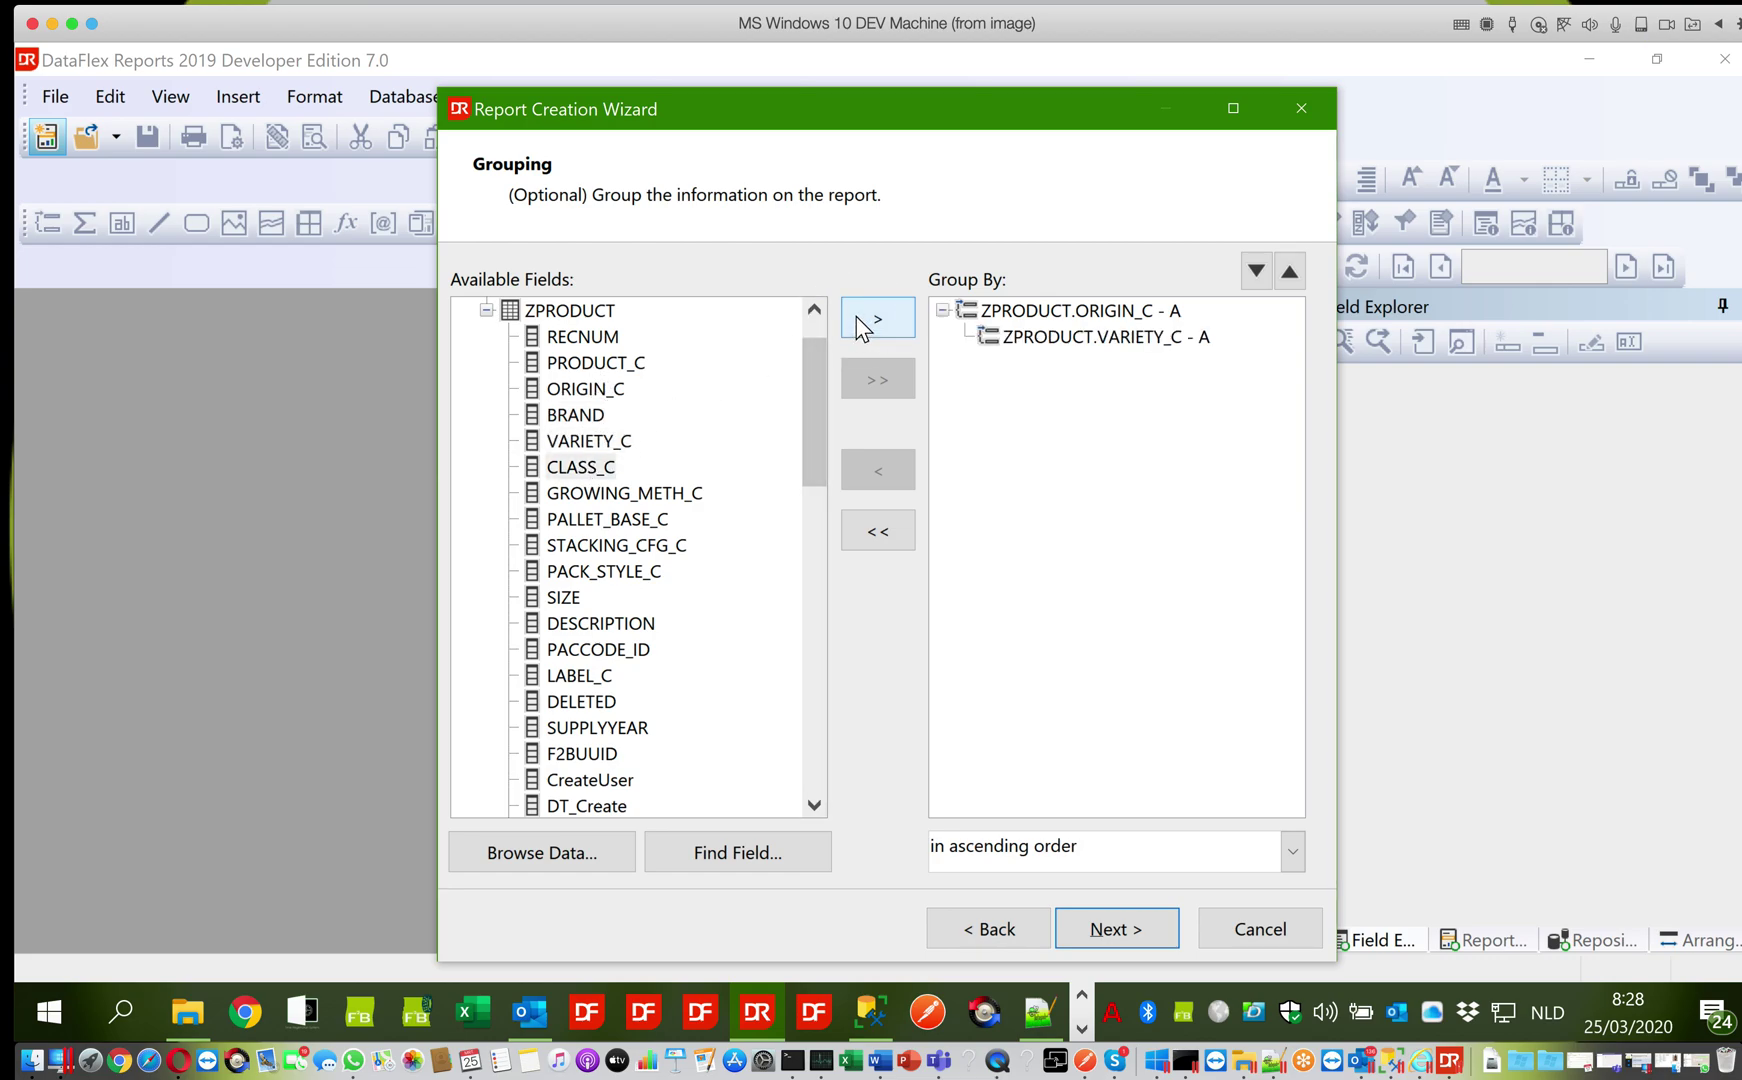
pyautogui.click(1104, 933)
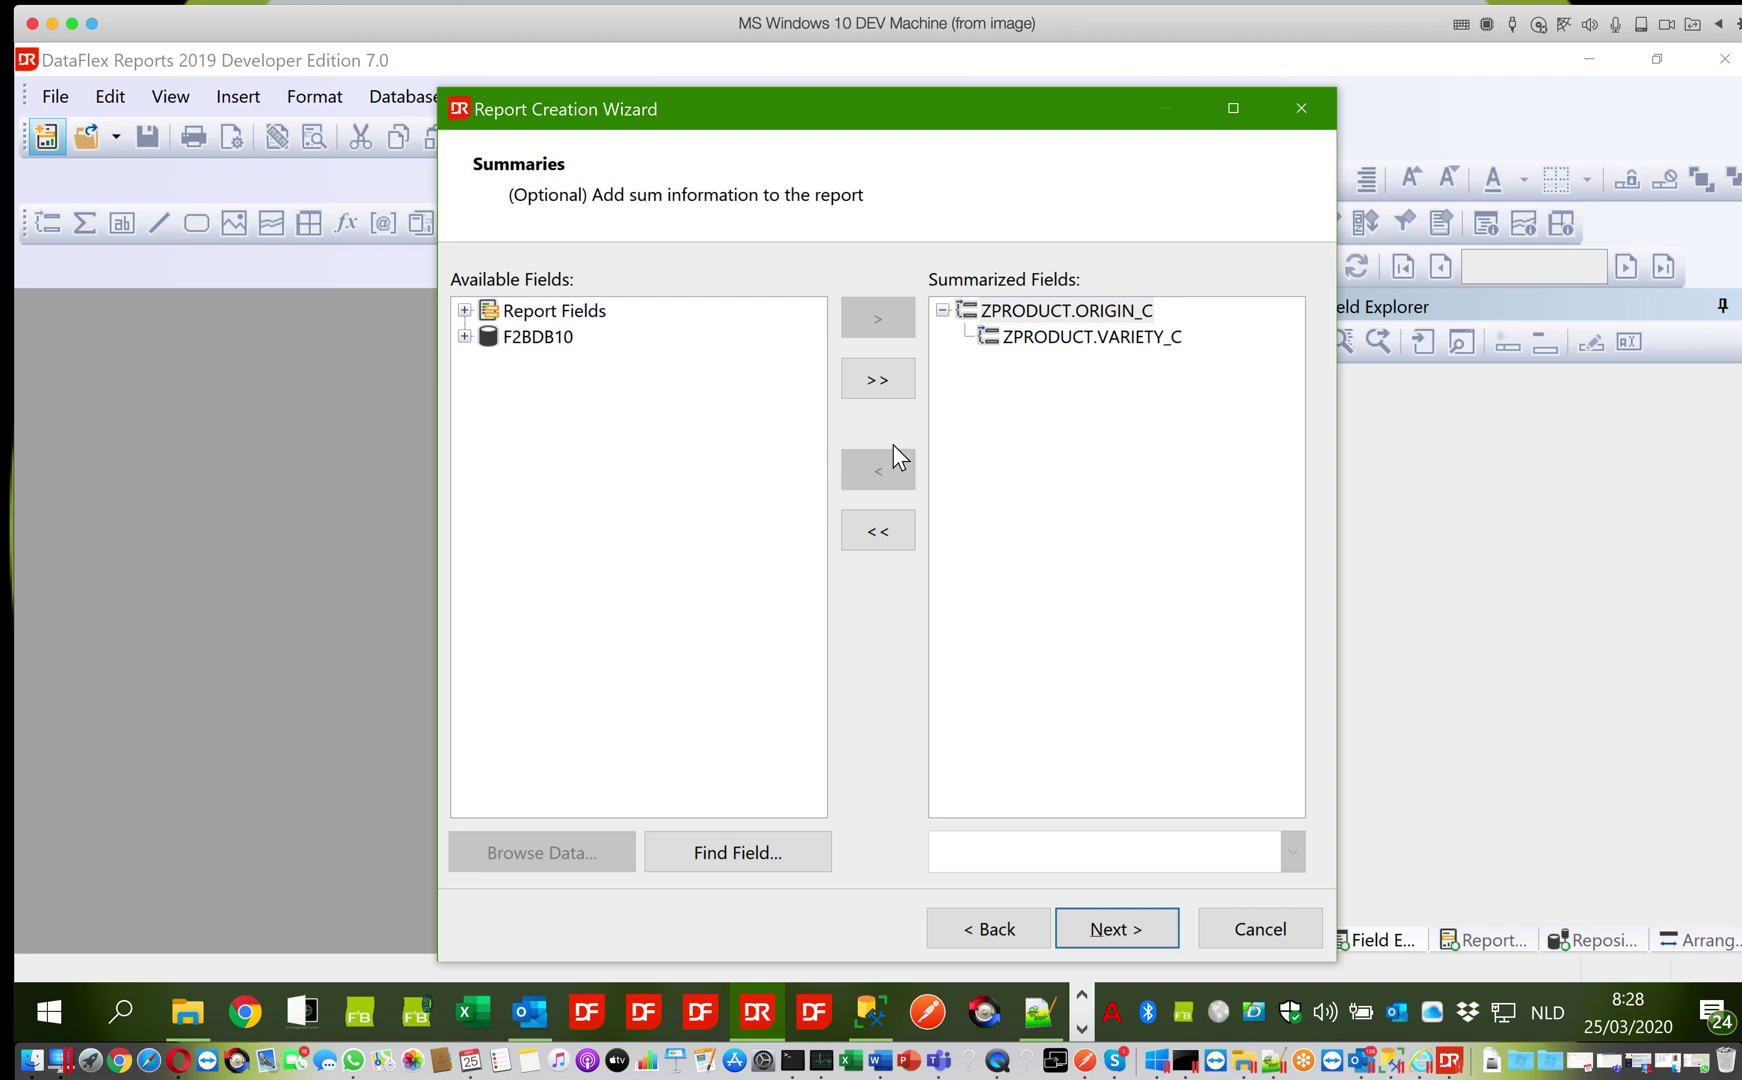
# Add a PRODUCT_C summary under the VARIETY_C group
pyautogui.click(1041, 343)
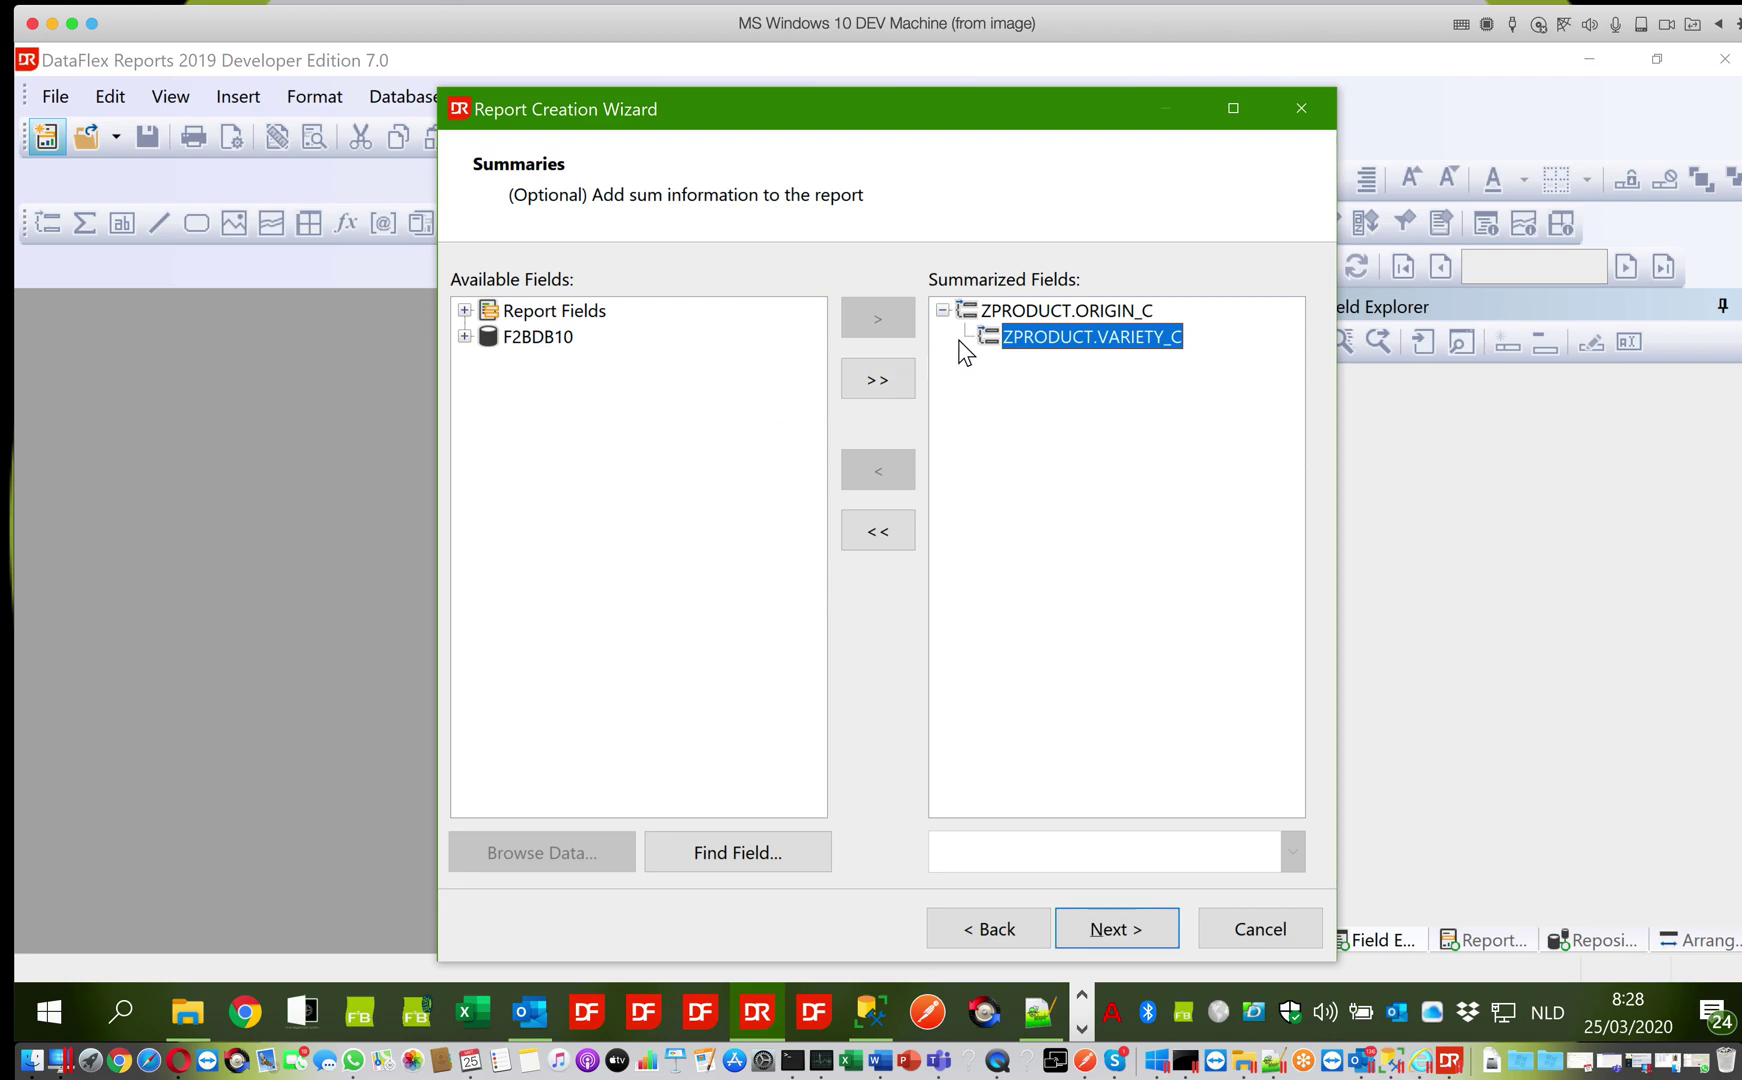
pyautogui.click(987, 316)
pyautogui.click(1018, 338)
pyautogui.click(465, 337)
pyautogui.click(486, 362)
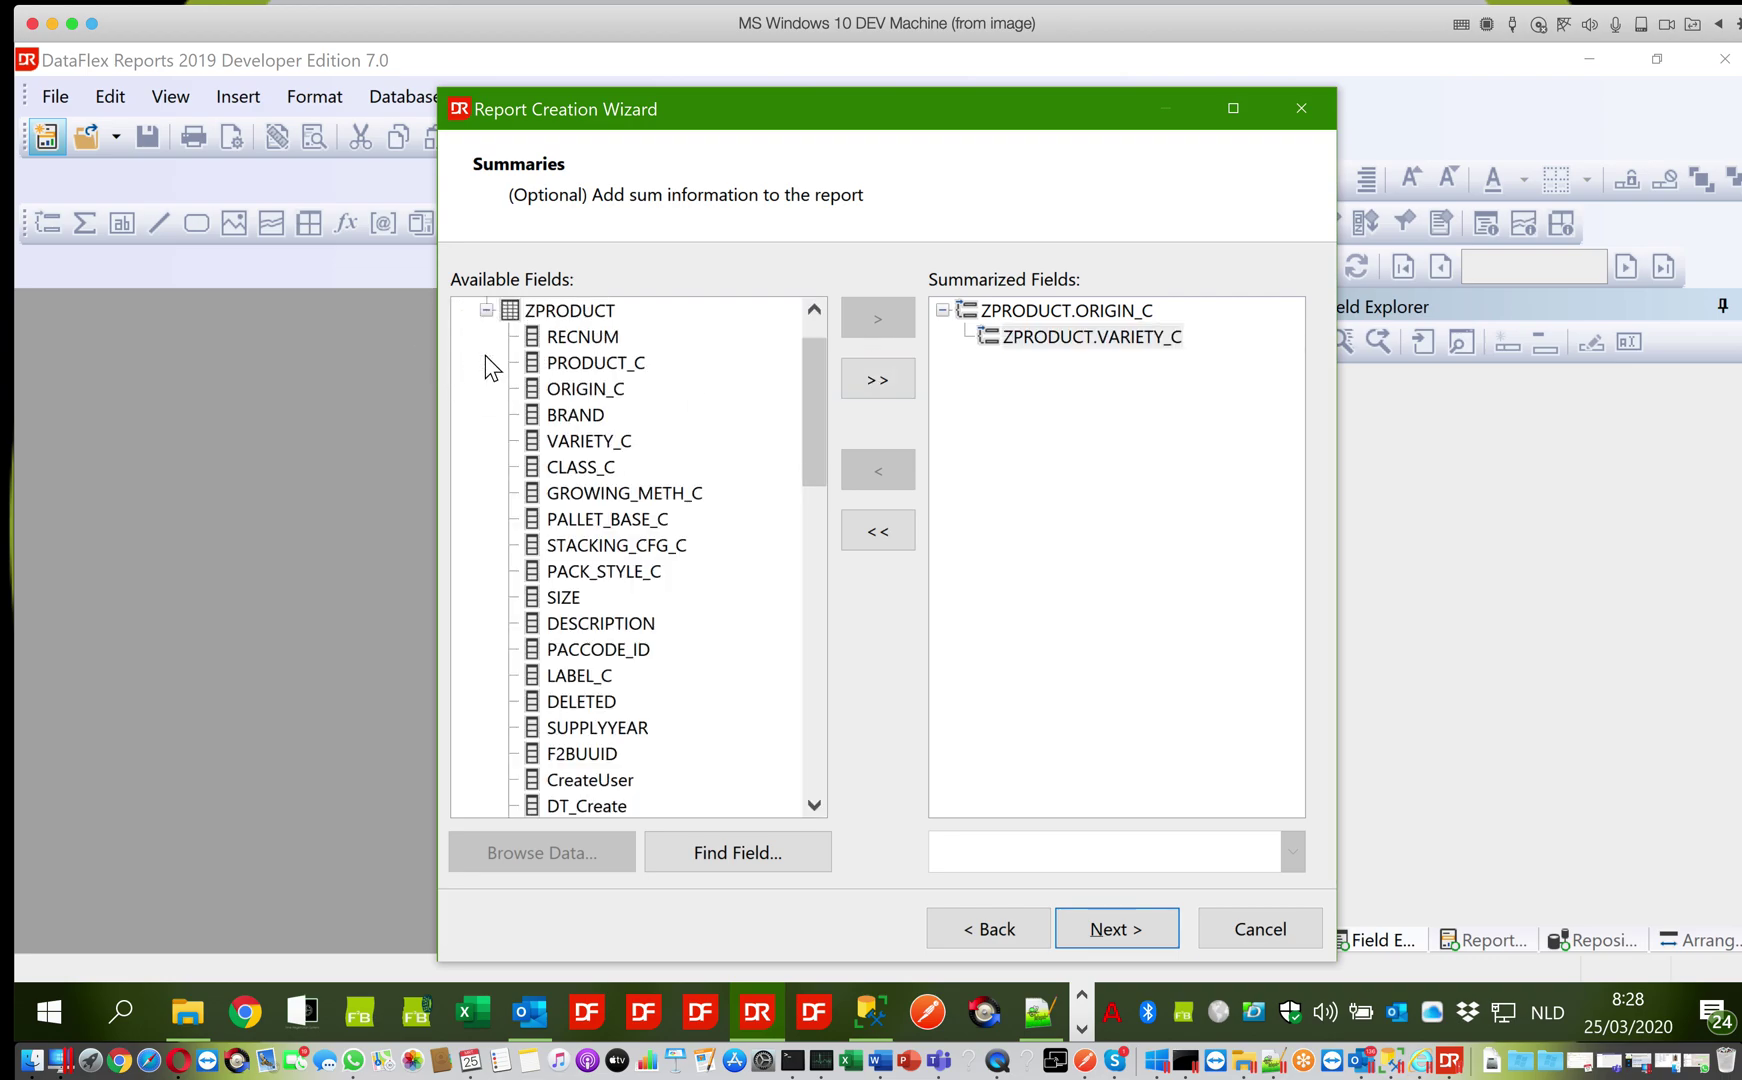
pyautogui.click(570, 362)
pyautogui.click(855, 320)
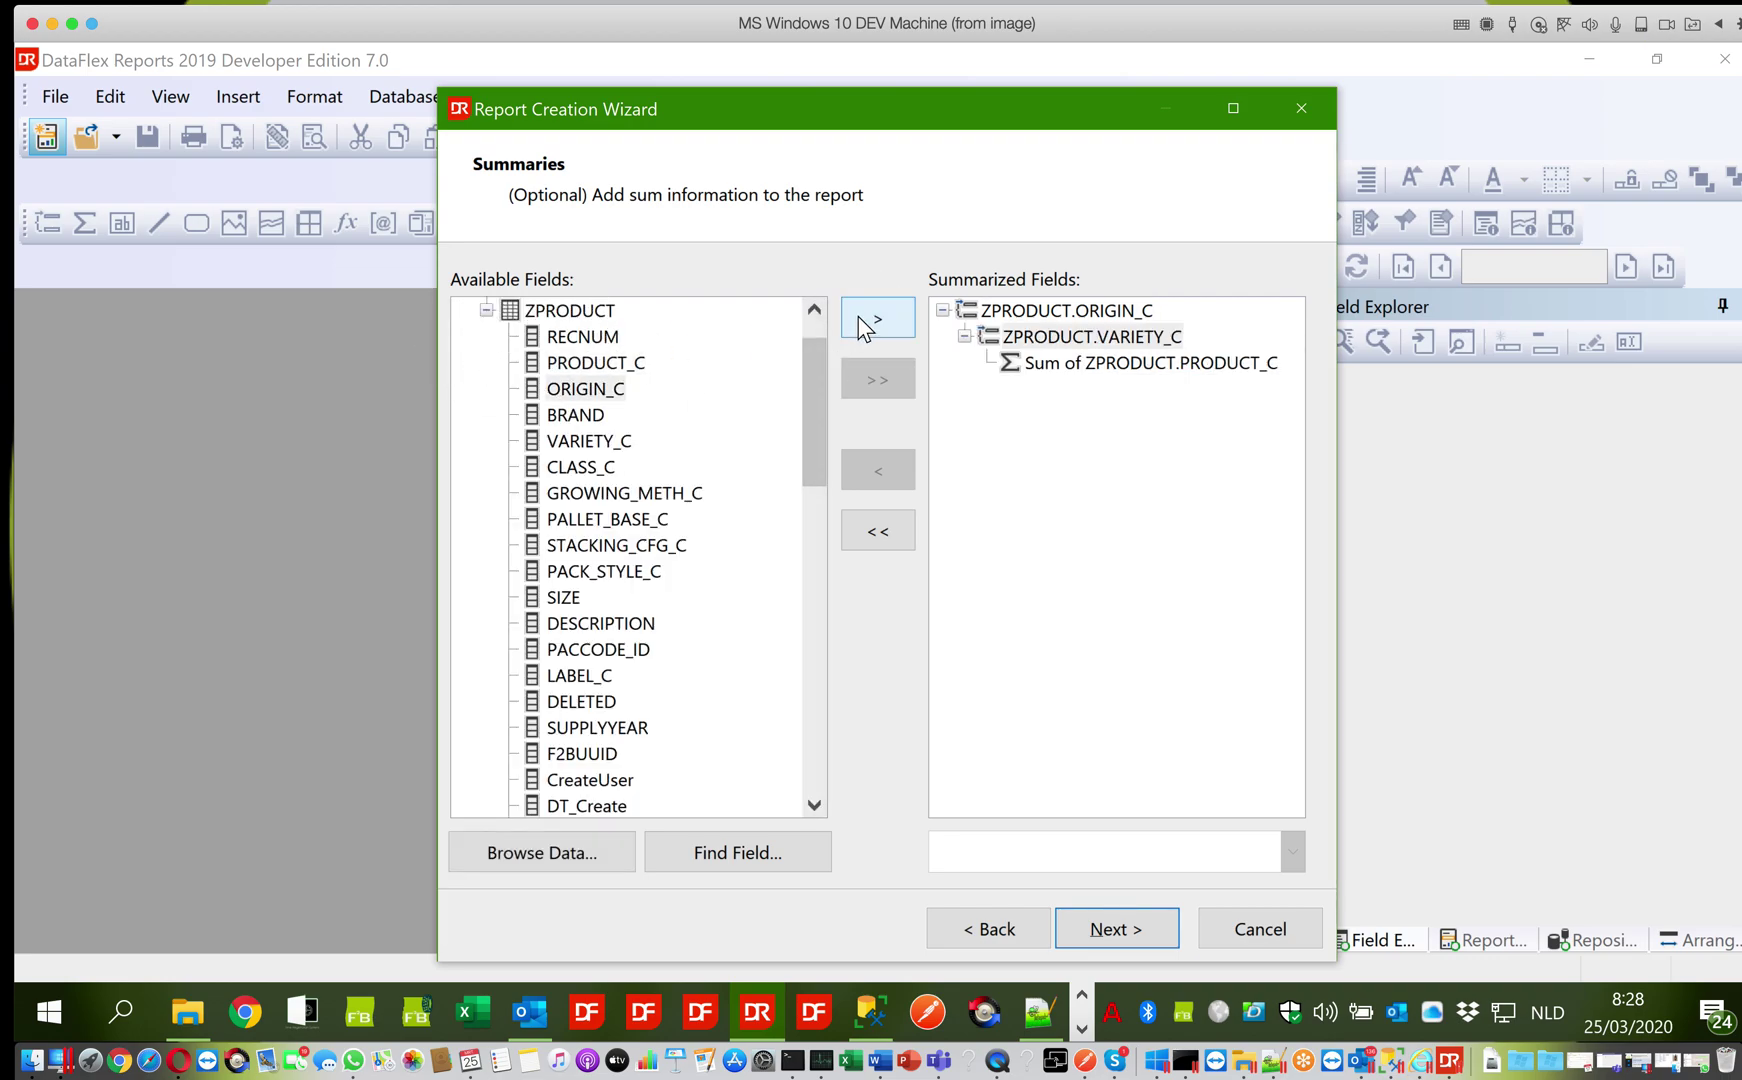
# Change the PRODUCT_C summary from Sum to Count and continue to data filters
pyautogui.click(1053, 368)
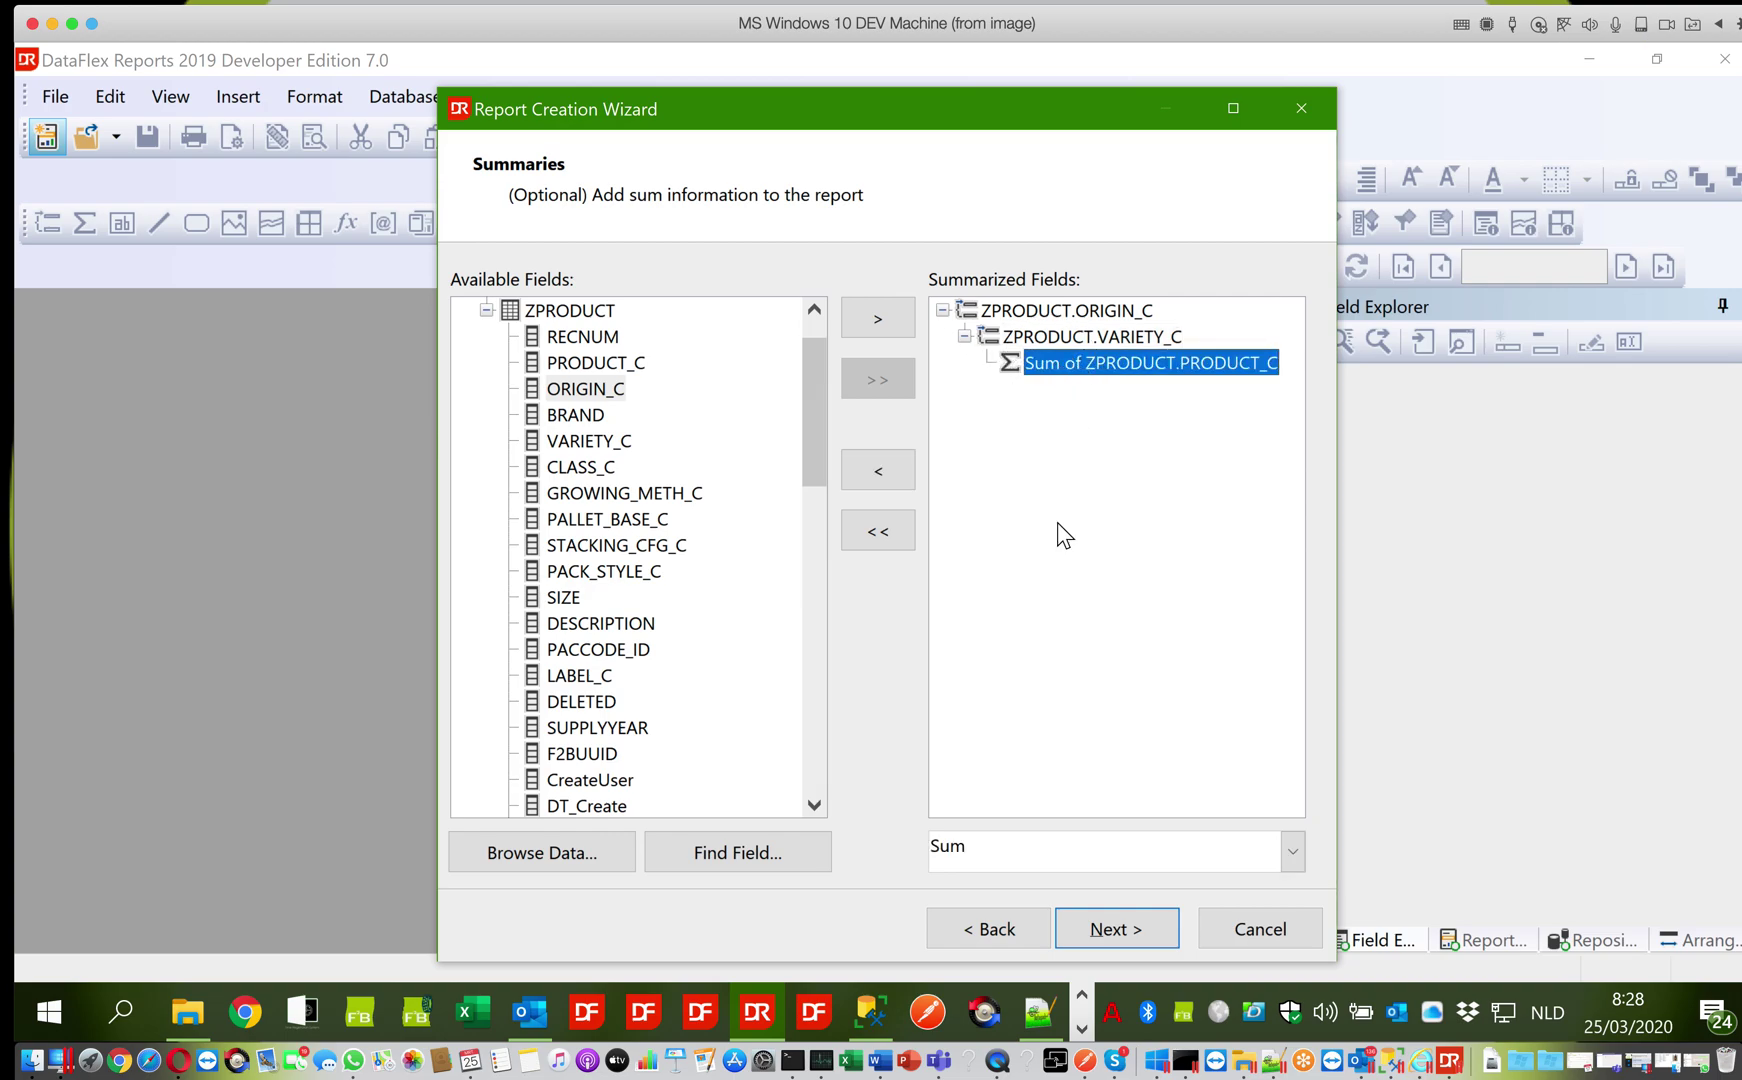
pyautogui.click(1291, 852)
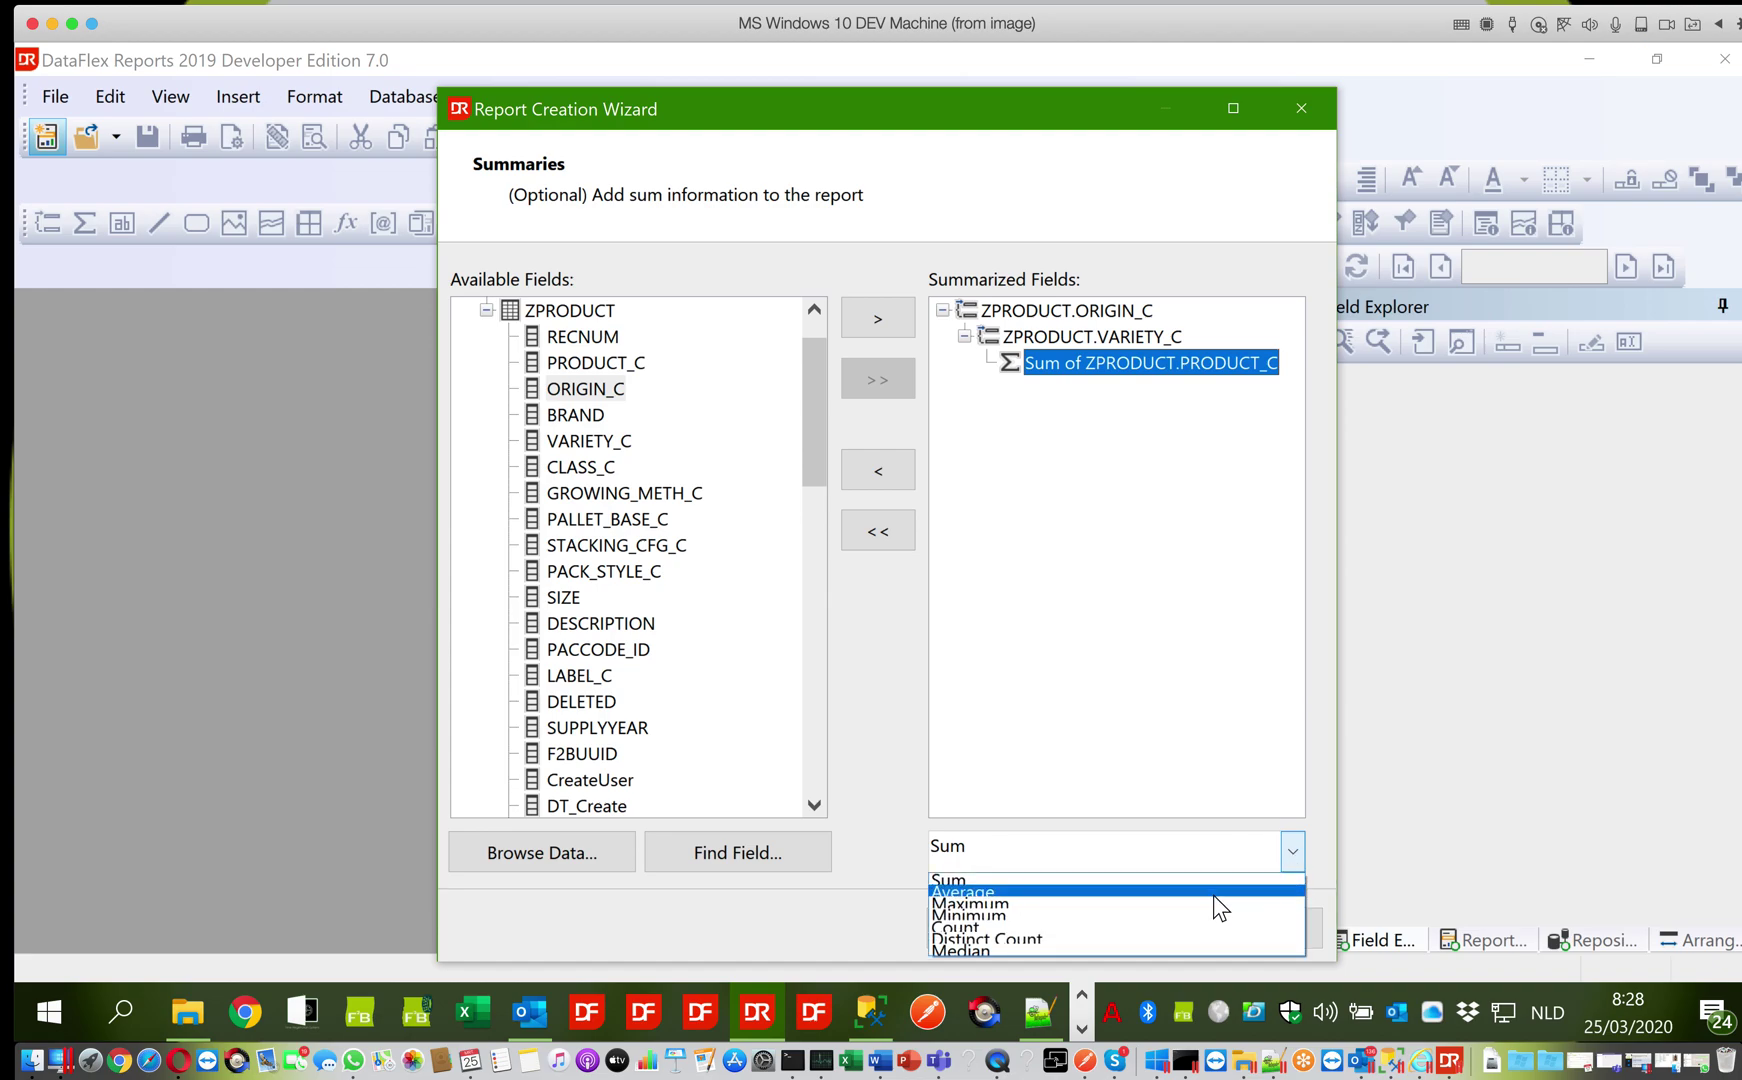
pyautogui.click(1196, 926)
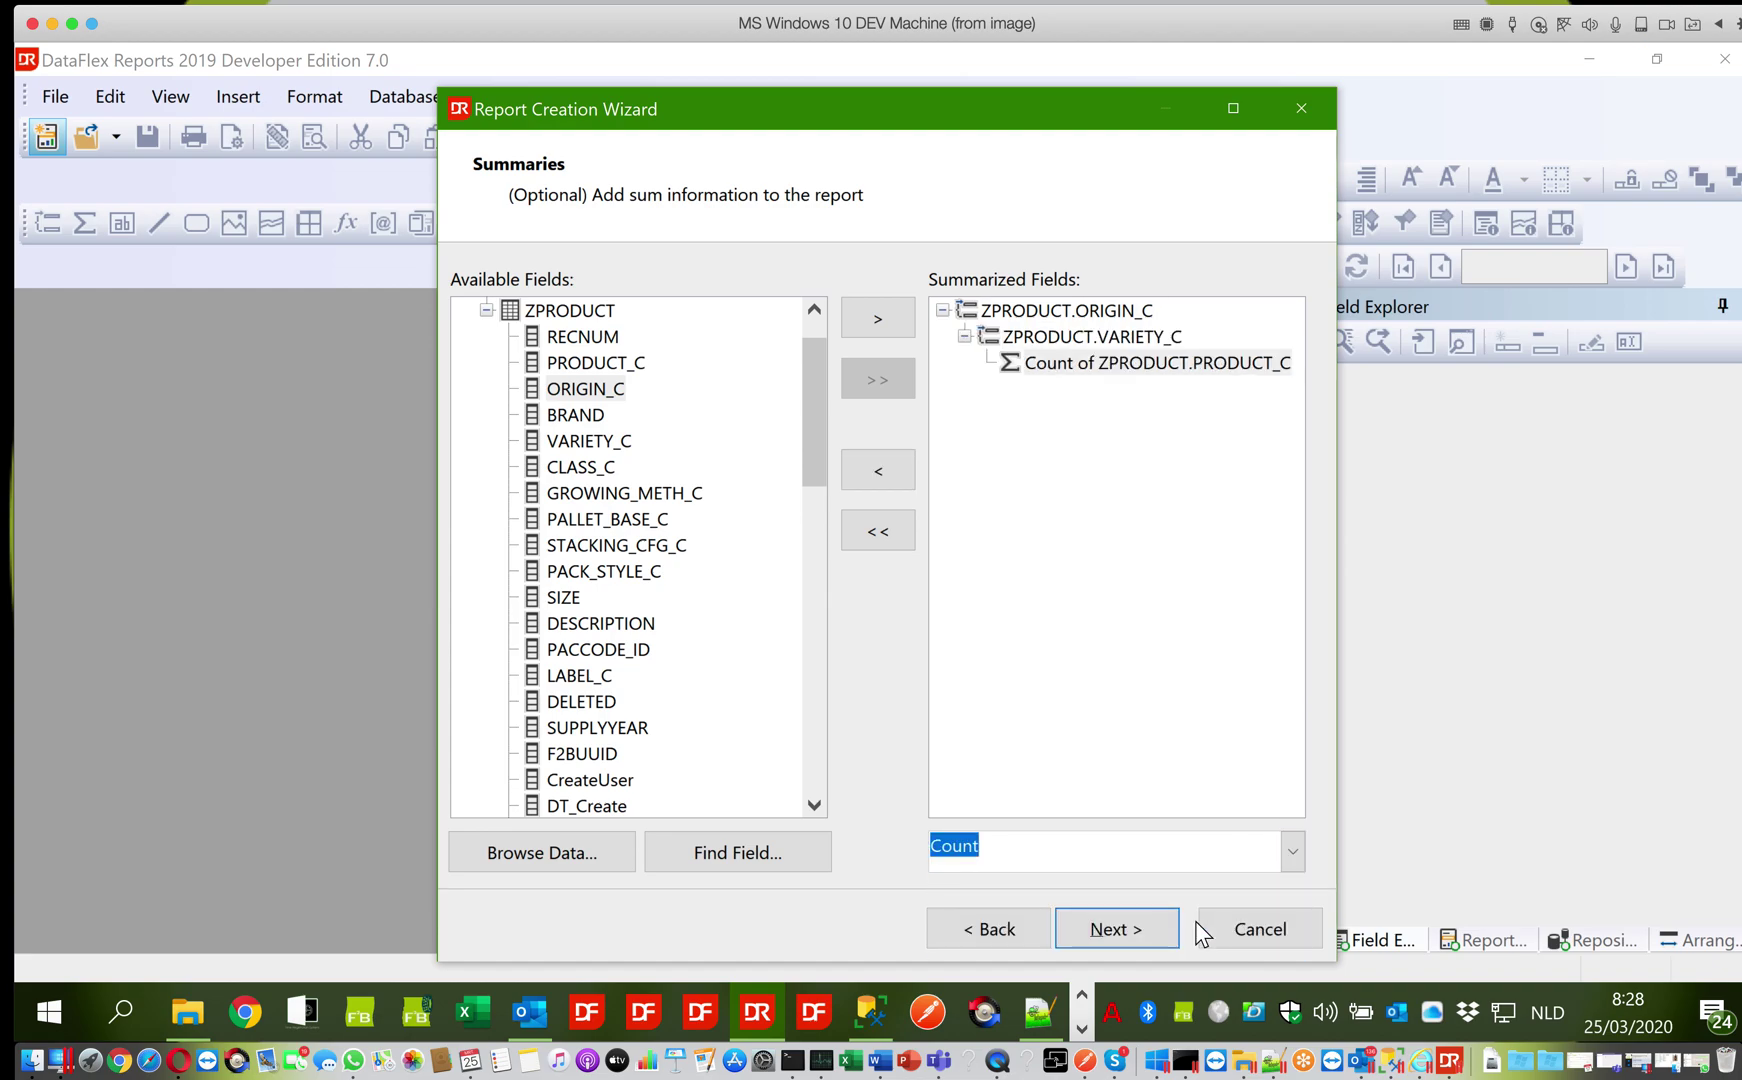
pyautogui.click(1140, 928)
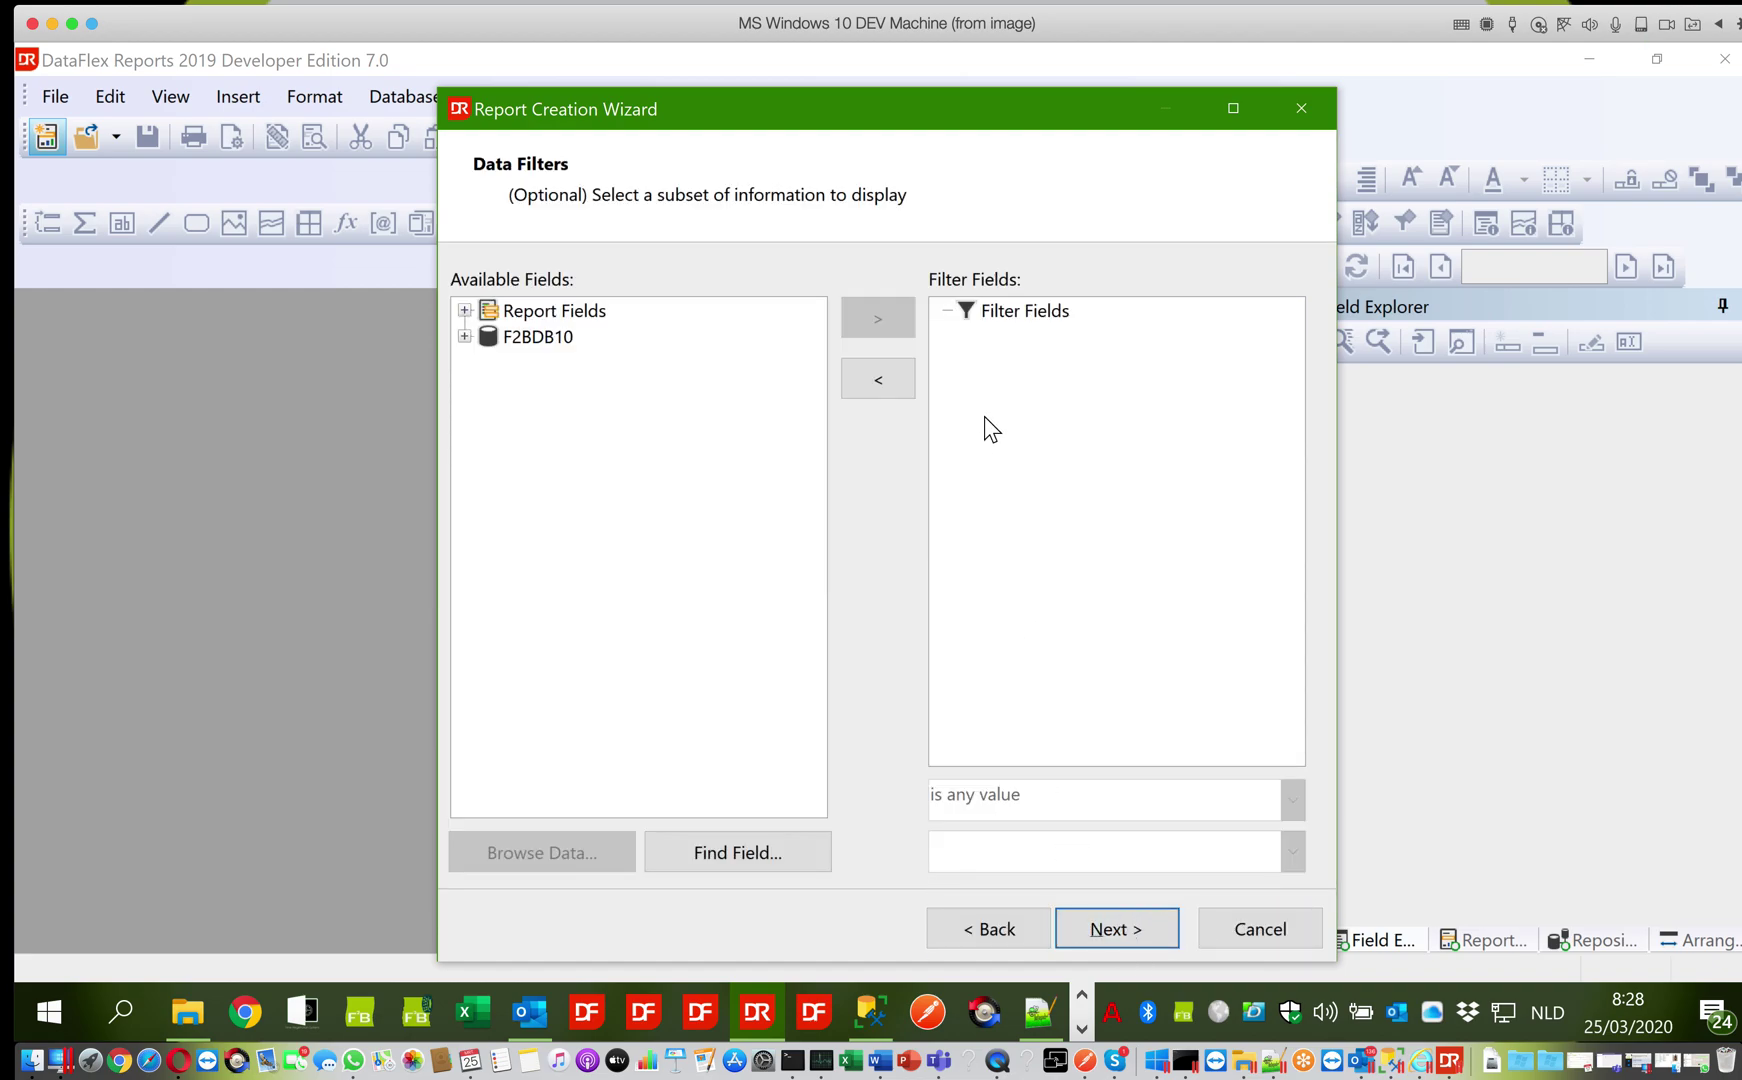
# Add a filter on ZPRODUCT.Active with condition 'is equal to' and value X
pyautogui.click(466, 336)
pyautogui.click(482, 360)
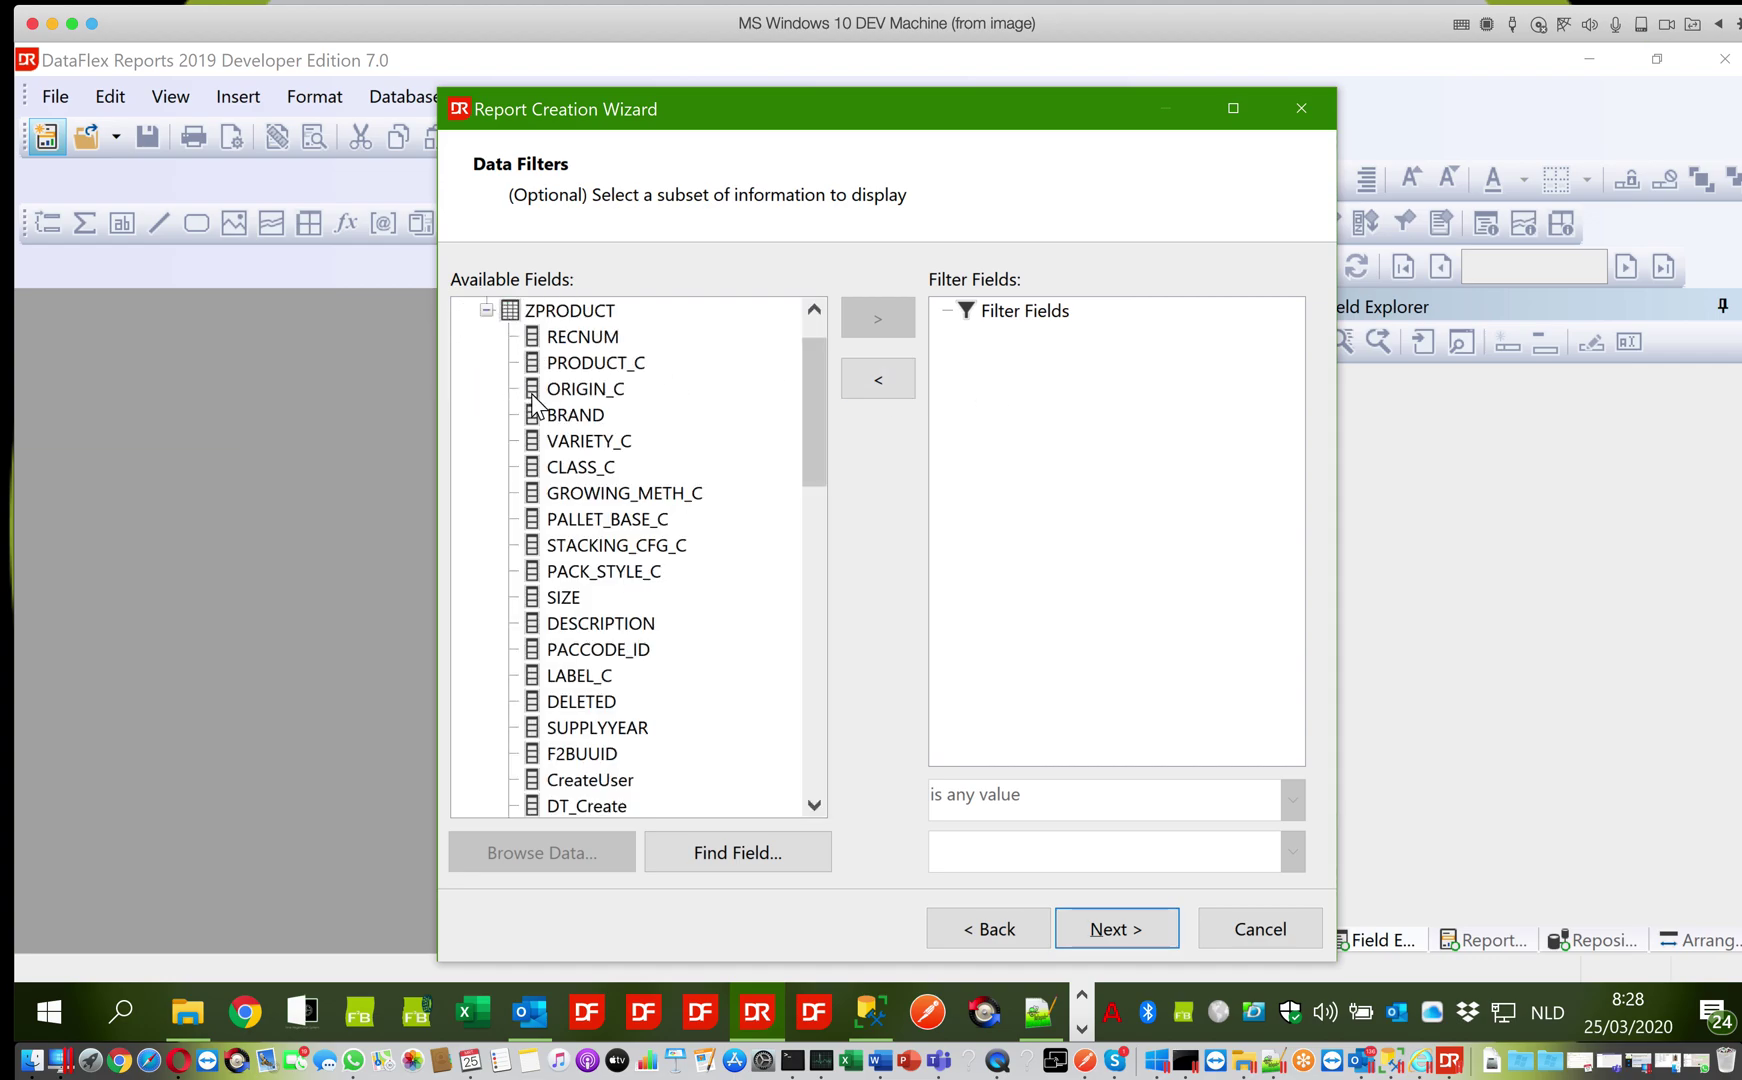
pyautogui.click(556, 467)
pyautogui.moveTo(814, 440); pyautogui.dragTo(790, 570)
pyautogui.click(578, 676)
pyautogui.click(880, 315)
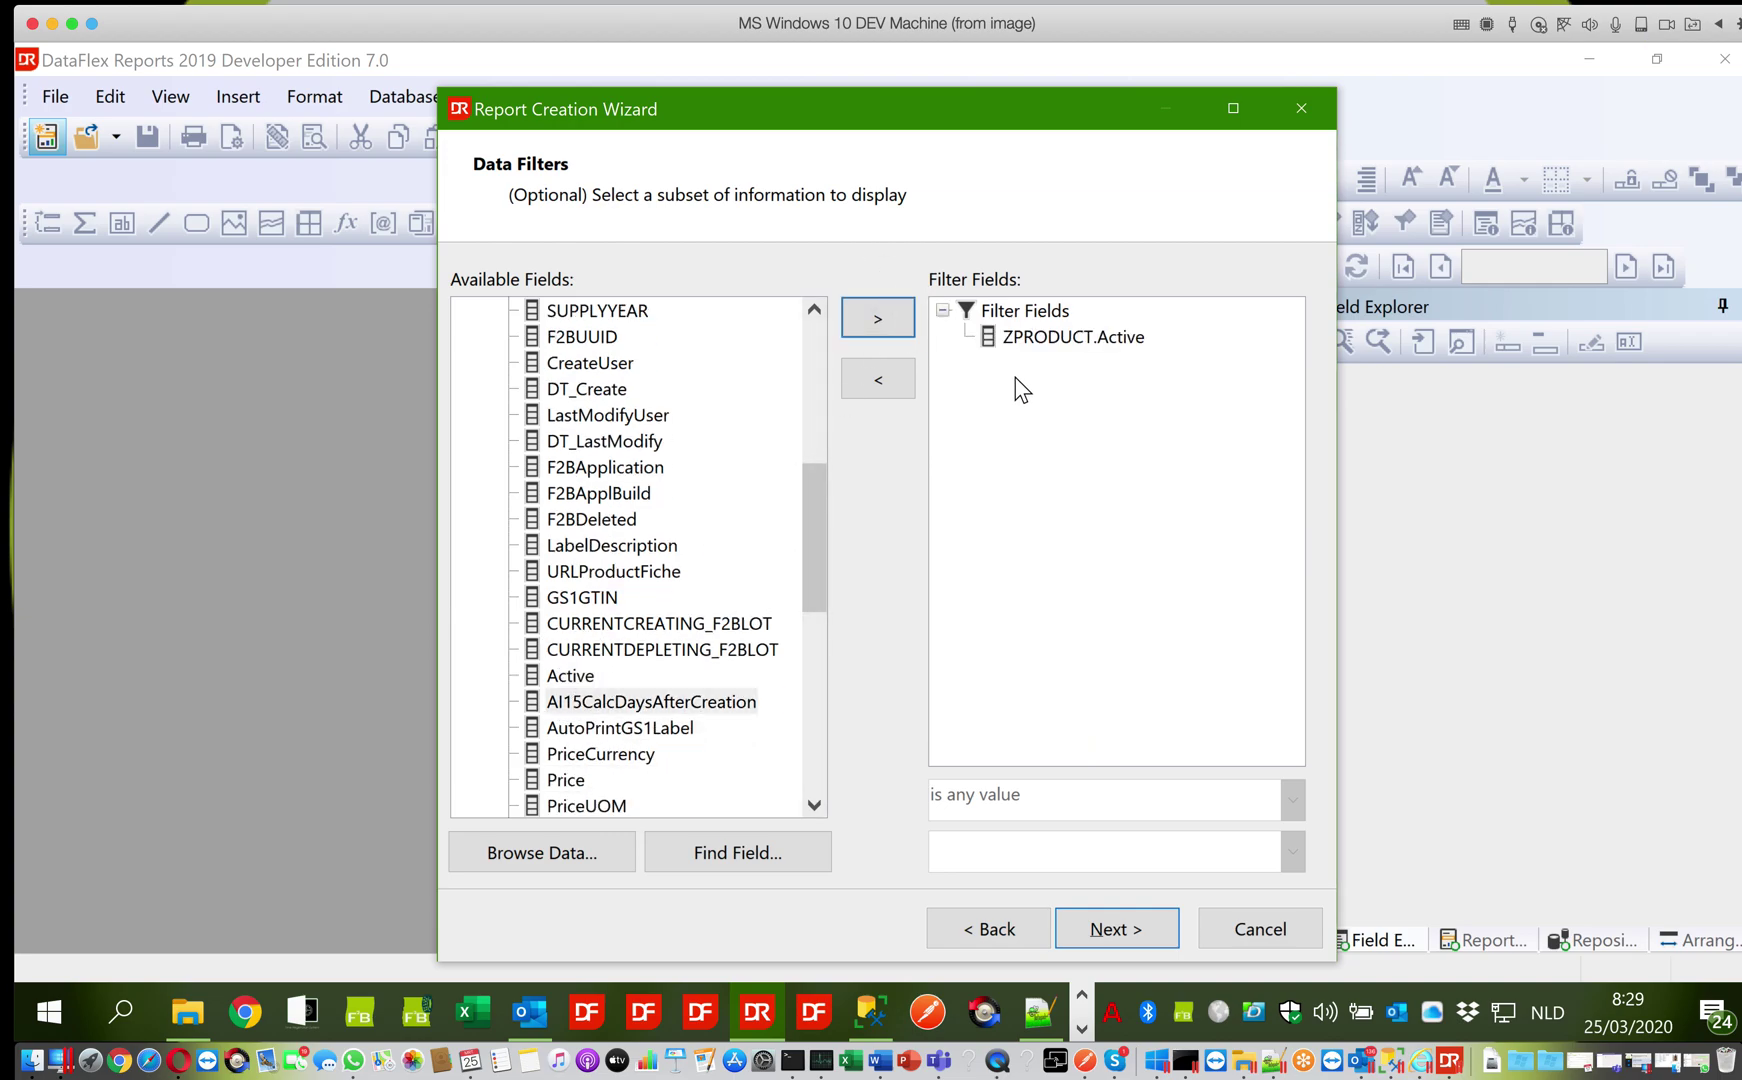
pyautogui.click(1043, 340)
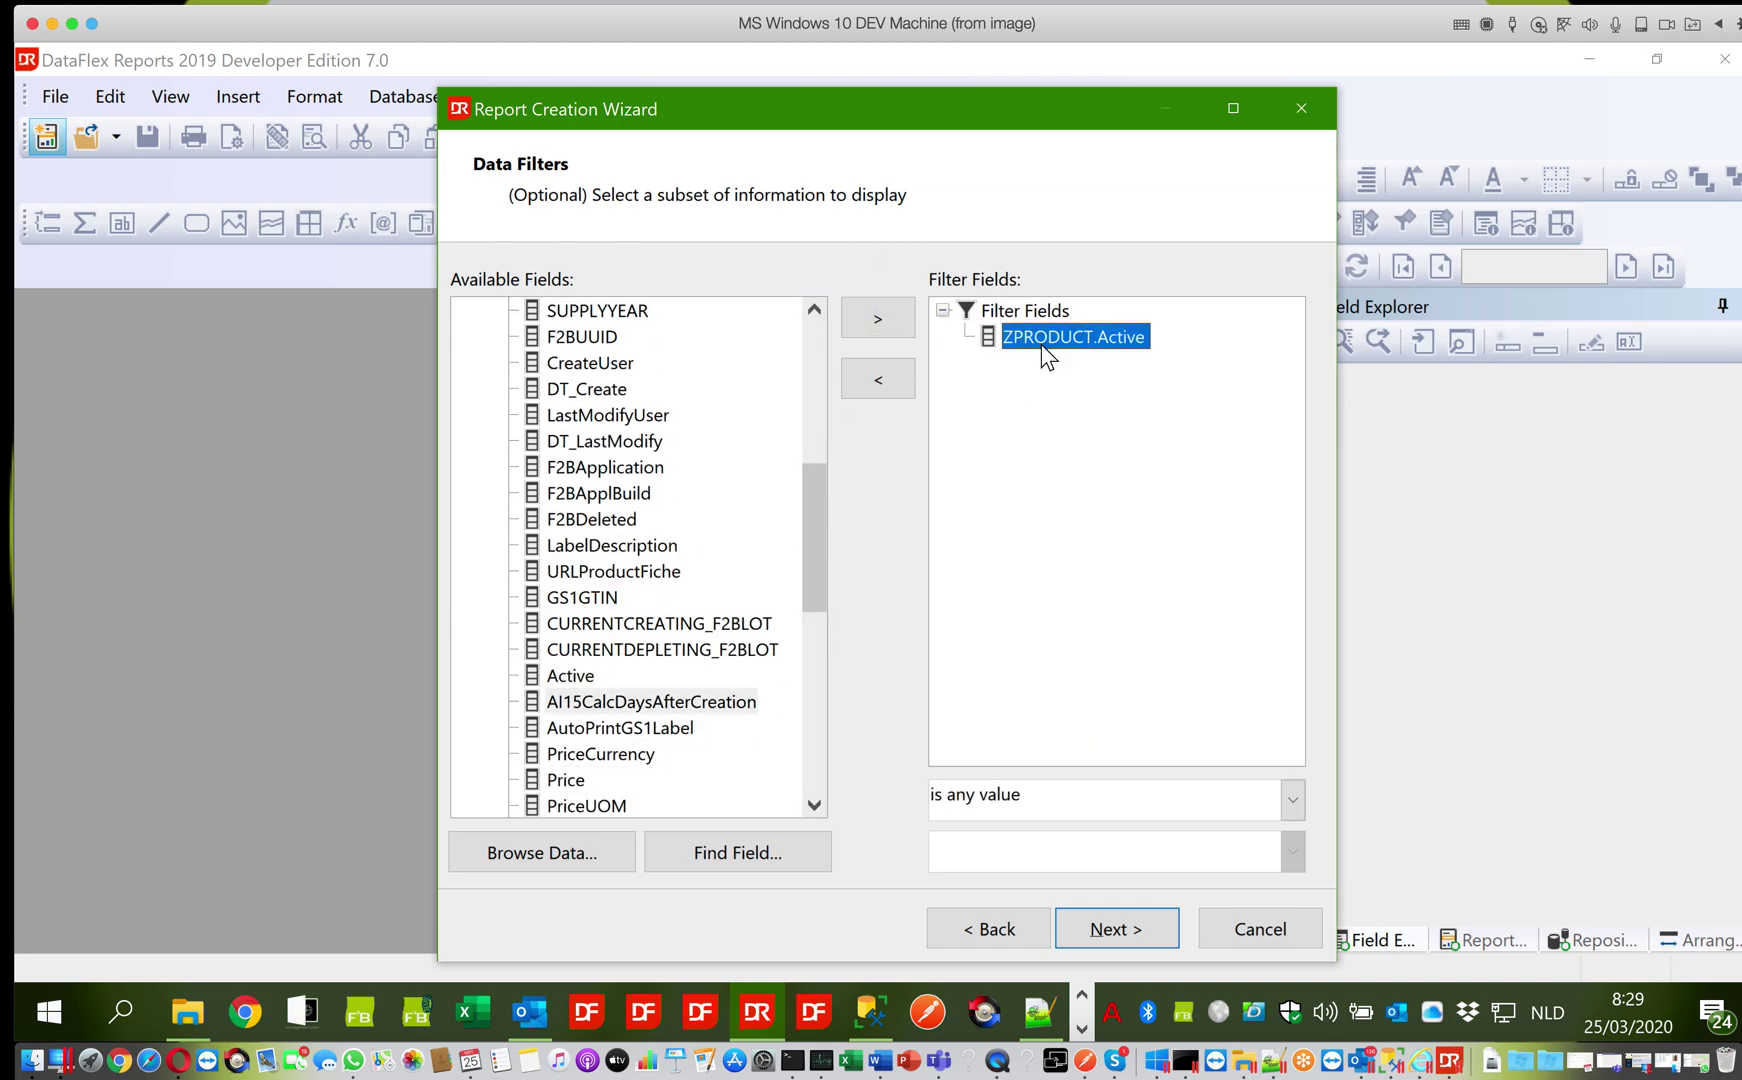
pyautogui.click(1243, 802)
pyautogui.click(1234, 840)
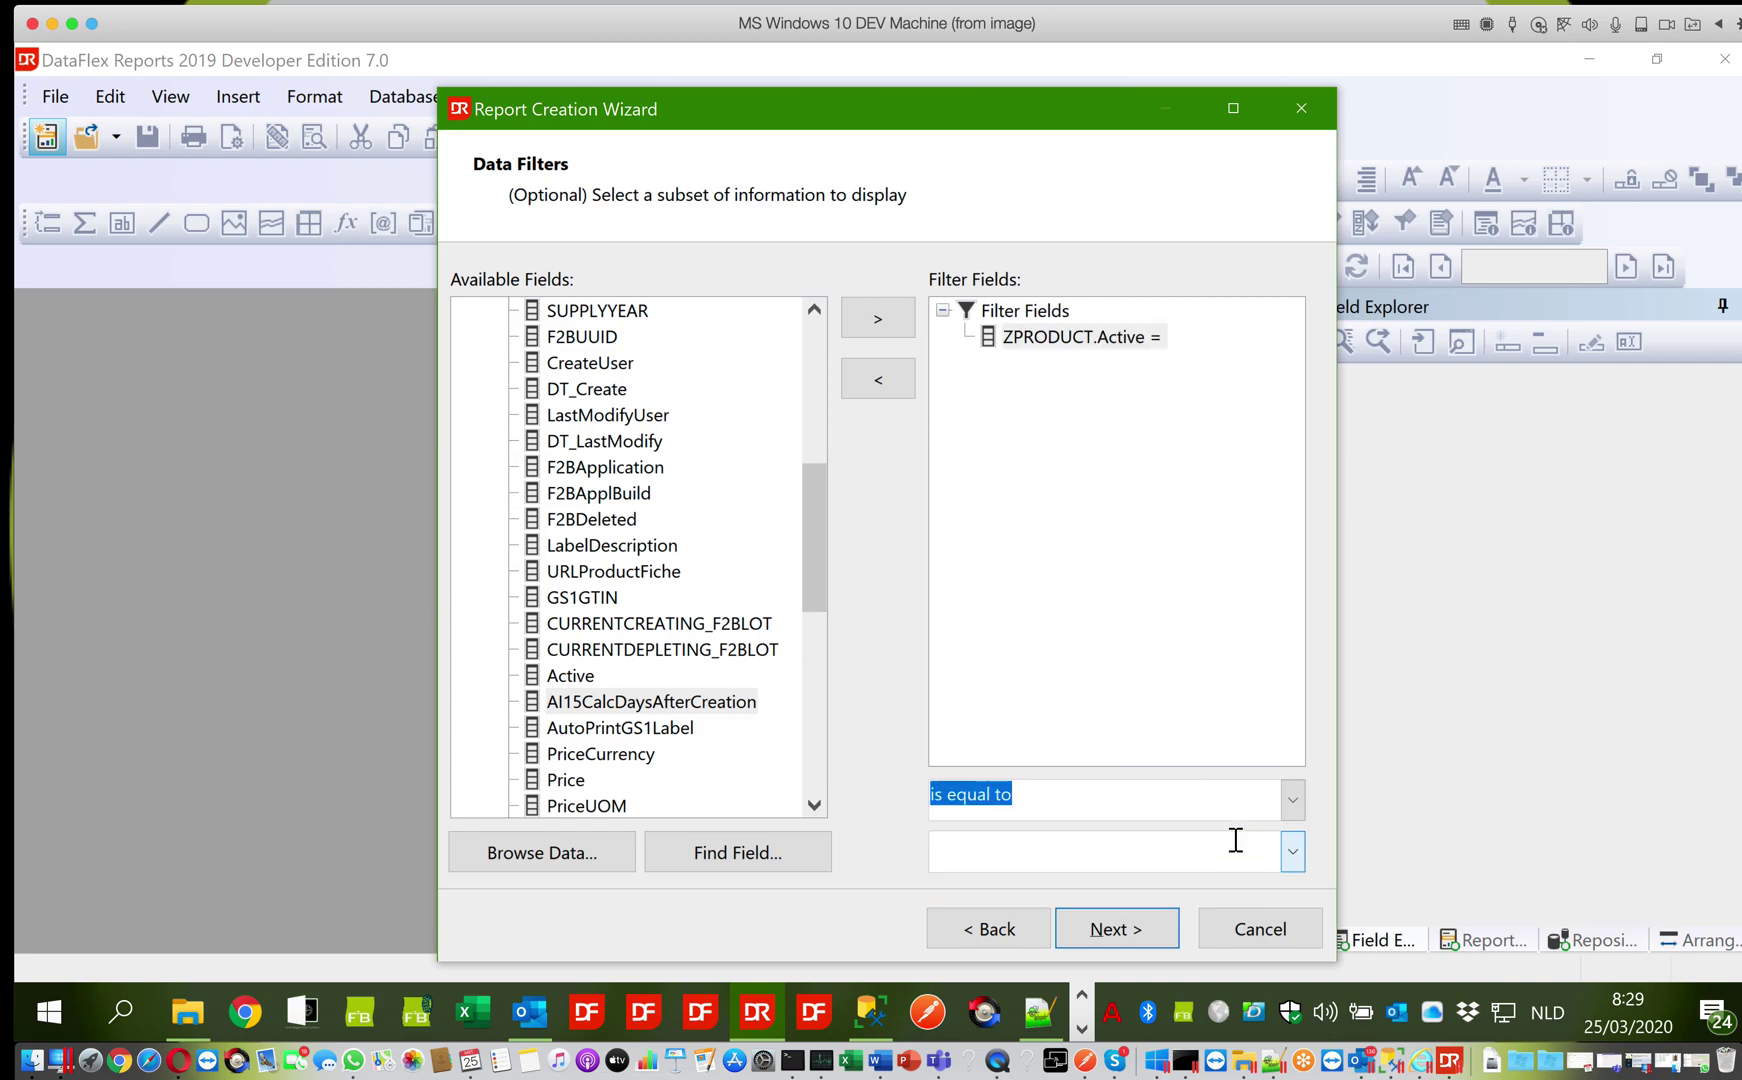
pyautogui.click(1294, 850)
pyautogui.click(1280, 874)
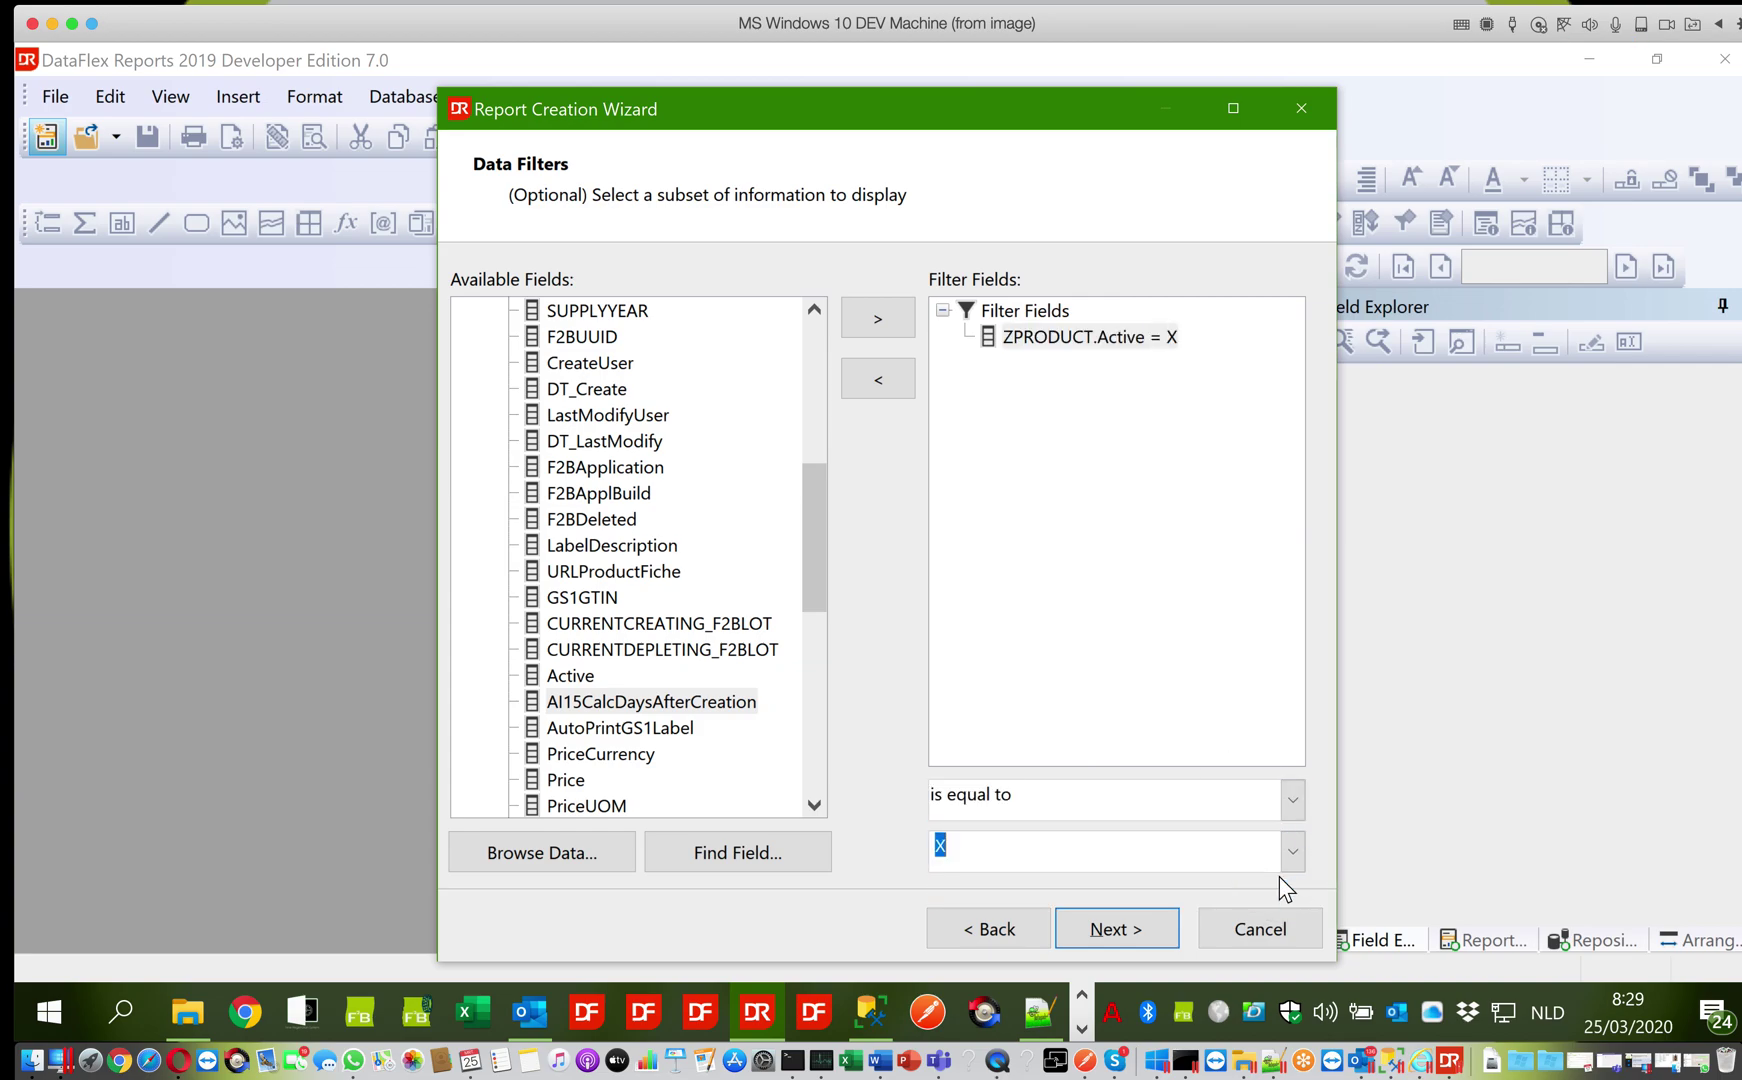
# Pass the Options page and finish the wizard to open the report design
pyautogui.click(1140, 932)
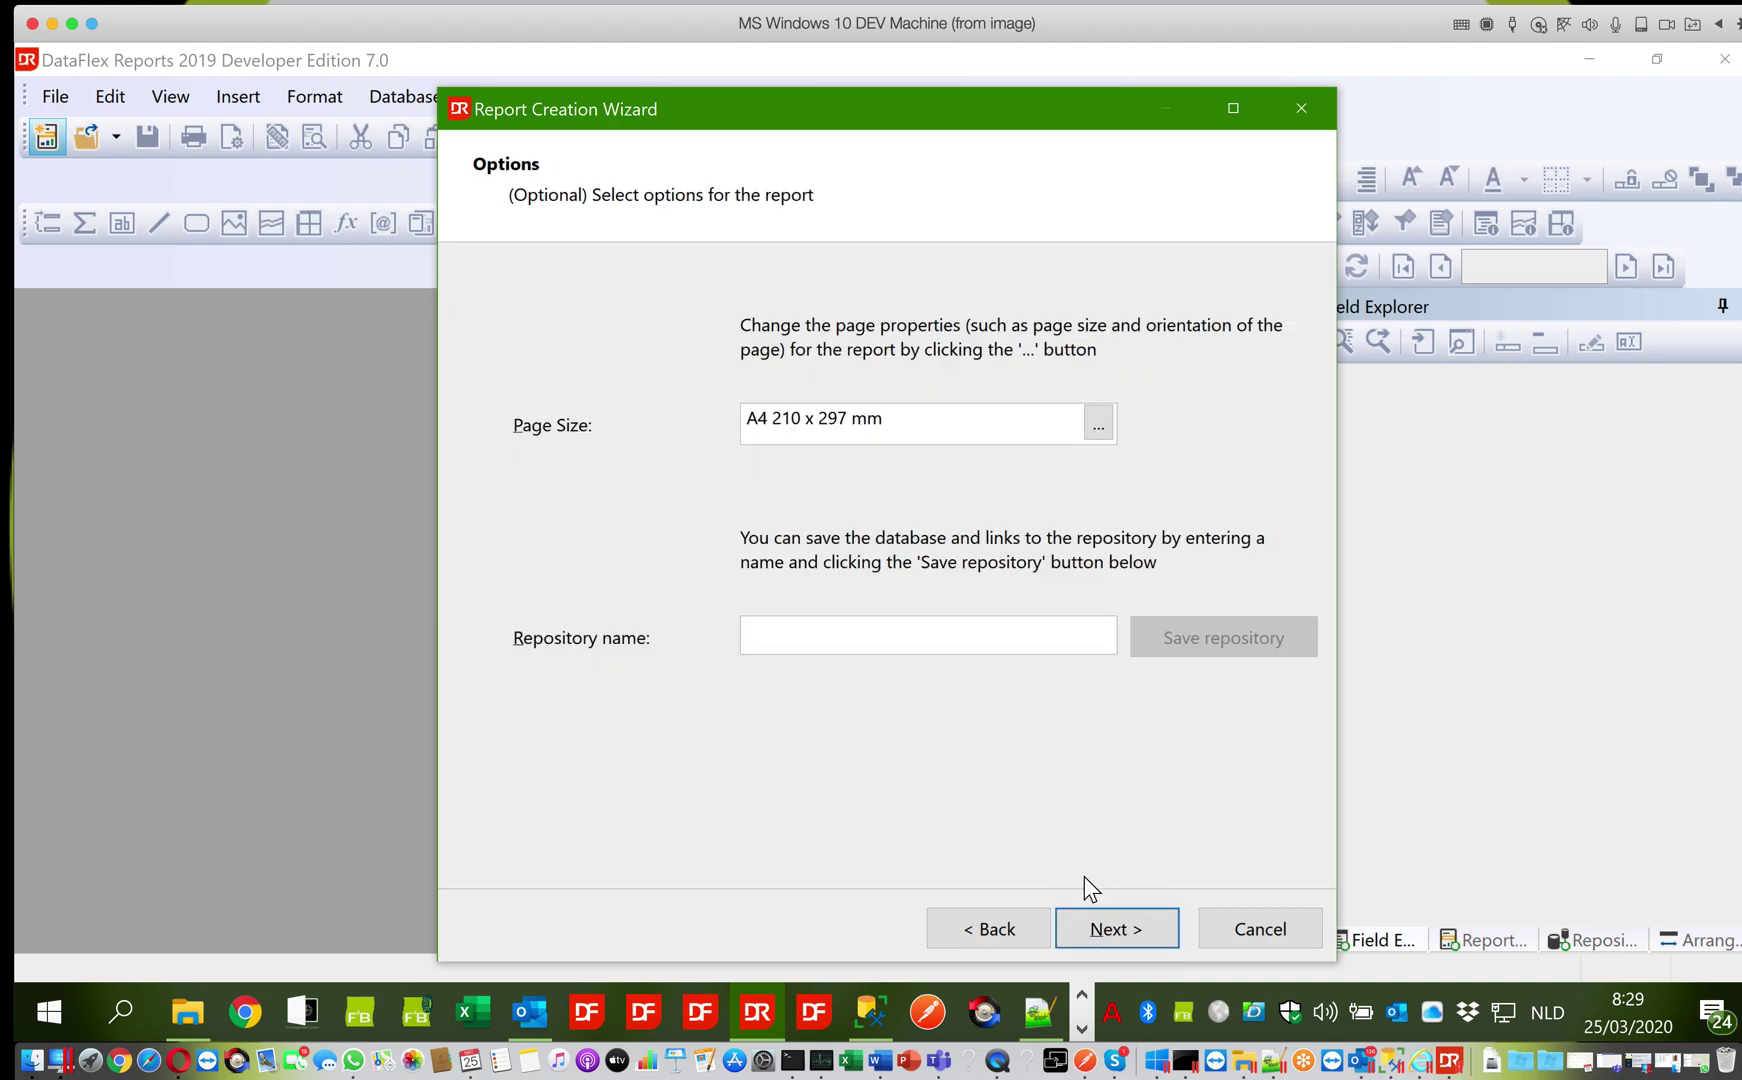
pyautogui.click(1115, 945)
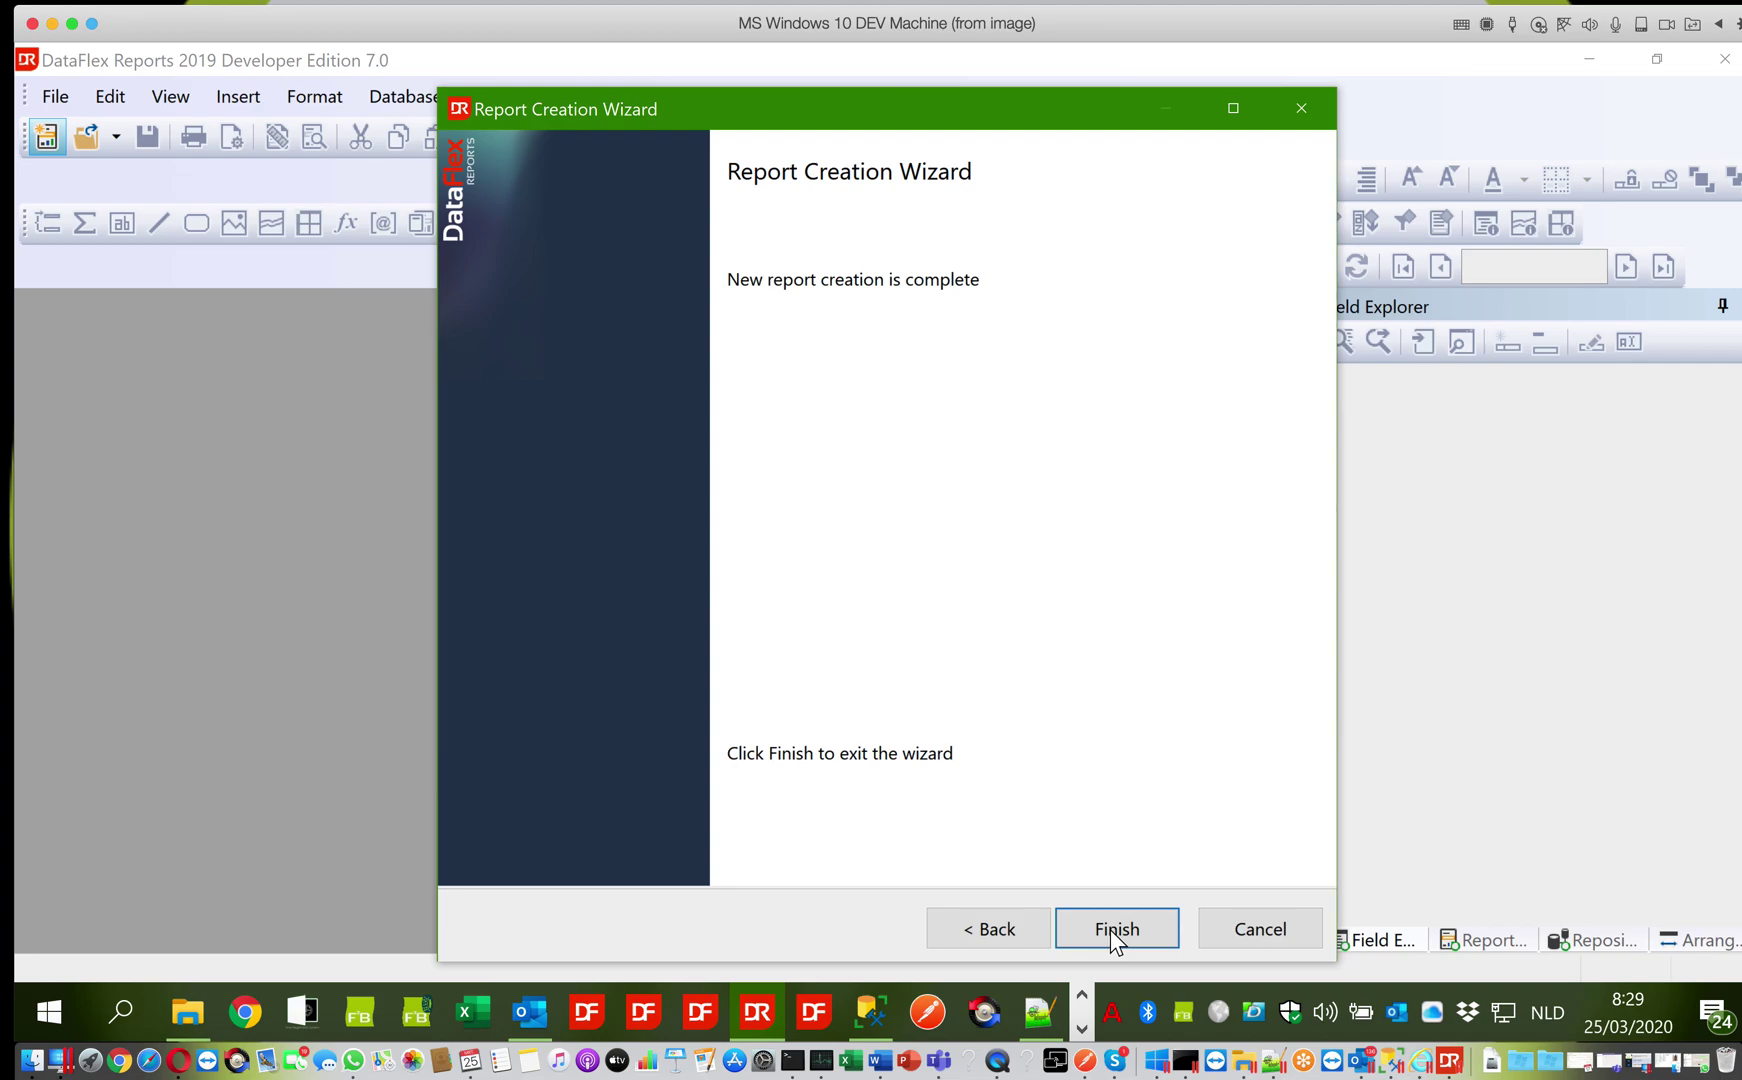
pyautogui.click(1113, 929)
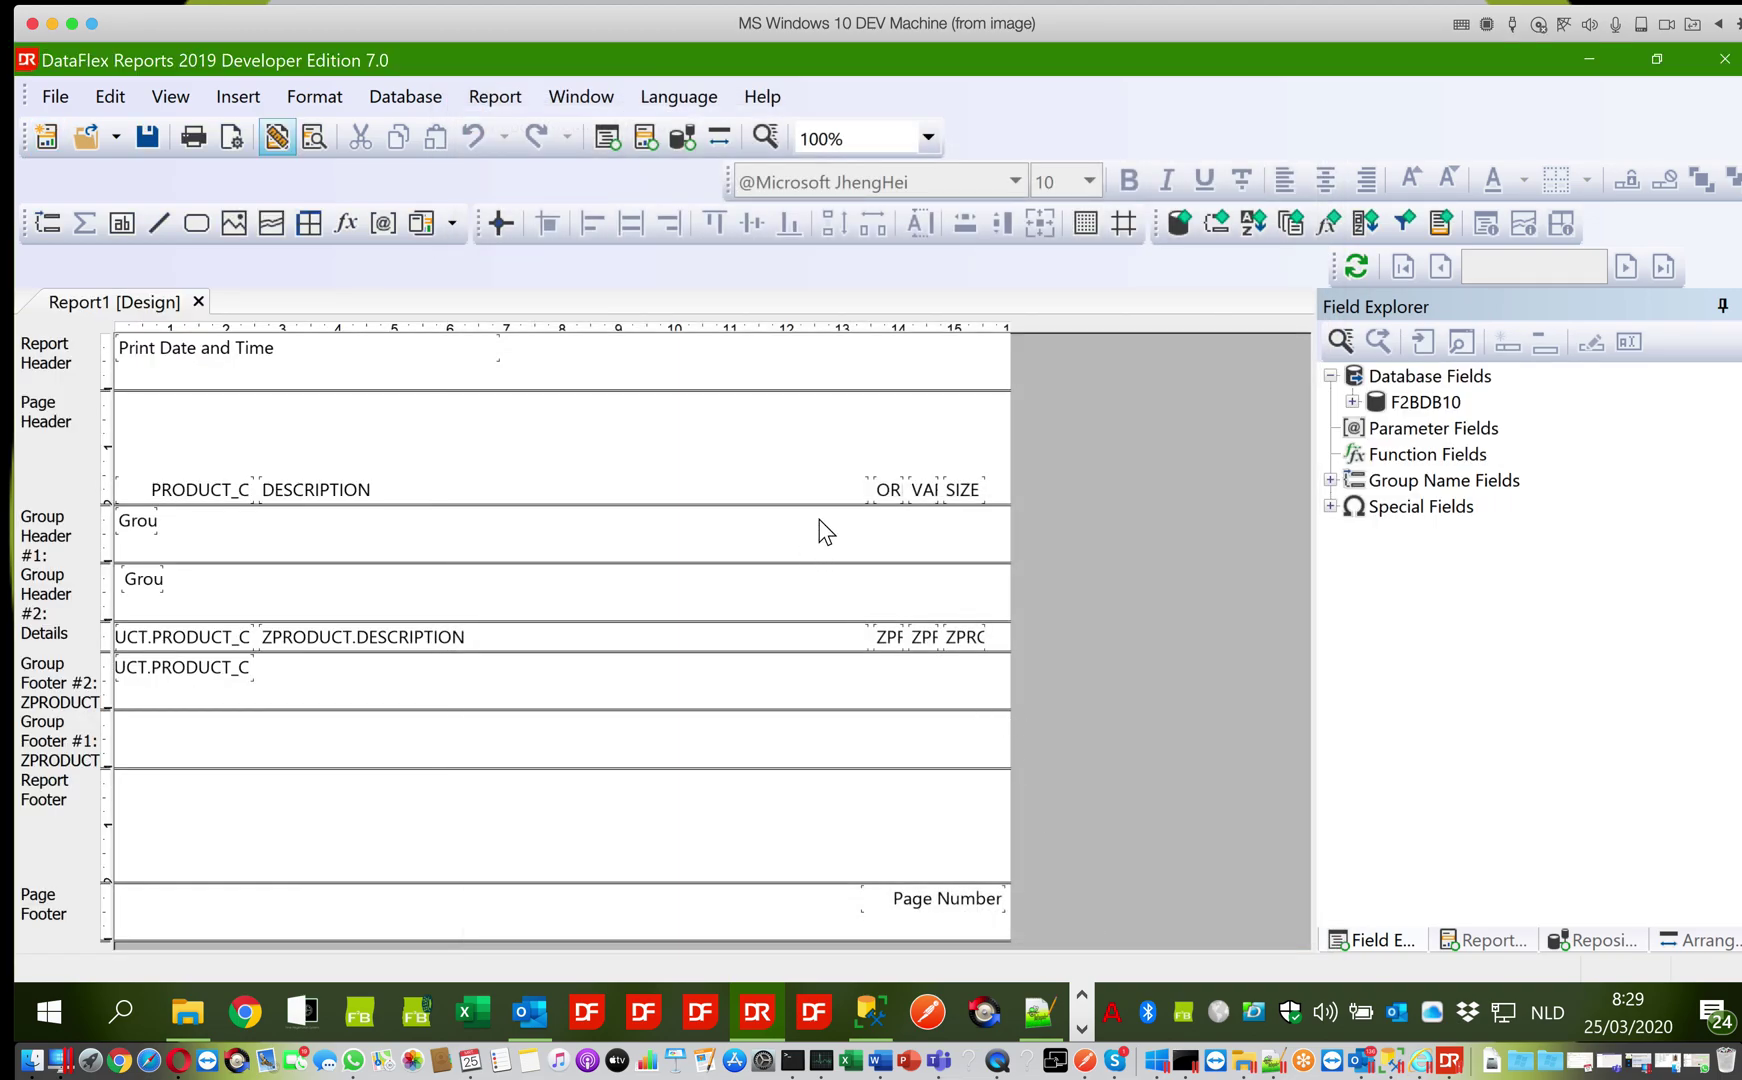
# Raise the five column headings to the top of a shorter Page Header and bold them
pyautogui.moveTo(150, 450); pyautogui.dragTo(980, 515)
pyautogui.press('Up')
pyautogui.press('Up')
pyautogui.press('Up')
pyautogui.press('Up')
pyautogui.press('Up')
pyautogui.press('Up')
pyautogui.press('Up')
pyautogui.press('Up')
pyautogui.press('Up')
pyautogui.press('Up')
pyautogui.press('Up')
pyautogui.press('Up')
pyautogui.press('Up')
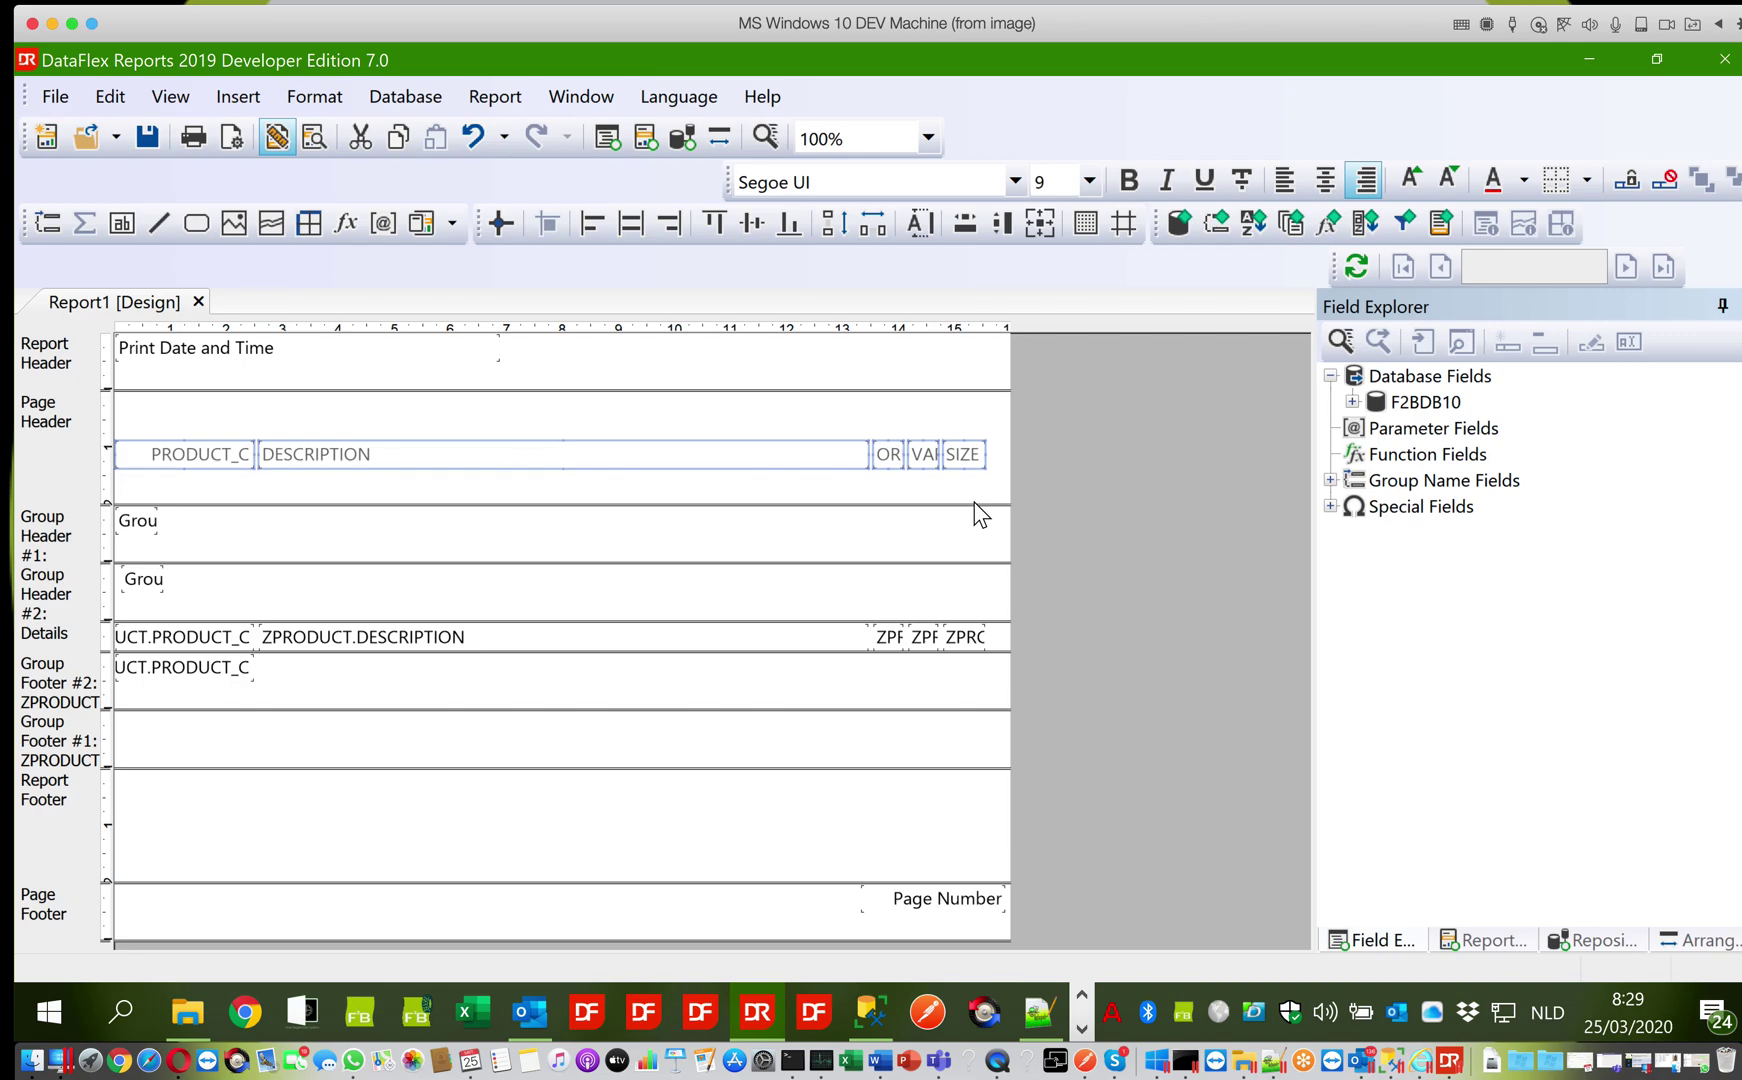
pyautogui.press('Up')
pyautogui.press('Up')
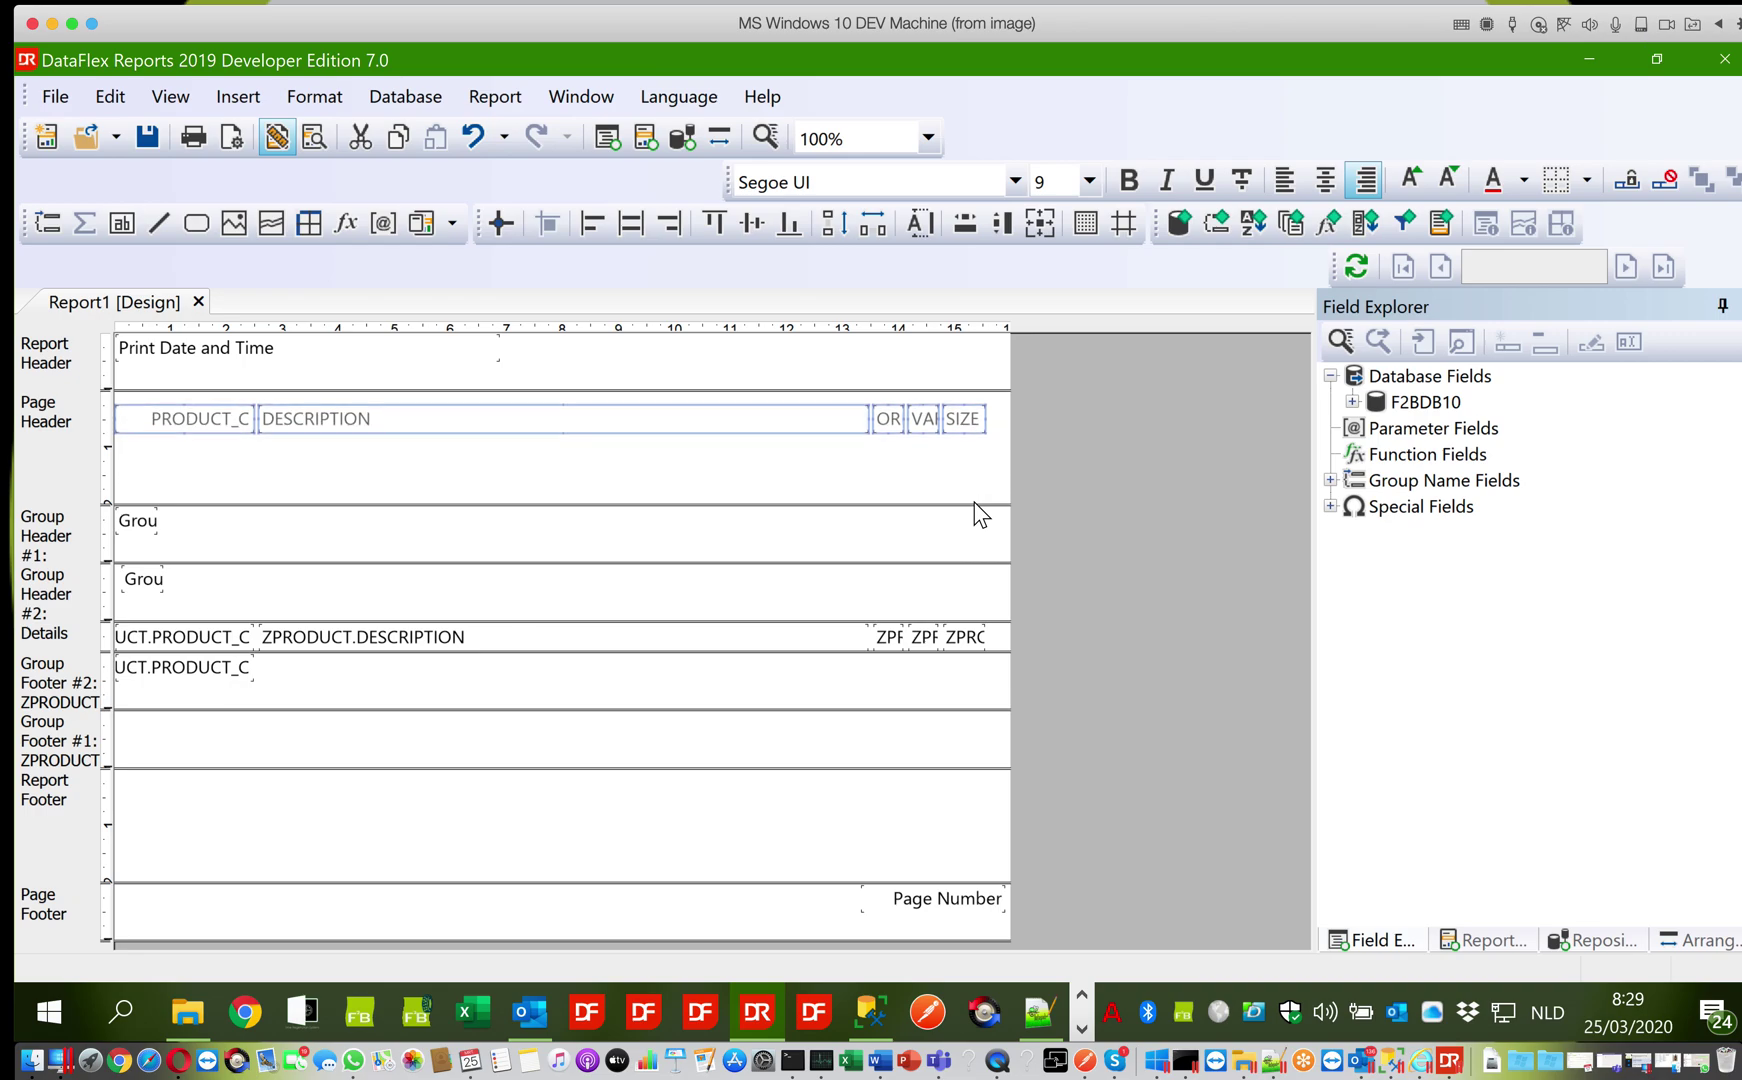
pyautogui.moveTo(935, 502); pyautogui.dragTo(935, 448)
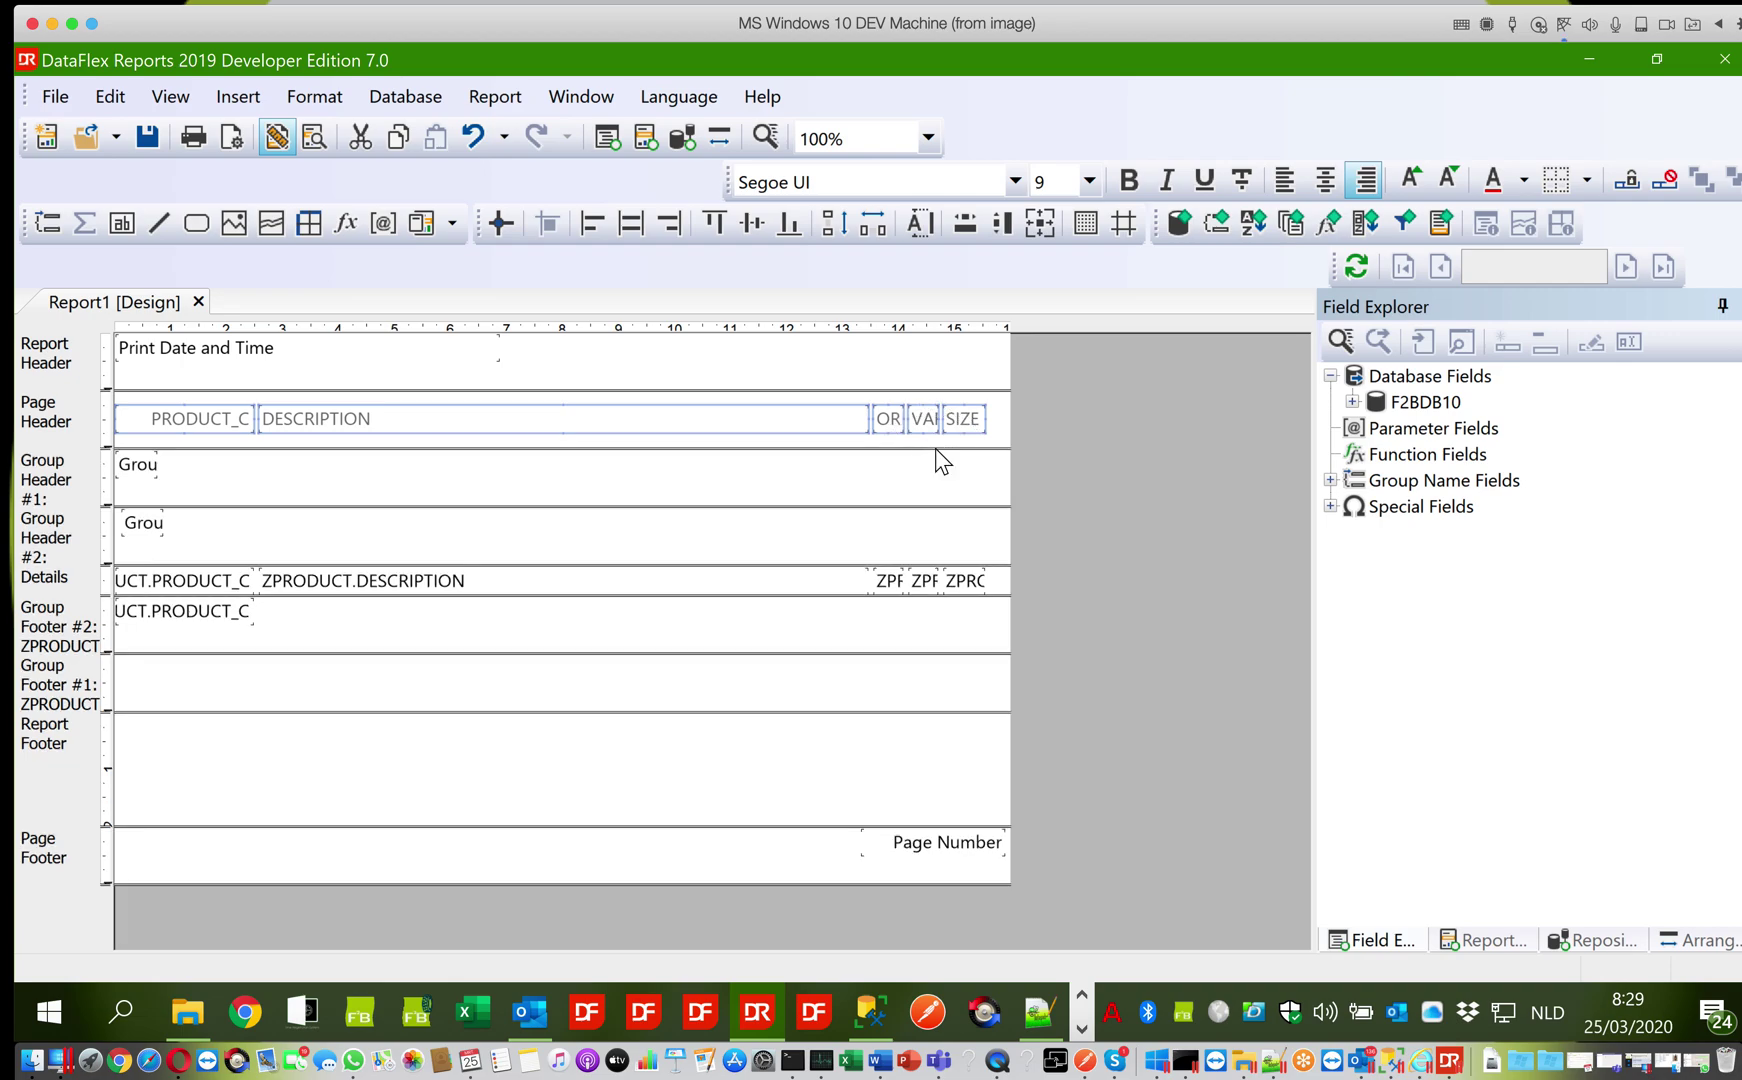
pyautogui.click(1130, 184)
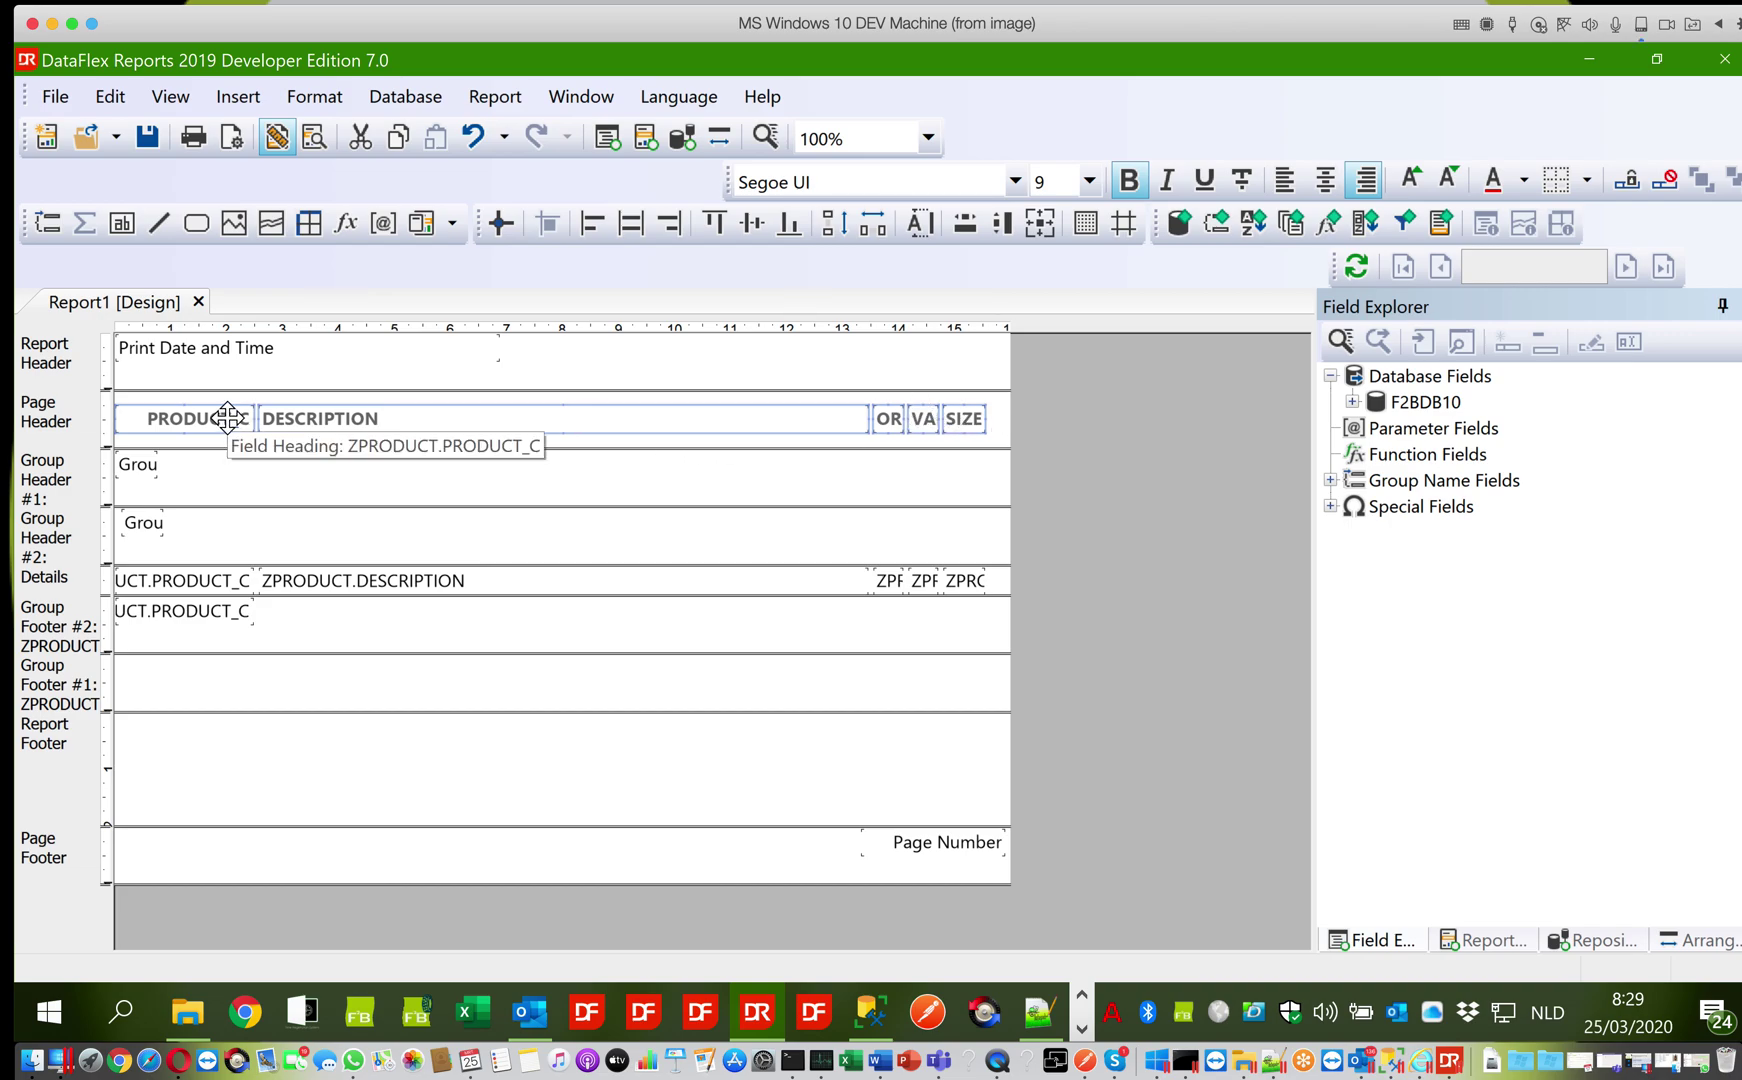
# Retitle the PRODUCT_C and DESCRIPTION headings as 'Product' and 'Description'
pyautogui.click(235, 372)
pyautogui.click(222, 426)
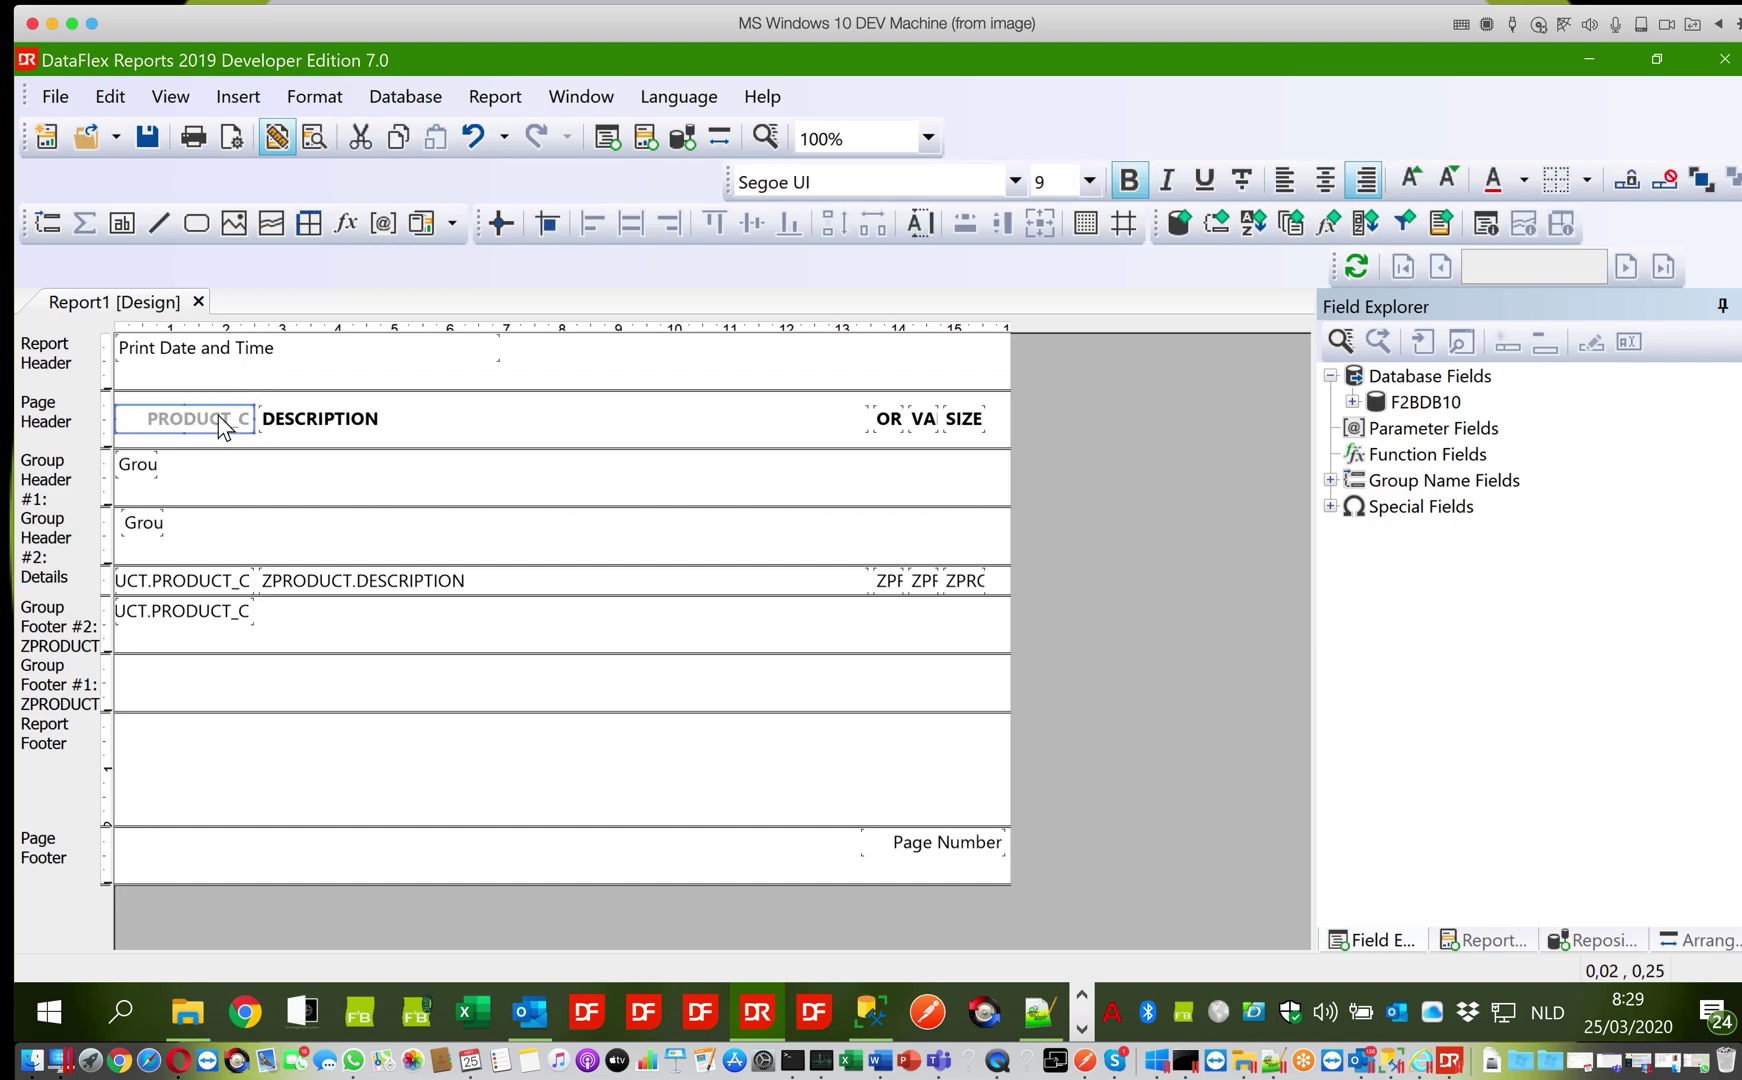
pyautogui.doubleClick(222, 426)
pyautogui.write('Product')
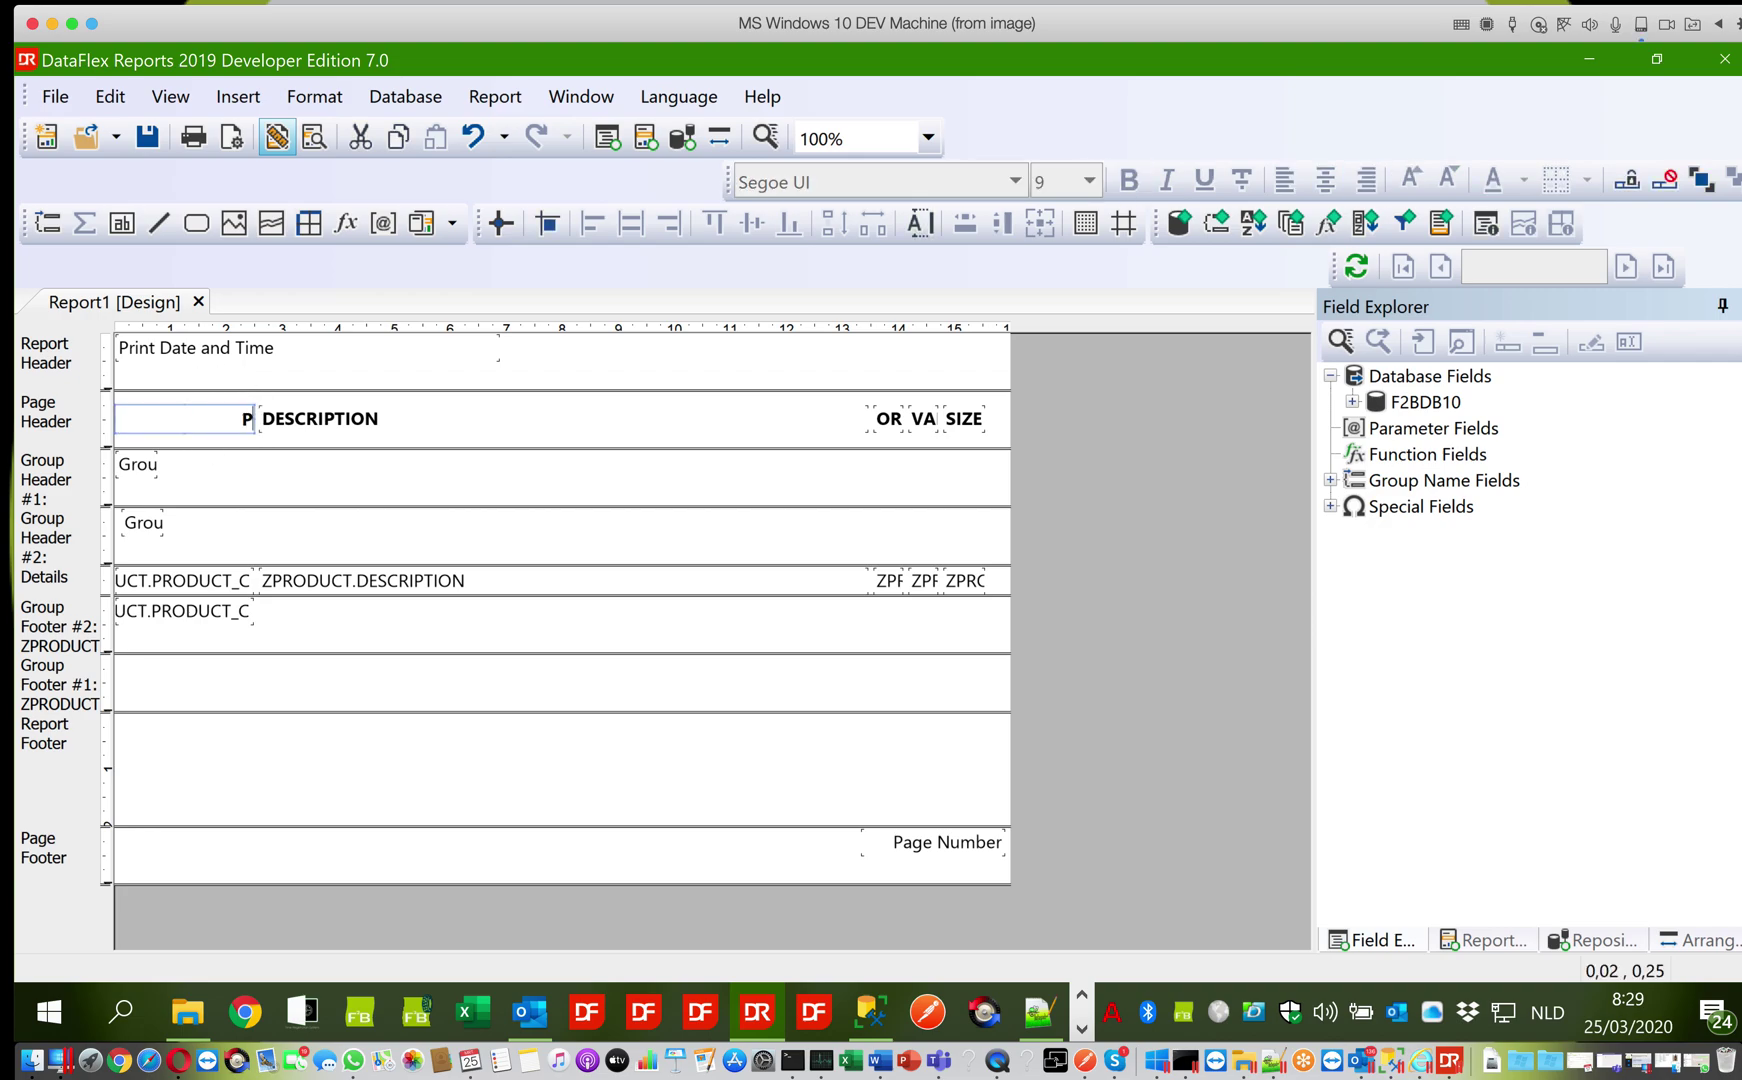
pyautogui.click(200, 444)
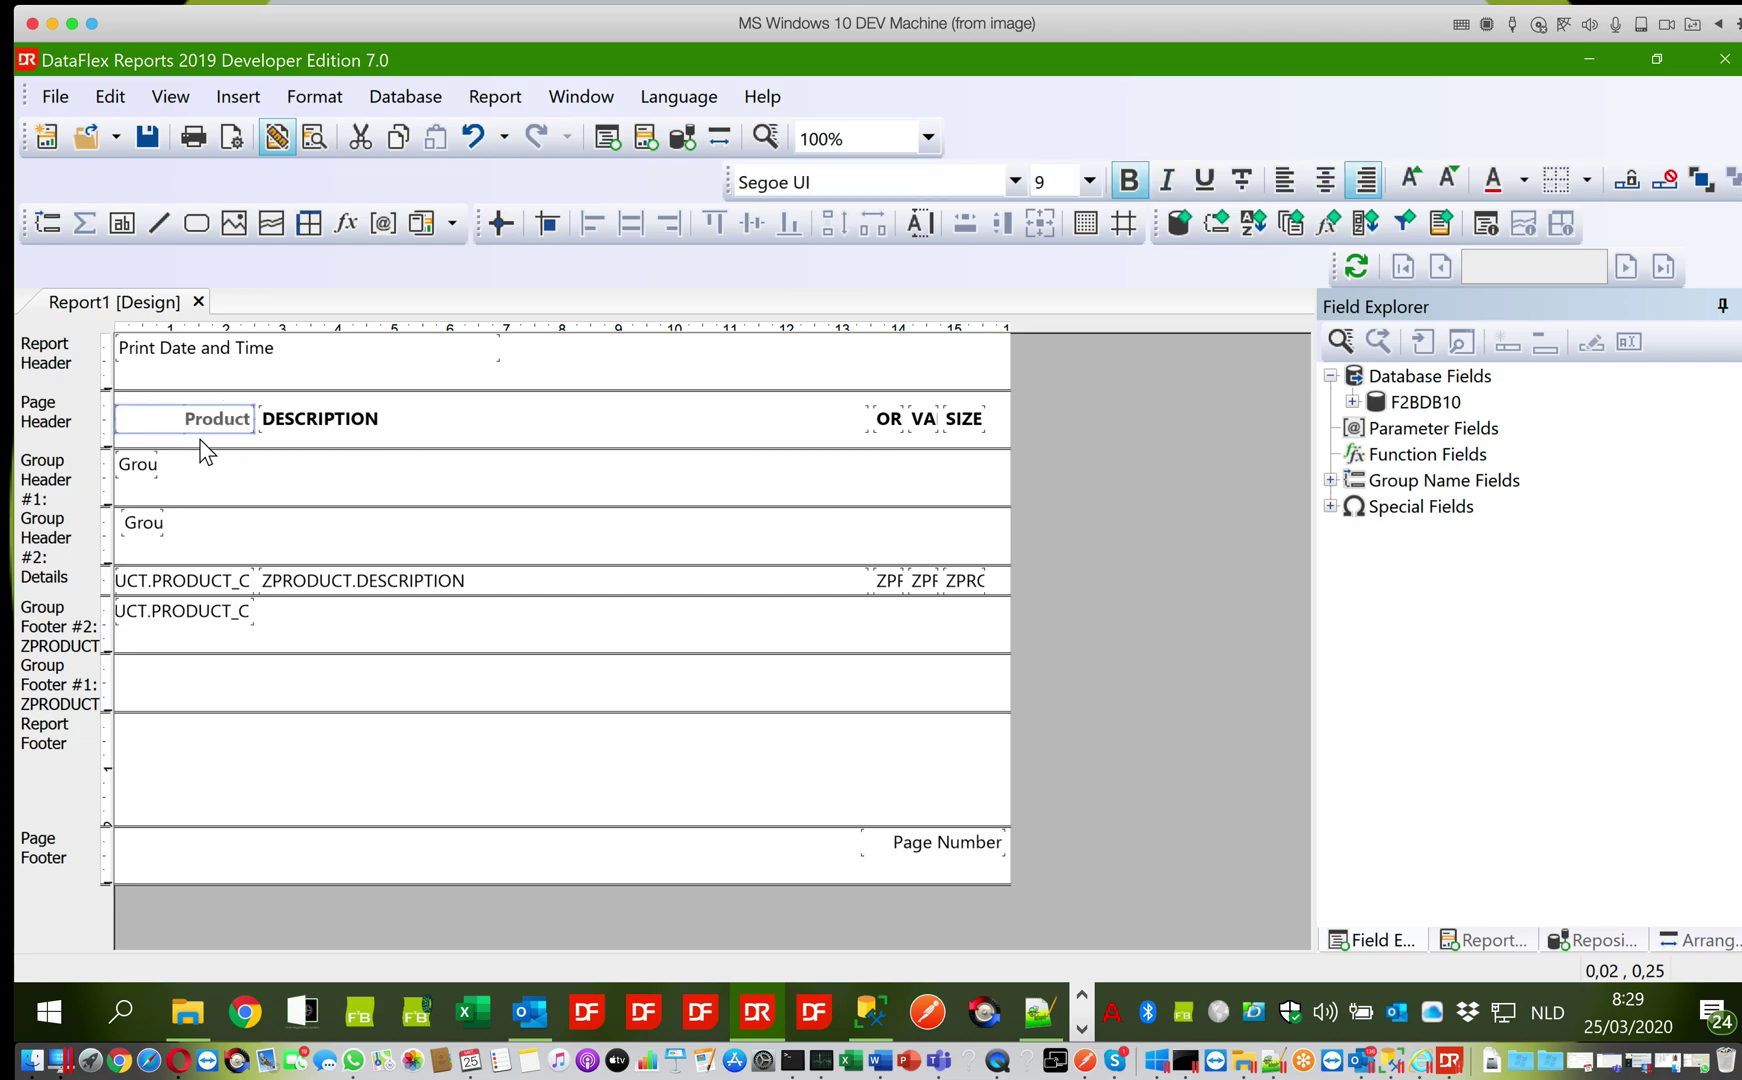
pyautogui.click(291, 422)
pyautogui.doubleClick(289, 421)
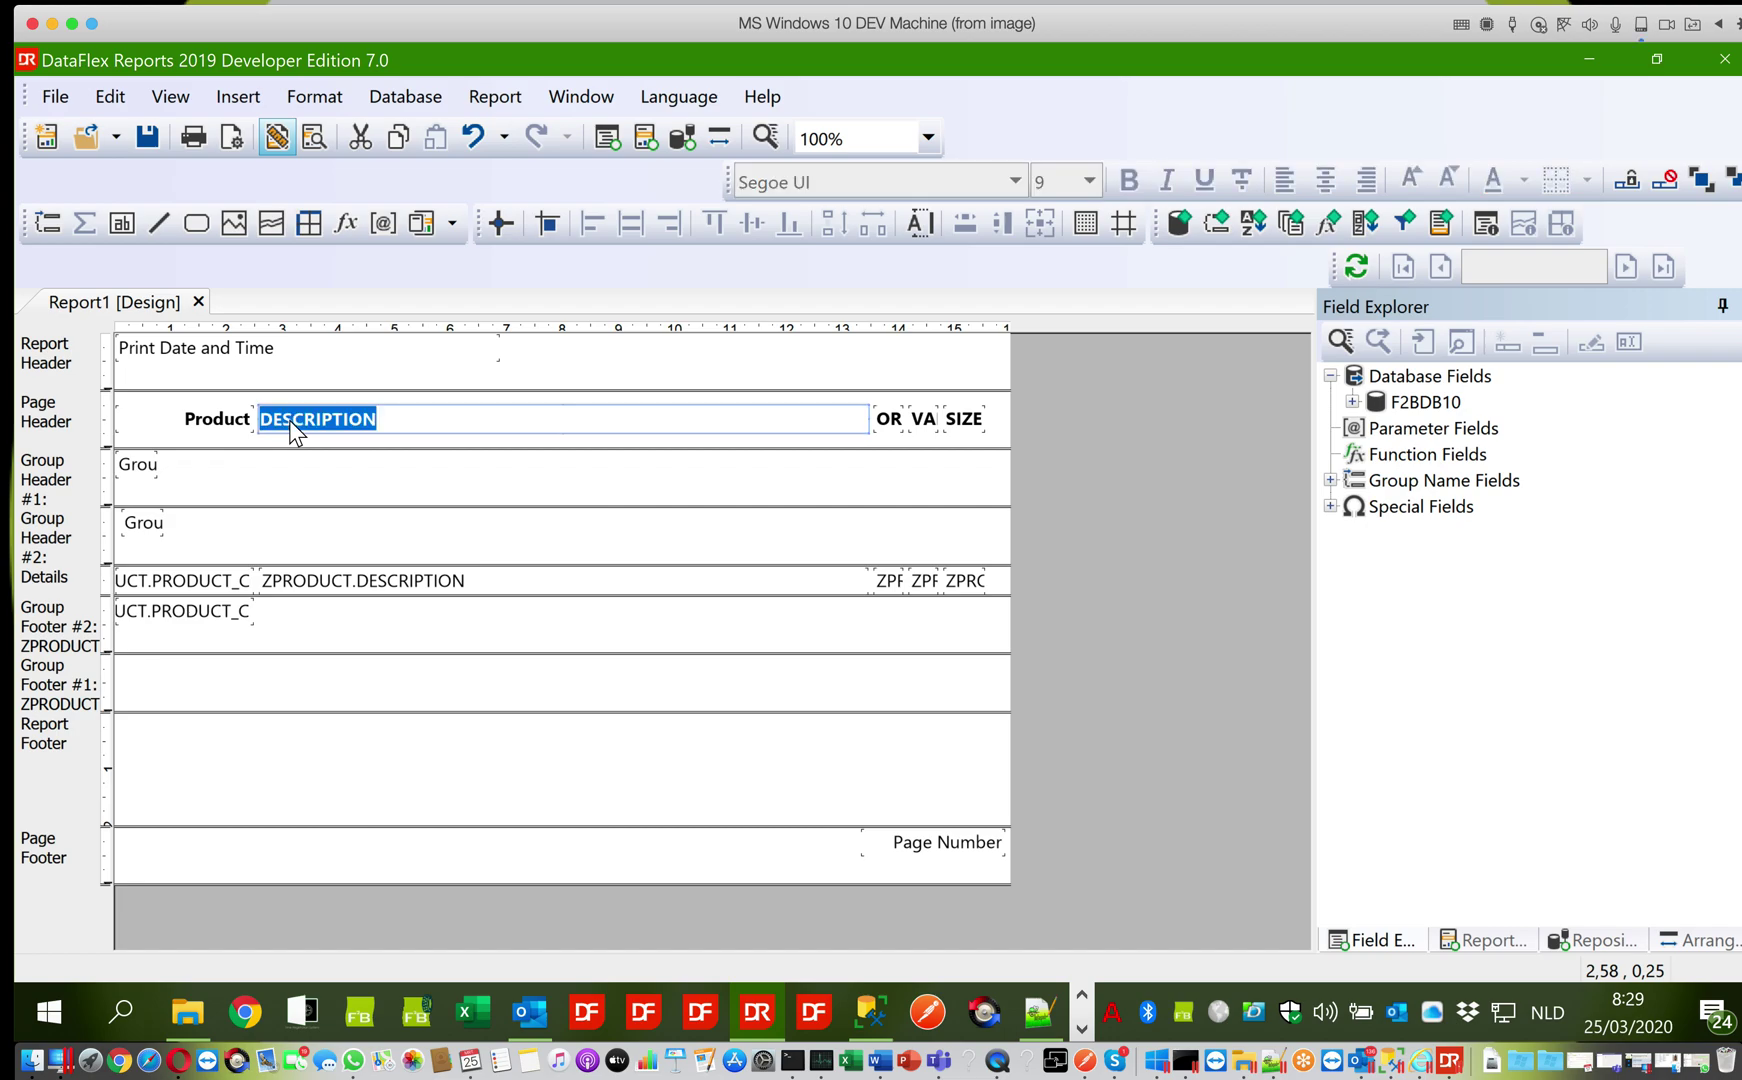
pyautogui.write('Description')
pyautogui.click(887, 422)
# Shorten the origin and variety headings, rename SIZE to 'Size', and adjust the variety heading's width
pyautogui.click(888, 428)
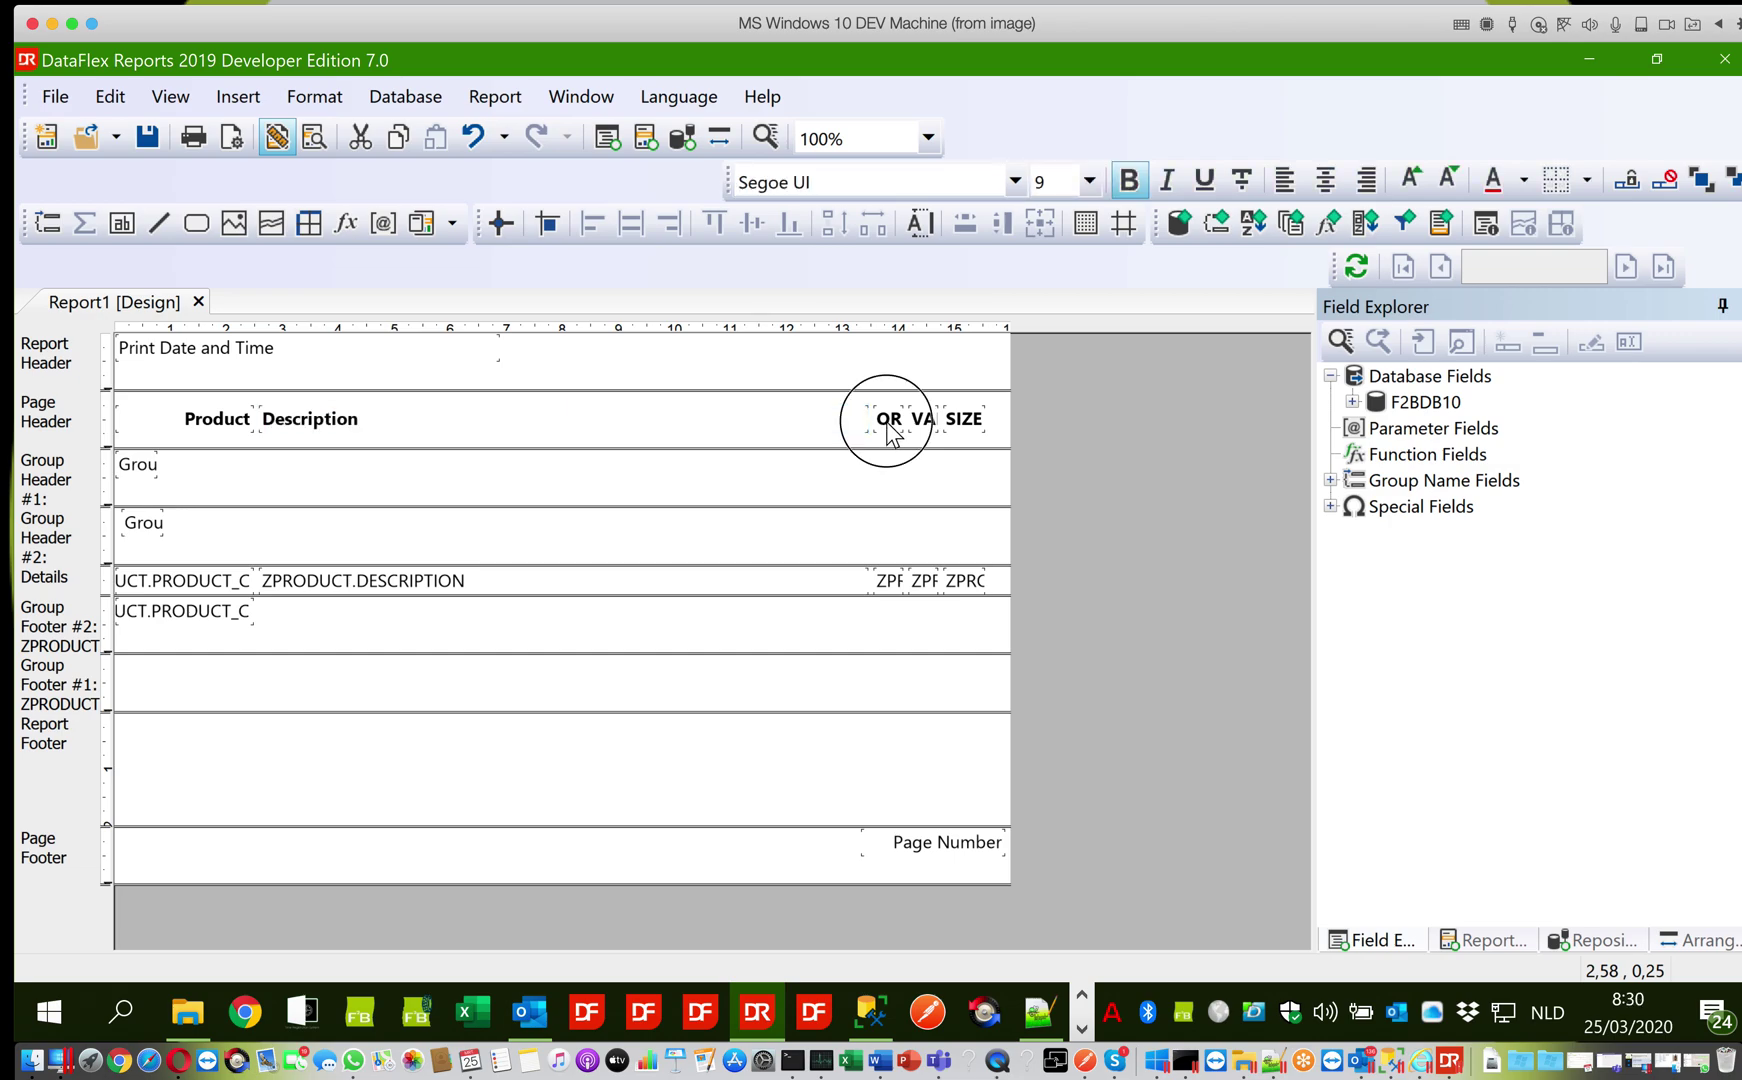
pyautogui.doubleClick(888, 422)
pyautogui.write('O')
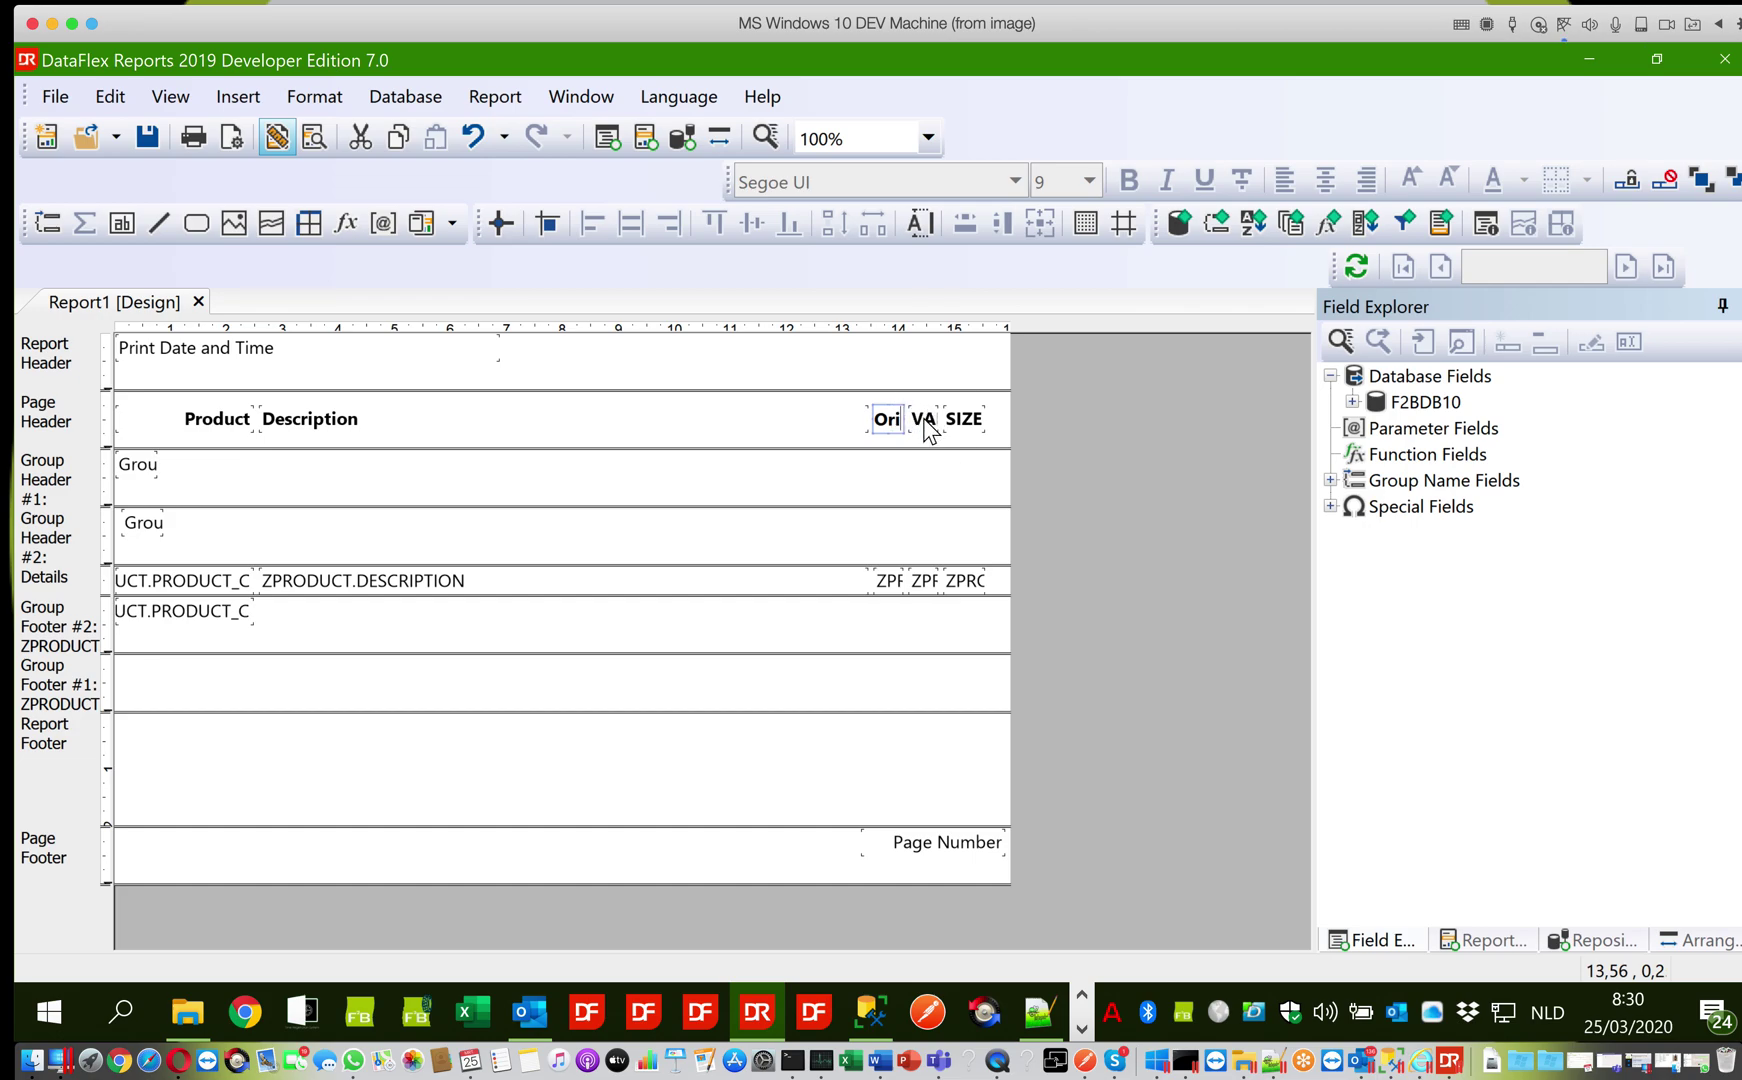
pyautogui.click(924, 426)
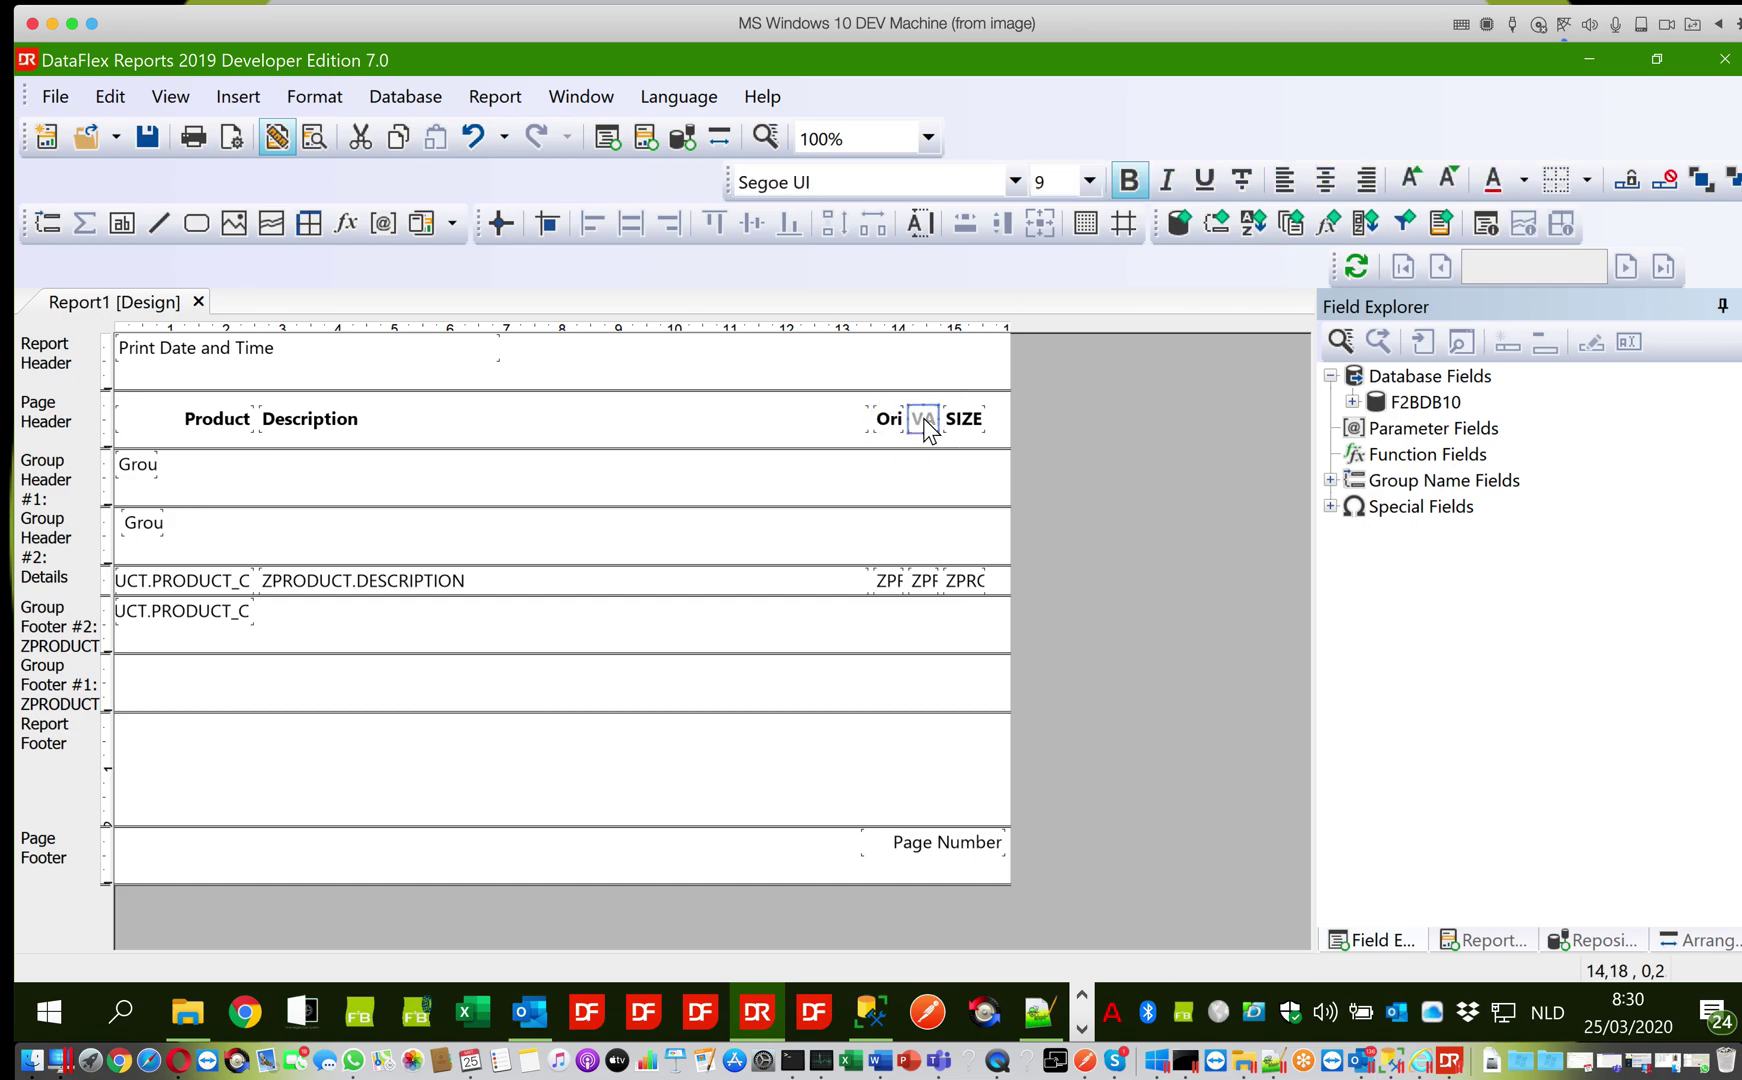
pyautogui.doubleClick(926, 428)
pyautogui.write('Var')
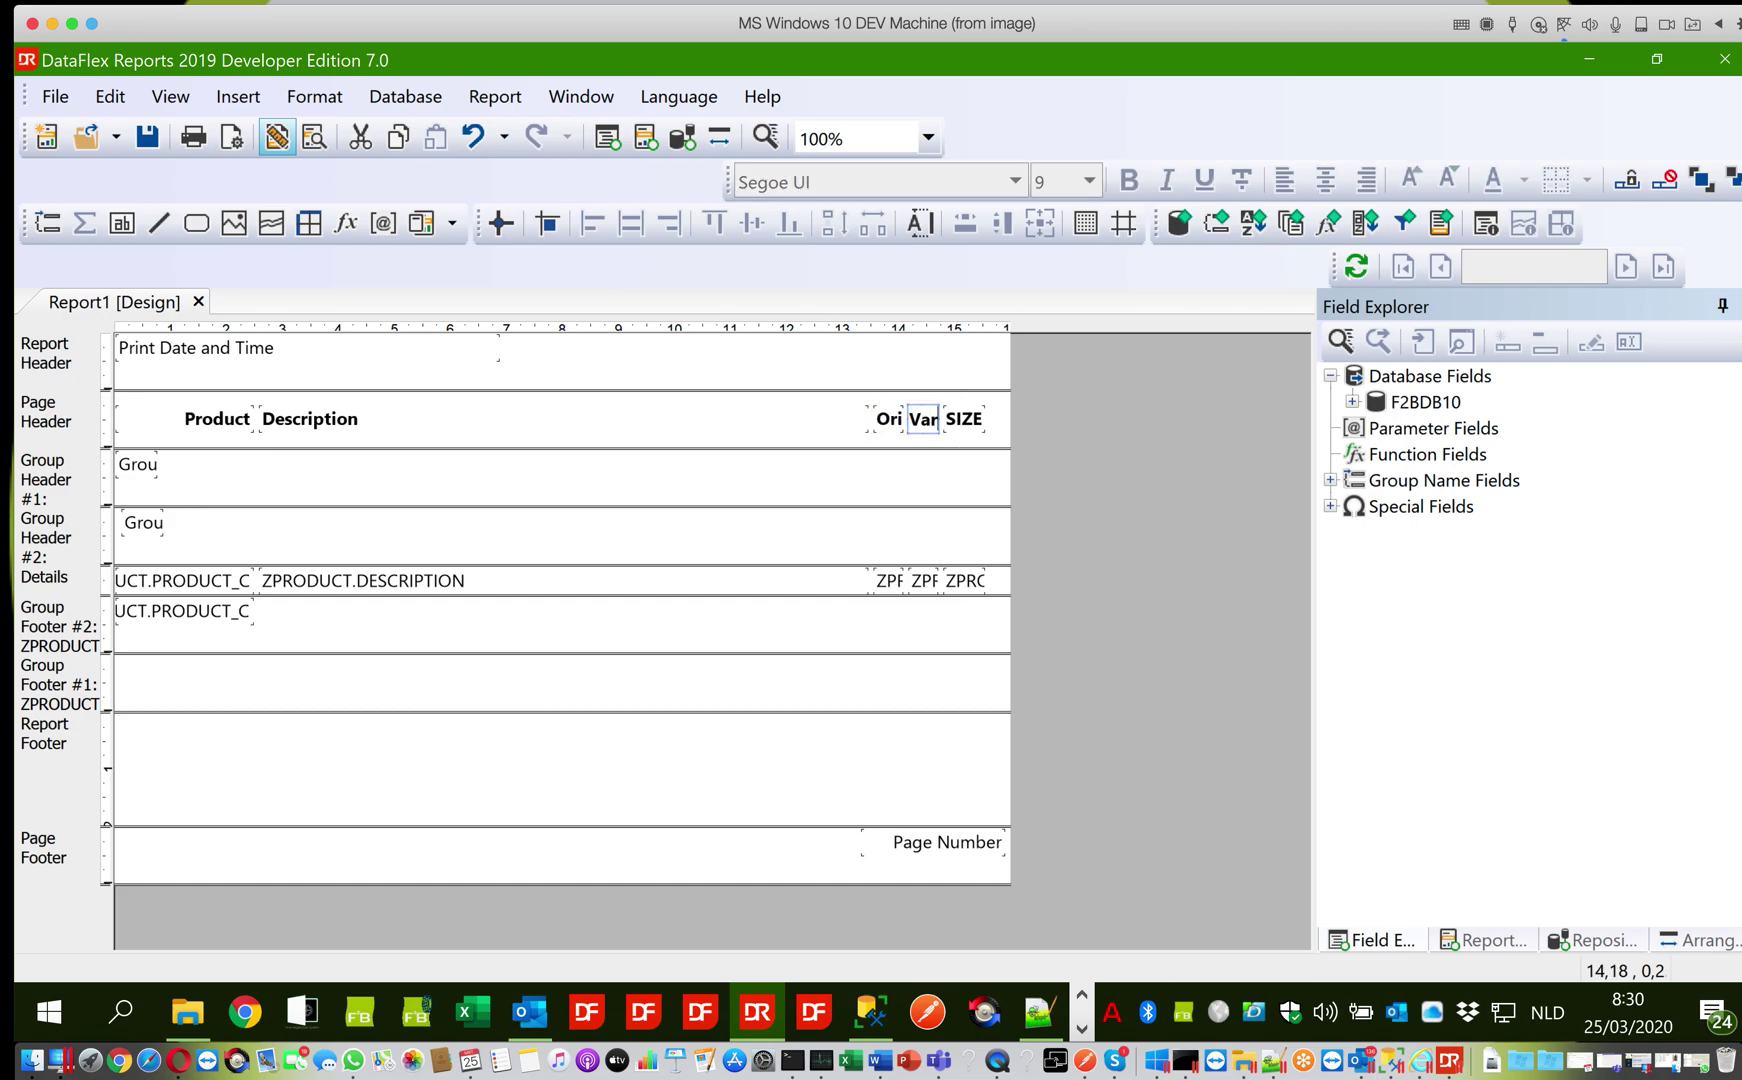
pyautogui.click(960, 428)
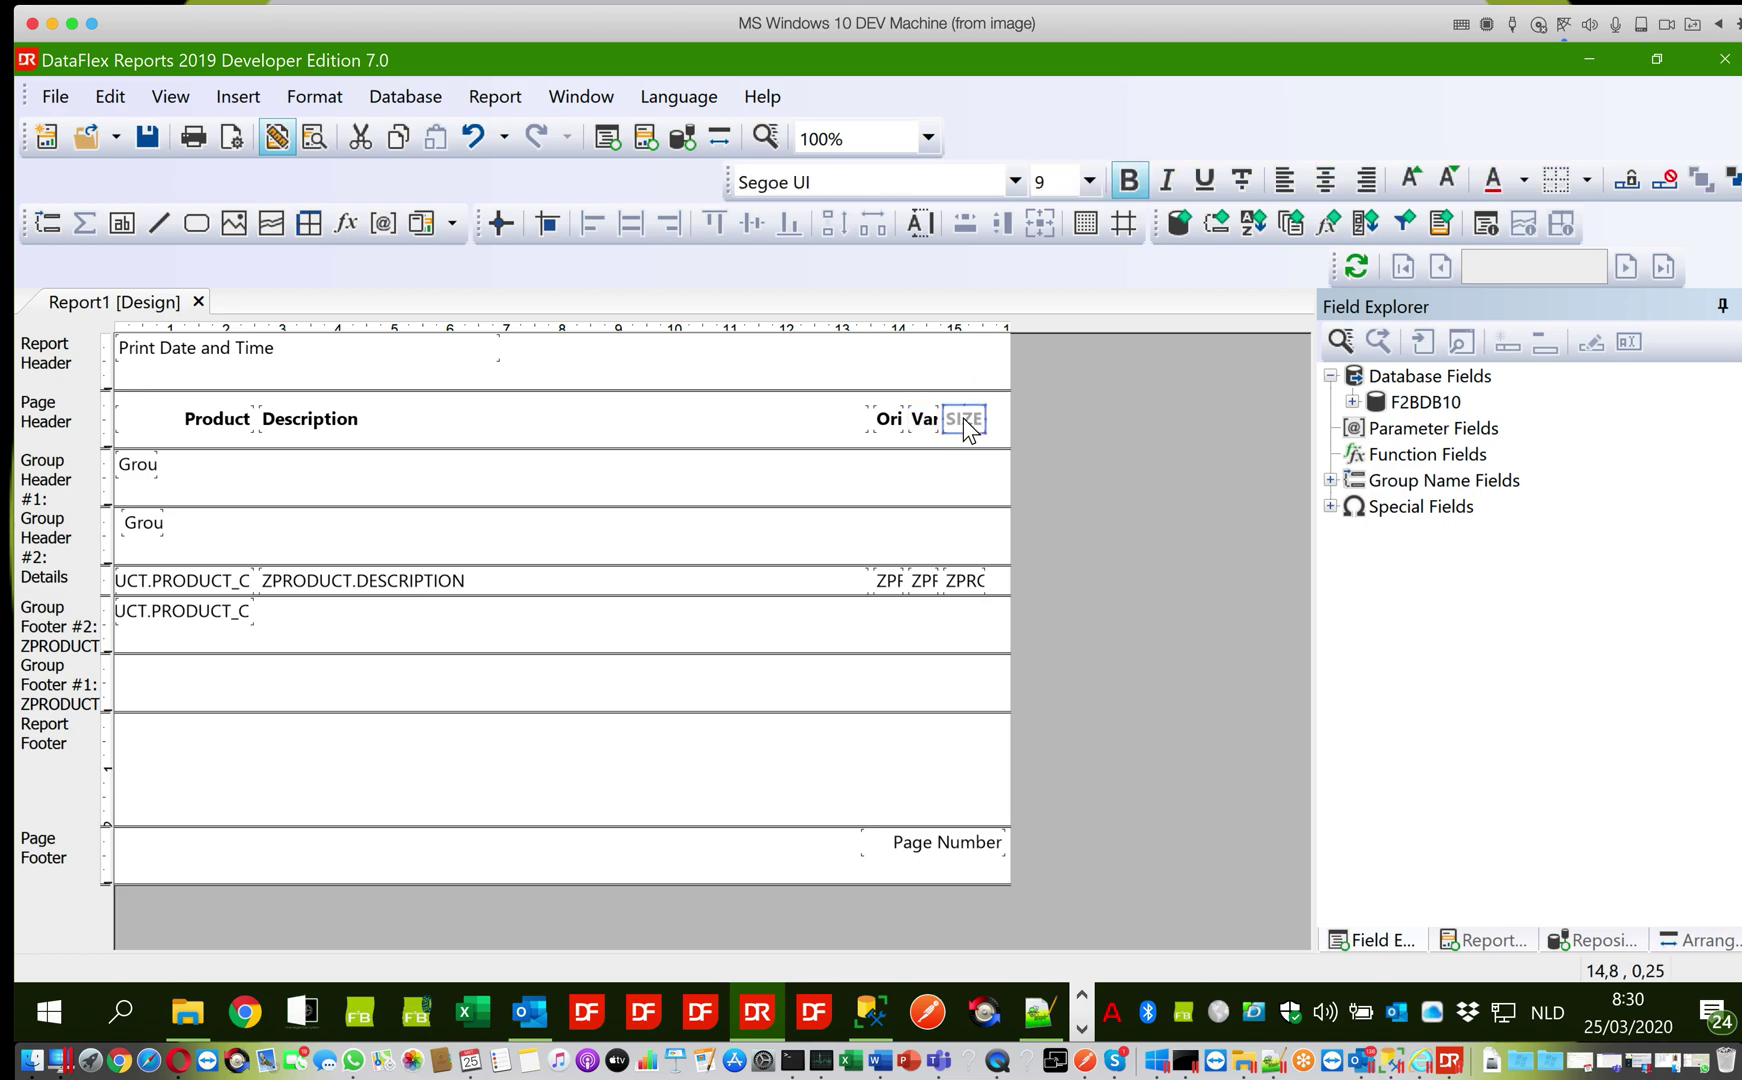
pyautogui.doubleClick(964, 426)
pyautogui.write('Size')
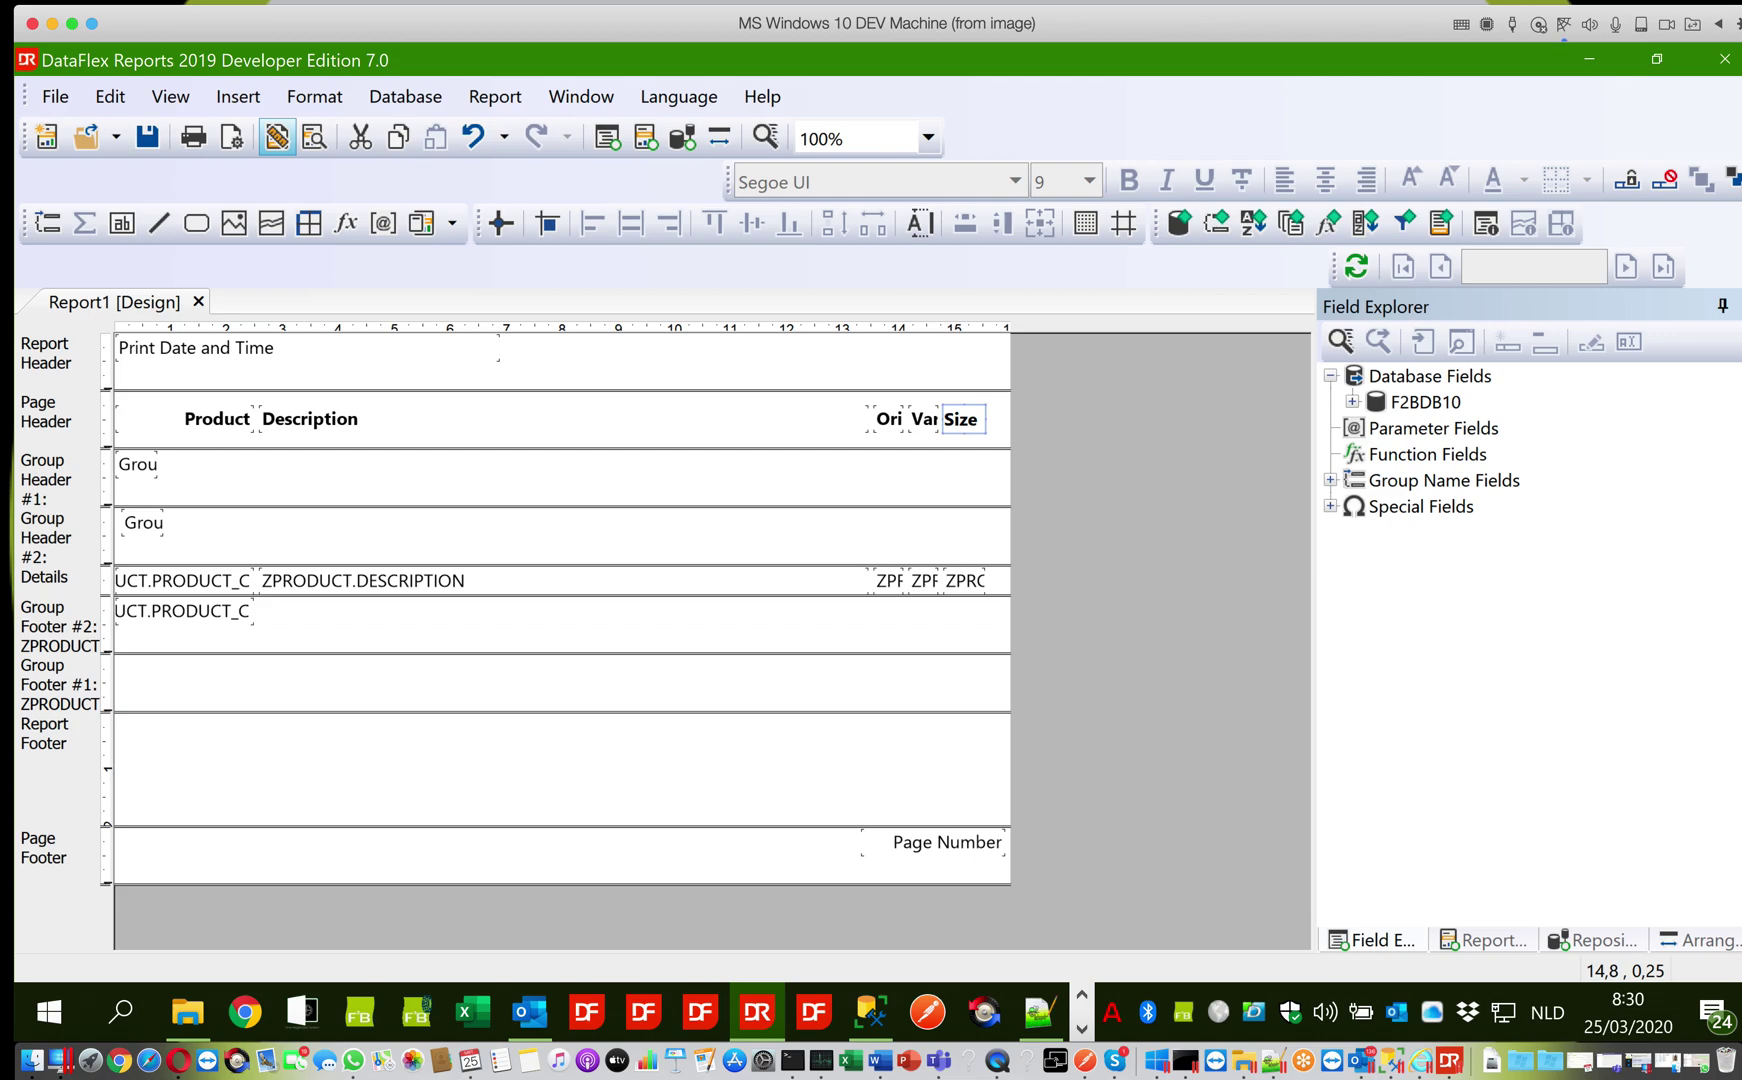
pyautogui.click(818, 410)
pyautogui.click(921, 421)
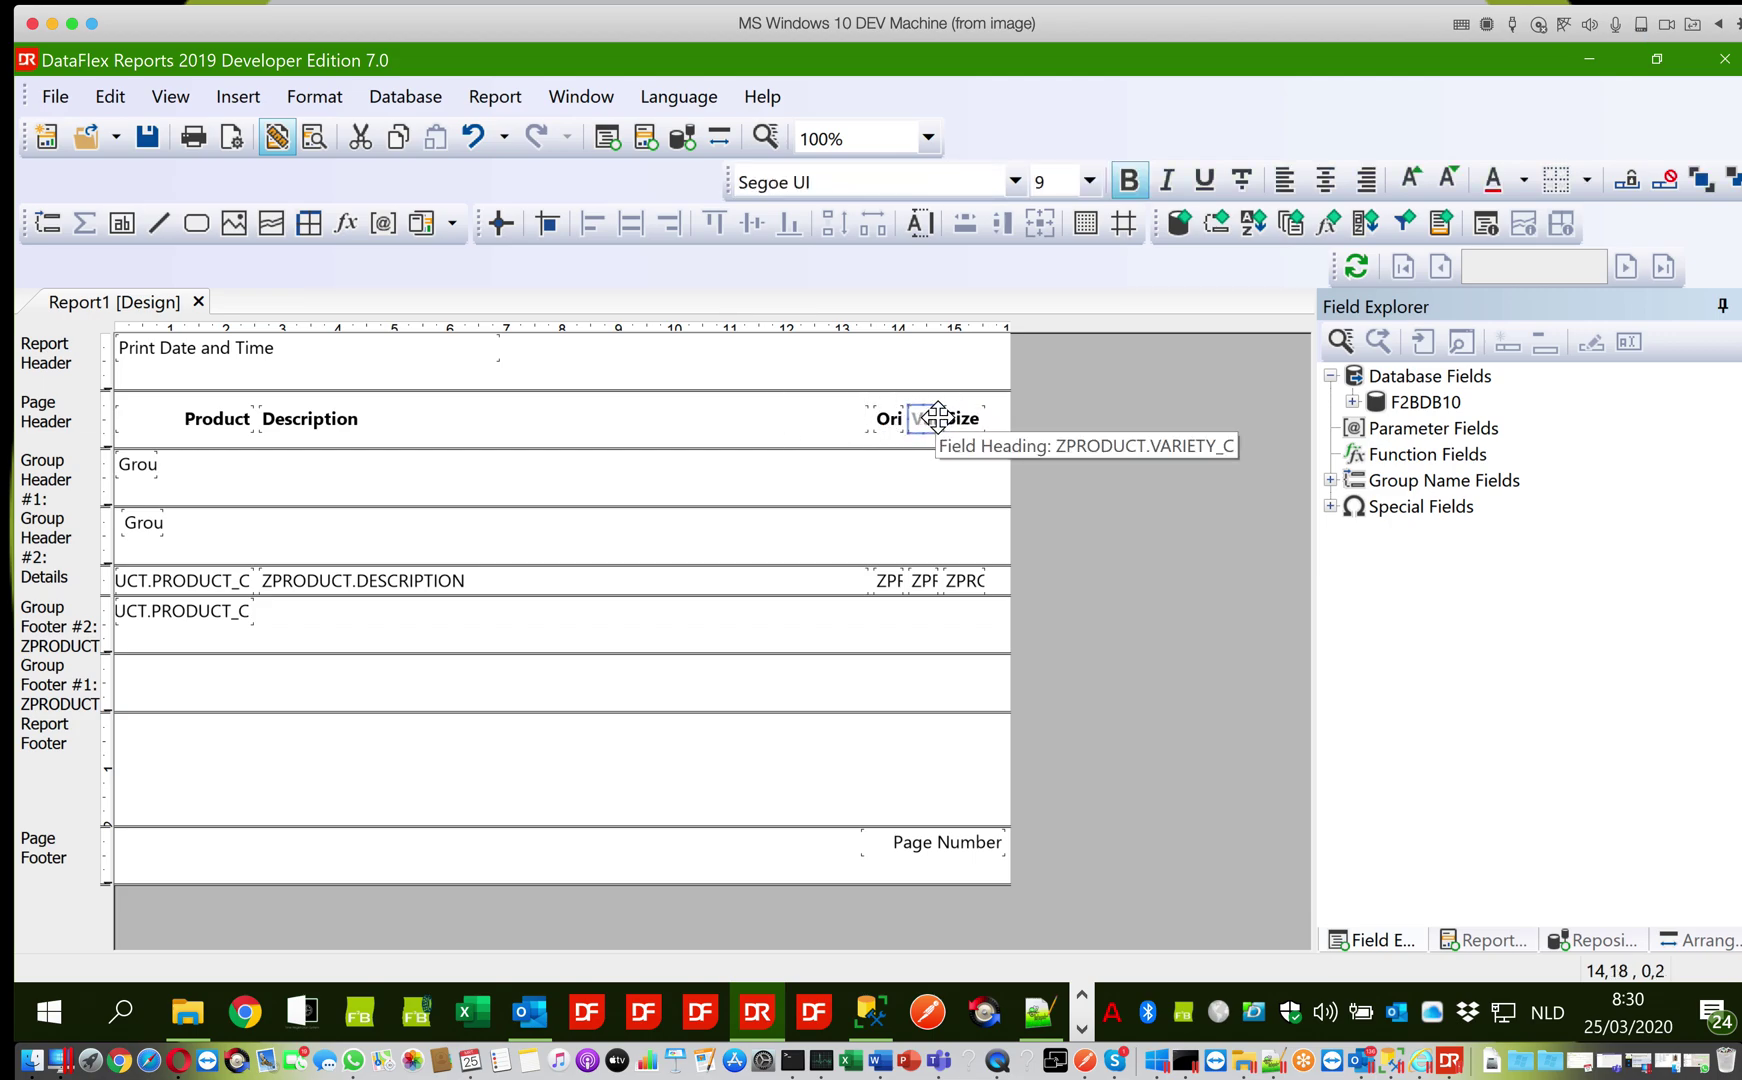
pyautogui.moveTo(937, 417); pyautogui.dragTo(929, 418)
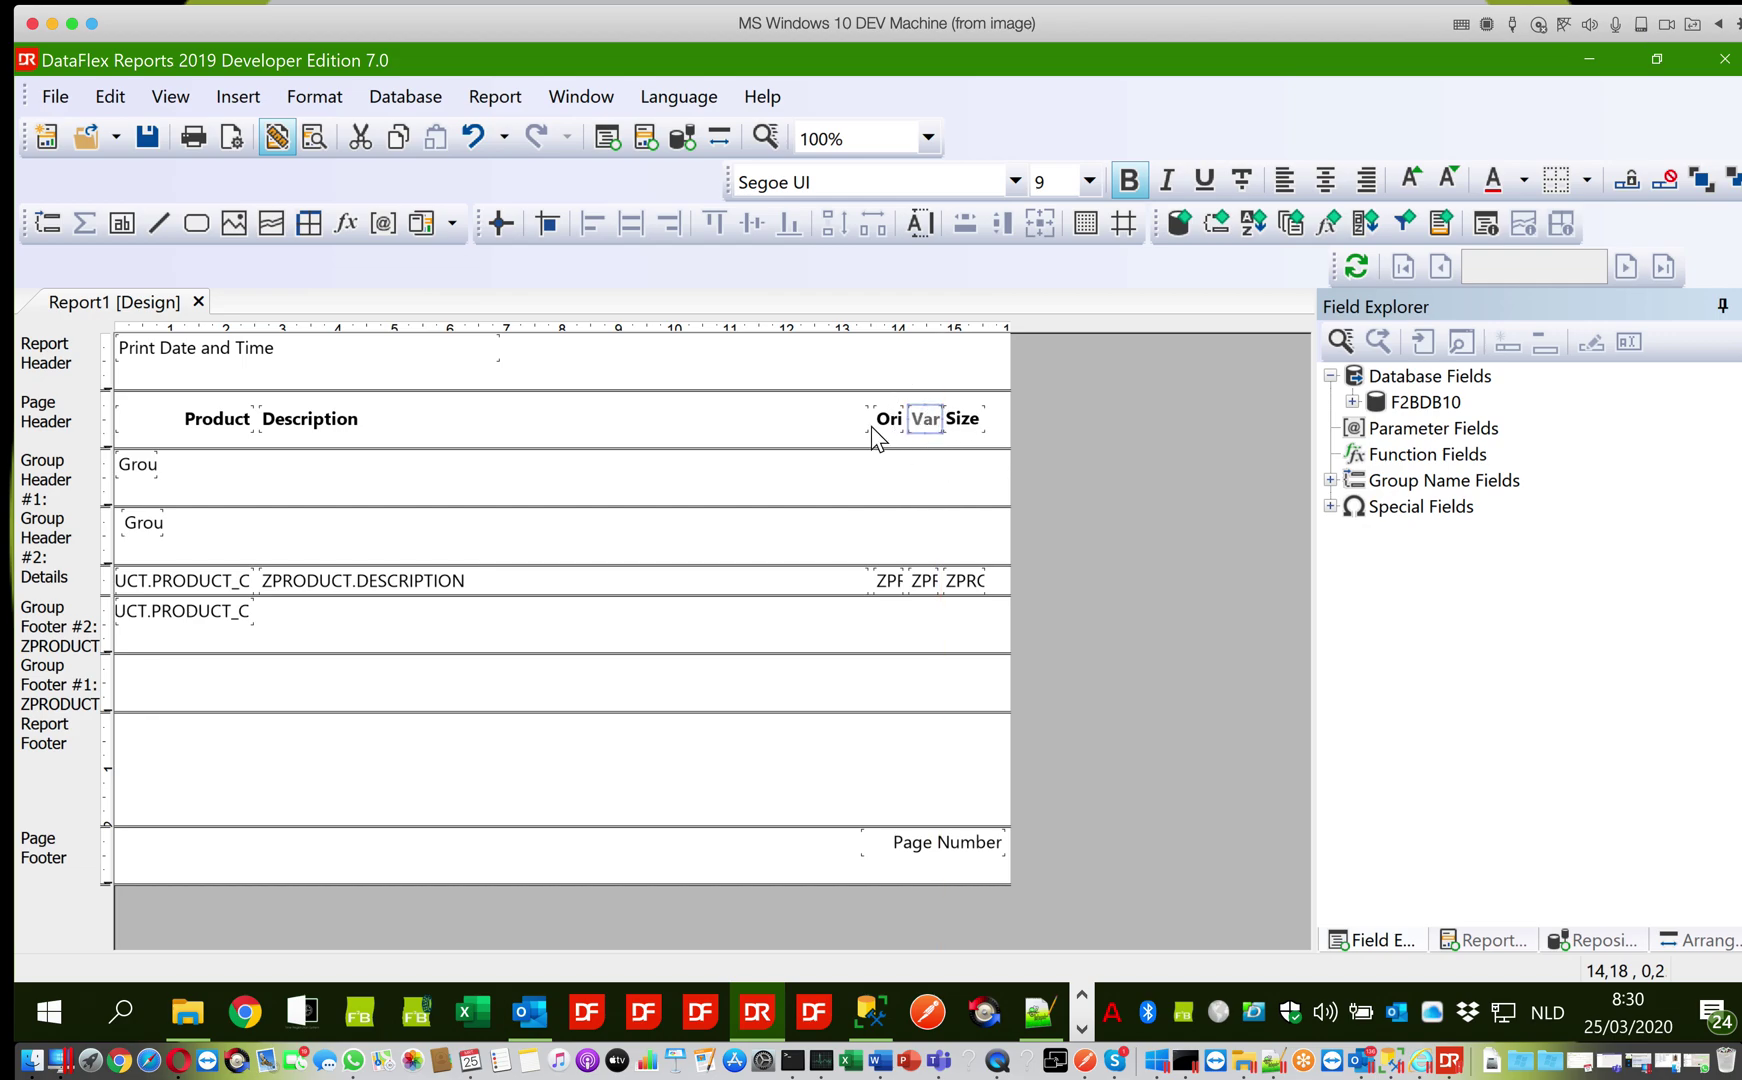
# Save the report as ProductListPerOriginVariety1.dr, copying the file name to the clipboard
pyautogui.click(147, 137)
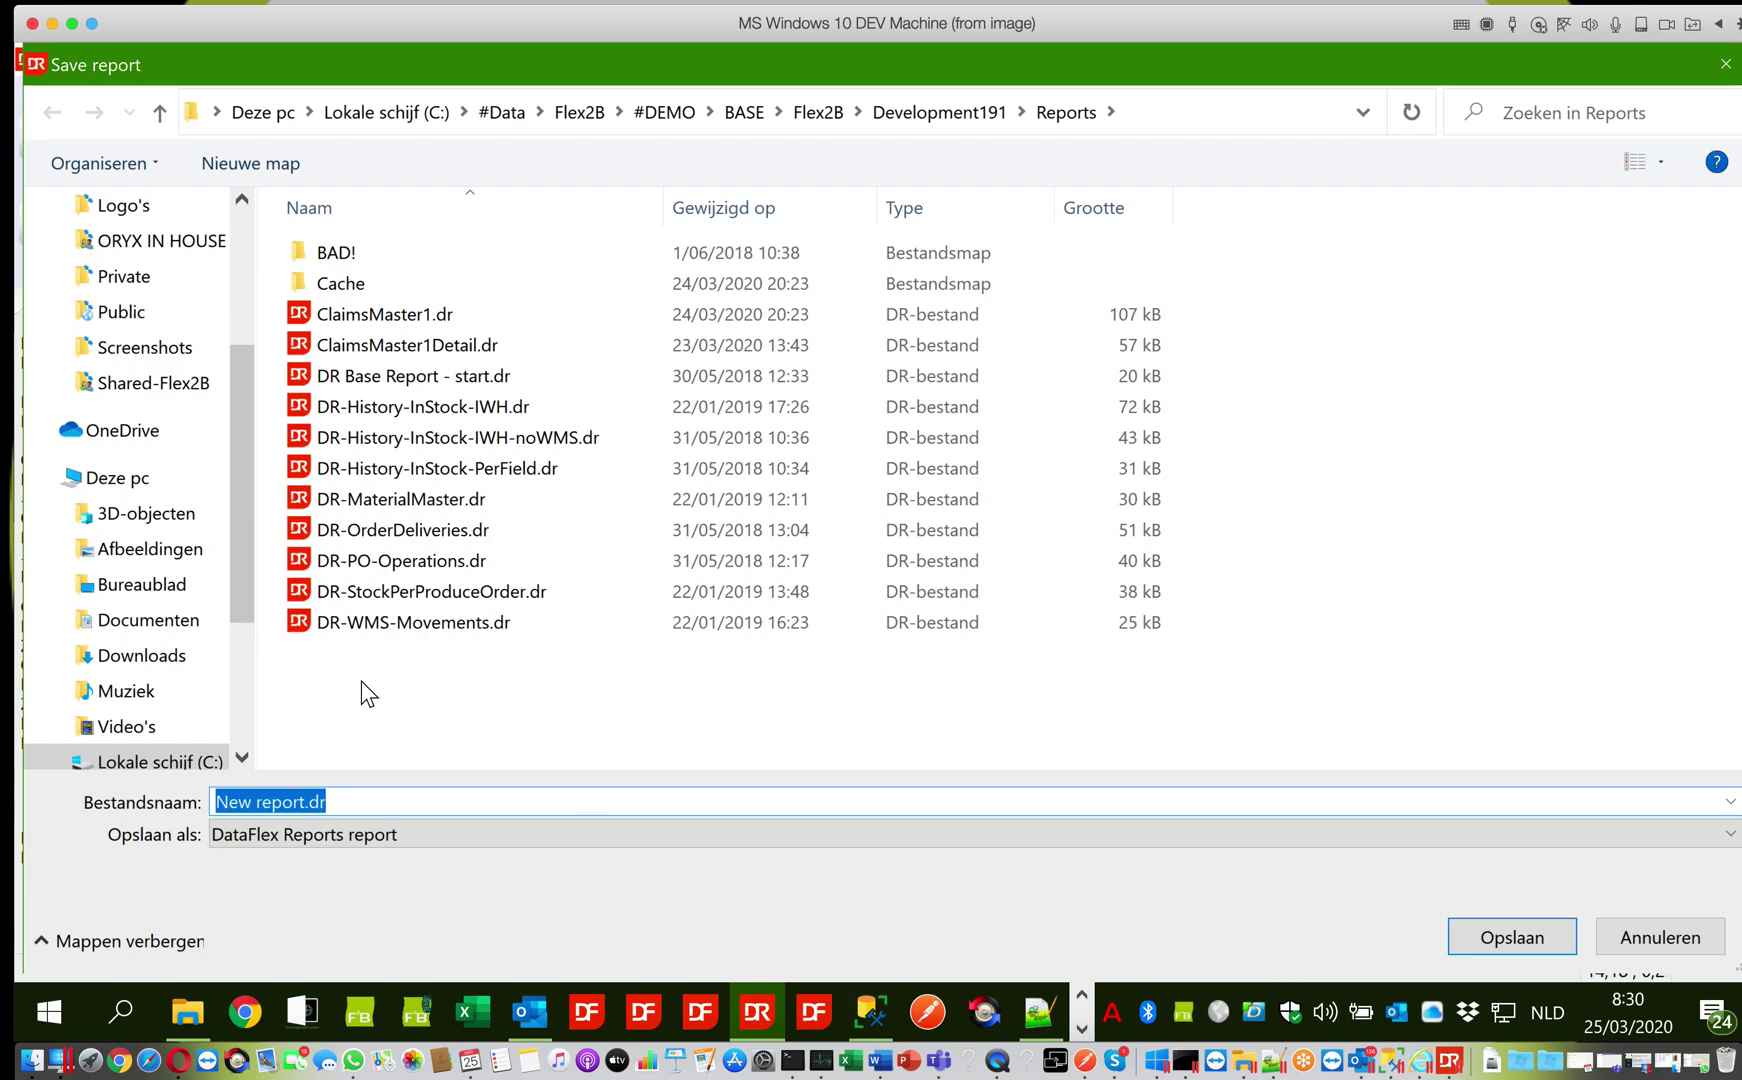
pyautogui.hotkey('shift', 'Left')
pyautogui.hotkey('shift', 'Left')
pyautogui.hotkey('shift', 'Left')
pyautogui.write('Pro')
pyautogui.write('duct')
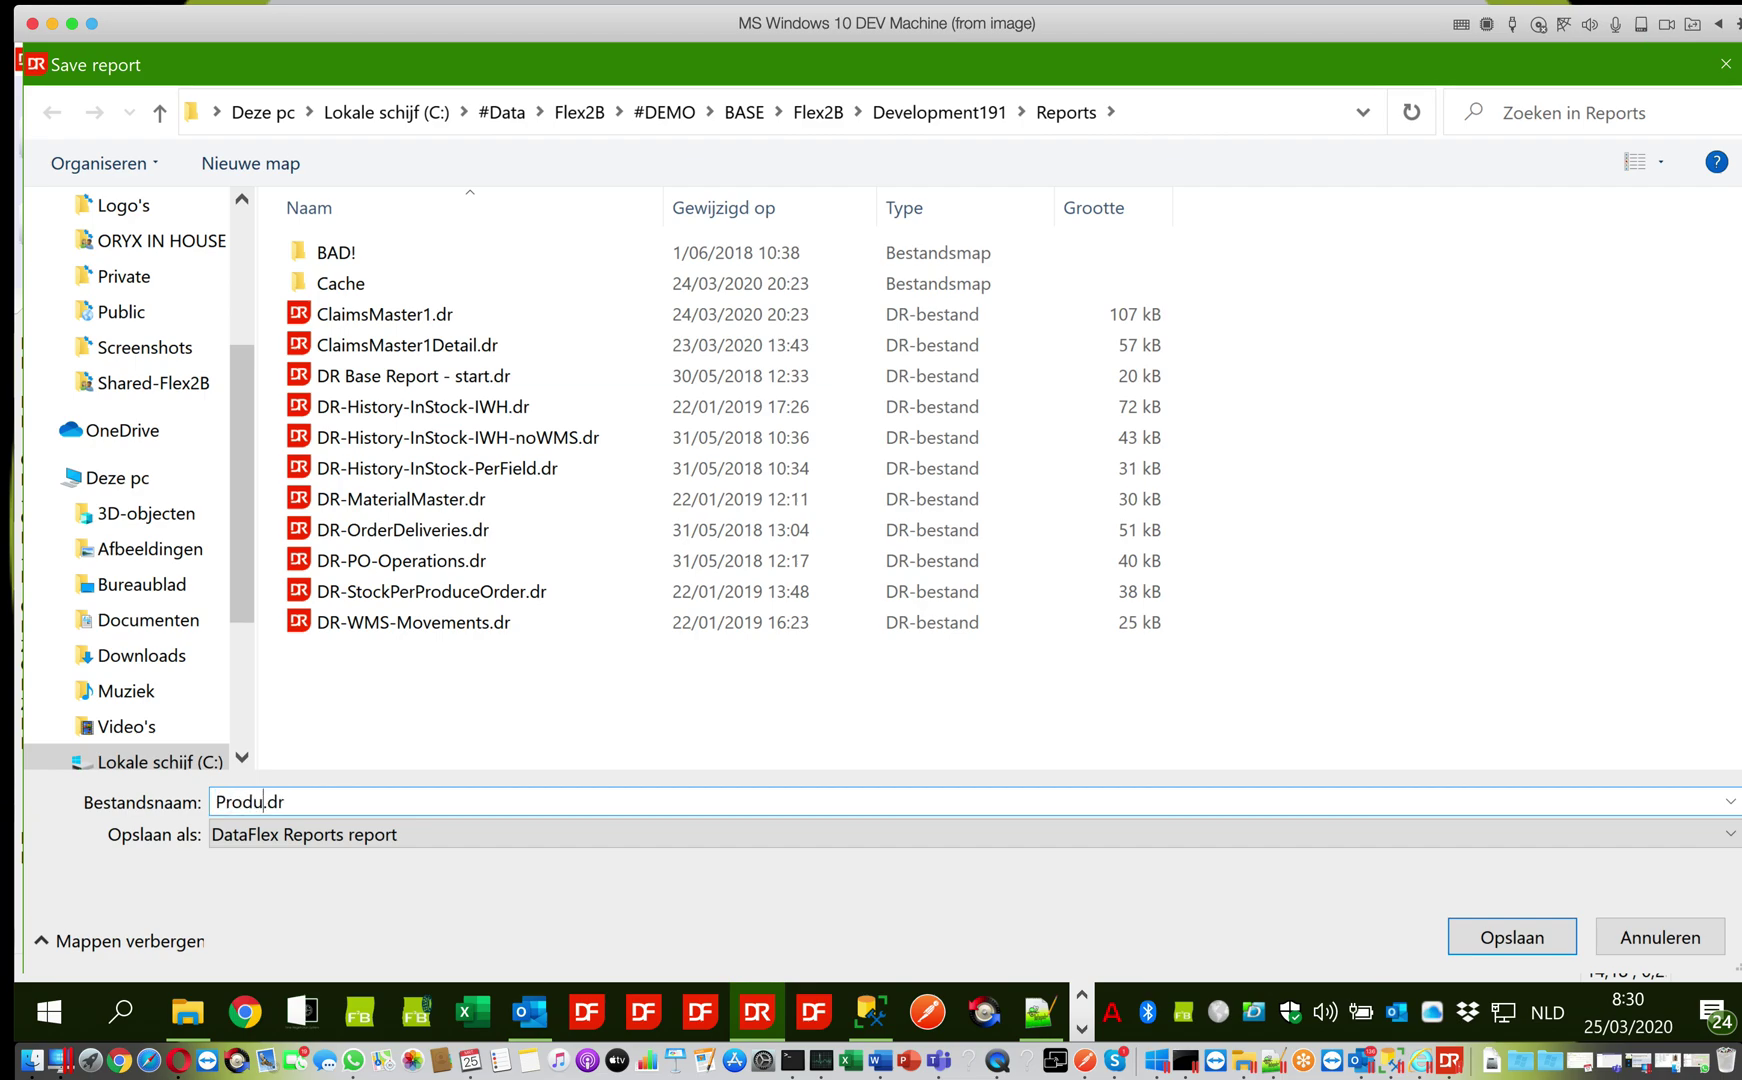
pyautogui.write('ListPerOriginVariety1')
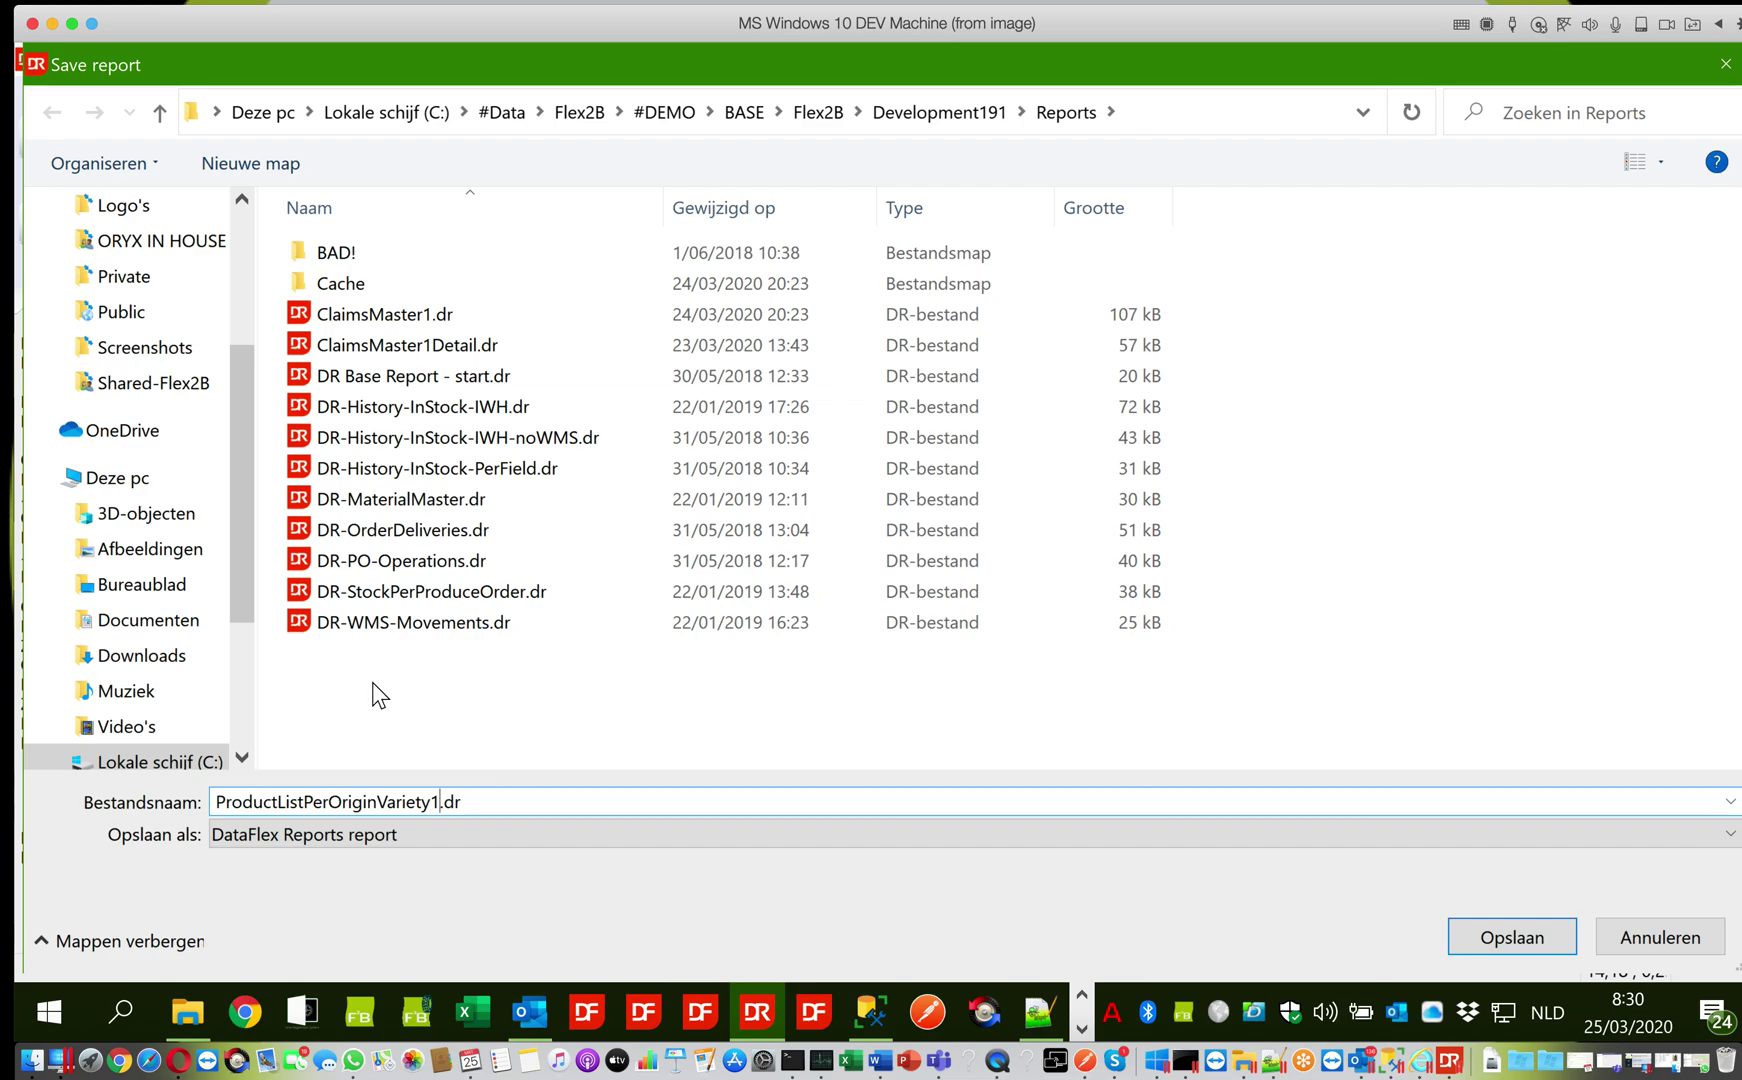
pyautogui.click(469, 800)
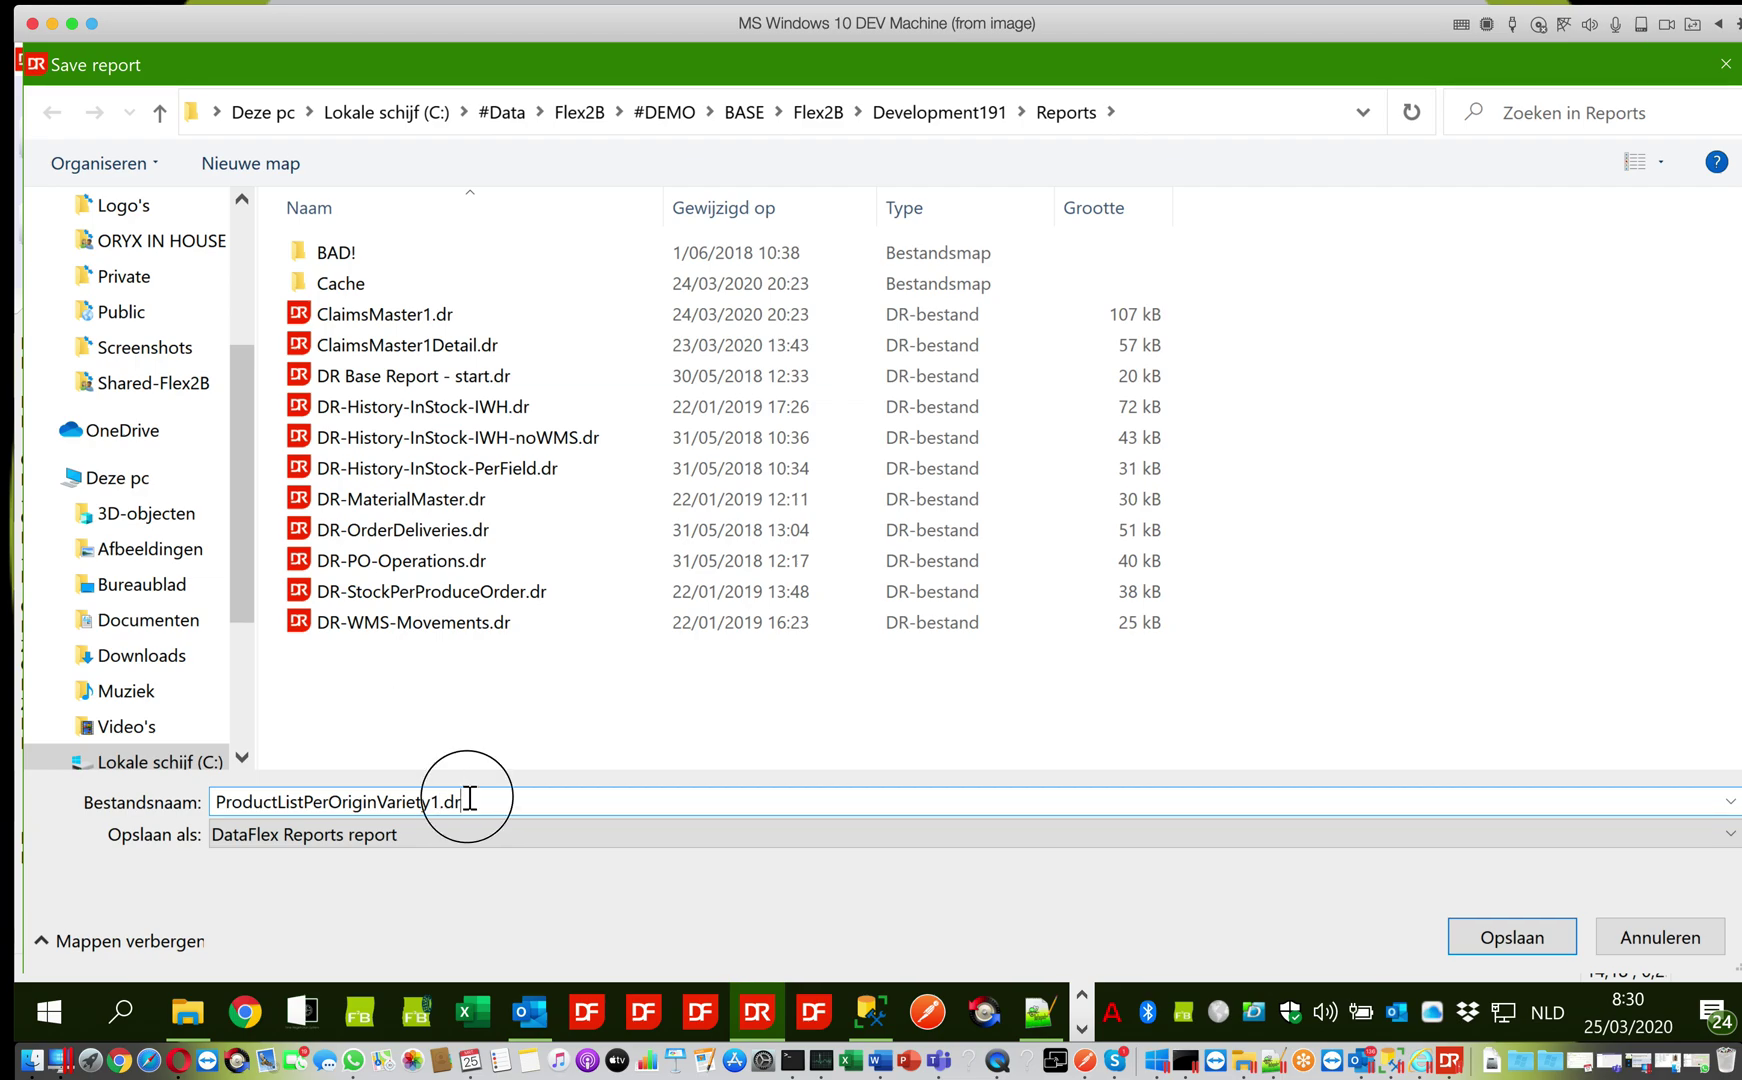
pyautogui.moveTo(469, 800); pyautogui.dragTo(216, 801)
pyautogui.rightClick(263, 810)
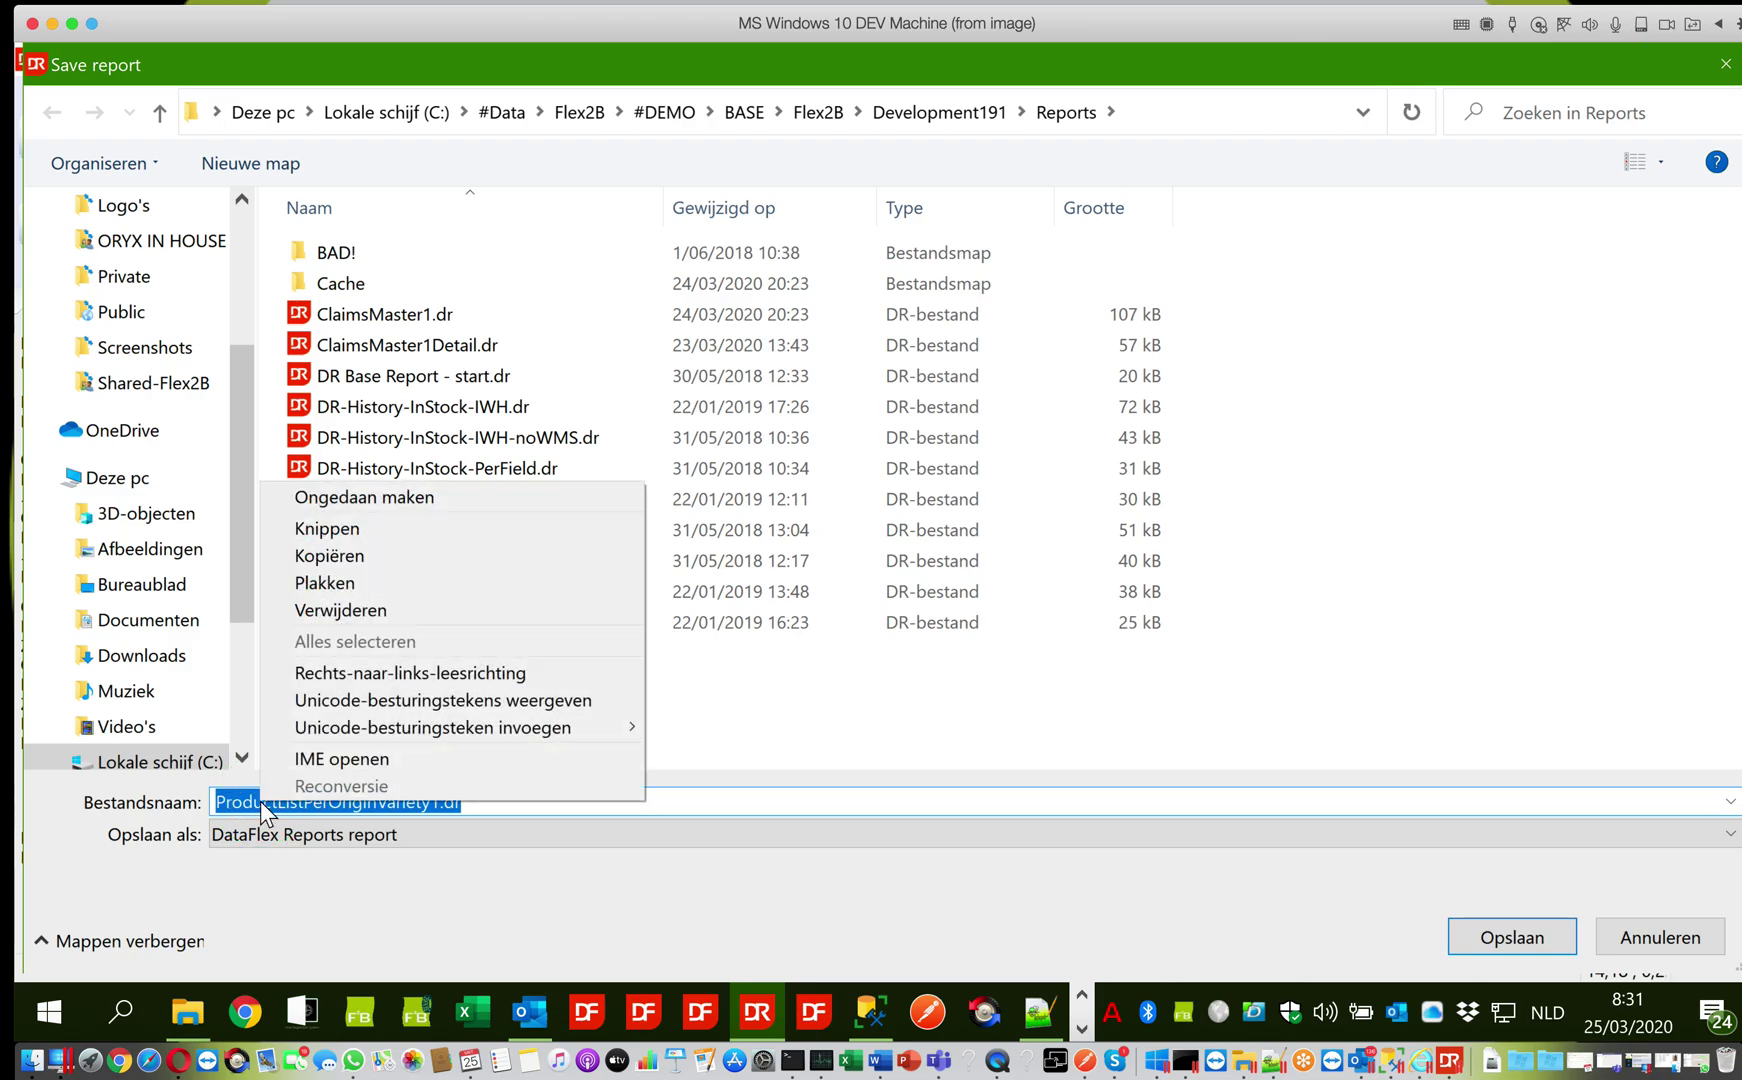
pyautogui.click(322, 560)
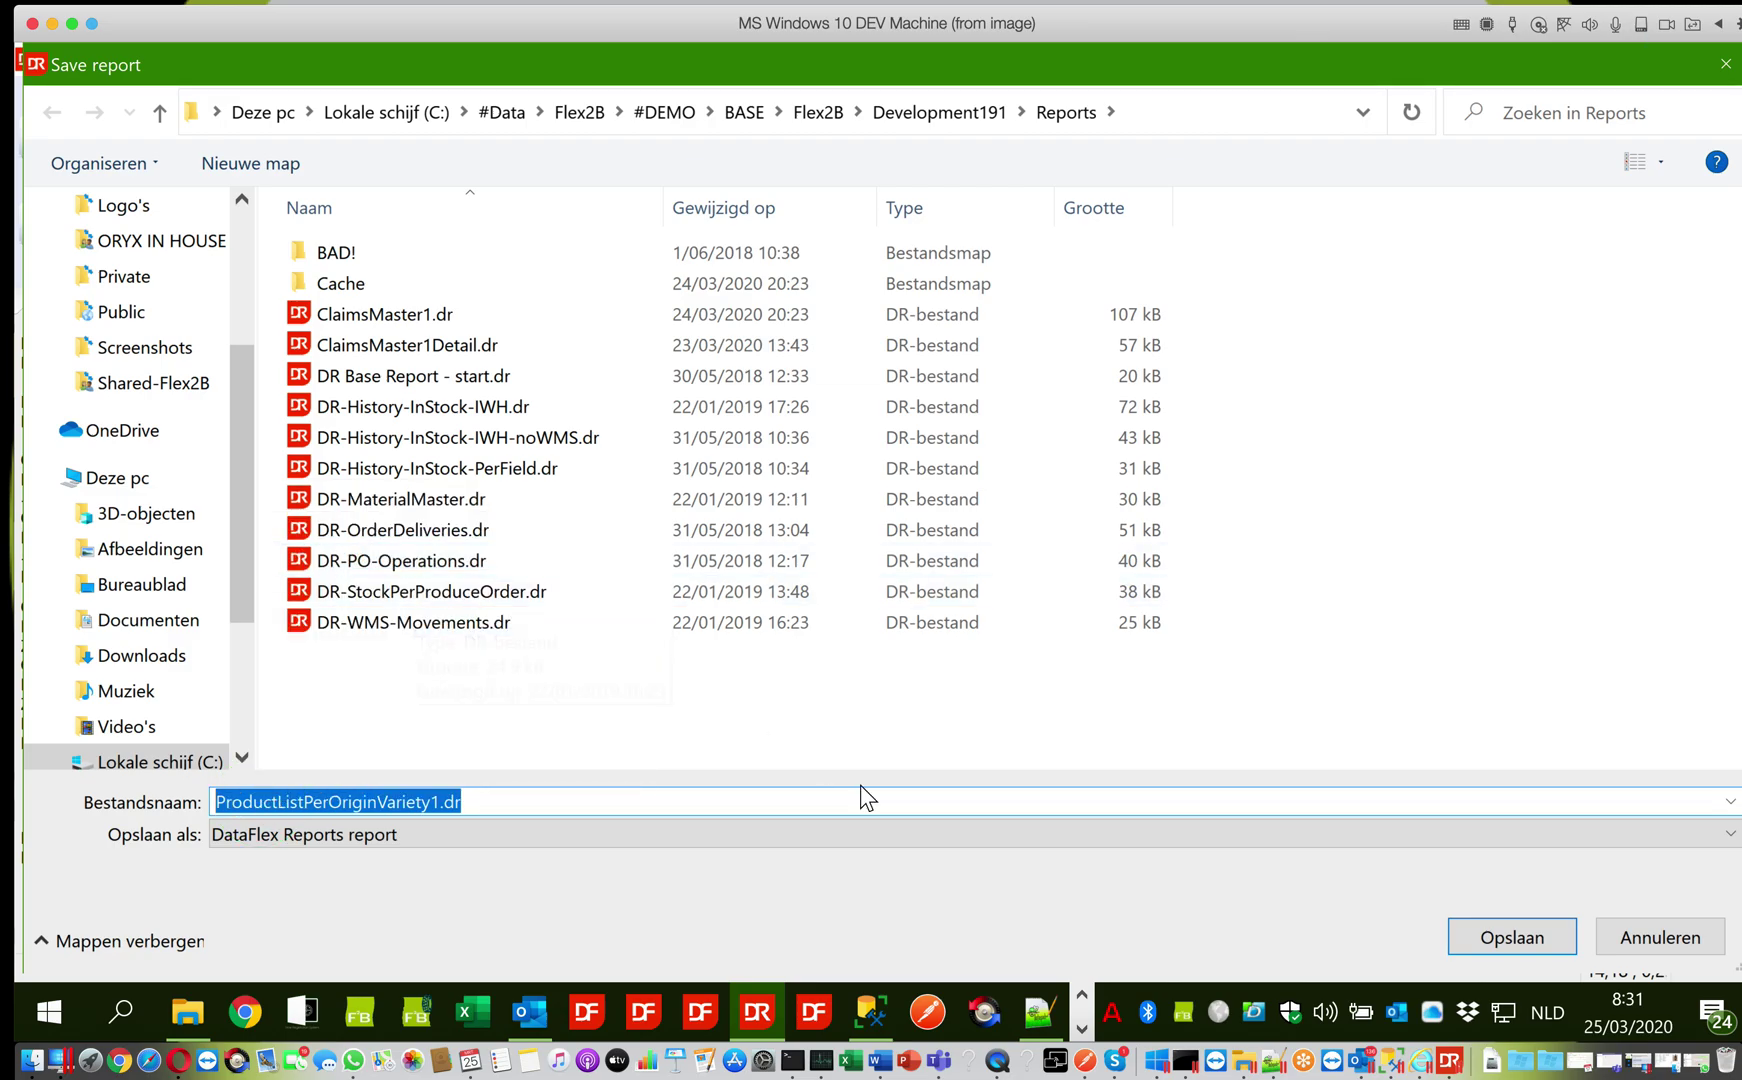
pyautogui.click(1512, 934)
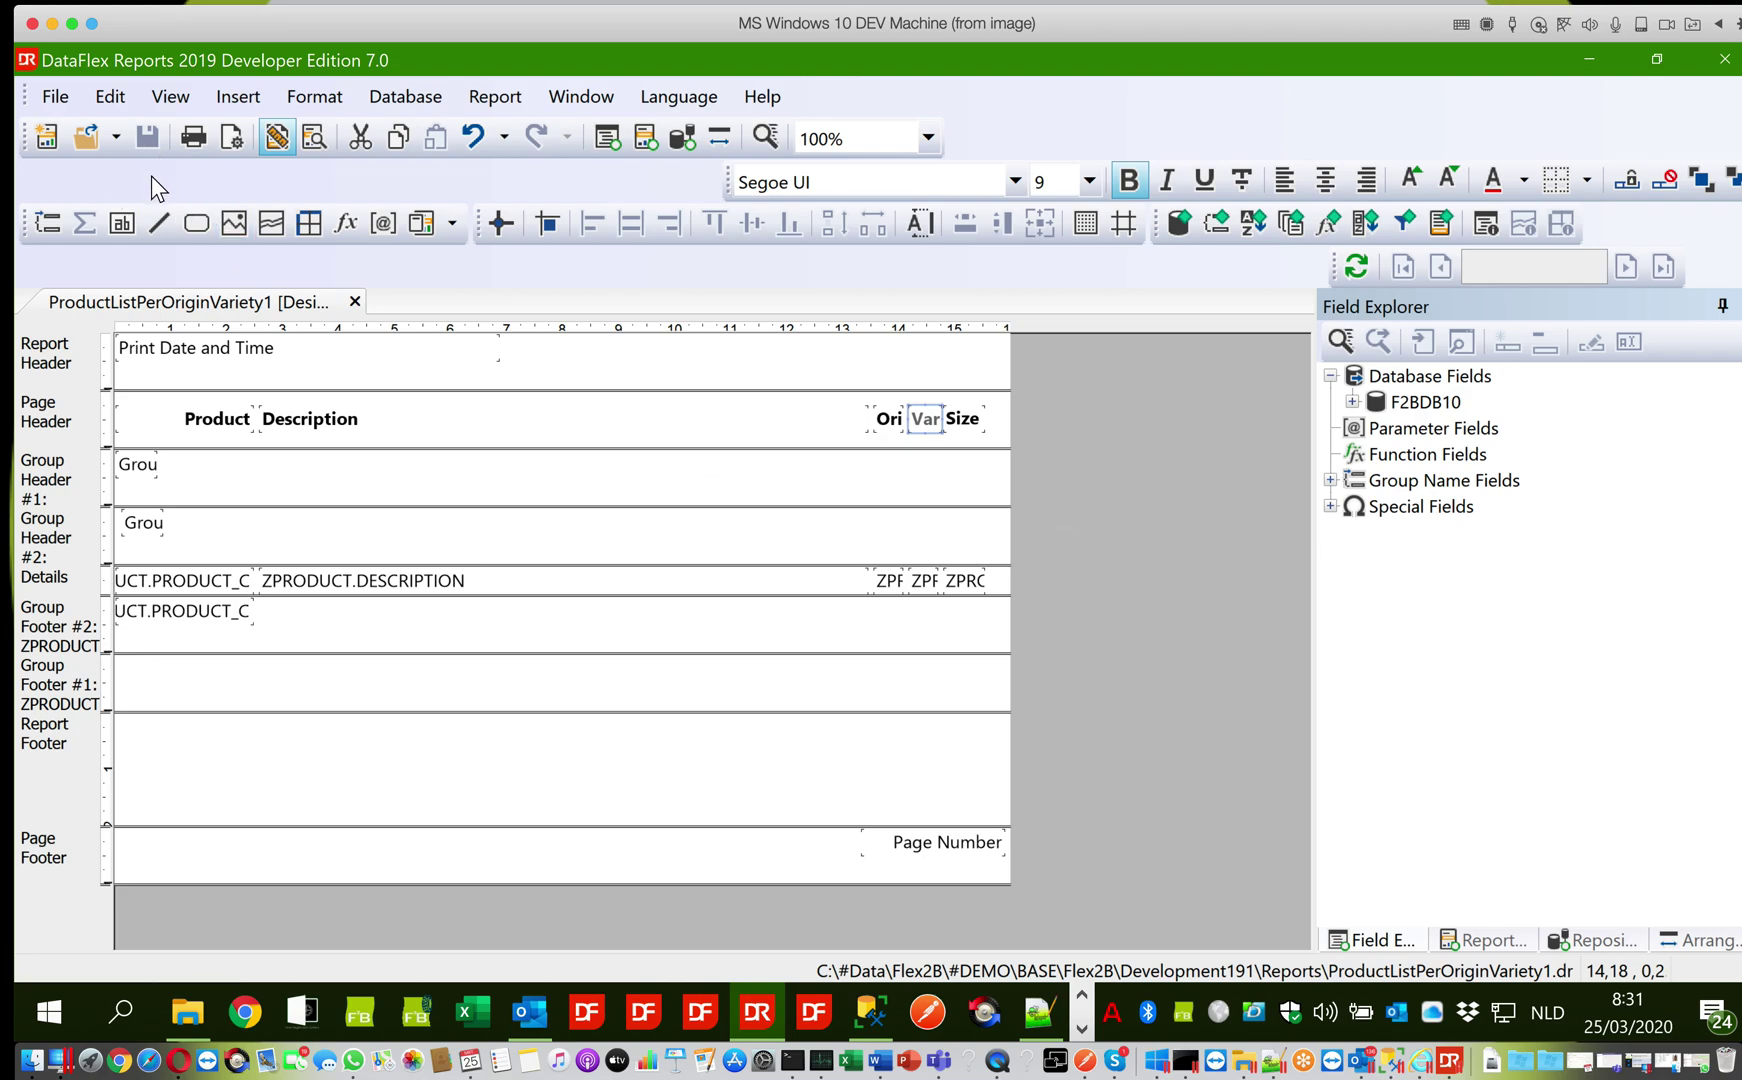
# Preview the report with refreshed data and scroll through its 84 pages
pyautogui.press('F5')
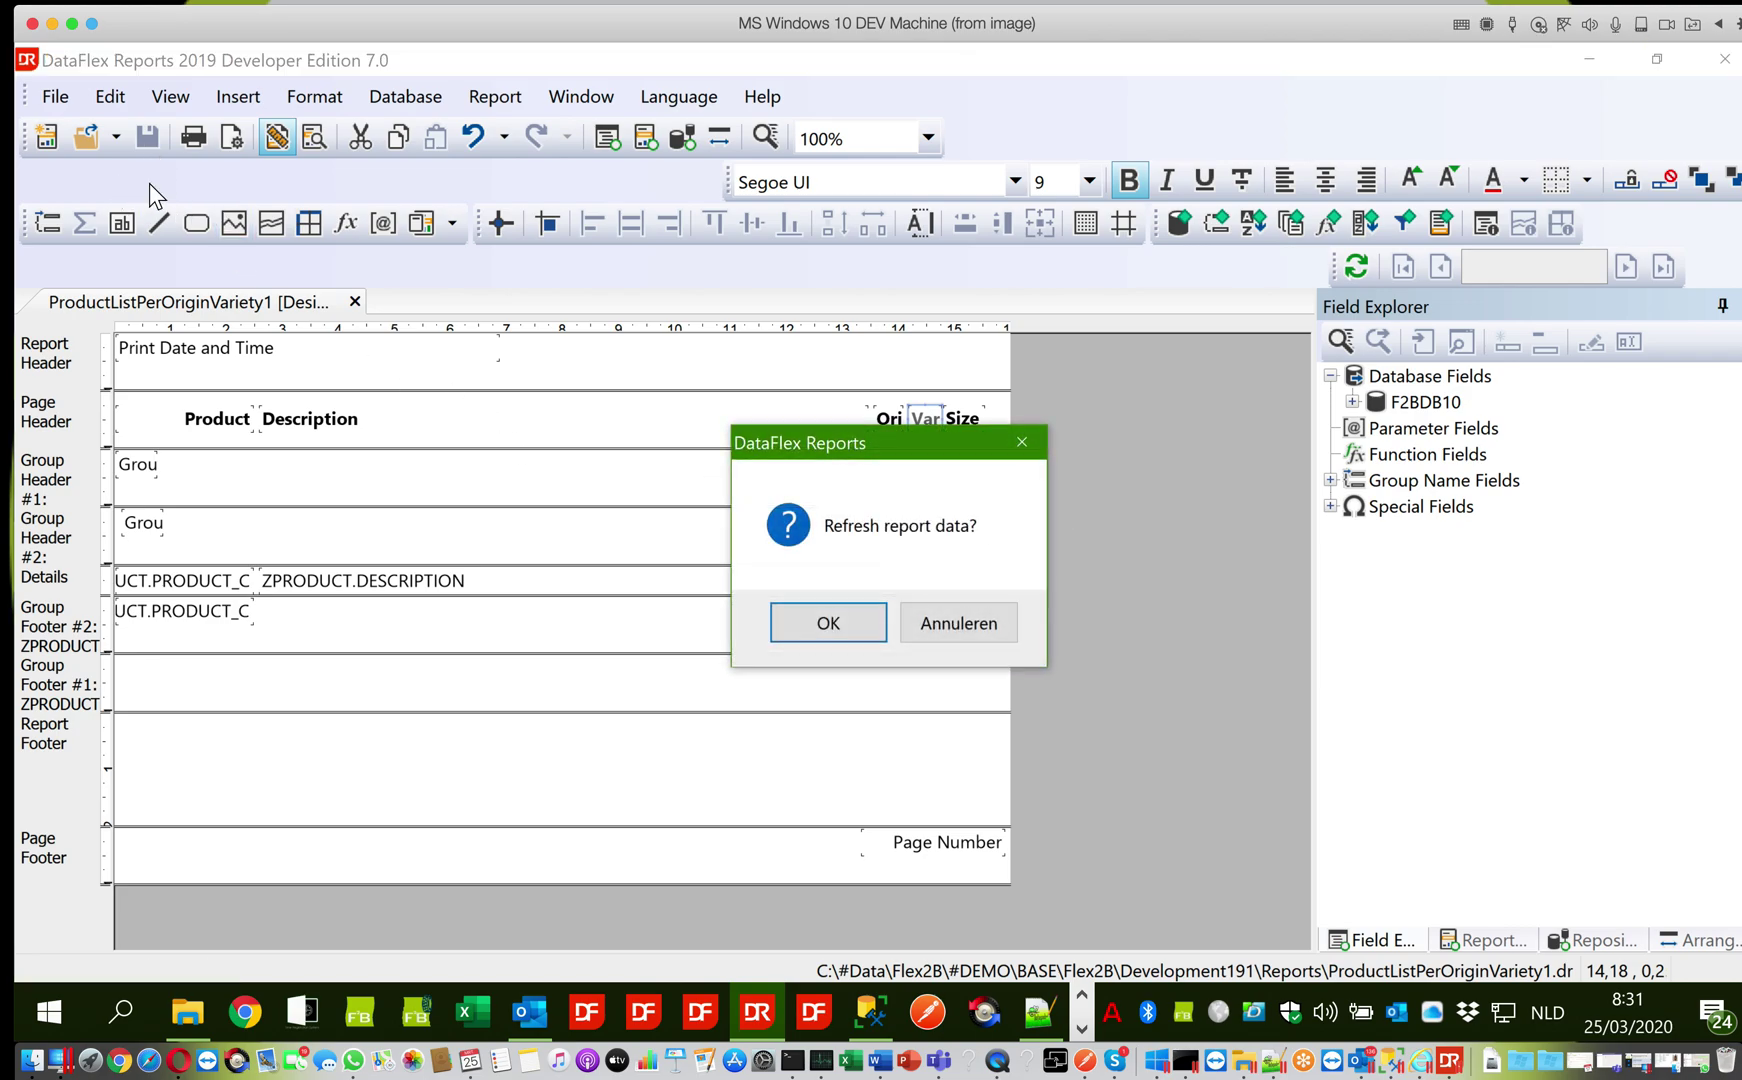
pyautogui.click(789, 618)
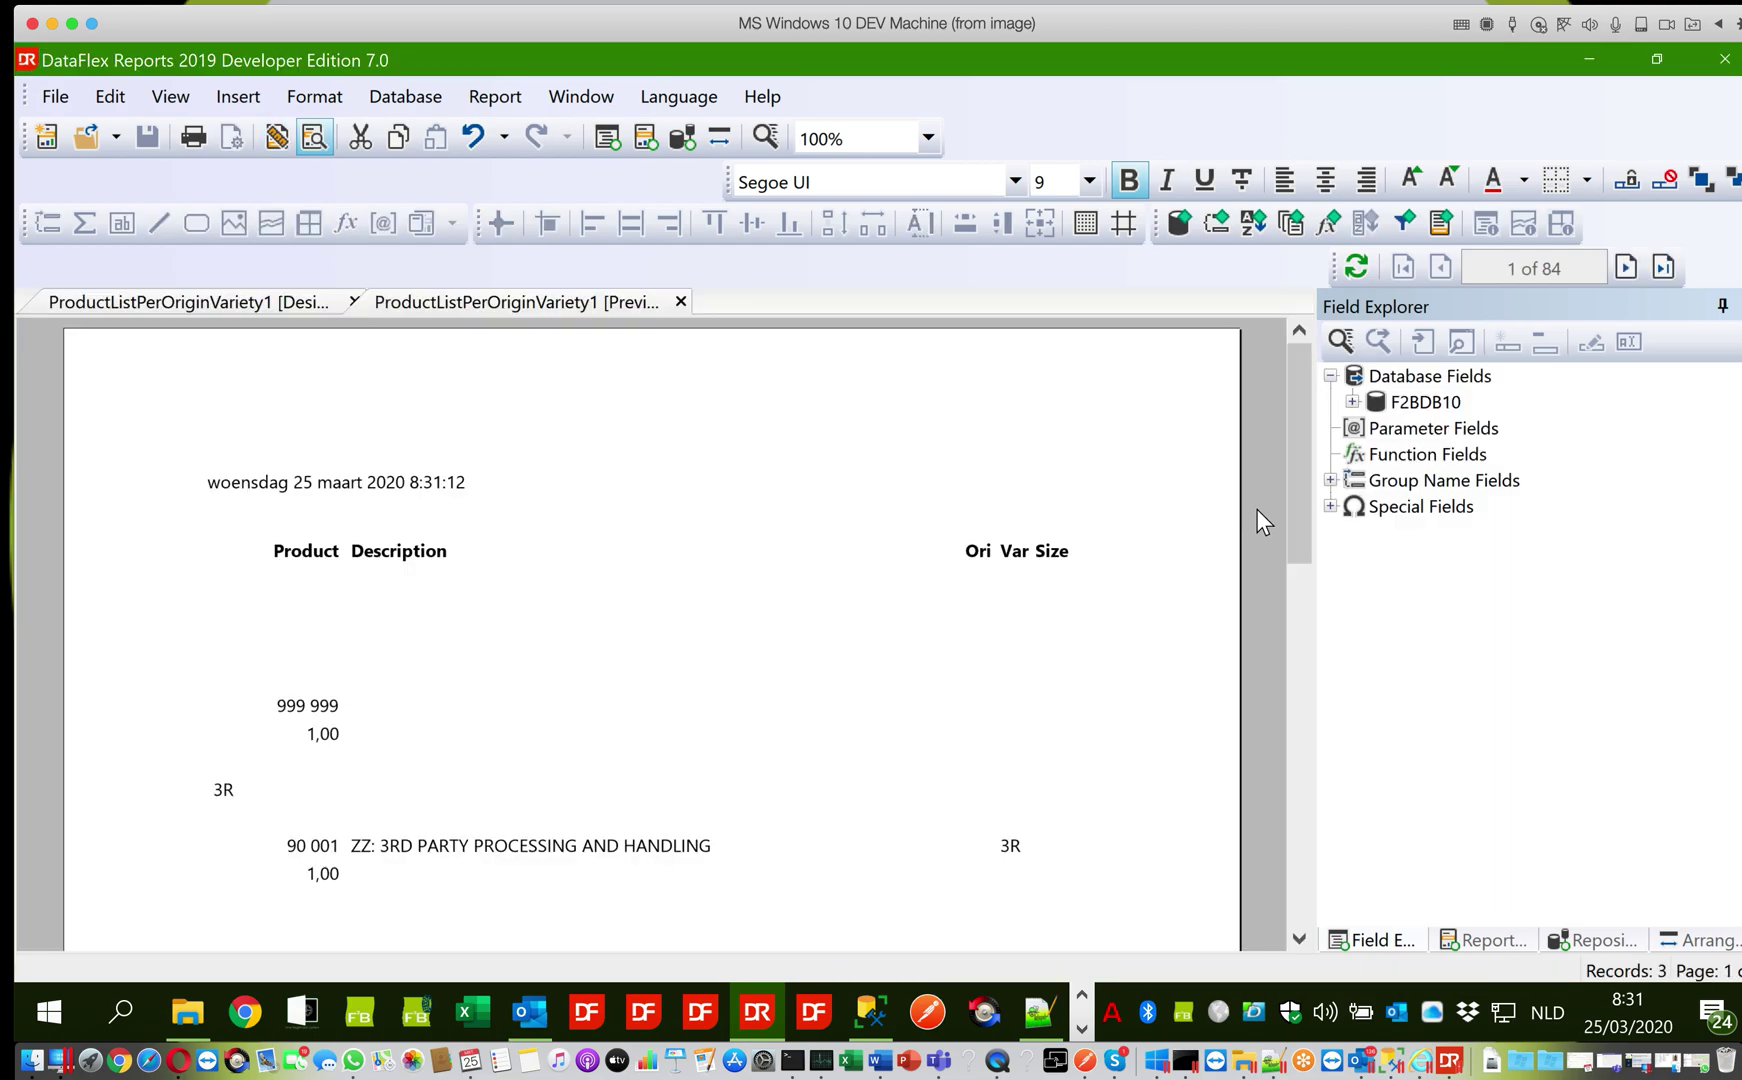
pyautogui.moveTo(1292, 484); pyautogui.dragTo(1298, 444)
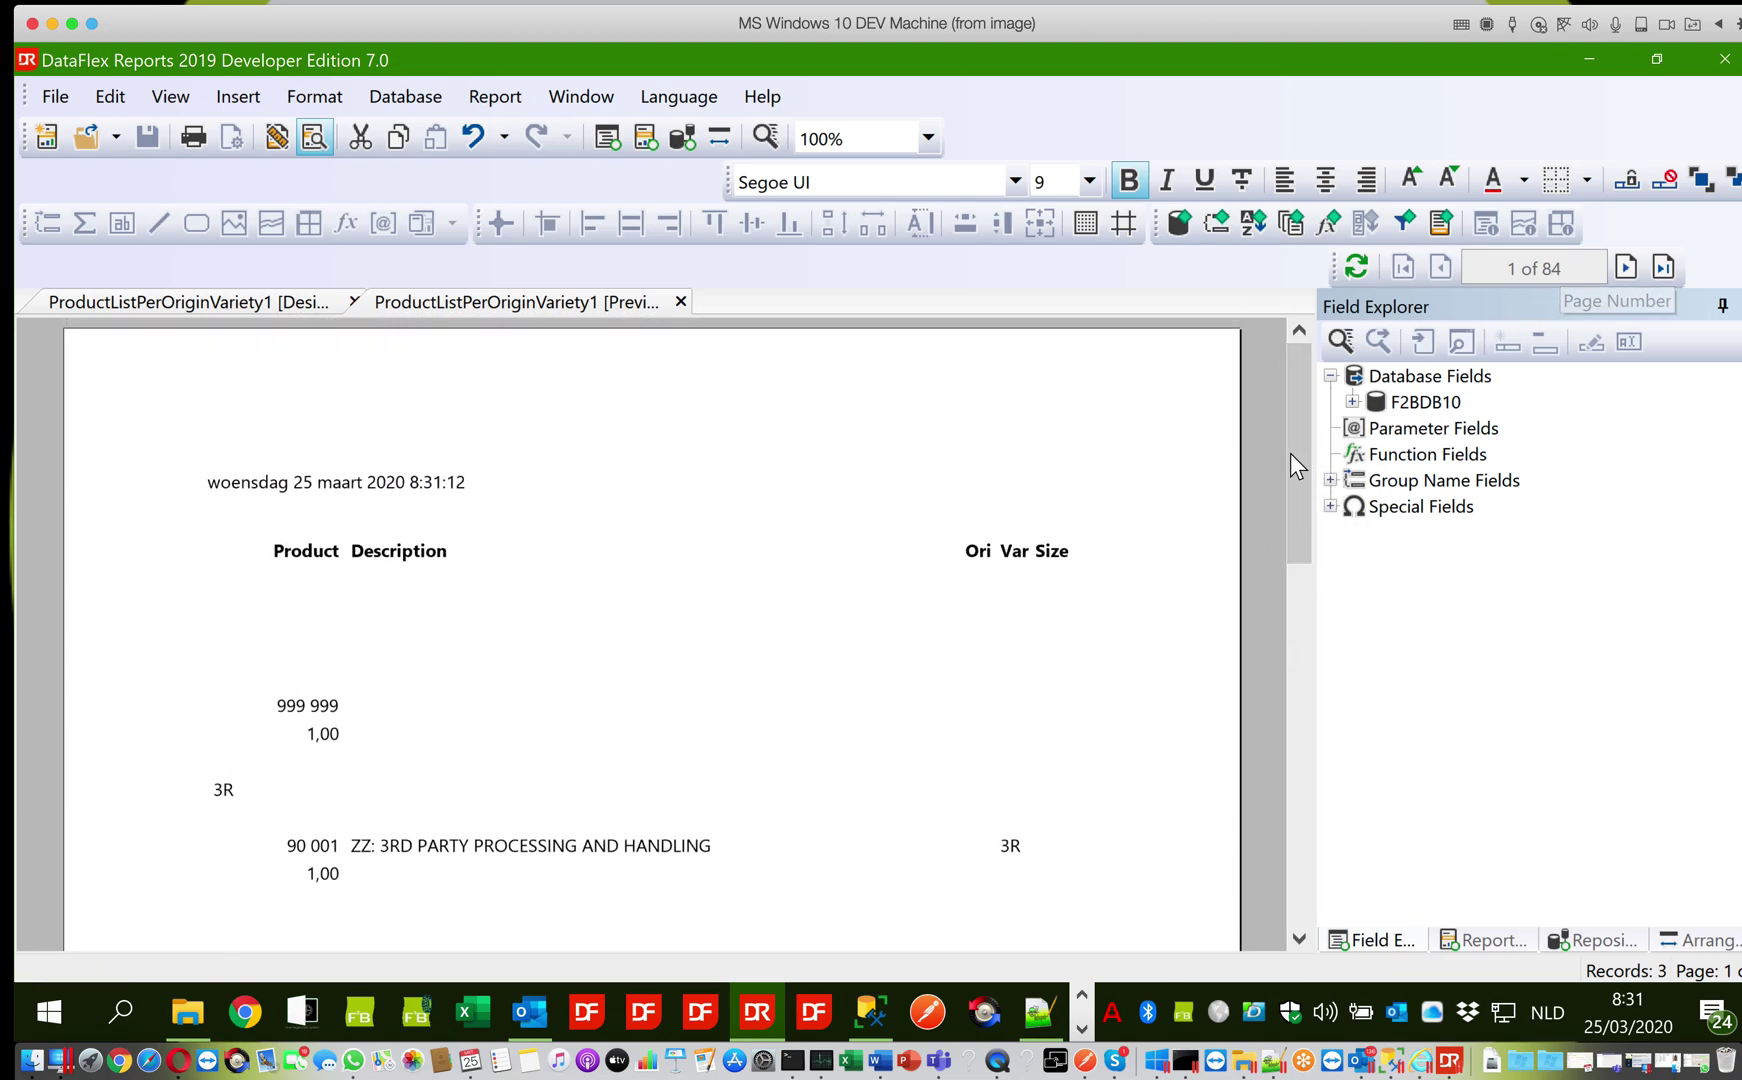
# Shorten the group header bands in the report design
pyautogui.click(311, 305)
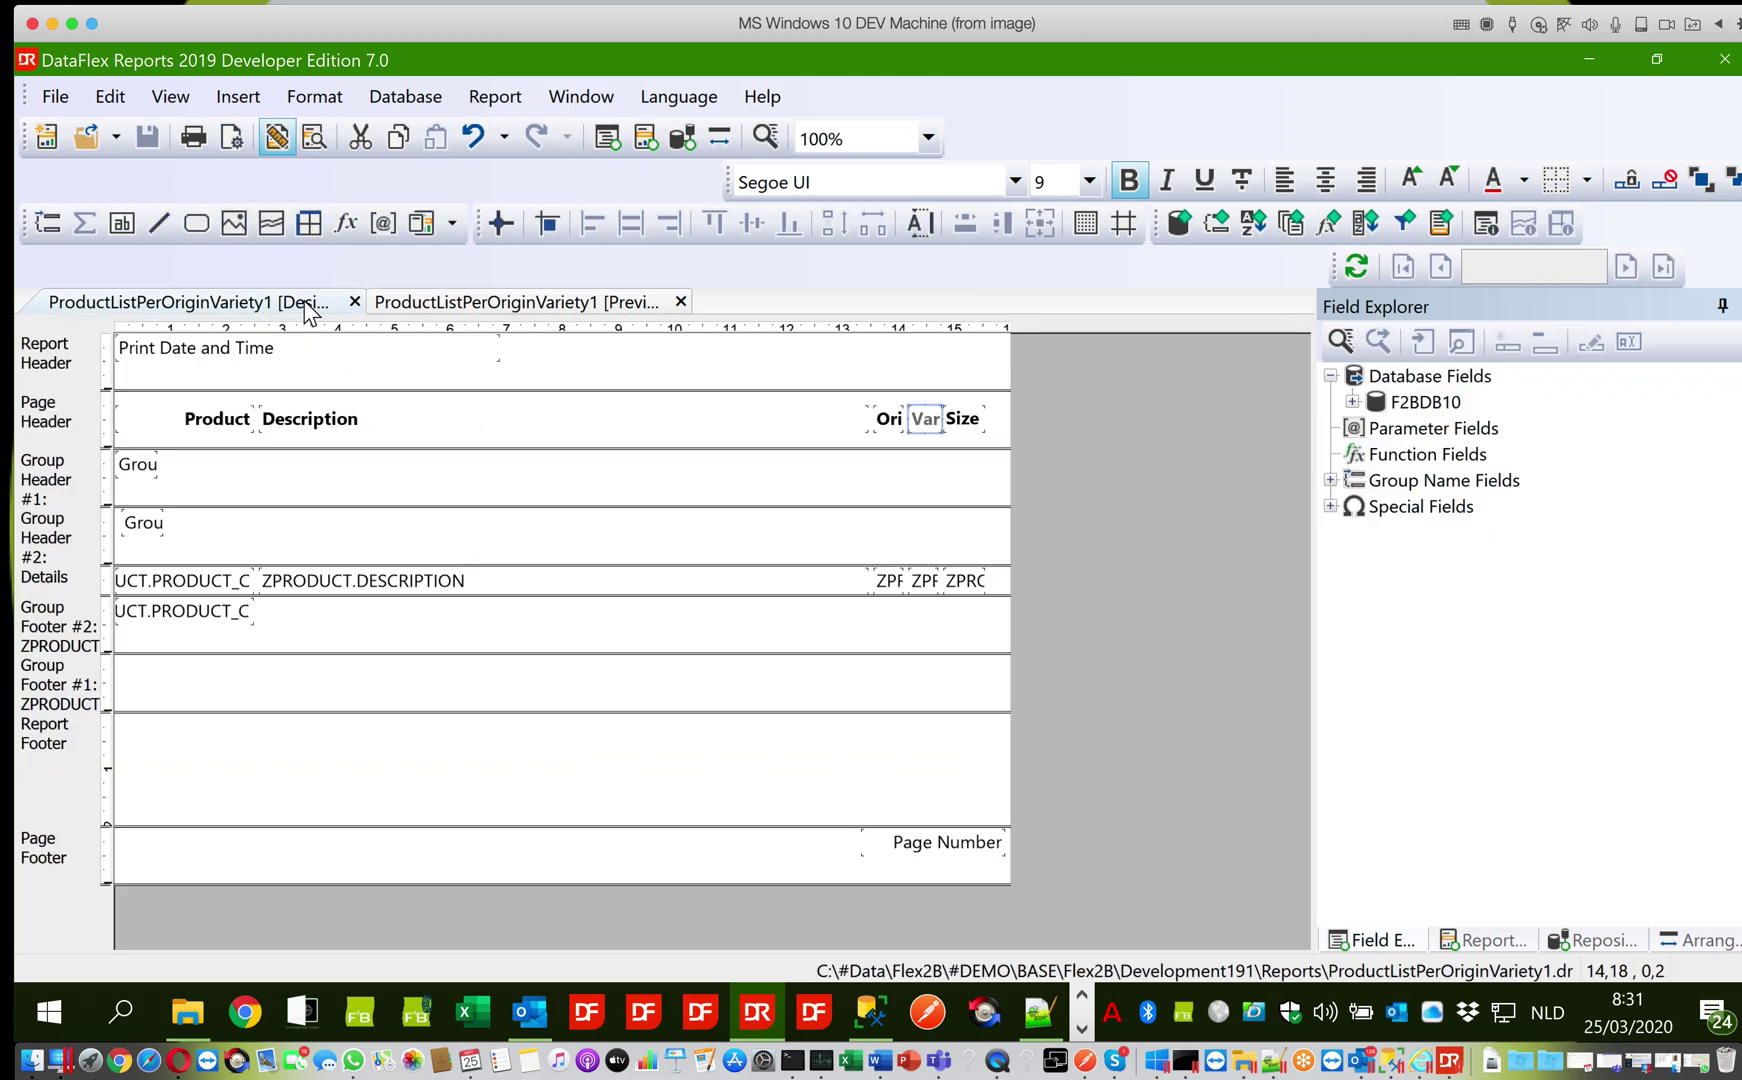
pyautogui.moveTo(245, 505)
pyautogui.mouseDown()
pyautogui.moveTo(246, 478)
pyautogui.moveTo(233, 511)
pyautogui.mouseUp()
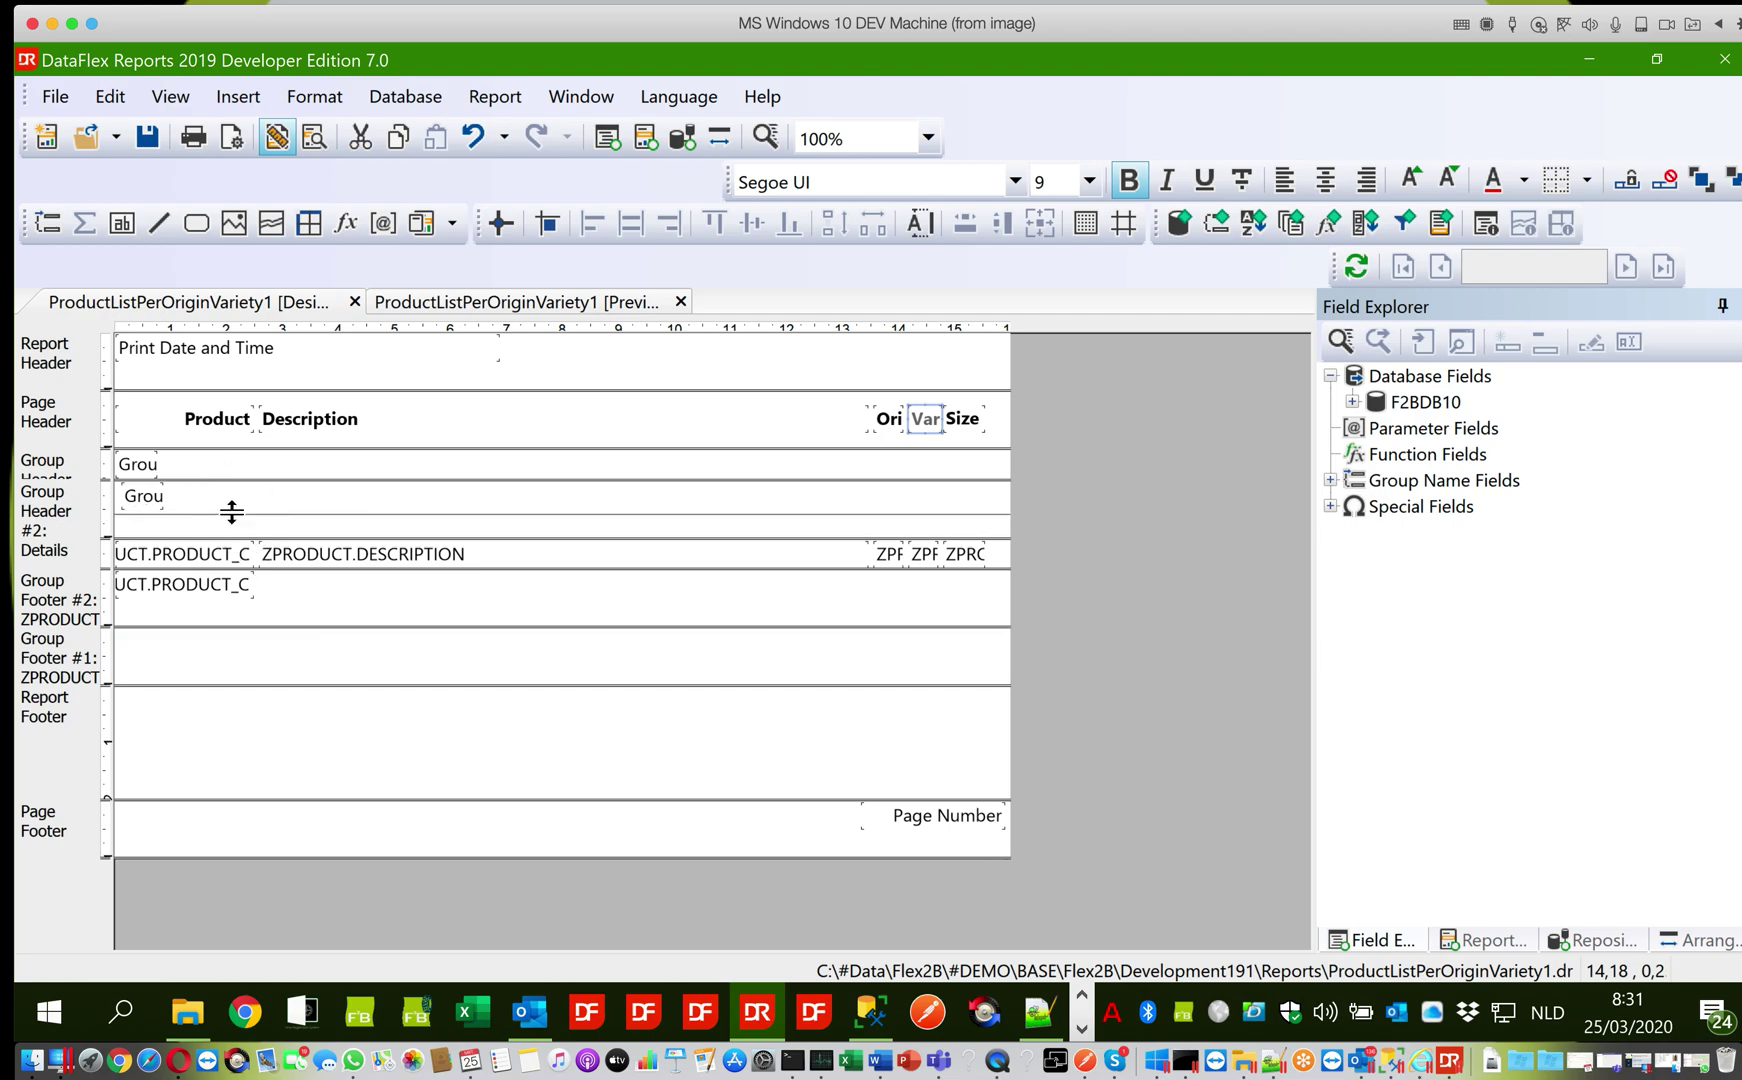
pyautogui.click(145, 601)
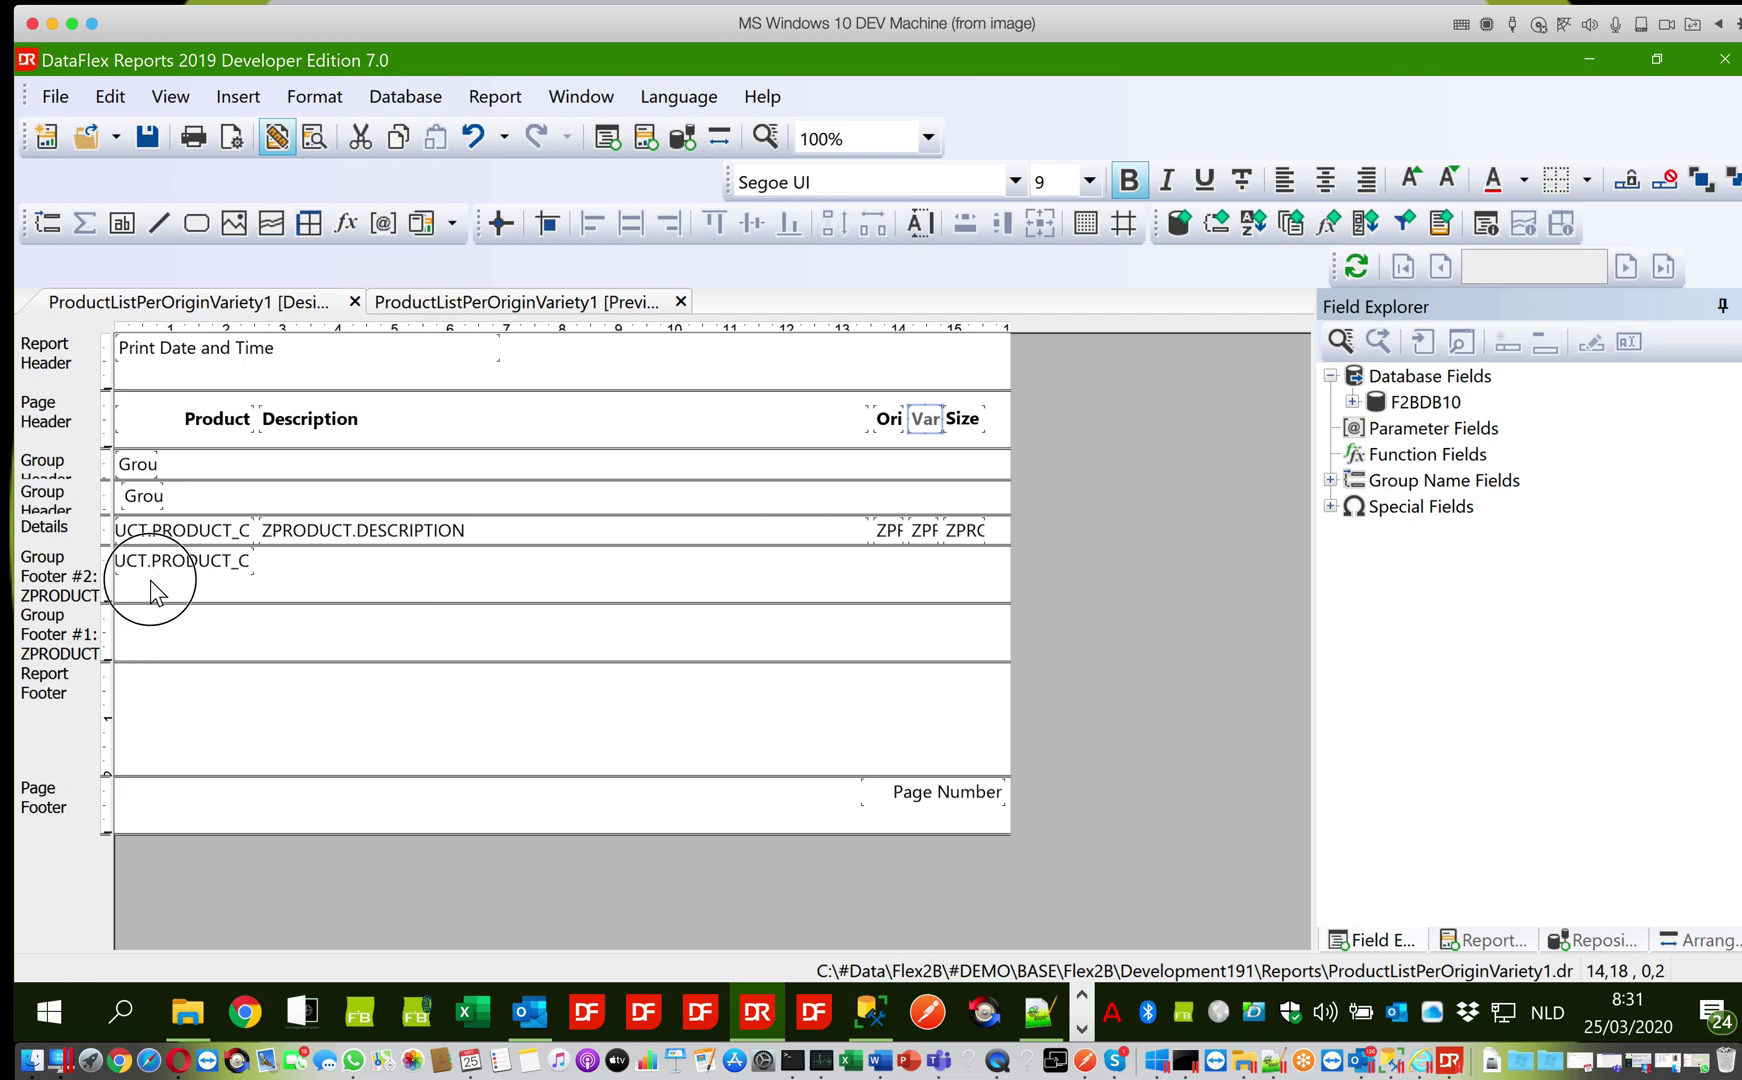
# Move the Count of ZPRODUCT.PRODUCT_C field from Group Footer #2 into Group Header #2
pyautogui.click(184, 566)
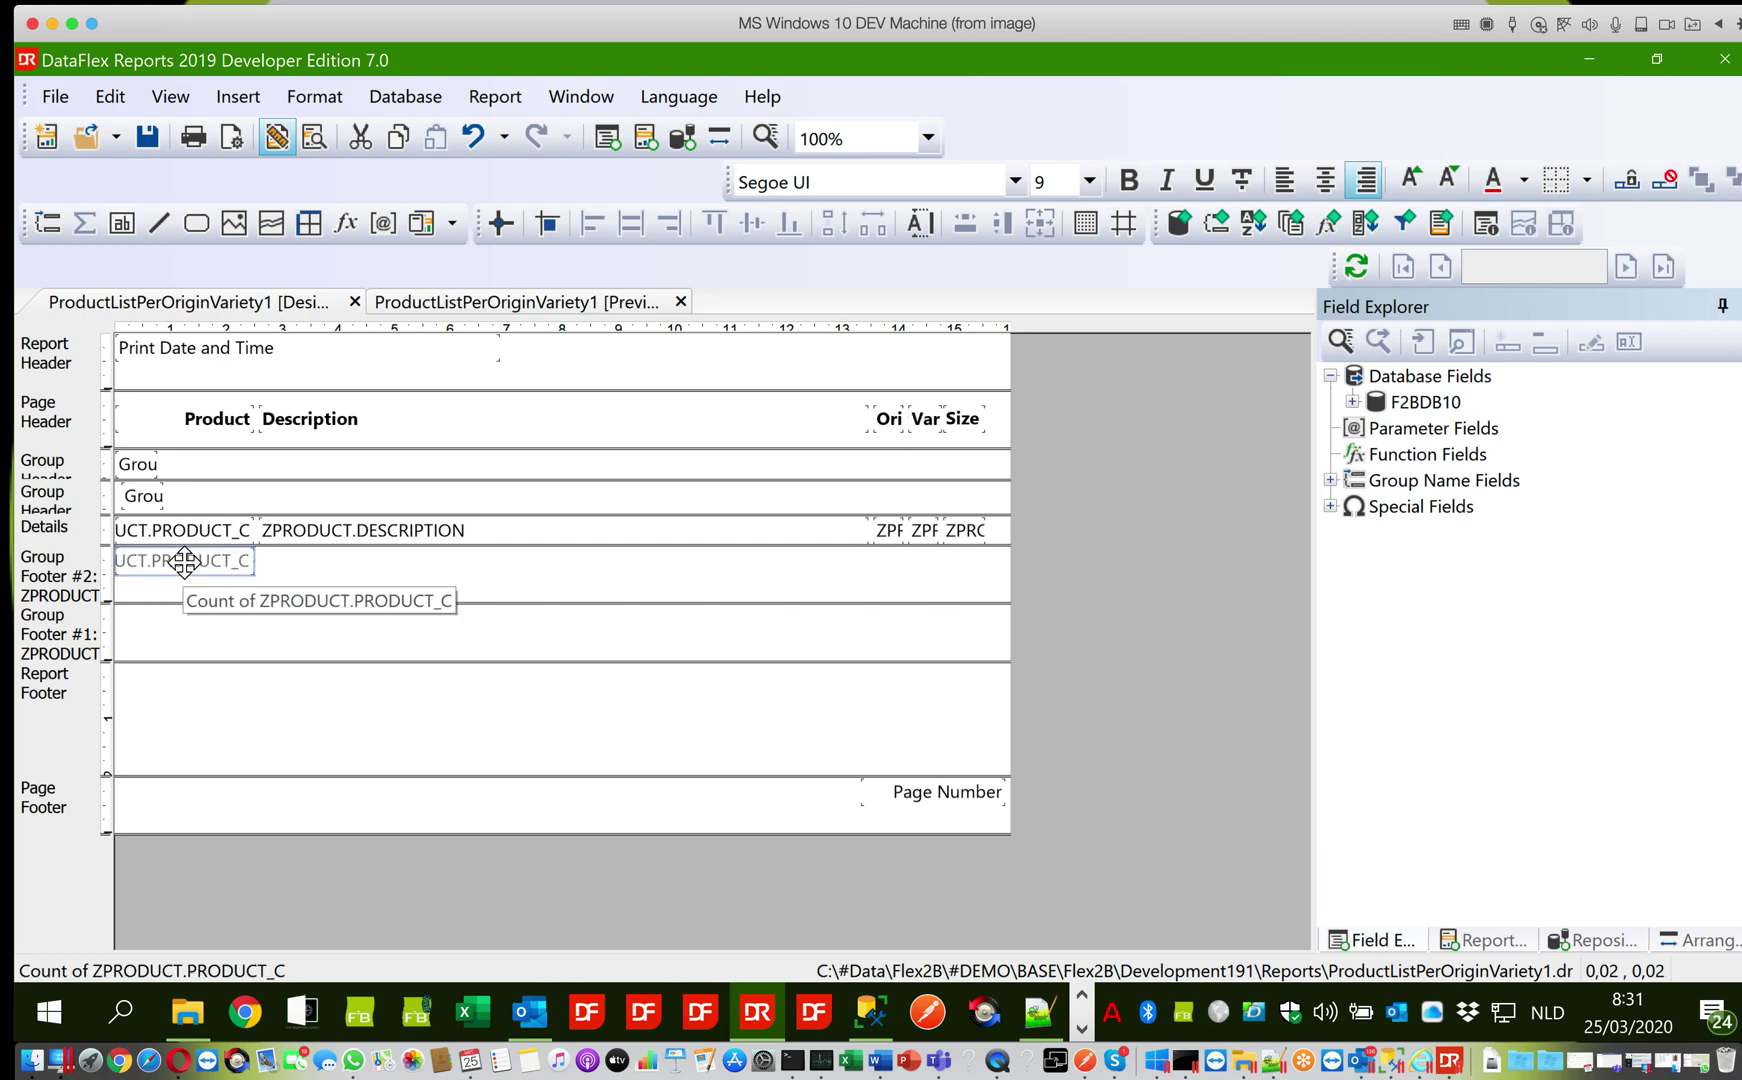
pyautogui.moveTo(184, 562); pyautogui.dragTo(389, 495)
pyautogui.click(255, 475)
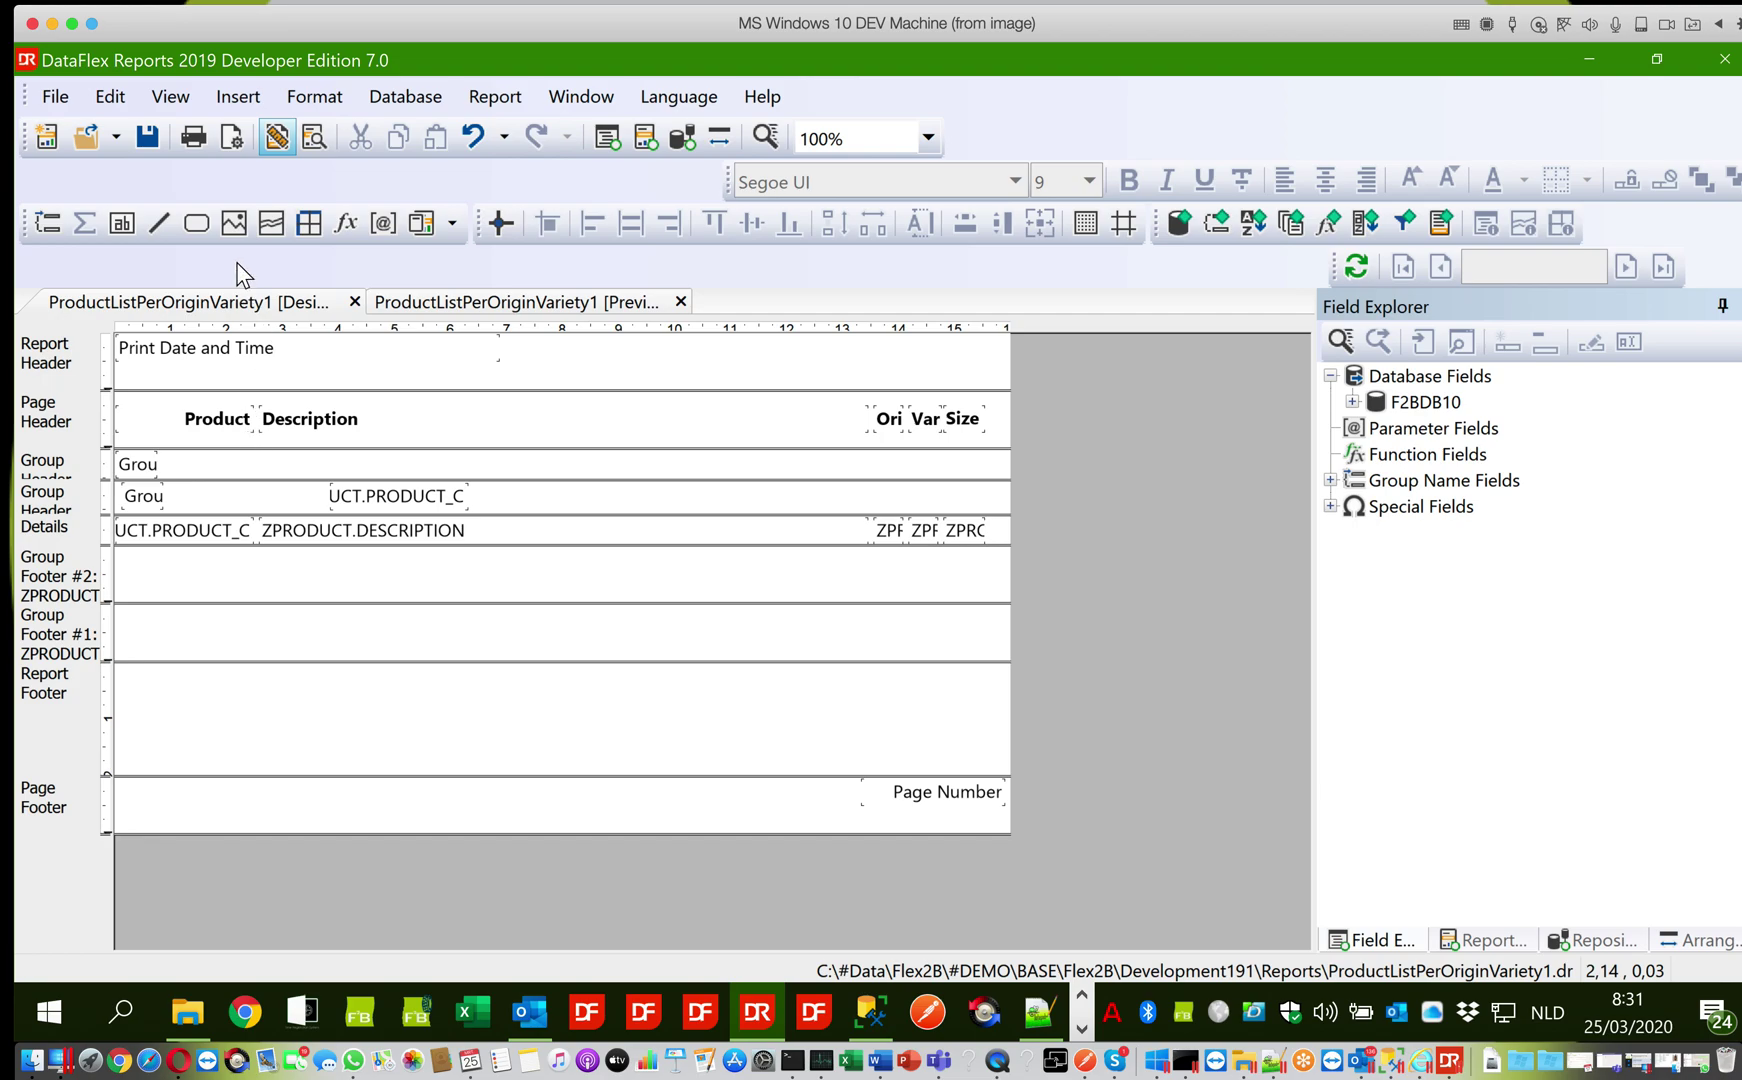
# Add a 'Materials Defined:' text box to the second group header
pyautogui.click(238, 96)
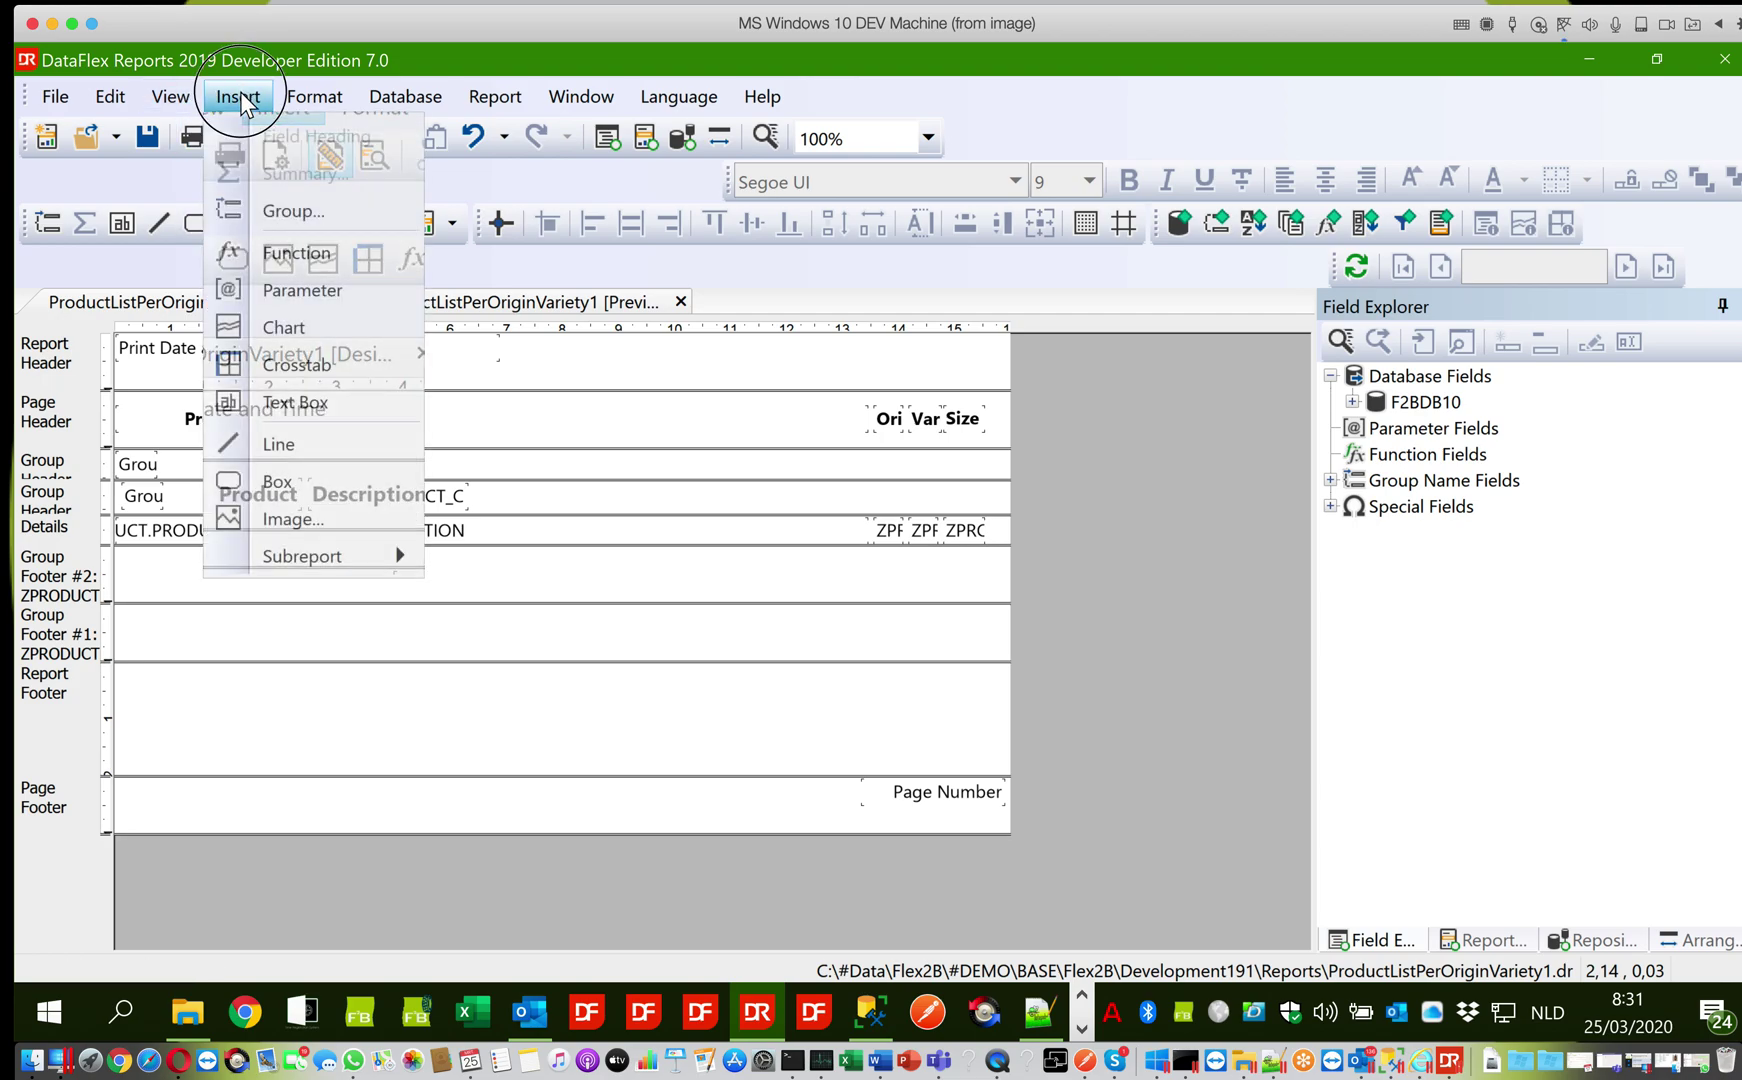
pyautogui.click(265, 405)
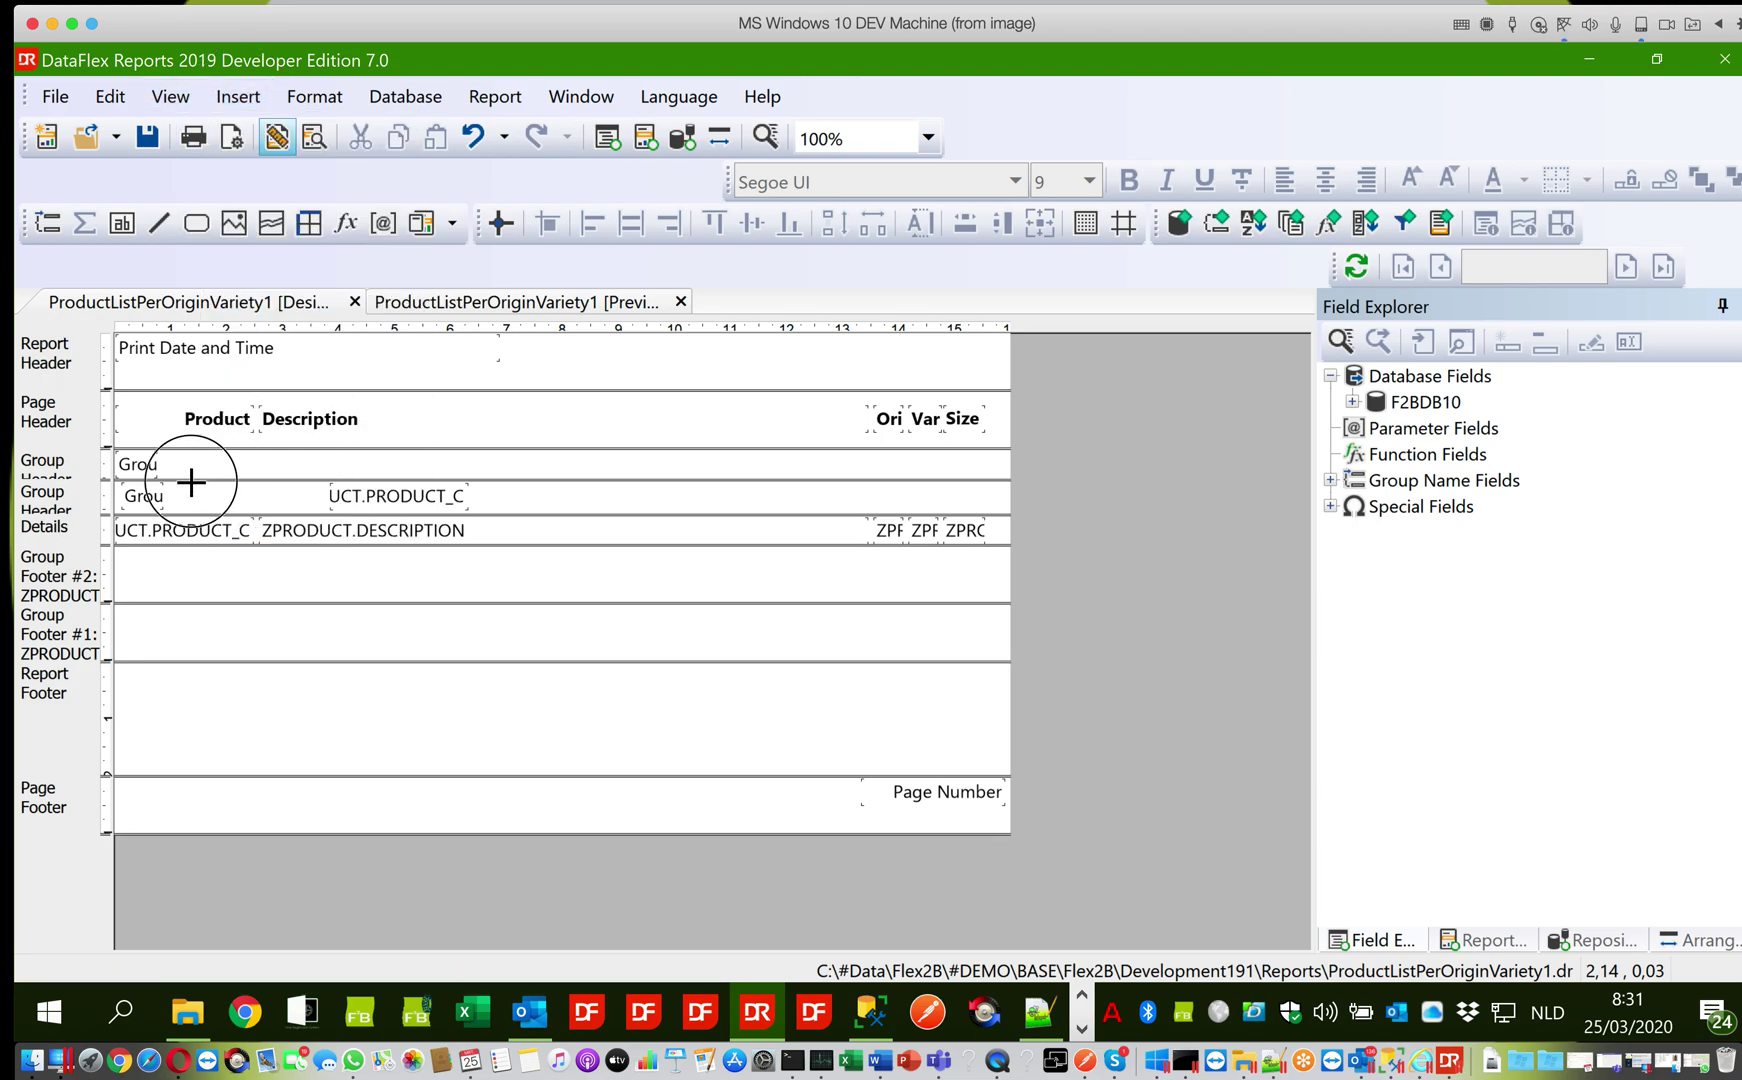
pyautogui.click(191, 482)
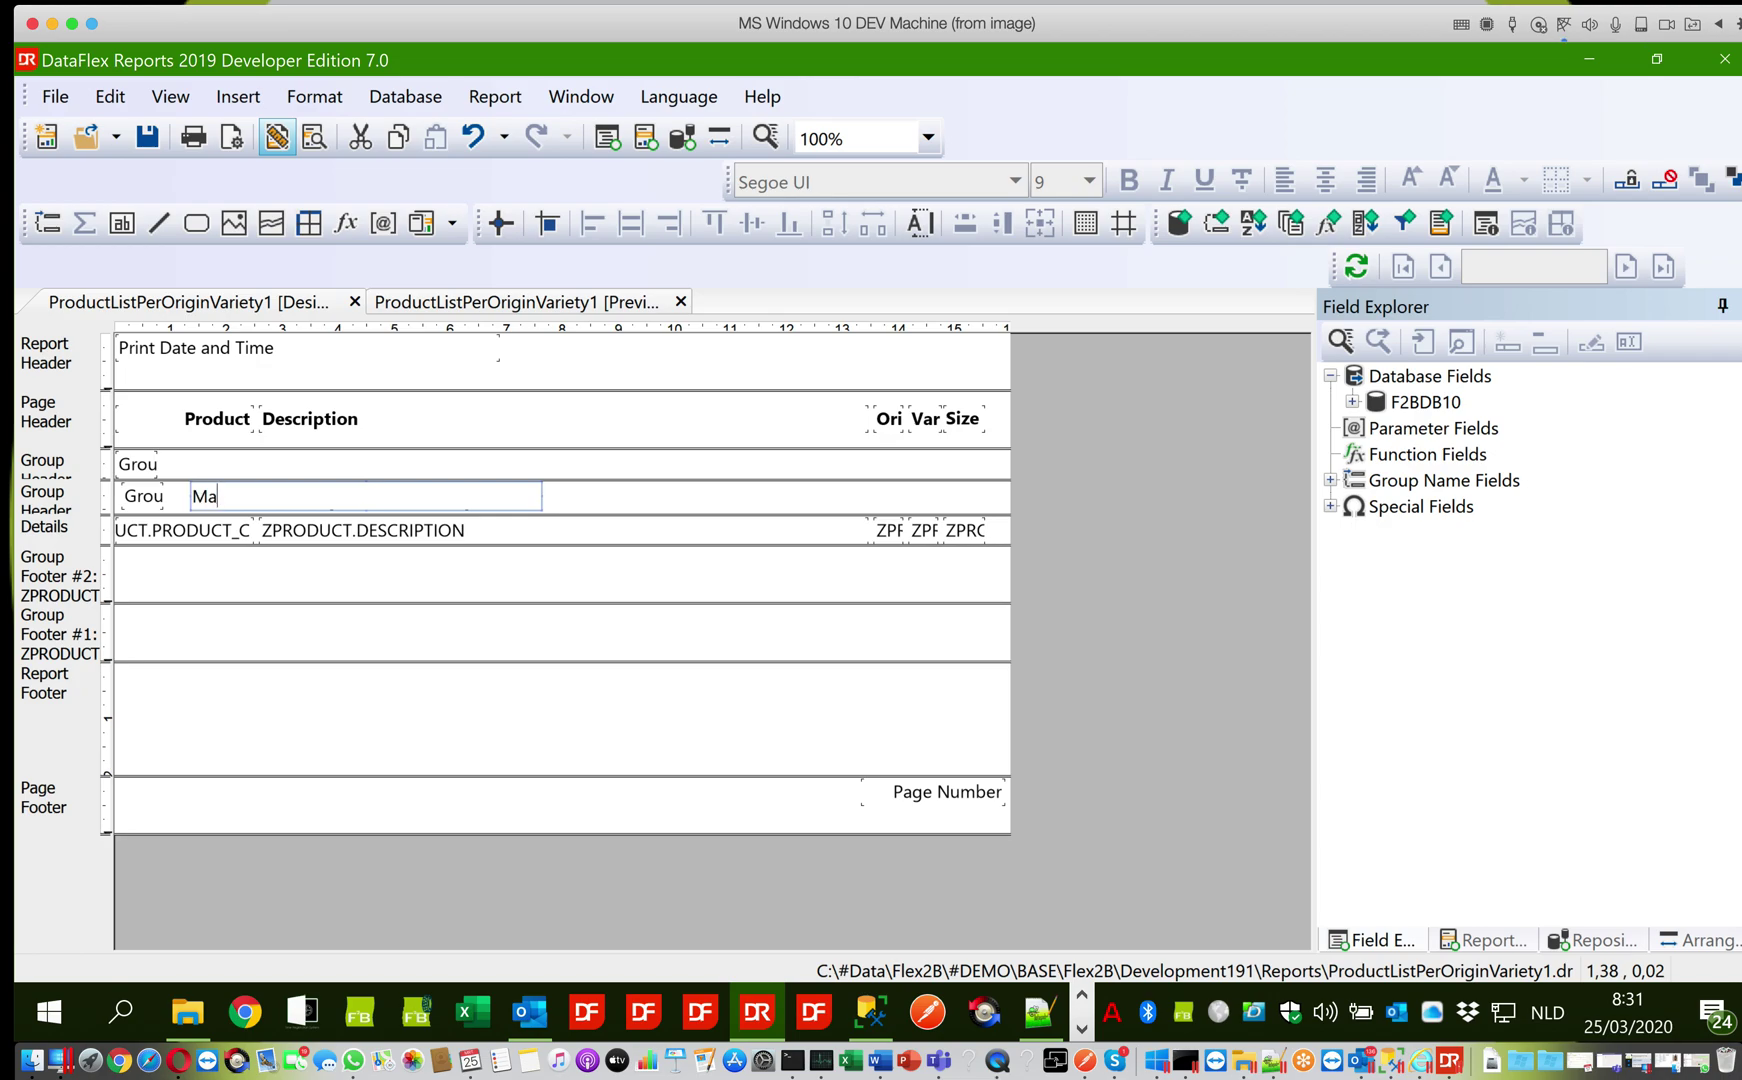
pyautogui.write('Materials Defined')
pyautogui.click(555, 505)
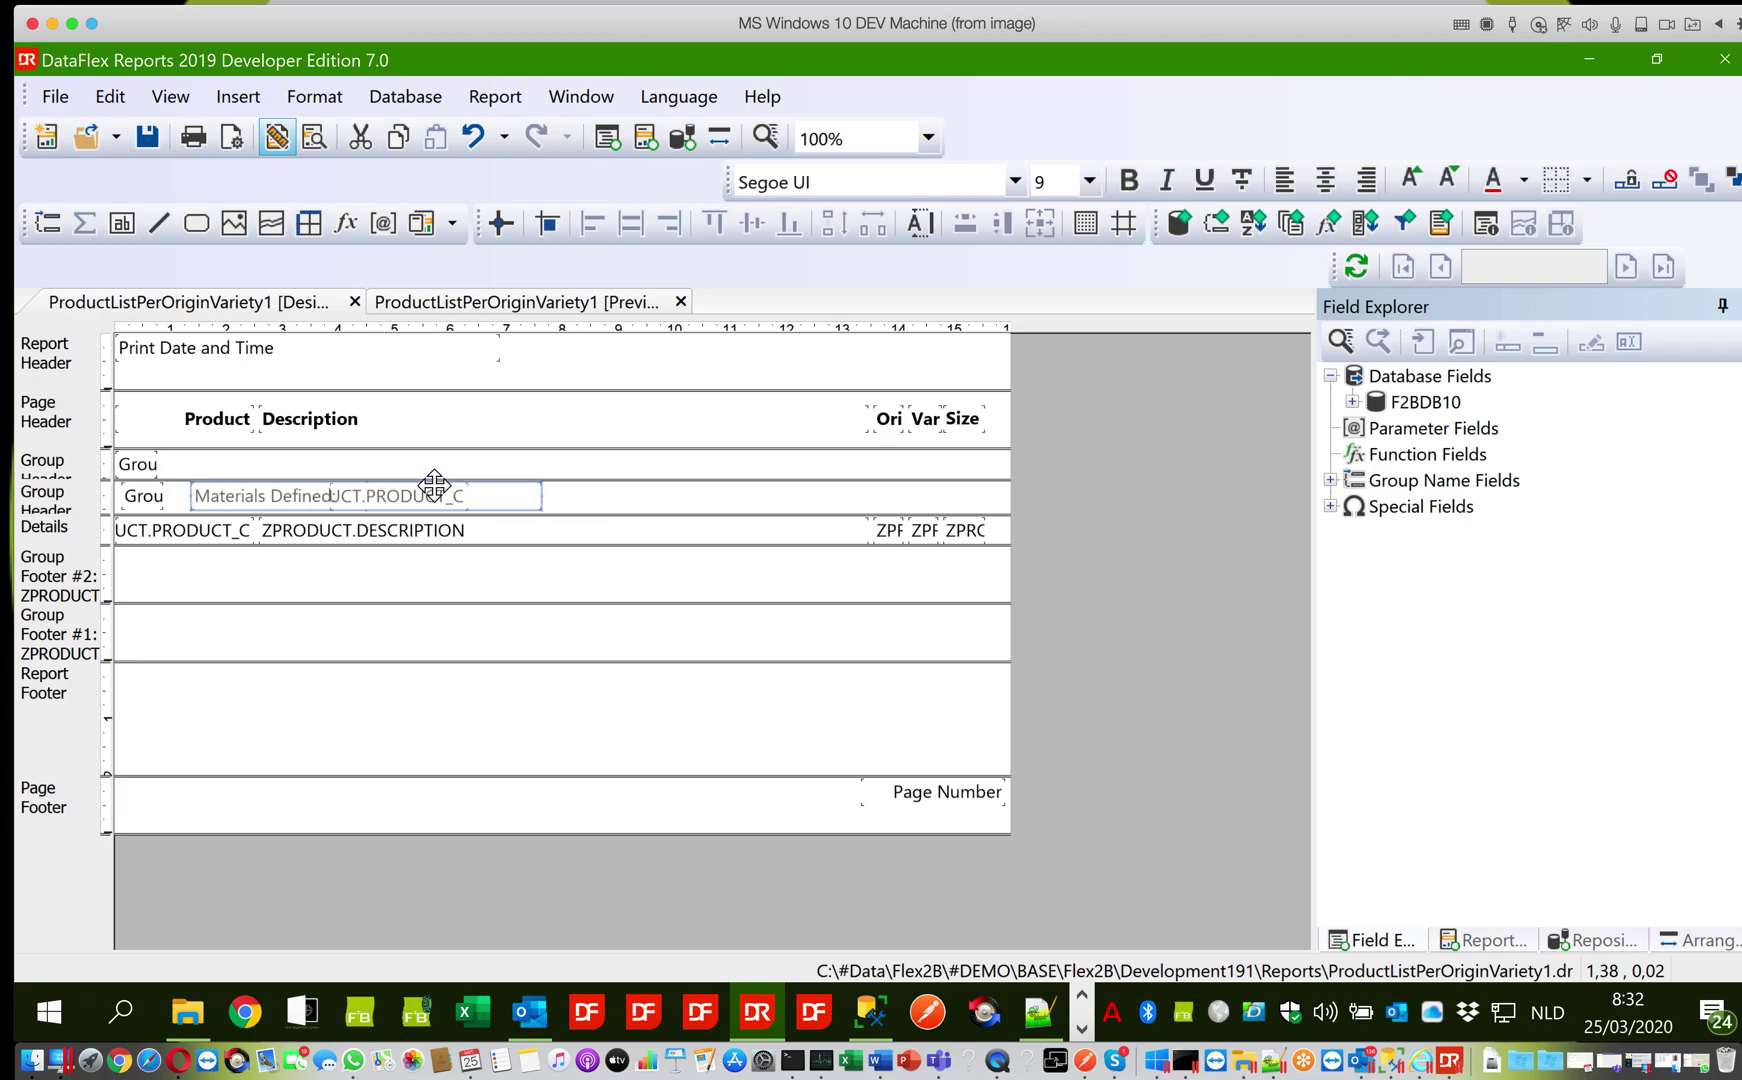
pyautogui.click(548, 502)
# Narrow the Materials Defined: label to its text and nudge the count beside it
pyautogui.click(303, 494)
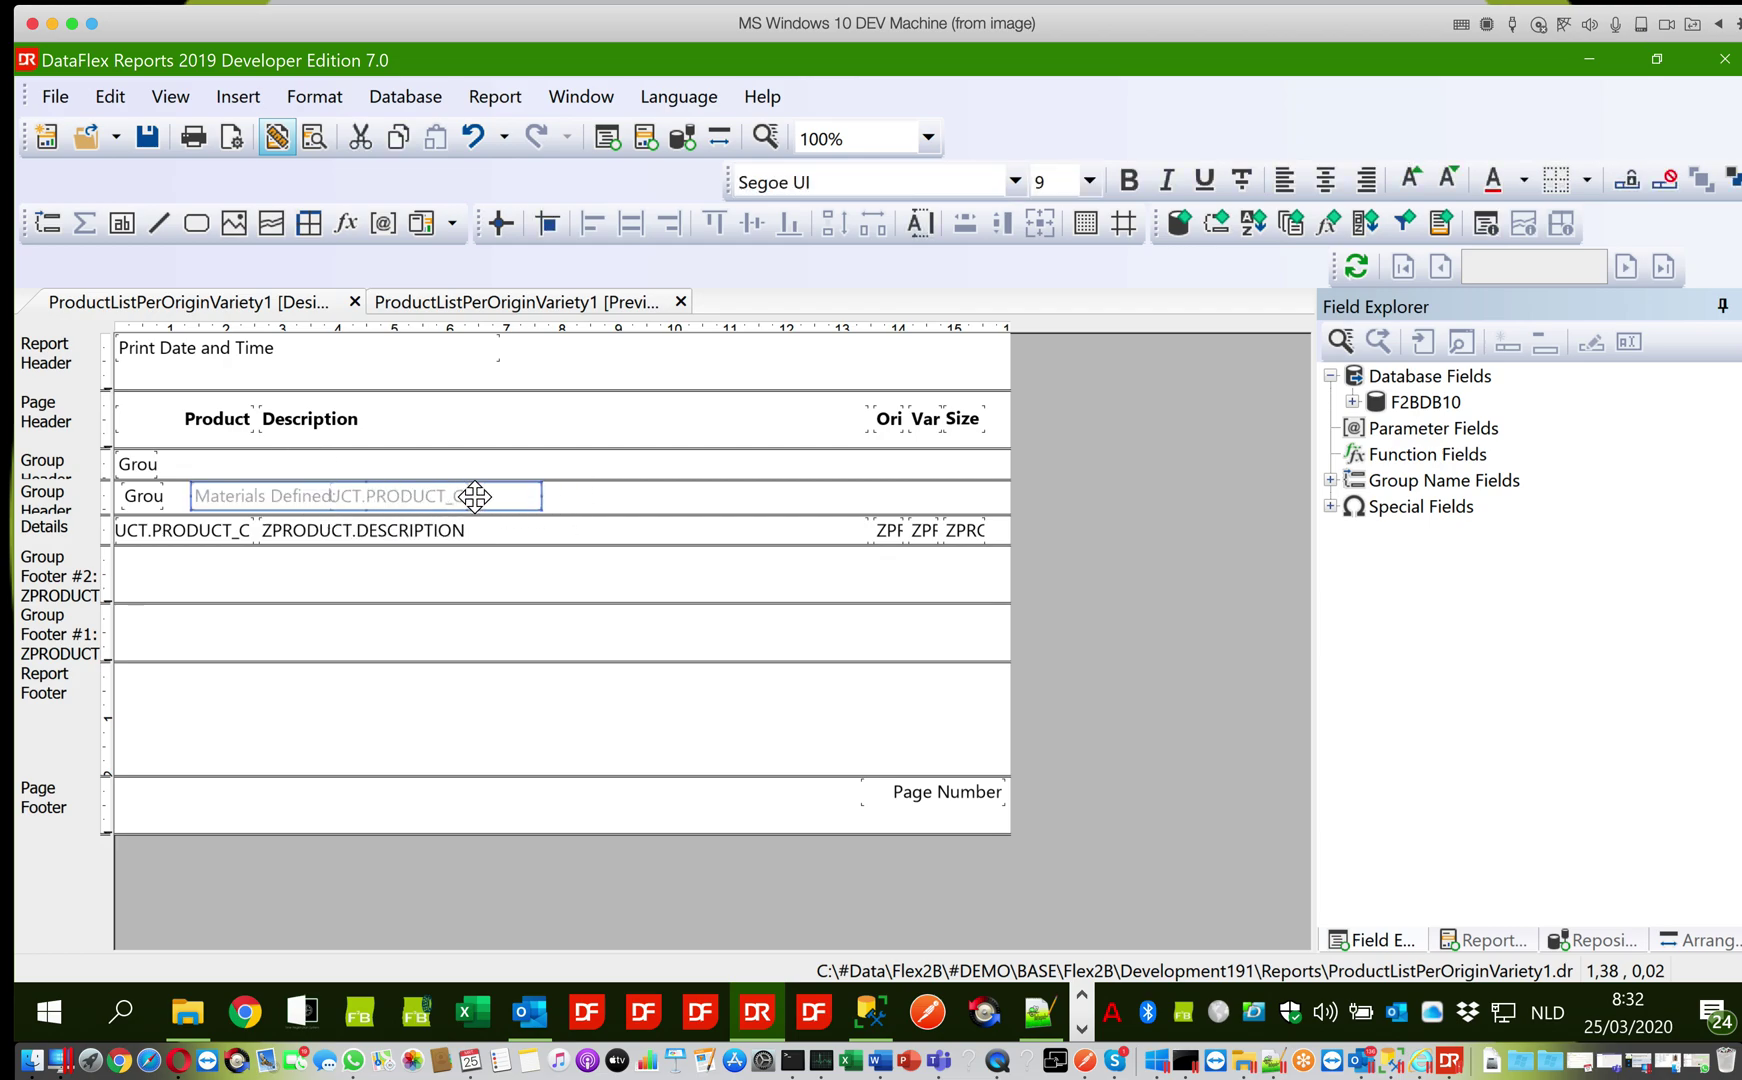
pyautogui.click(540, 495)
pyautogui.moveTo(540, 495); pyautogui.dragTo(335, 497)
pyautogui.click(372, 500)
pyautogui.press('Right')
pyautogui.press('Right')
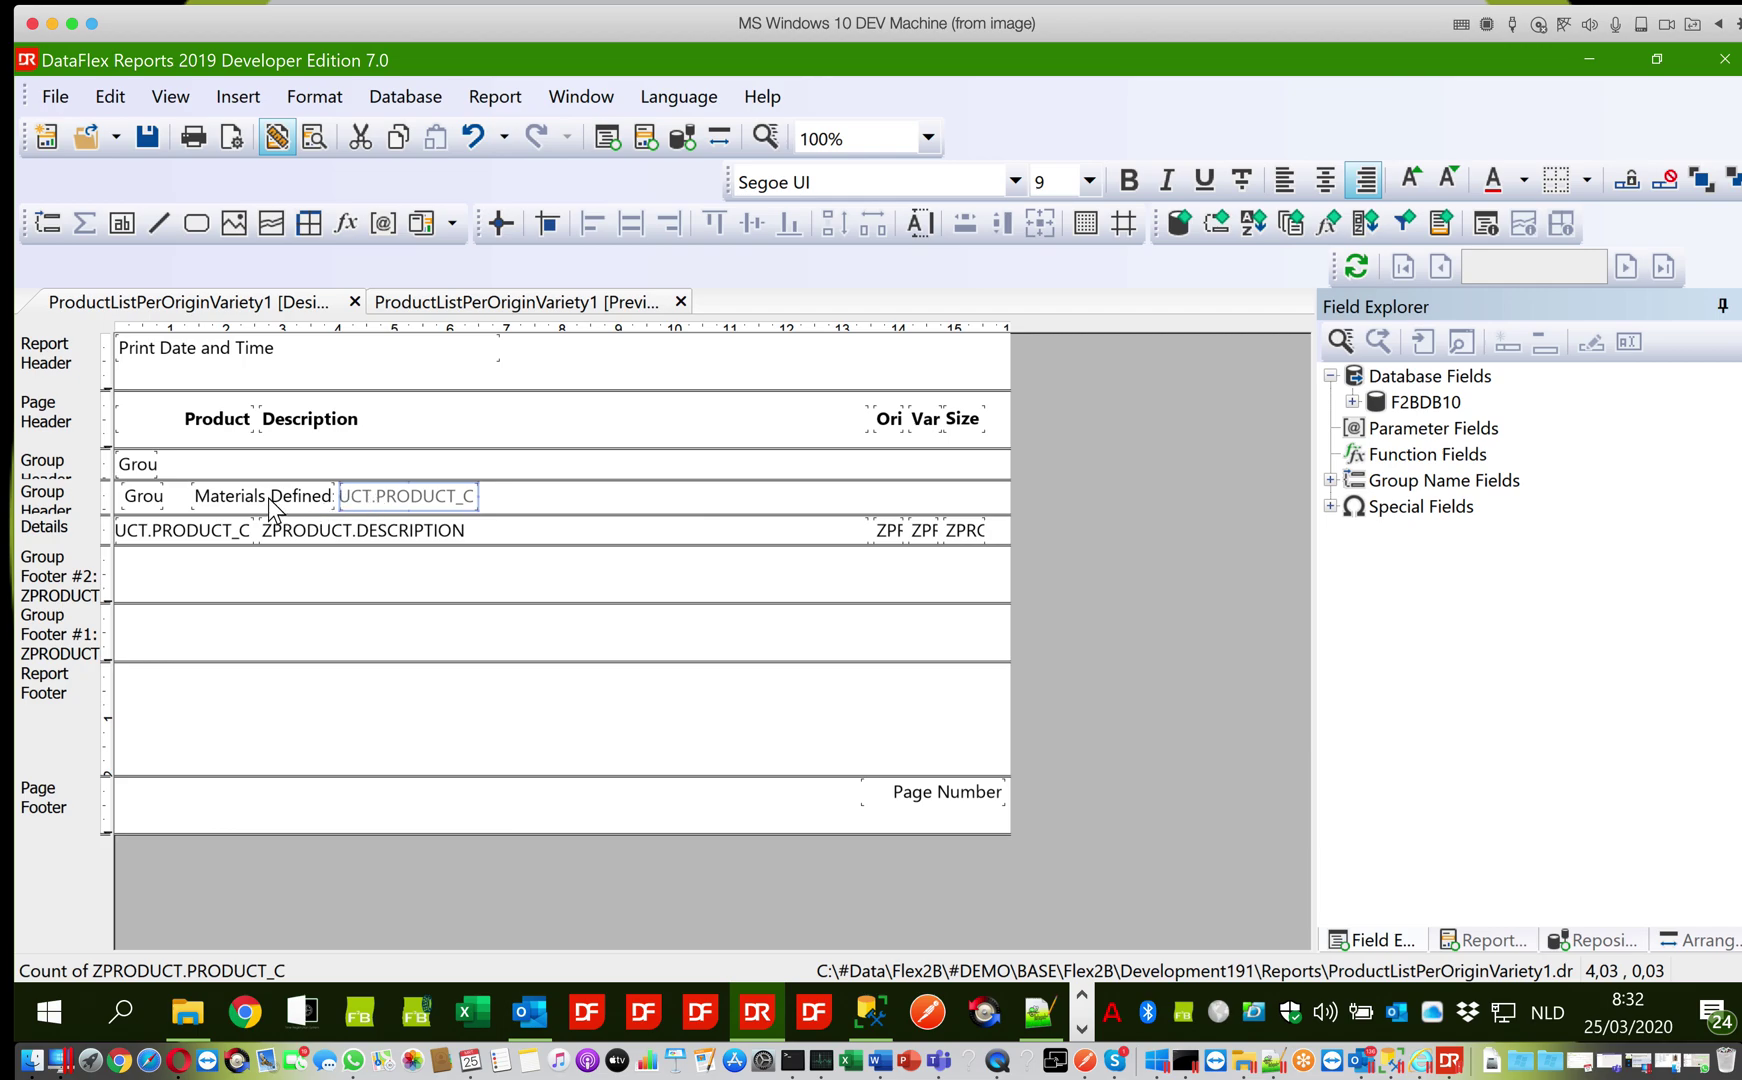
pyautogui.click(268, 497)
# Italicize the Materials Defined: label and count, hide both group footers, then save and preview
pyautogui.keyDown('ctrl'); pyautogui.click(369, 498); pyautogui.keyUp('ctrl')
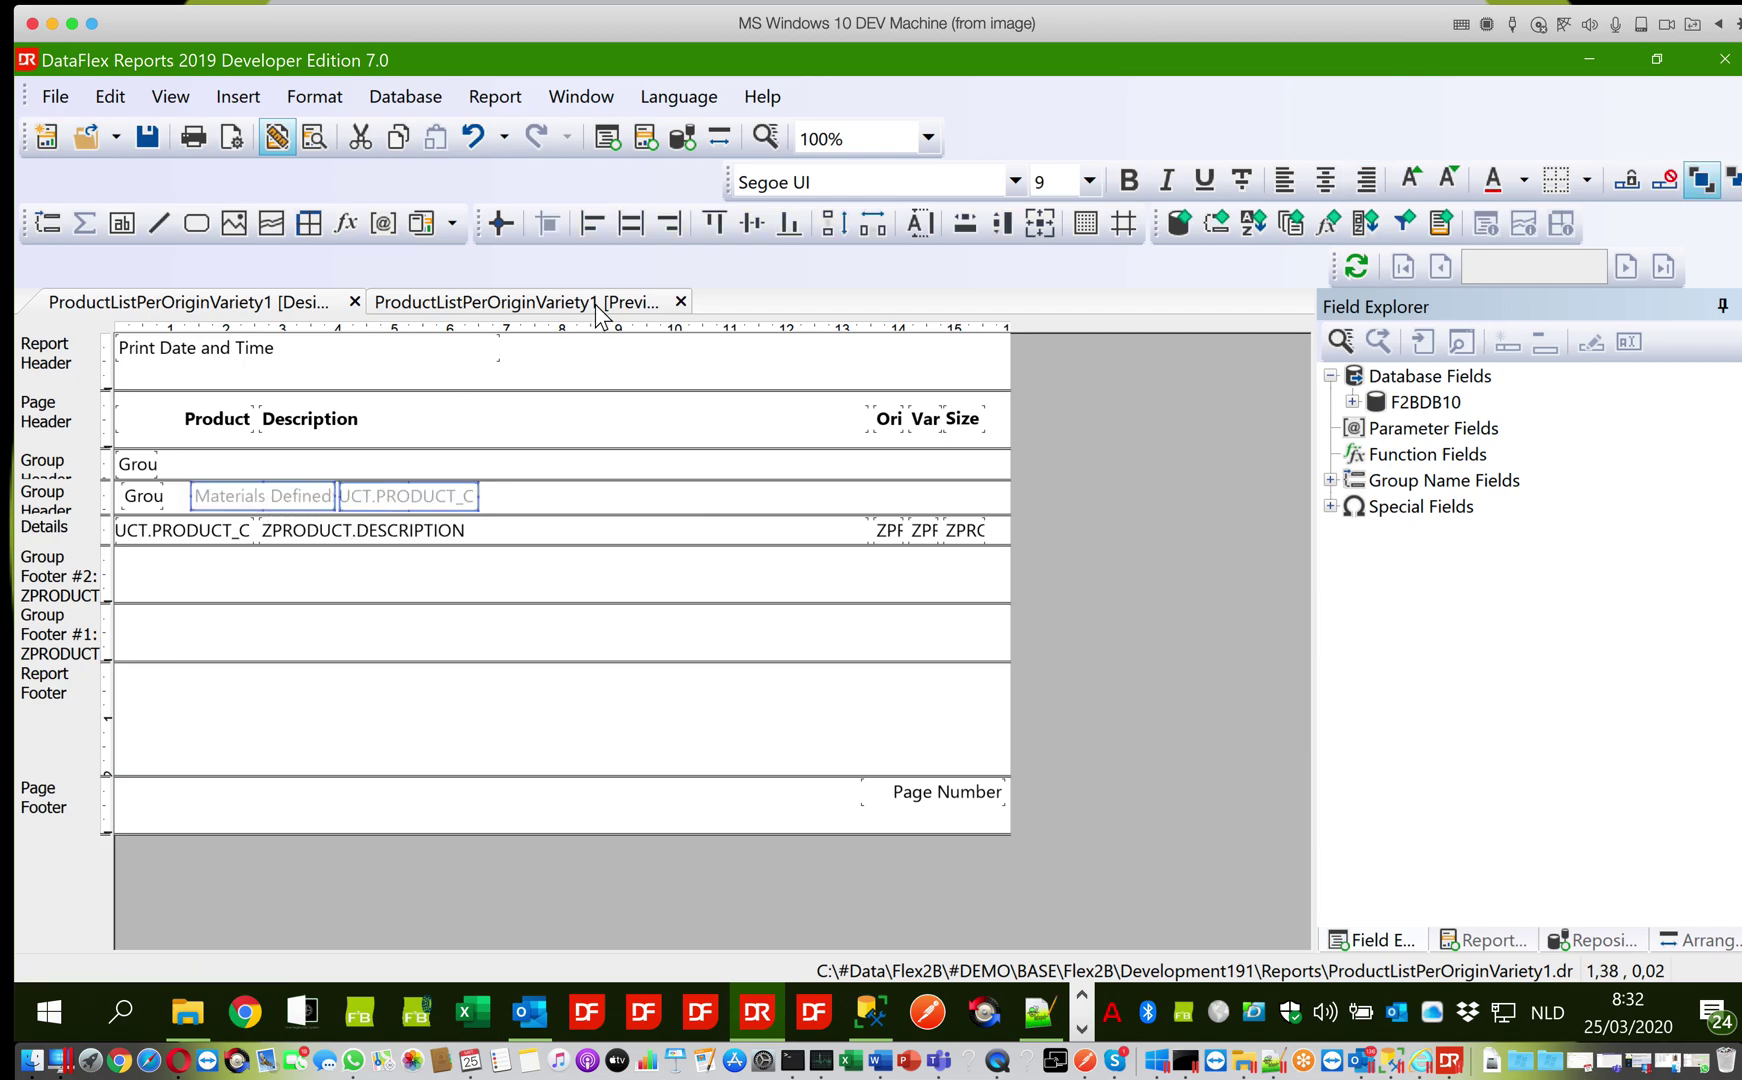
pyautogui.click(1162, 186)
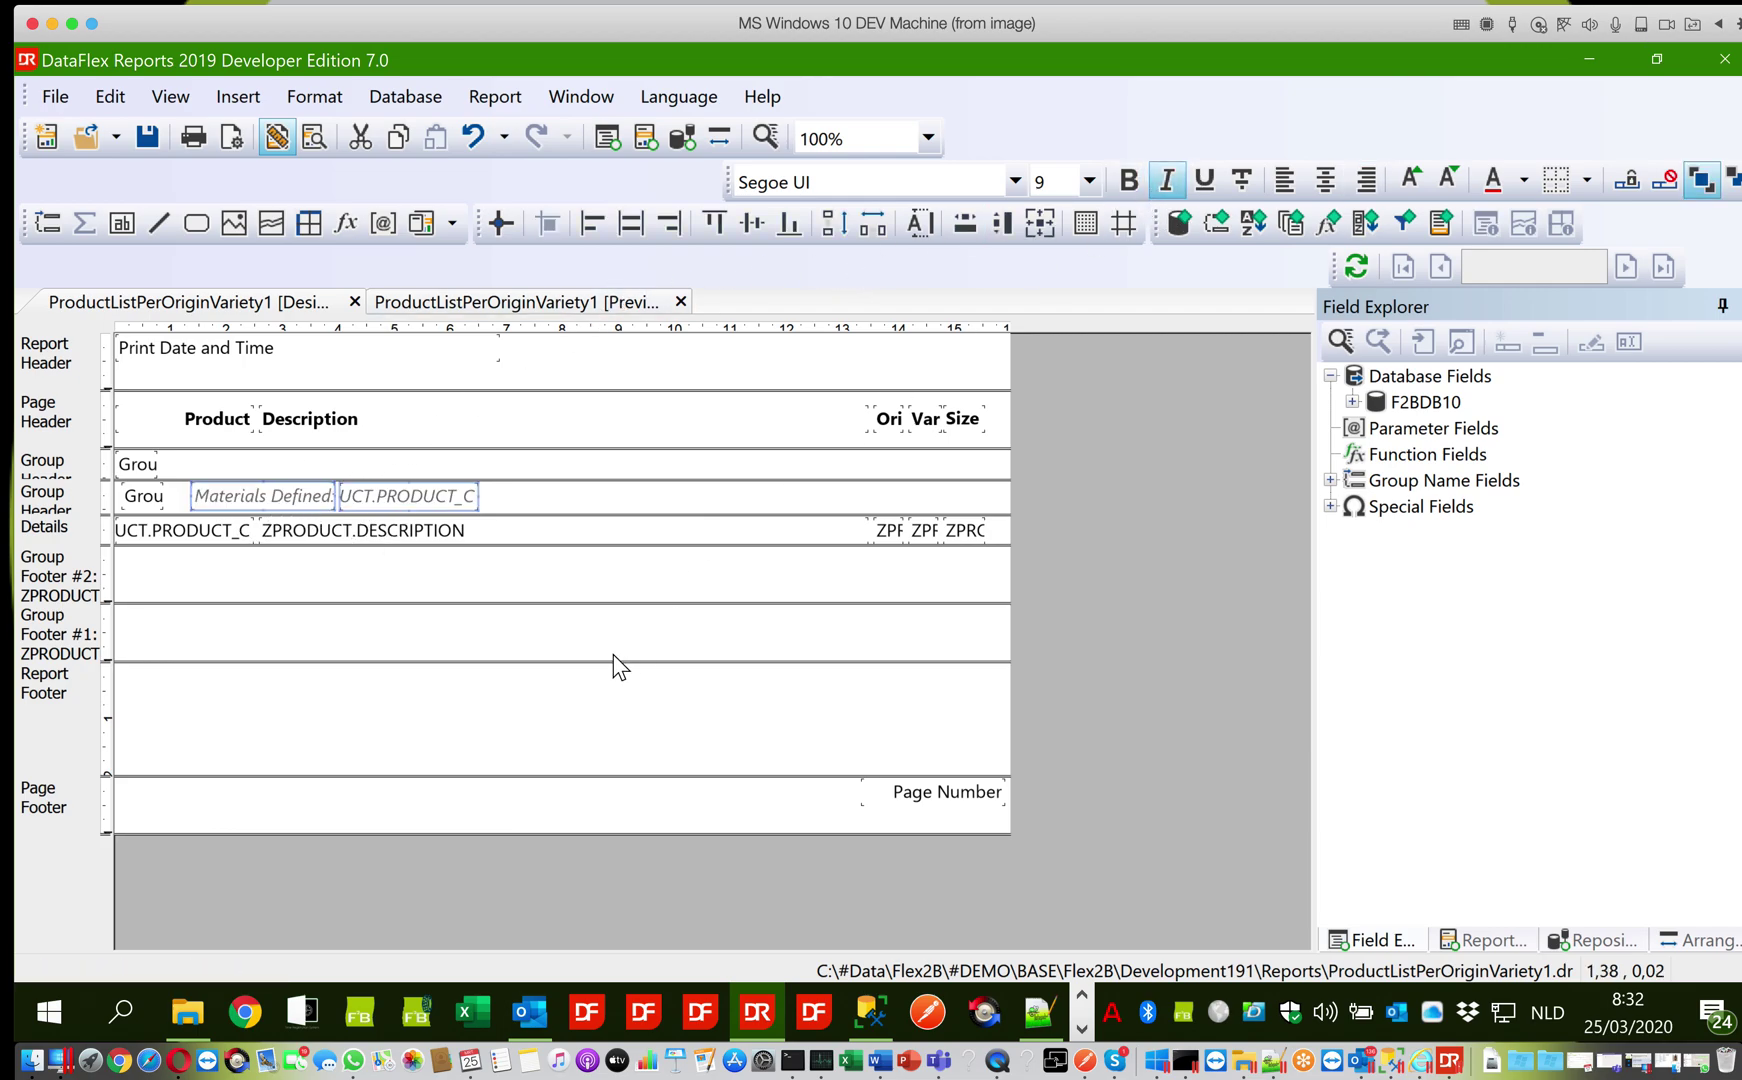
pyautogui.rightClick(70, 567)
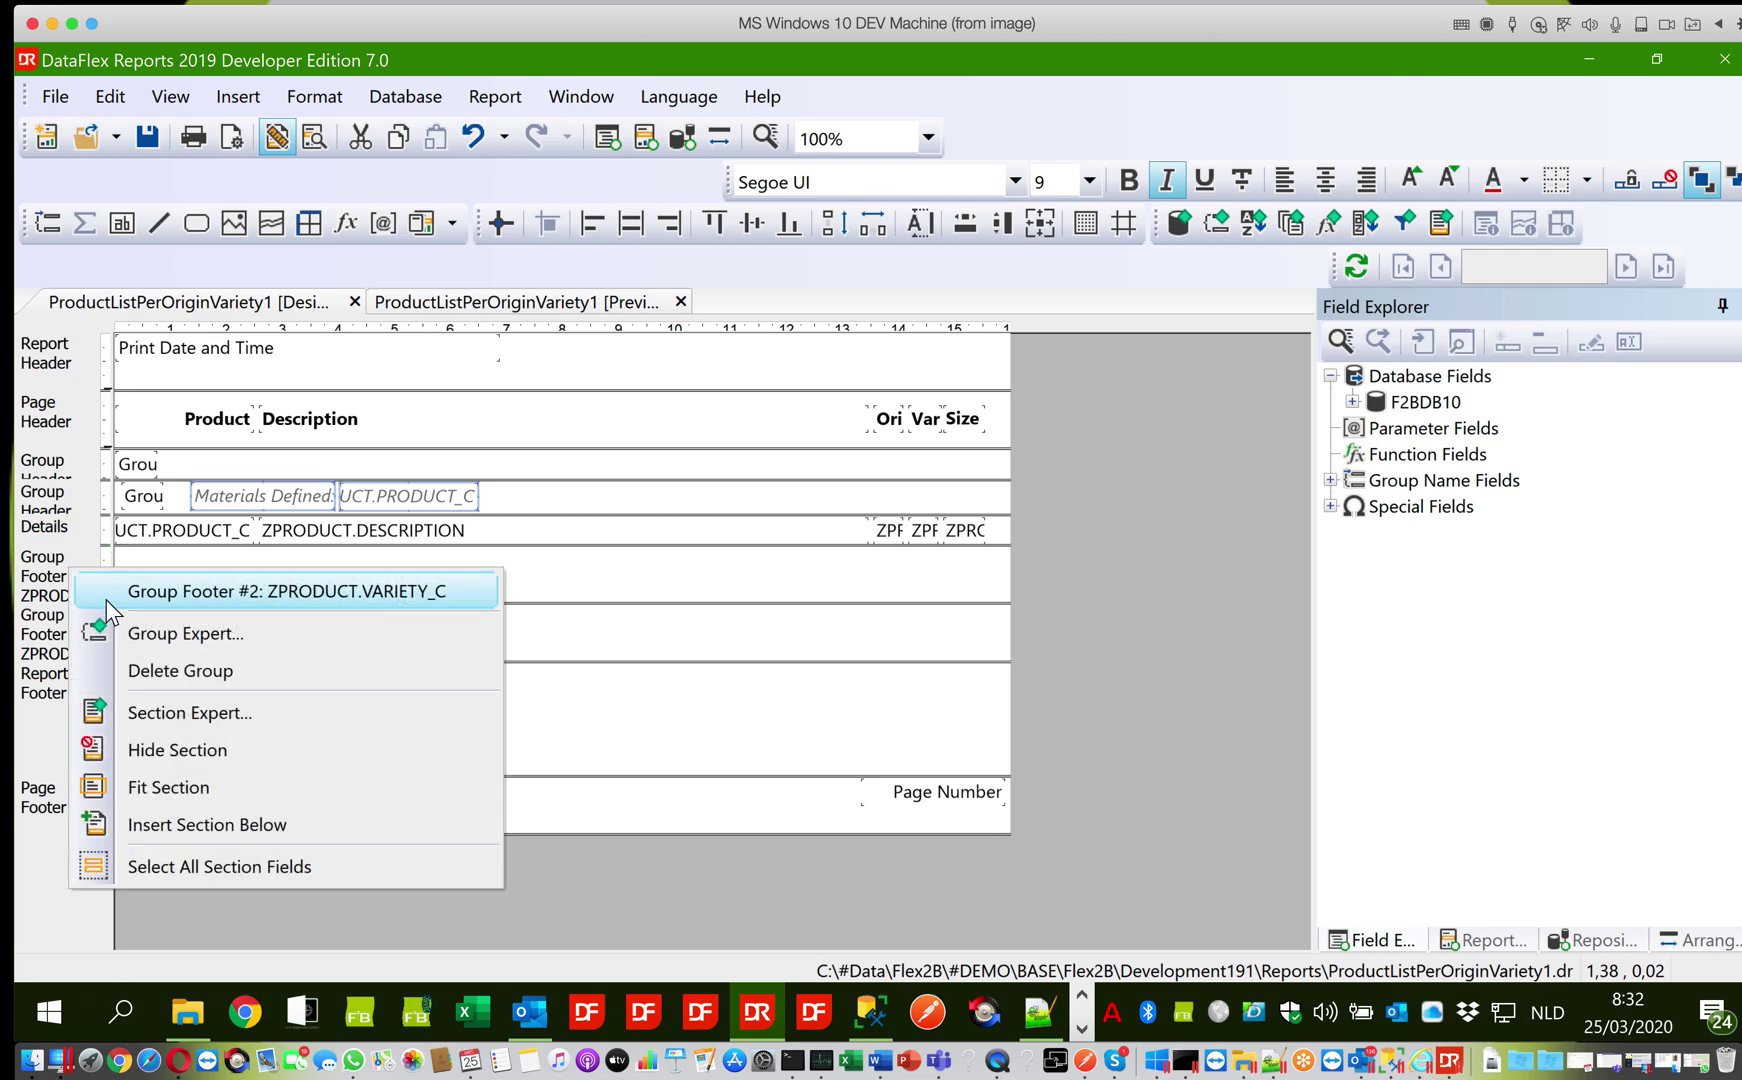
pyautogui.click(132, 742)
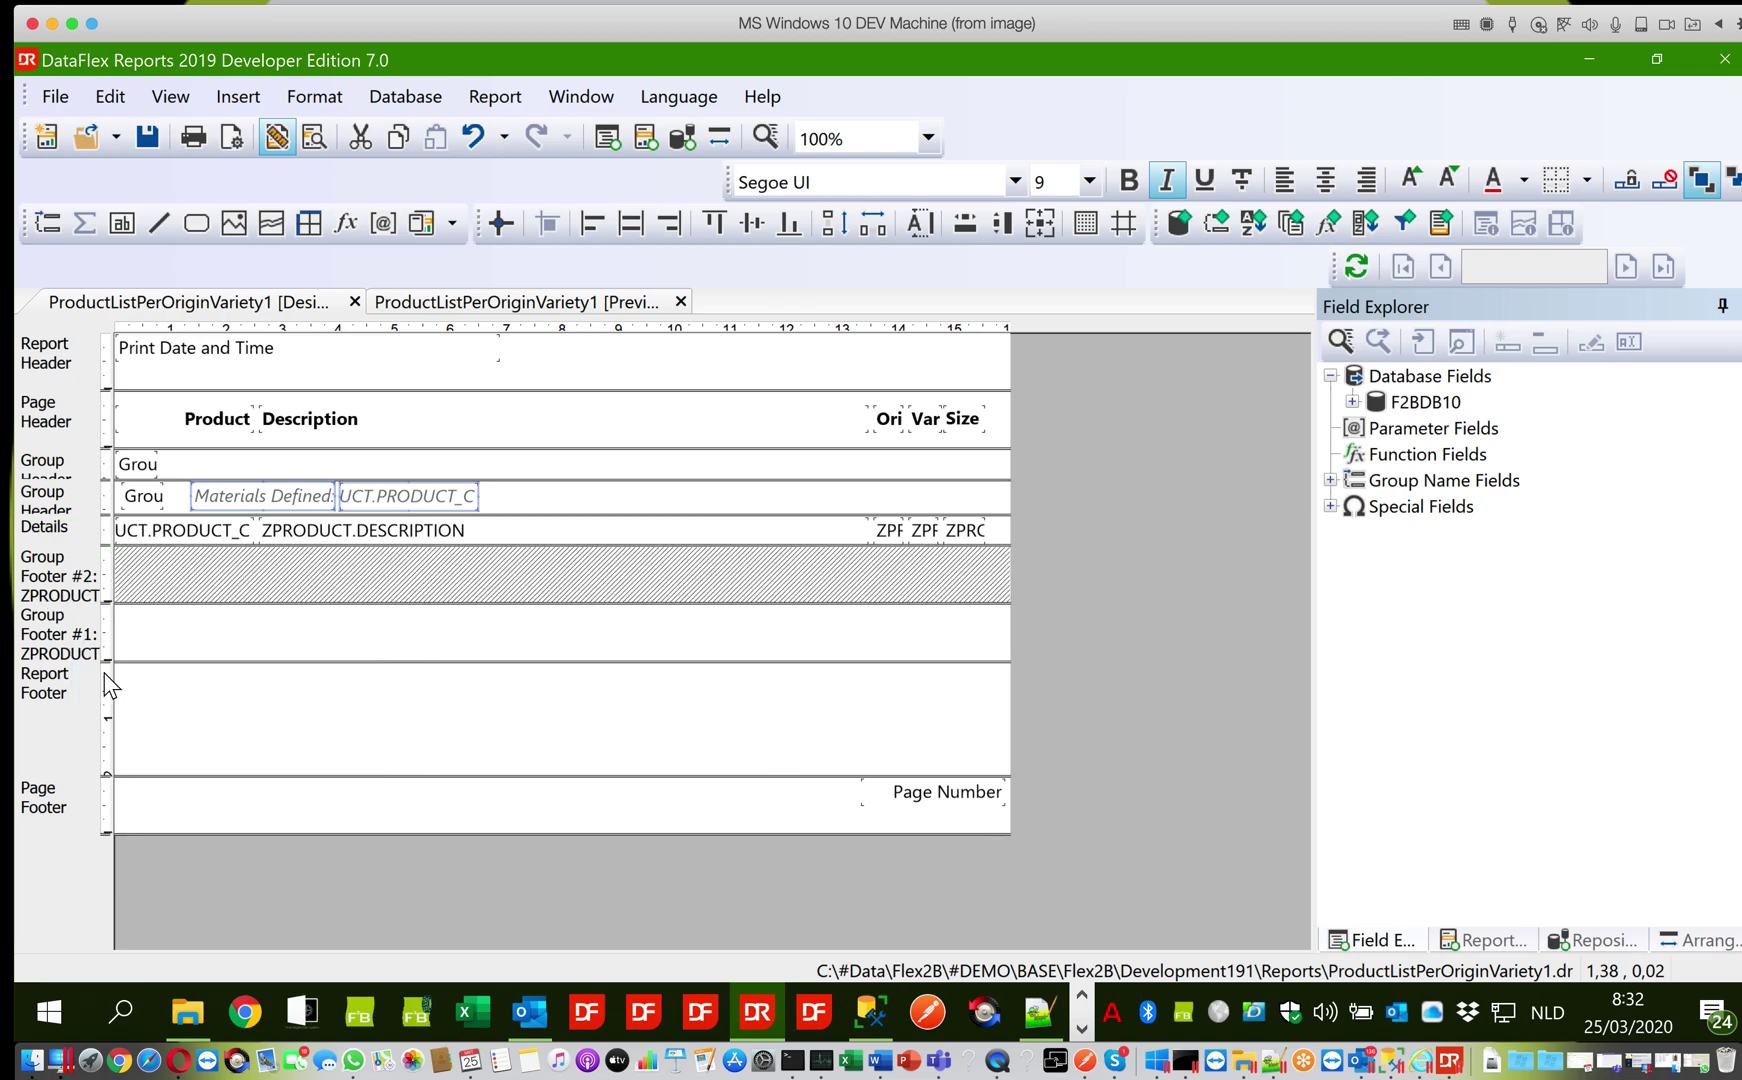
pyautogui.rightClick(80, 628)
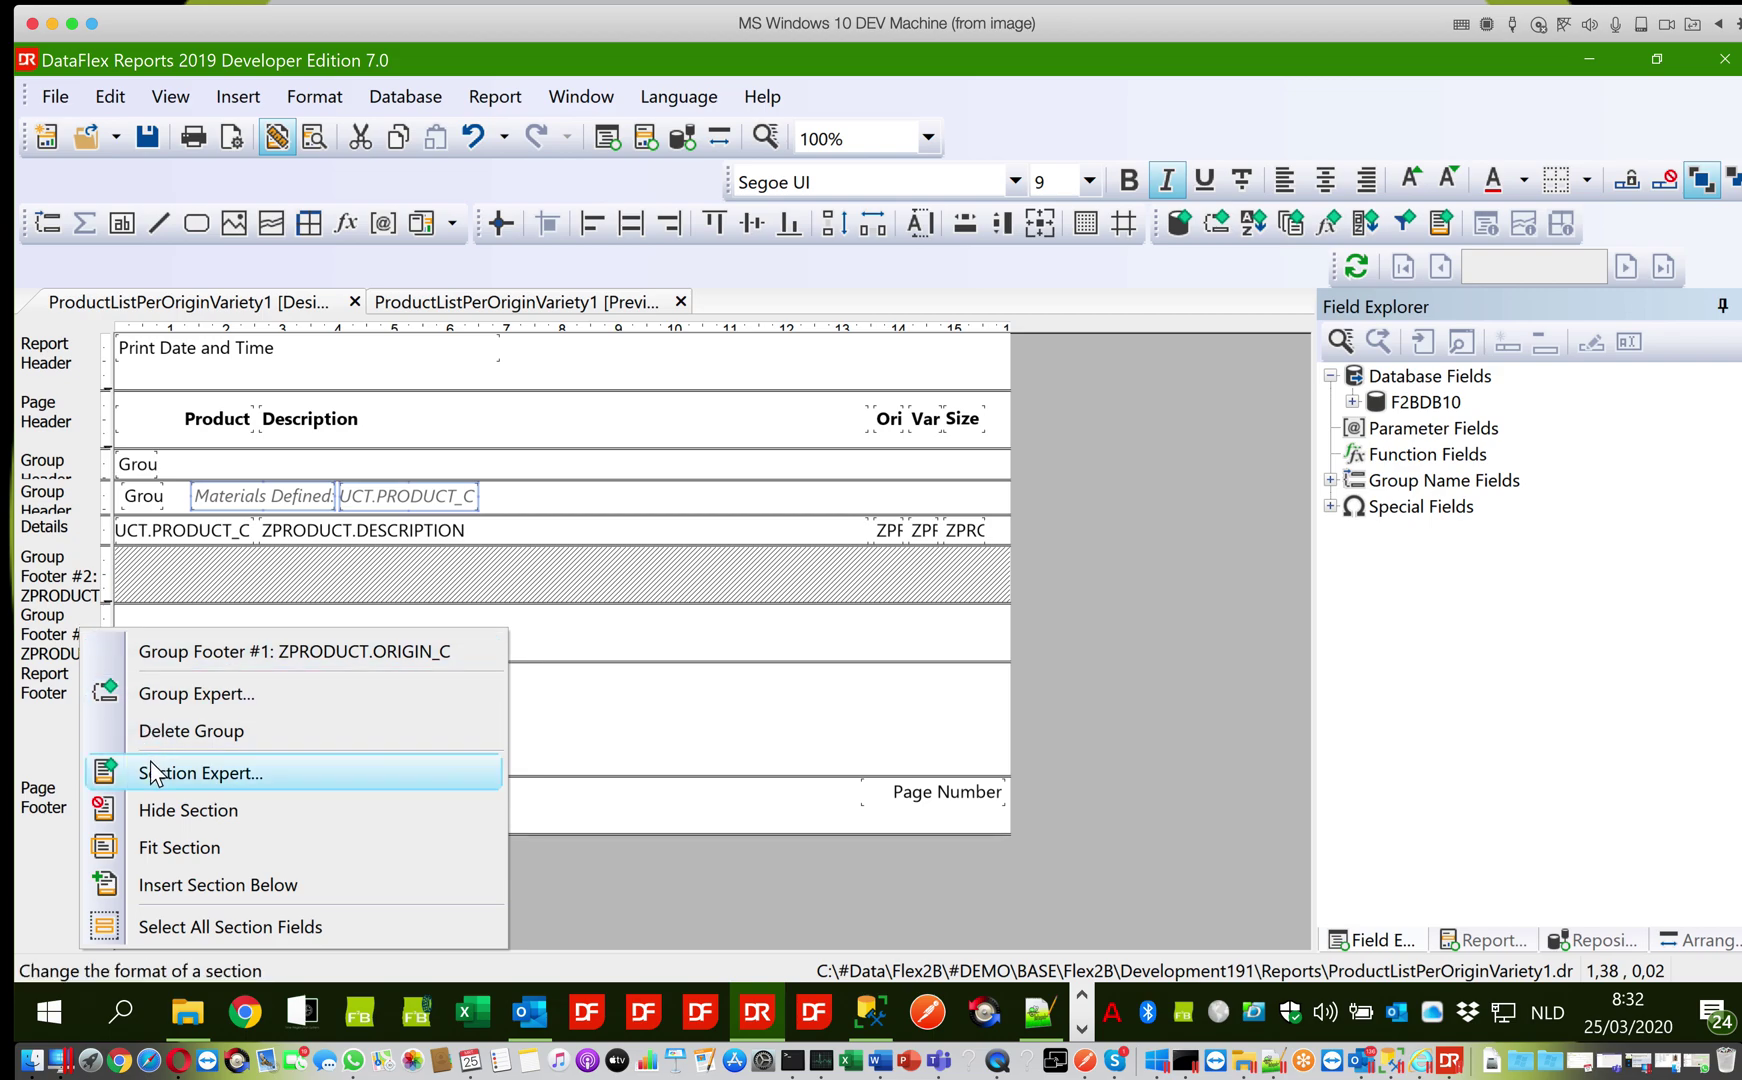
pyautogui.click(160, 809)
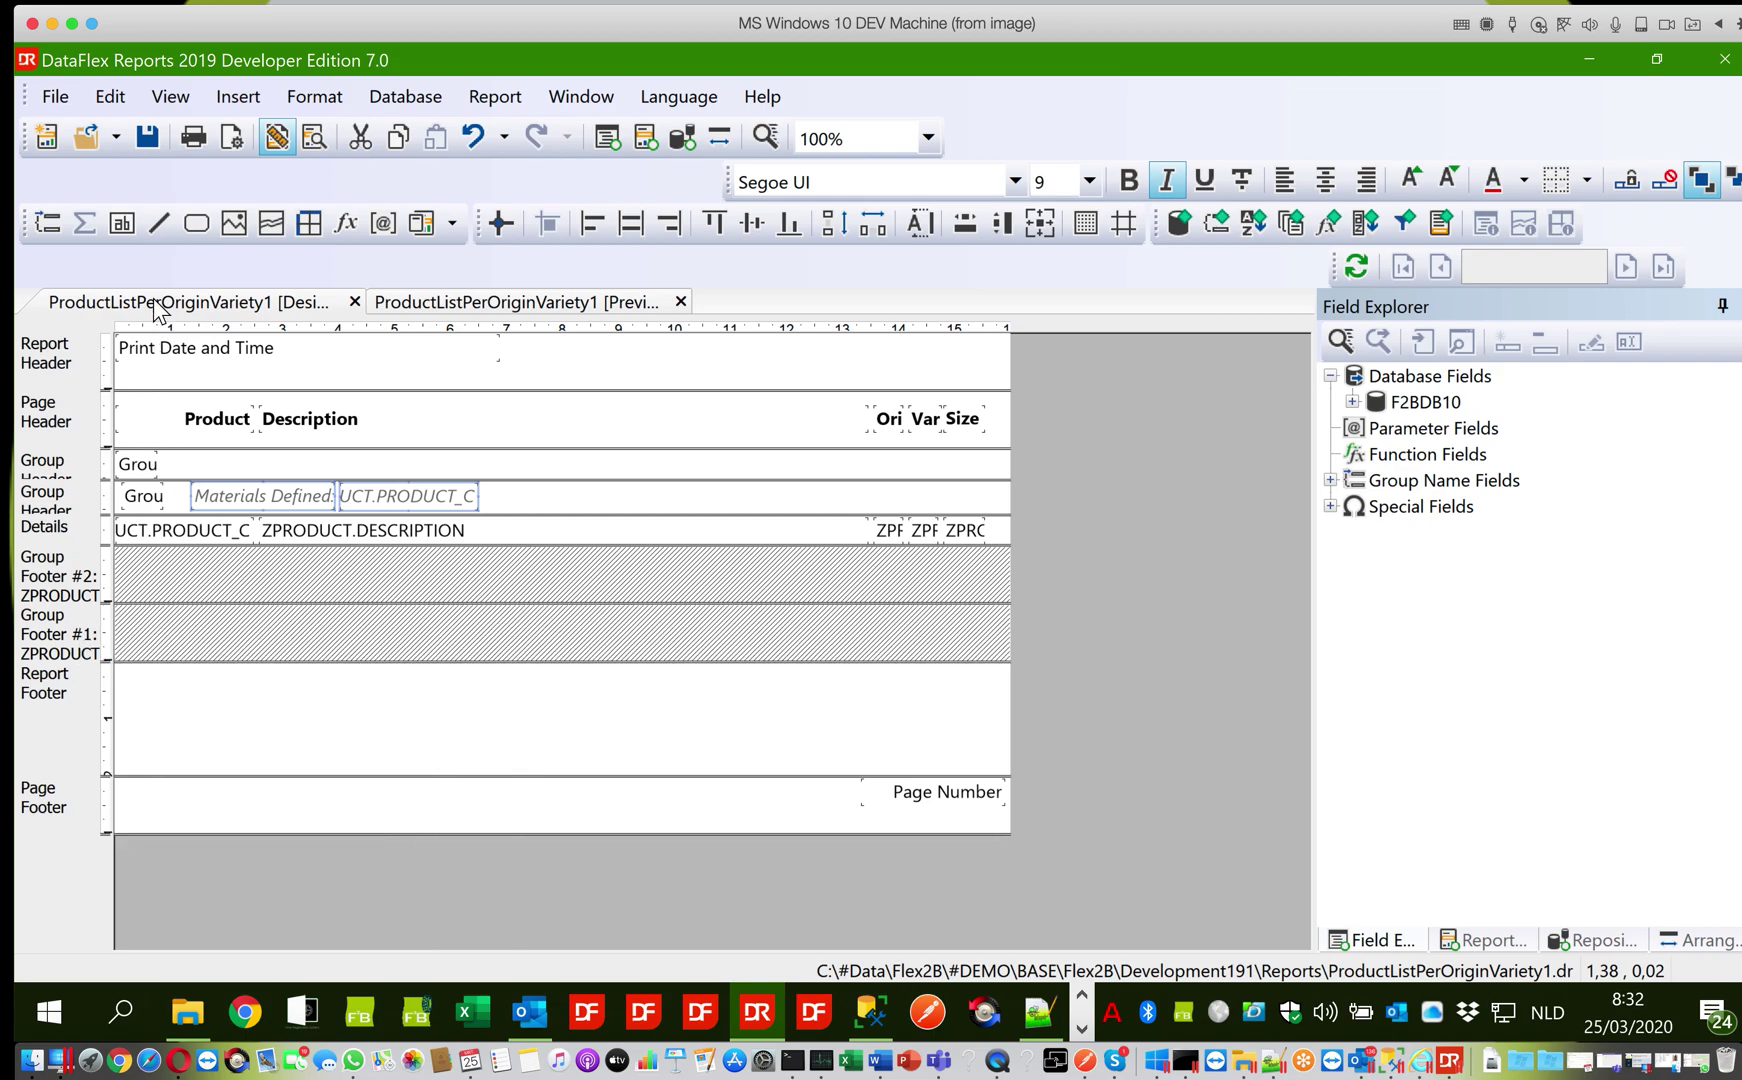
pyautogui.click(146, 140)
pyautogui.click(400, 303)
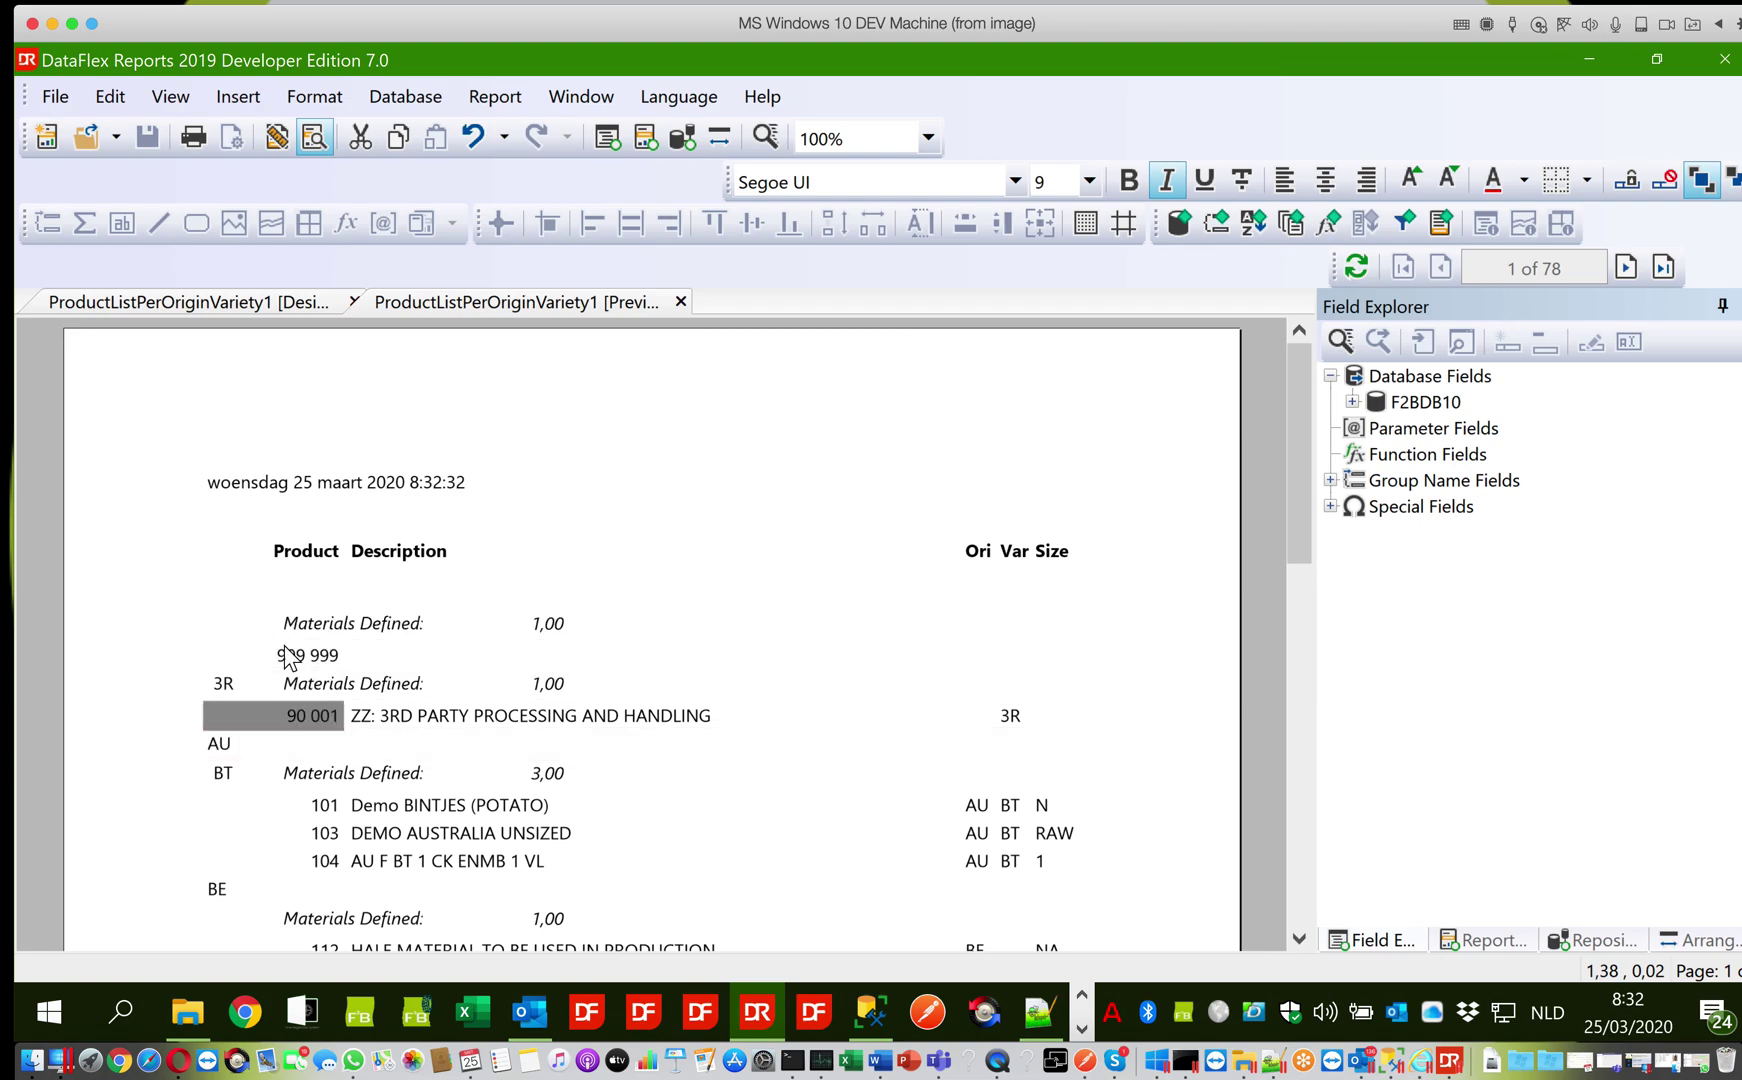
# Shift the variety group name, Materials Defined: label and count three nudges right
pyautogui.click(238, 308)
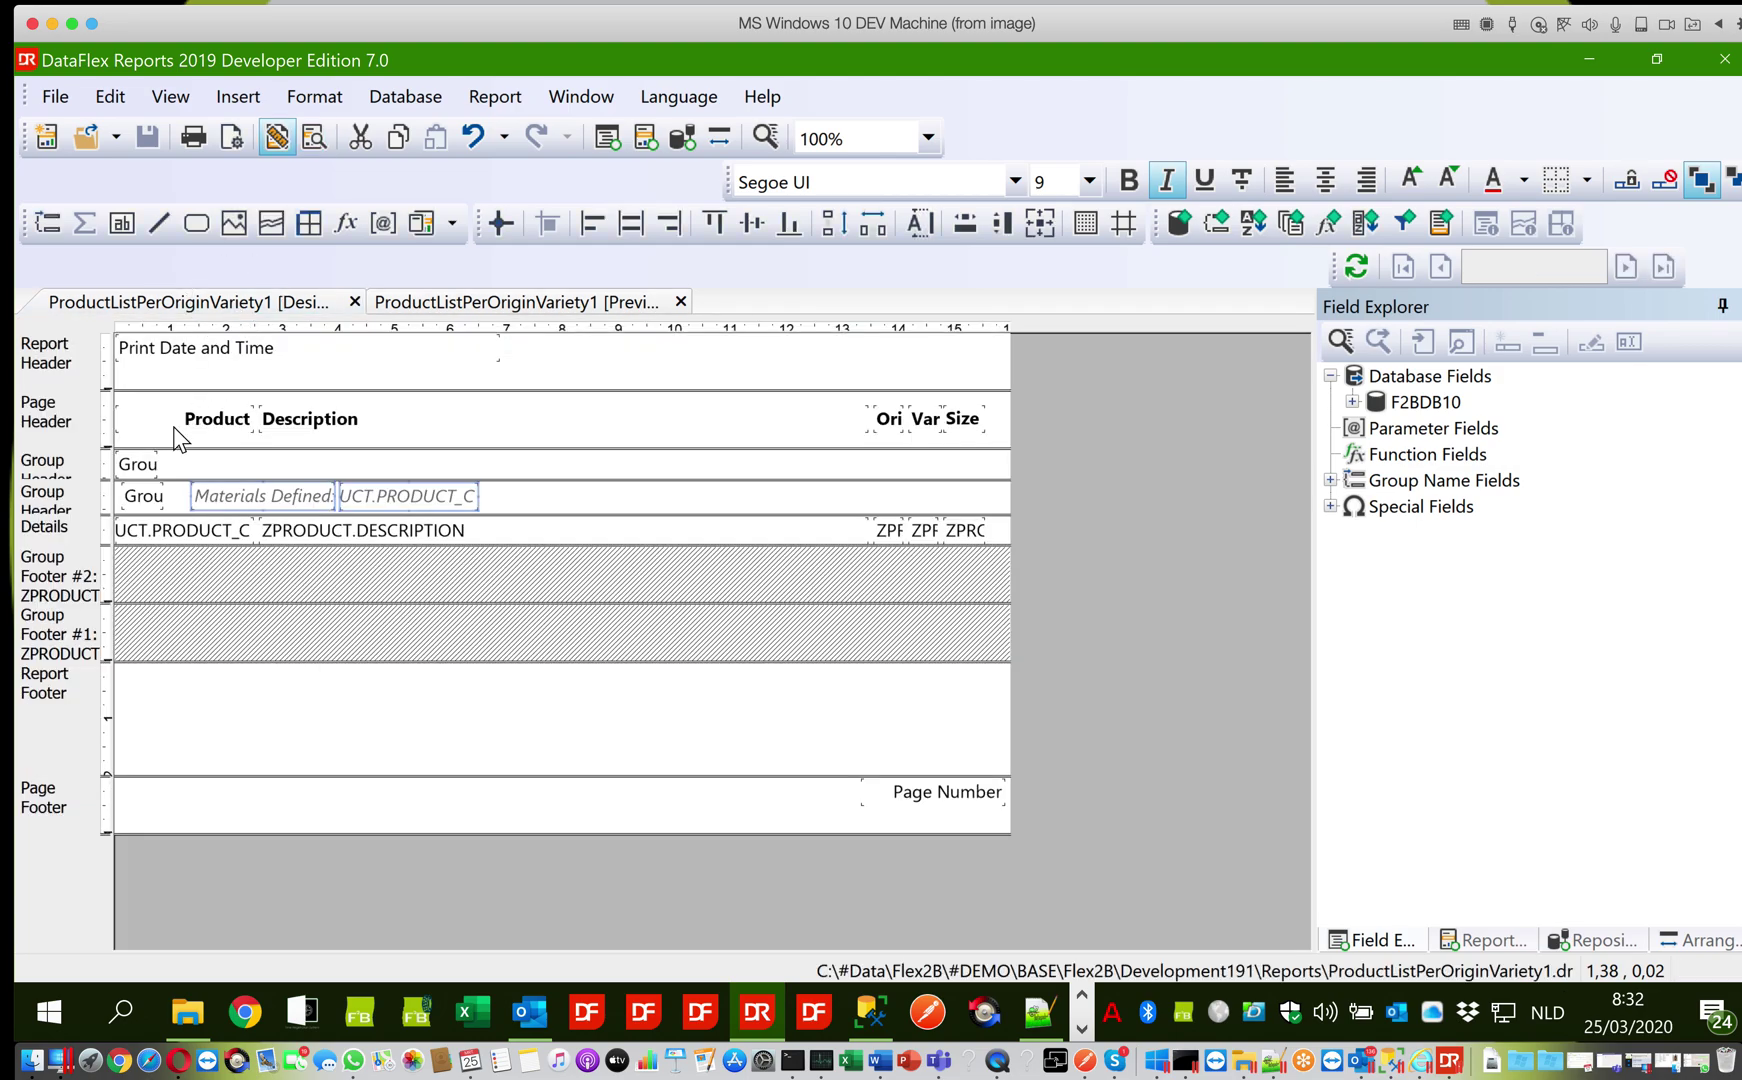
pyautogui.click(156, 496)
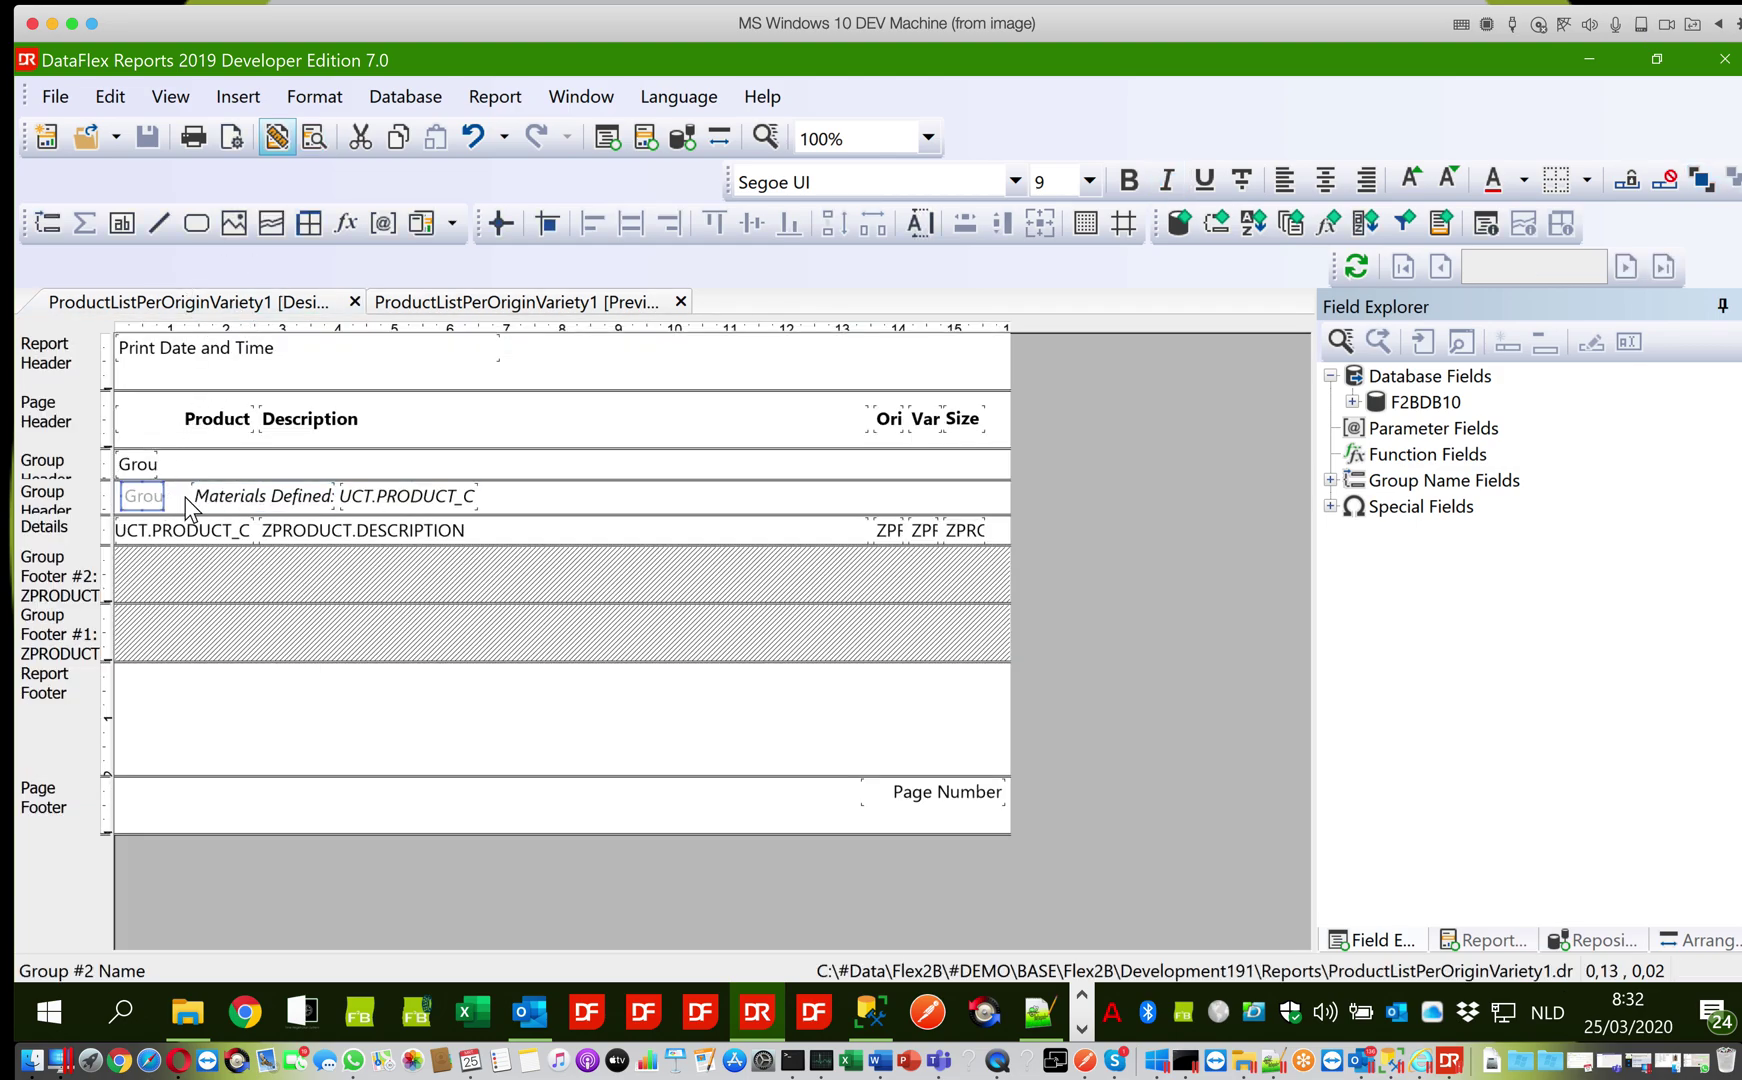
pyautogui.keyDown('ctrl'); pyautogui.click(222, 496); pyautogui.keyUp('ctrl')
pyautogui.keyDown('ctrl'); pyautogui.click(402, 489); pyautogui.keyUp('ctrl')
pyautogui.press('Right')
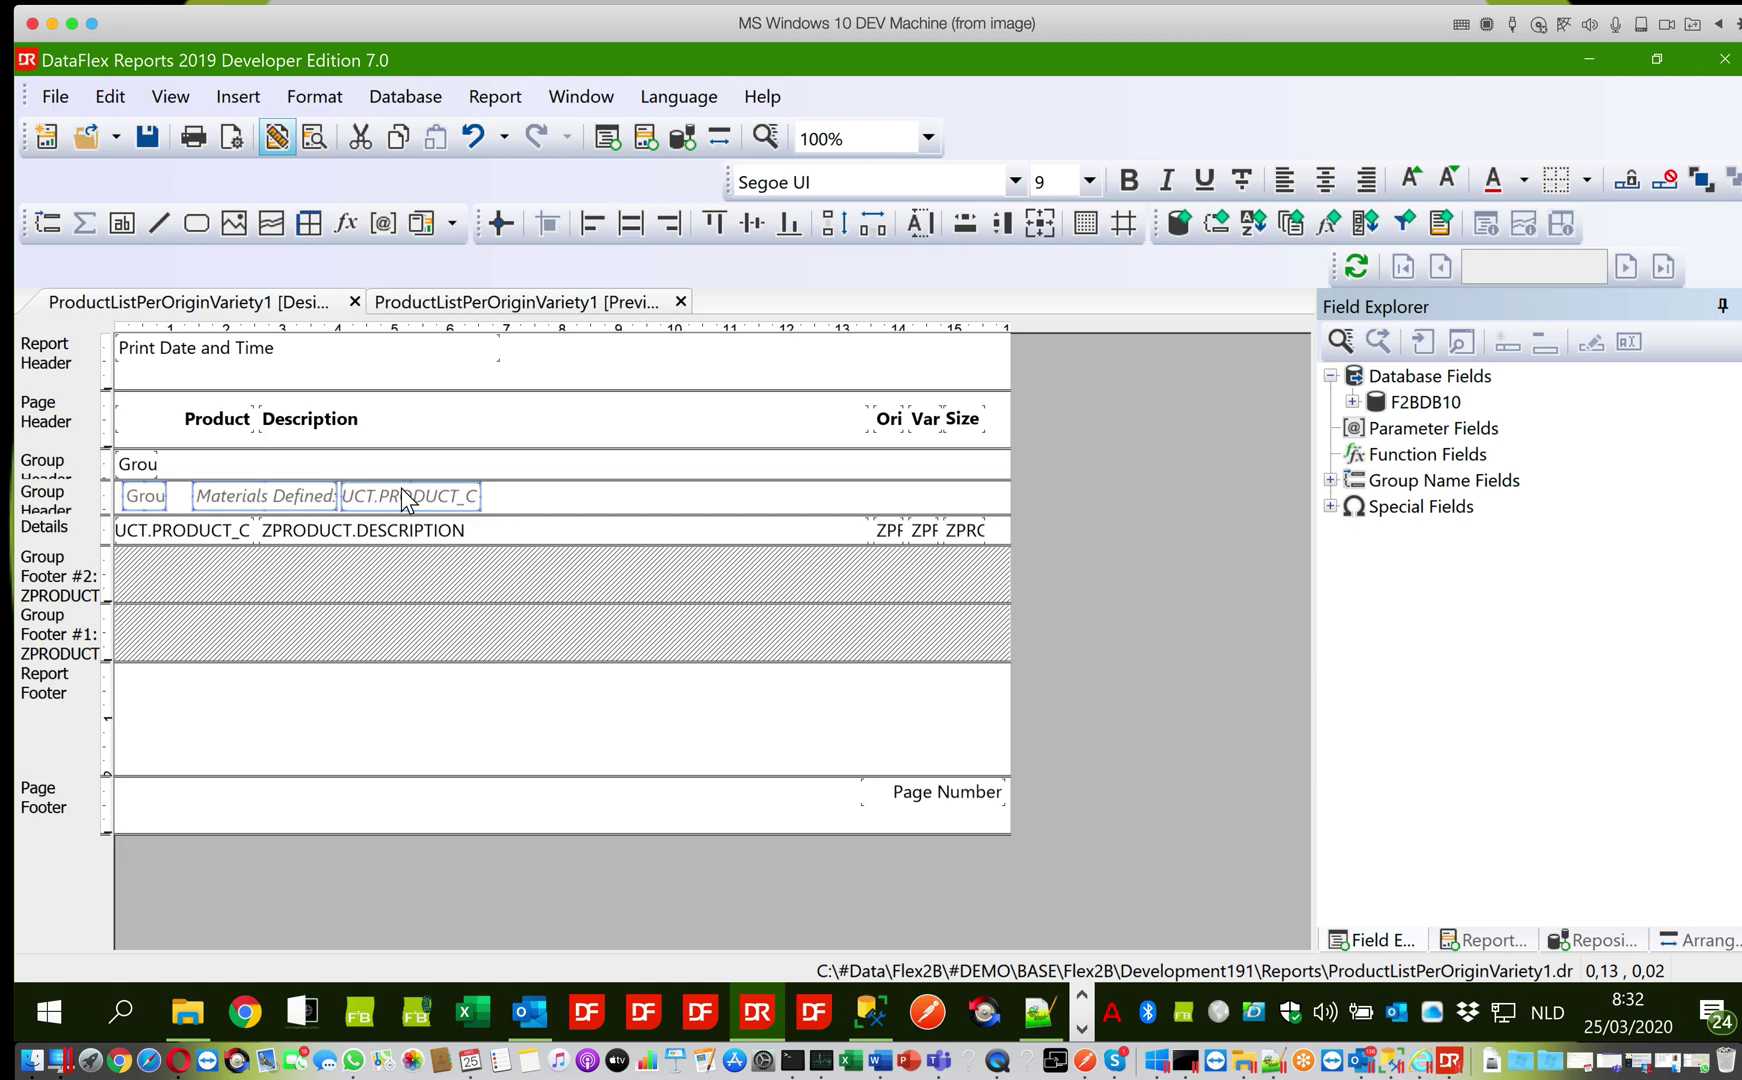
pyautogui.press('Right')
pyautogui.press('Right')
pyautogui.press('Right')
pyautogui.press('Right')
pyautogui.press('Right')
pyautogui.press('Right')
pyautogui.press('Right')
pyautogui.press('Right')
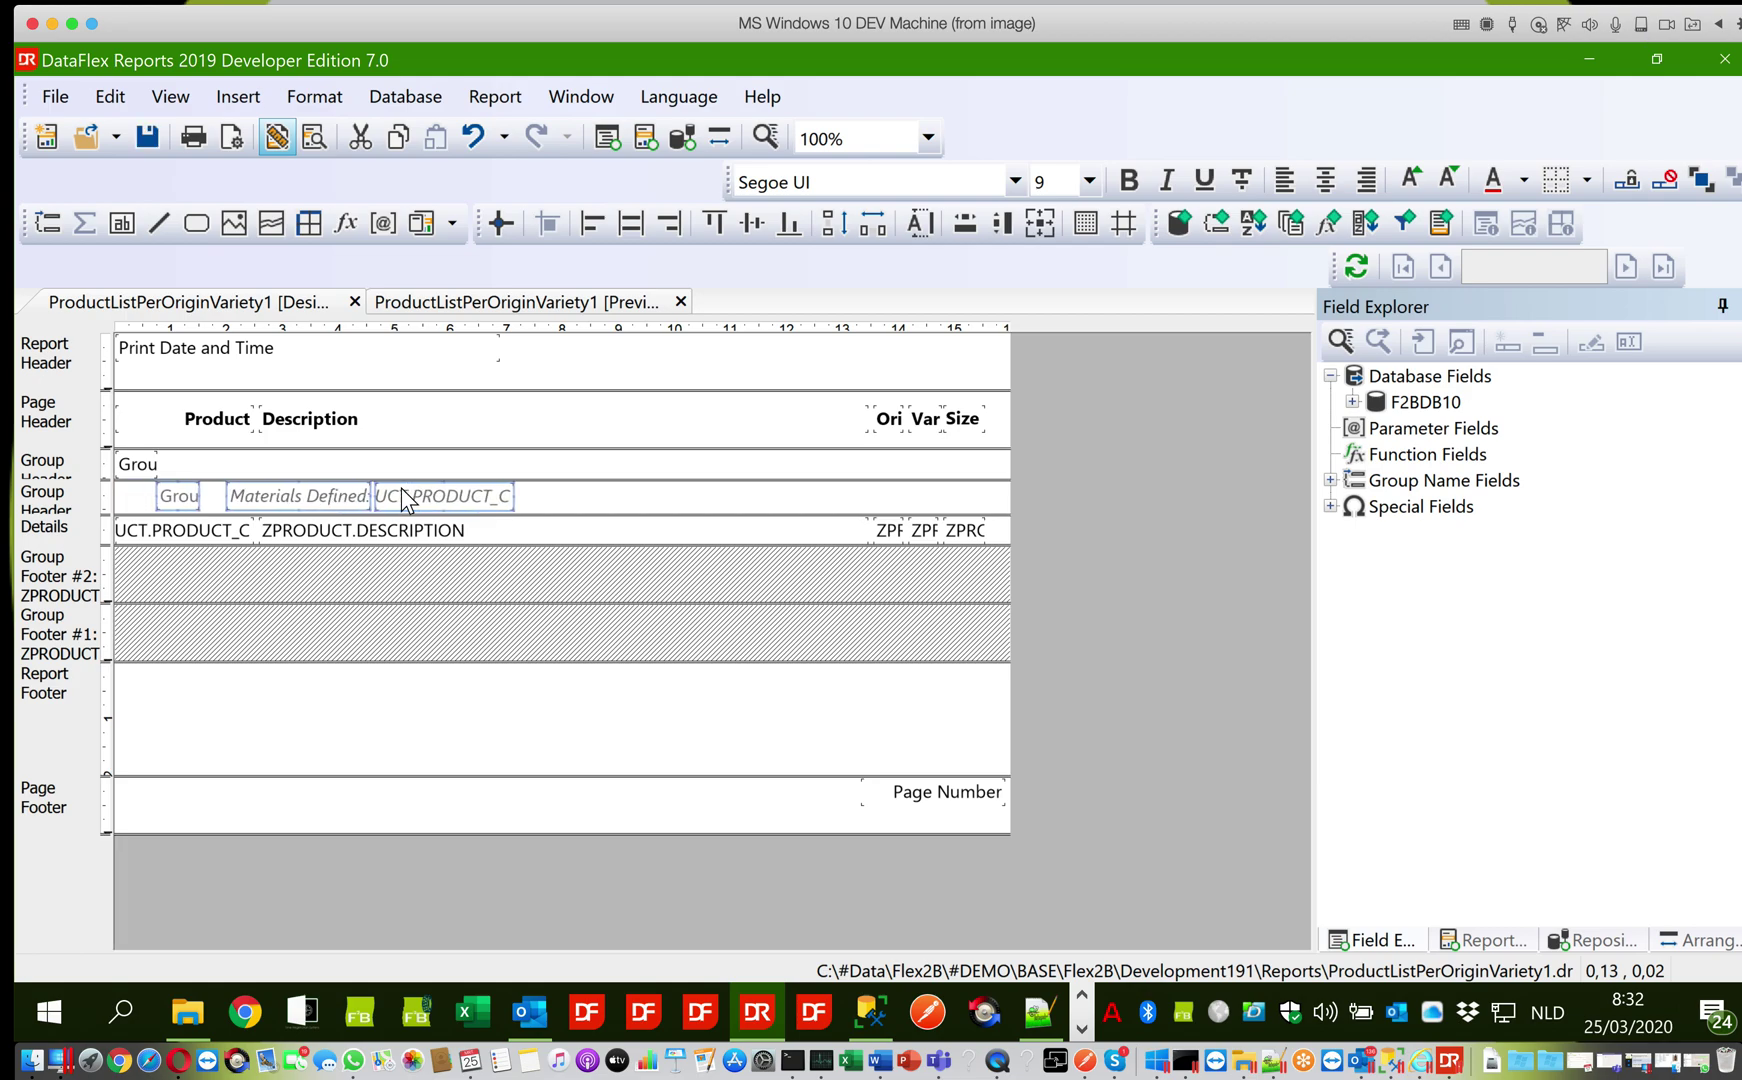
pyautogui.press('Right')
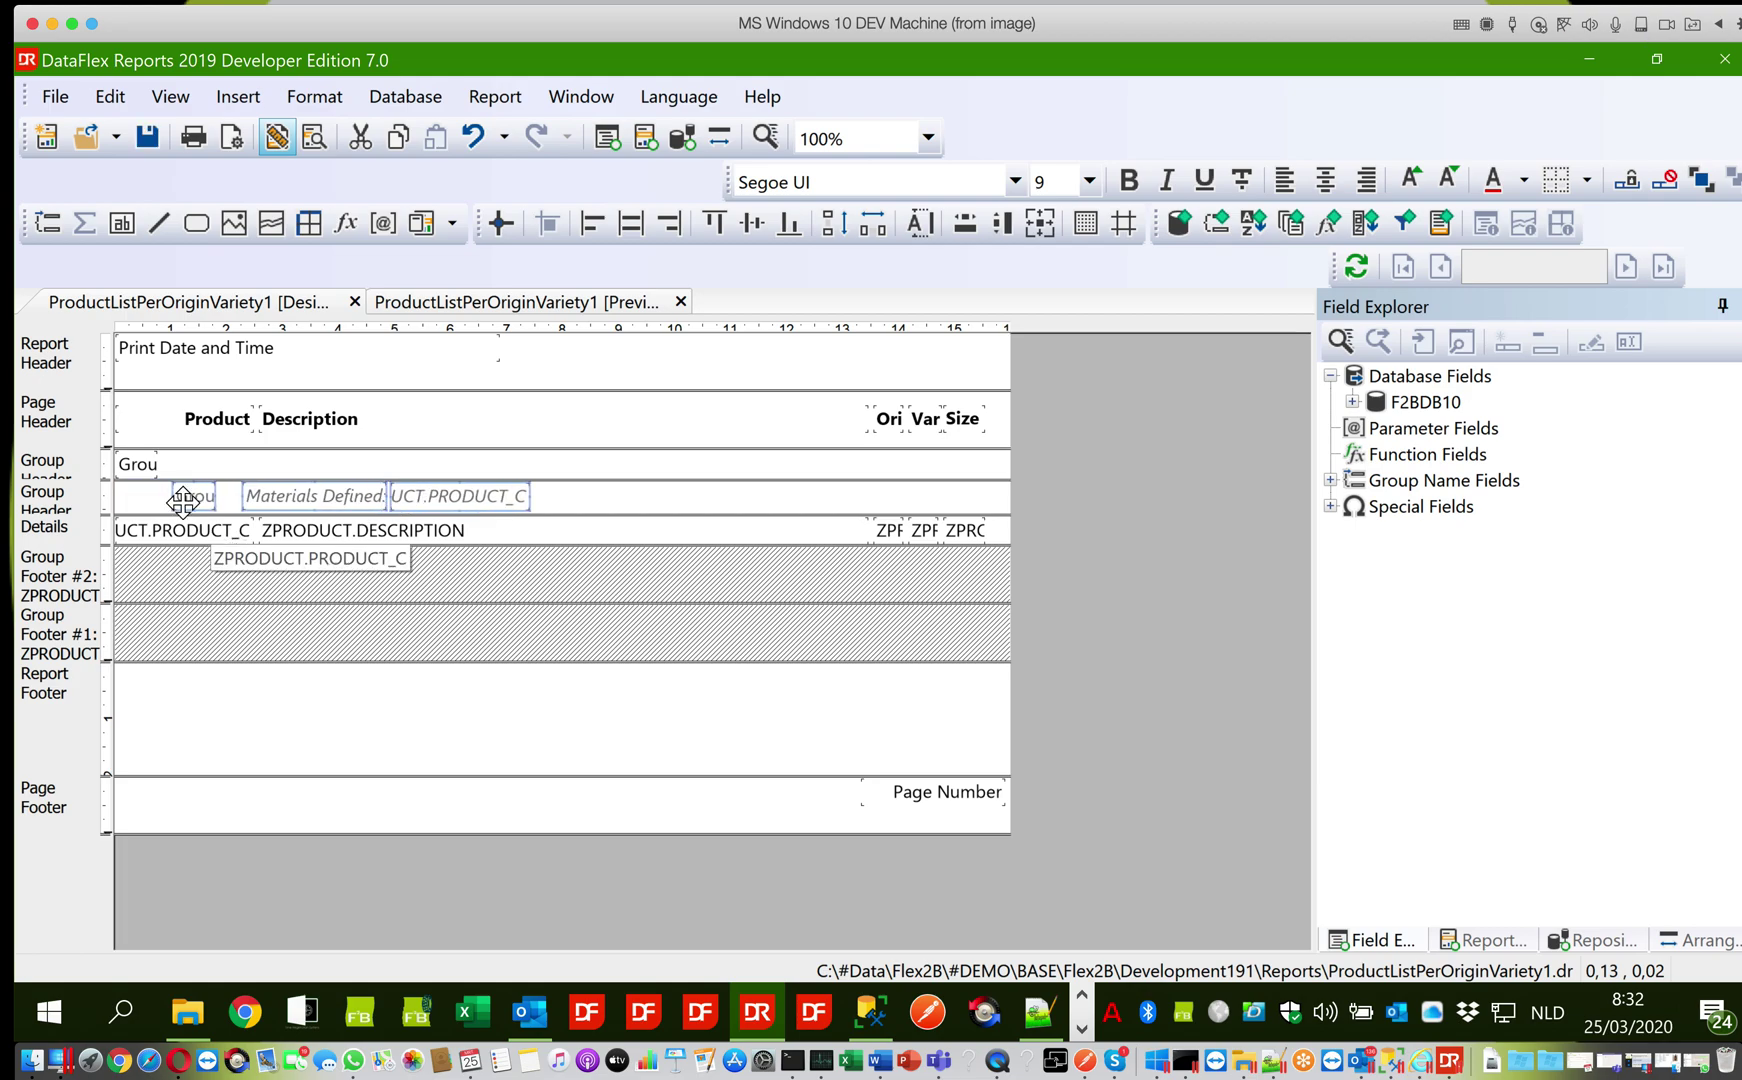
# Nudge the origin group name right, save, and preview the 78-page report
pyautogui.click(146, 465)
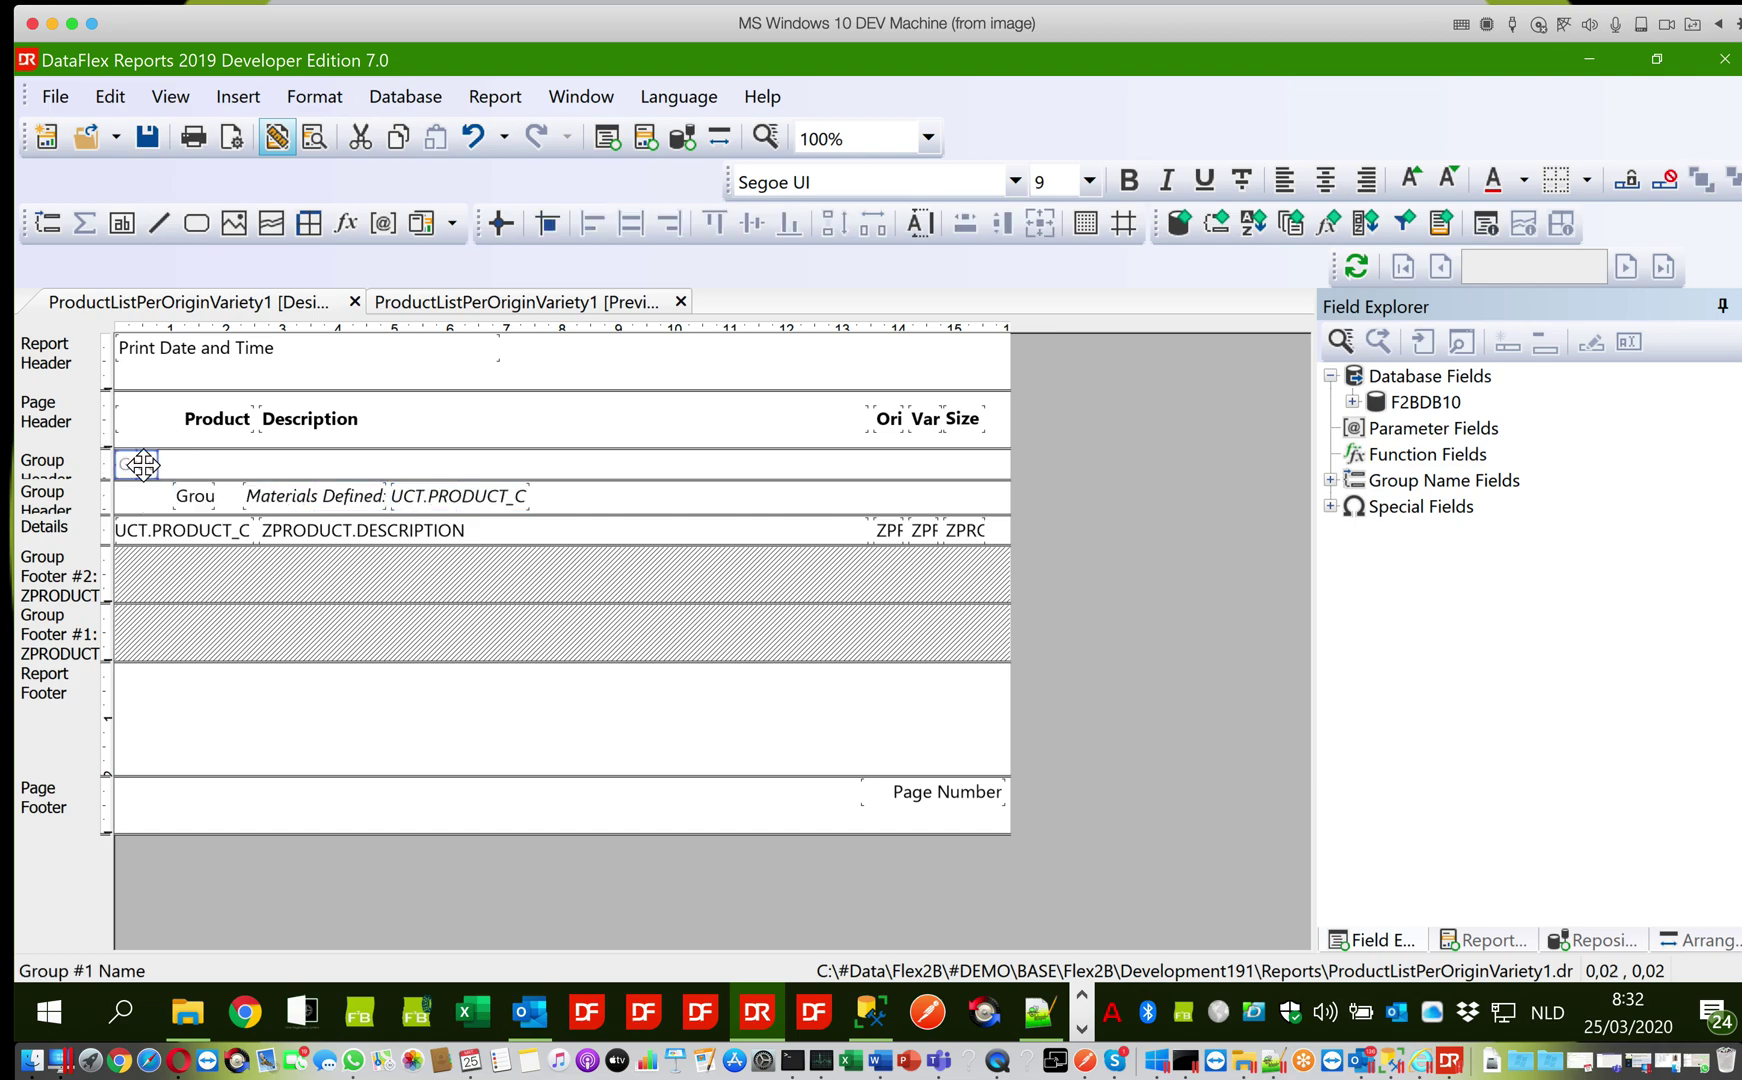
pyautogui.press('Right')
pyautogui.press('Right')
pyautogui.press('Right')
pyautogui.press('Right')
pyautogui.press('Right')
pyautogui.press('Right')
pyautogui.press('Right')
pyautogui.press('Right')
pyautogui.press('Right')
pyautogui.press('Right')
pyautogui.press('Right')
pyautogui.press('Right')
pyautogui.press('Right')
pyautogui.press('Right')
pyautogui.click(148, 138)
pyautogui.click(430, 302)
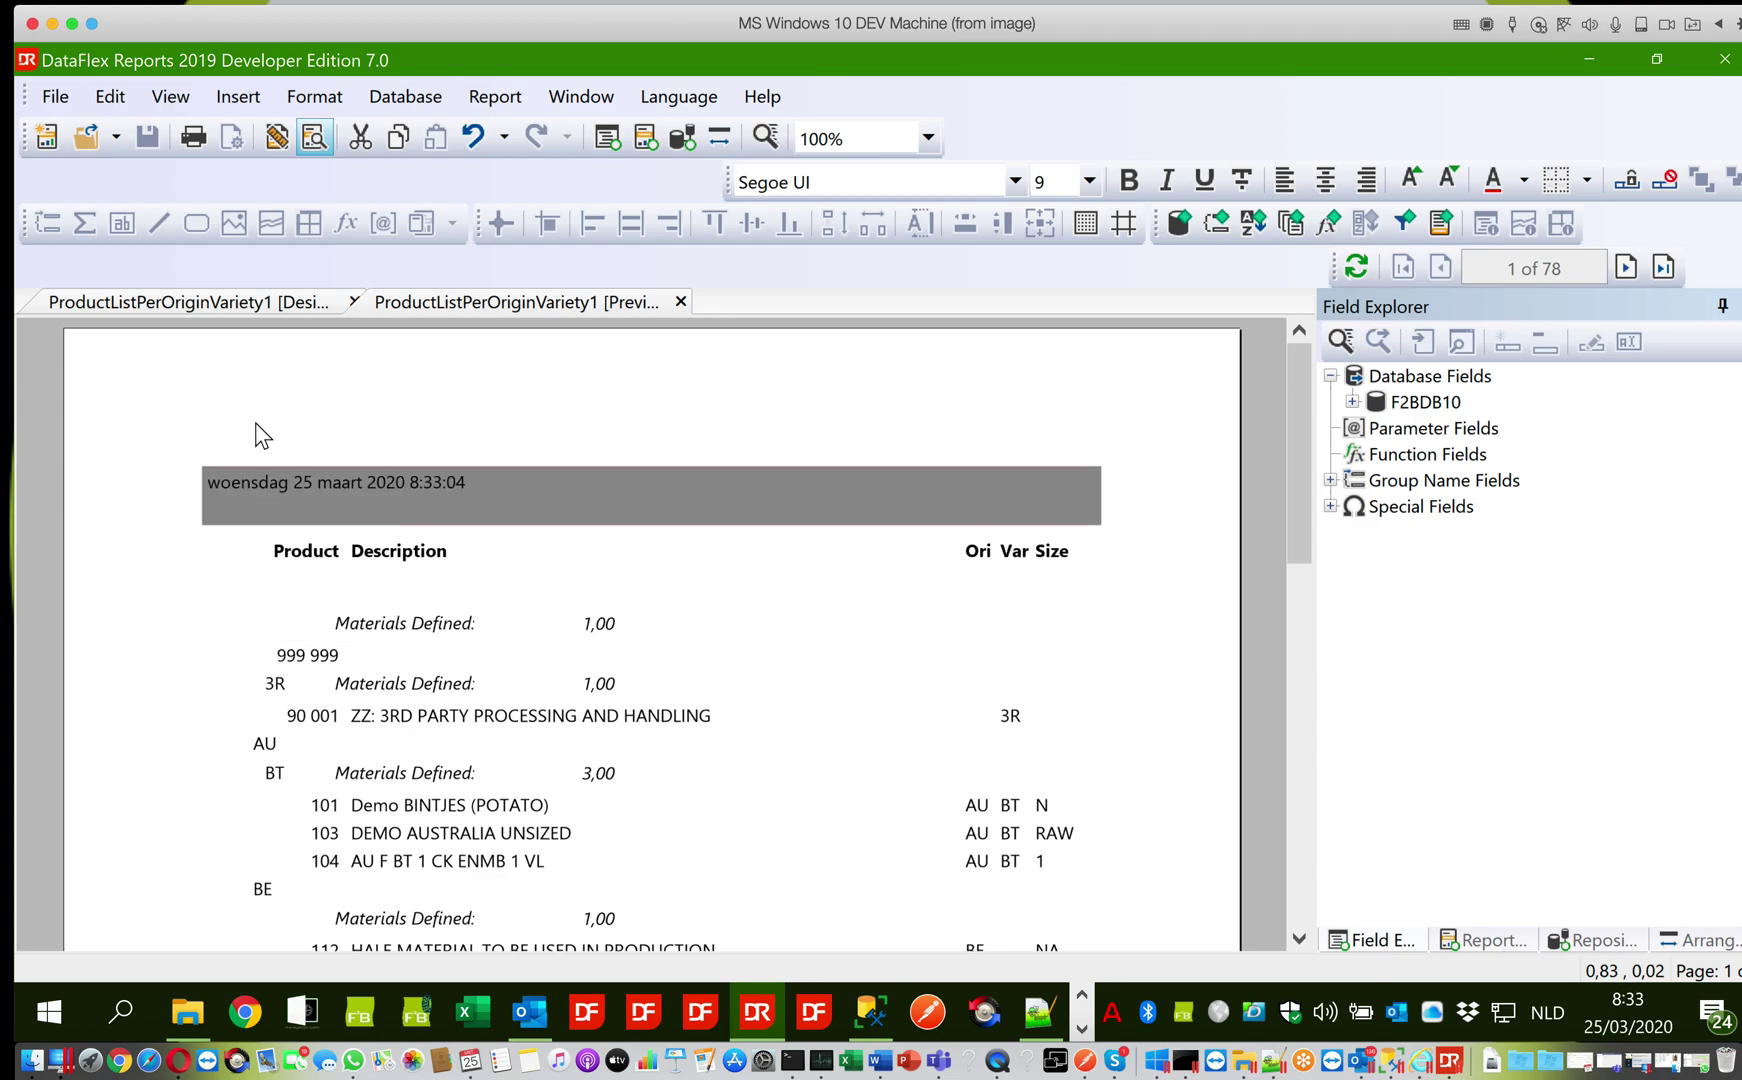
# Set the origin group name's font colour to red
pyautogui.click(252, 308)
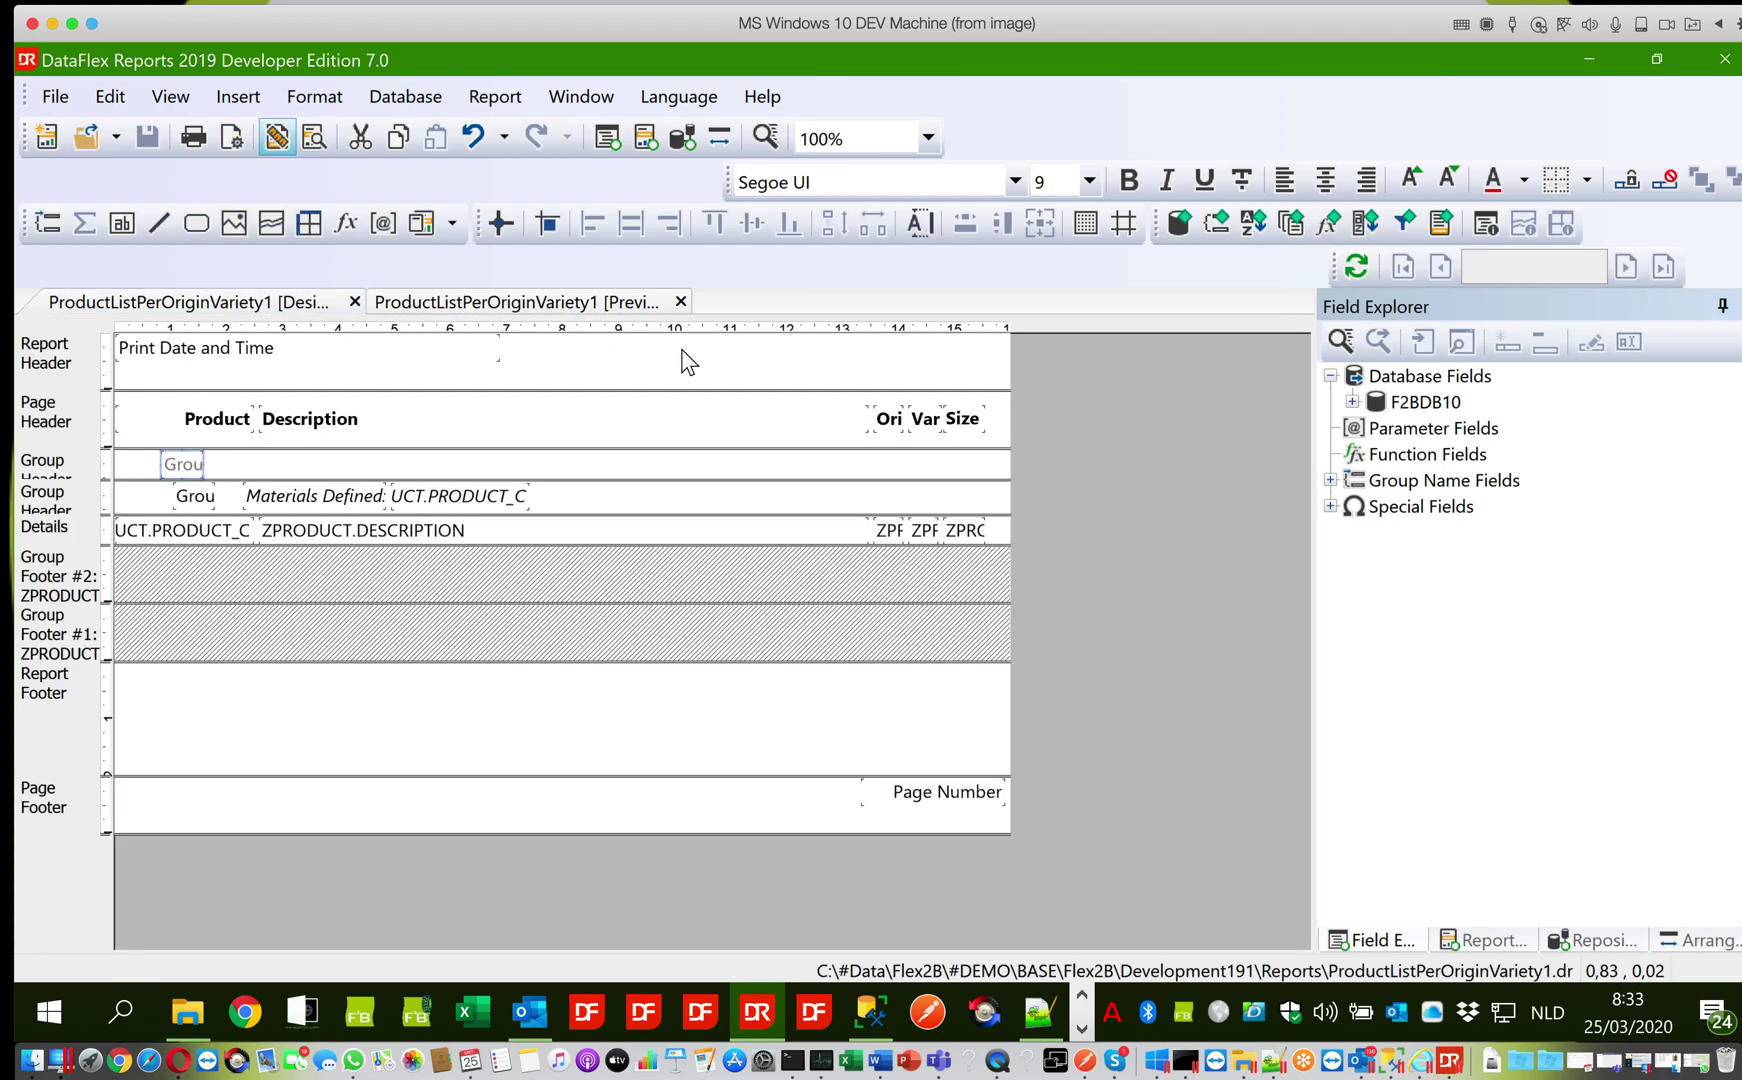
pyautogui.click(1524, 179)
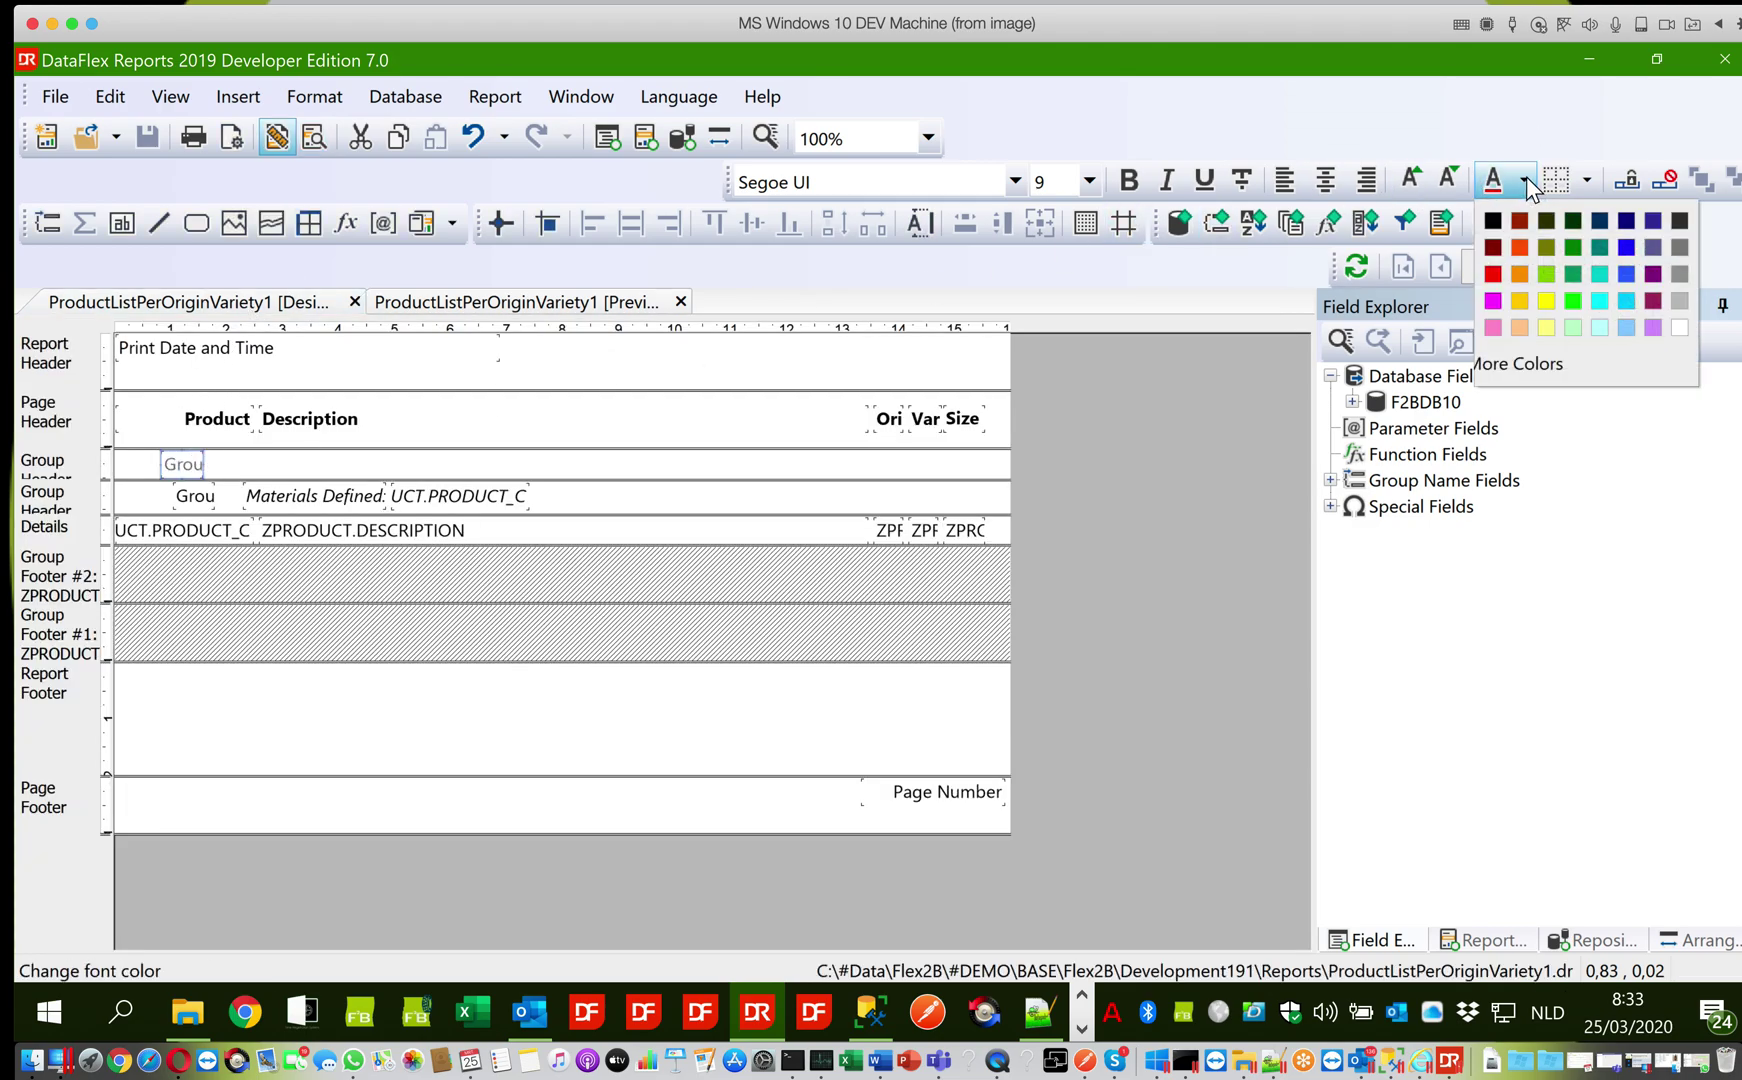
pyautogui.click(1491, 272)
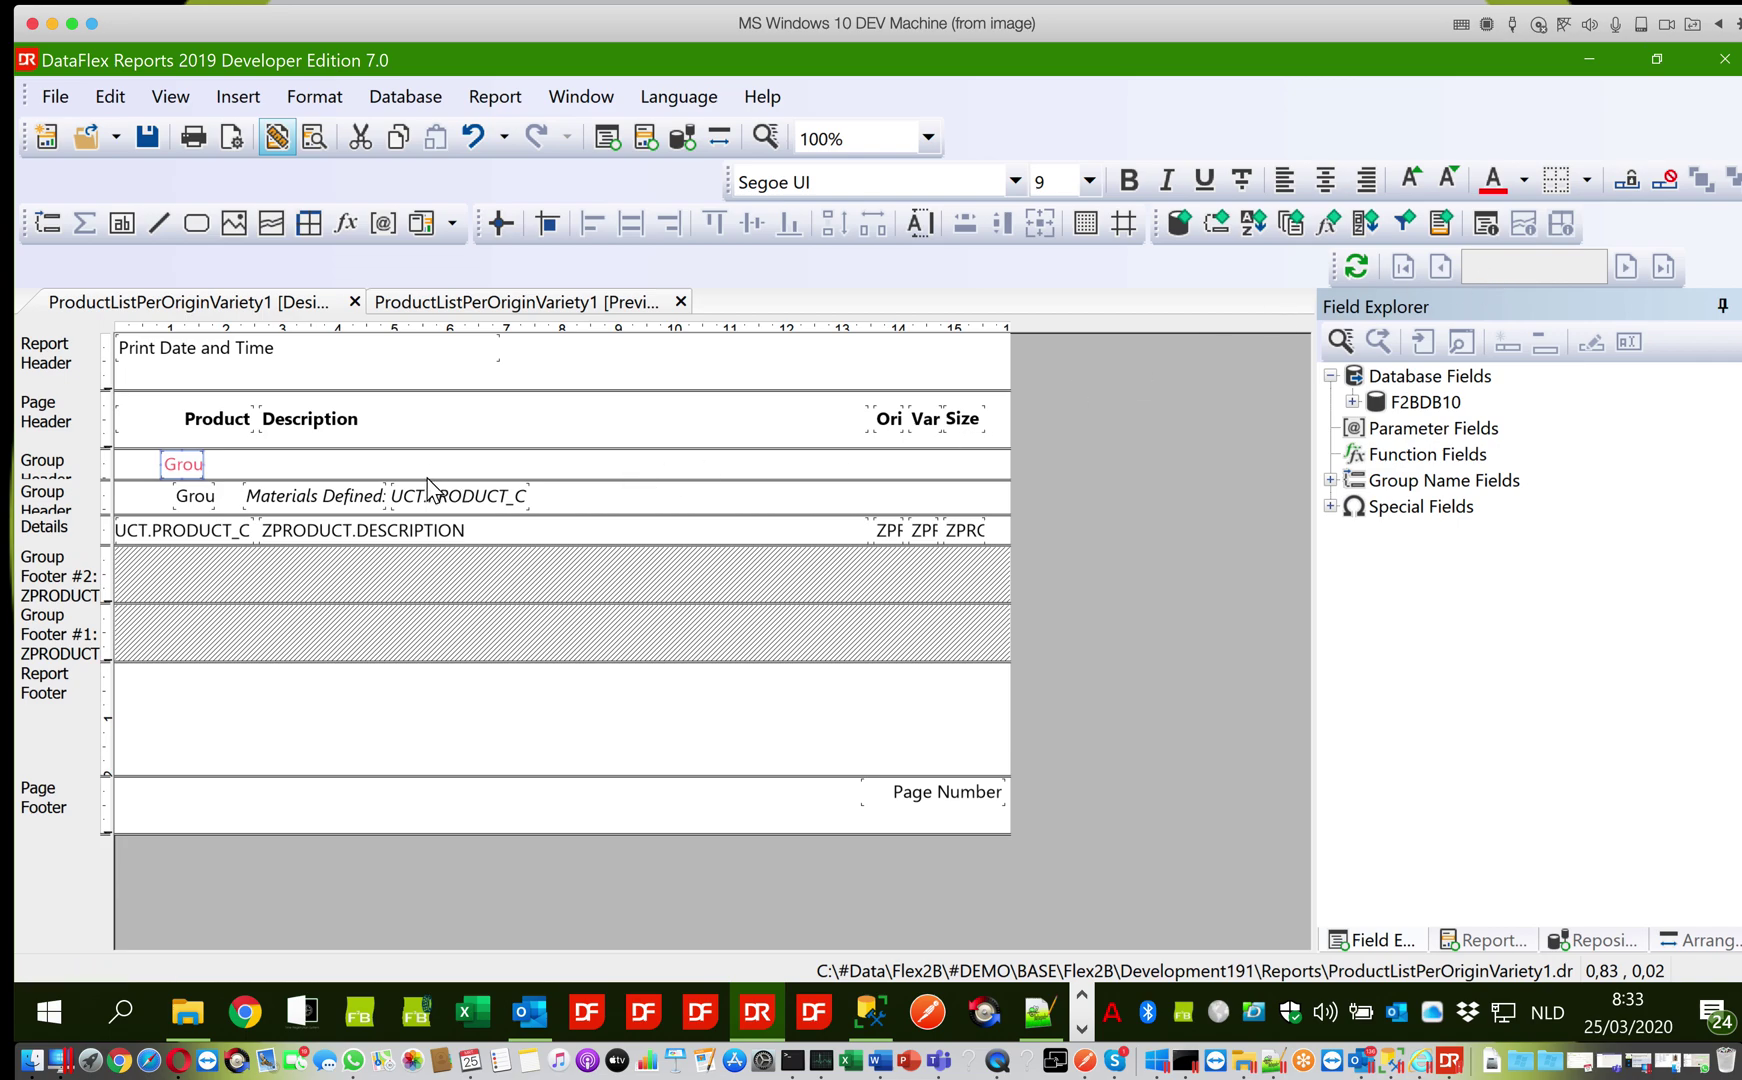
# Set the variety group name's font colour to blue and check both colours in the preview
pyautogui.click(205, 499)
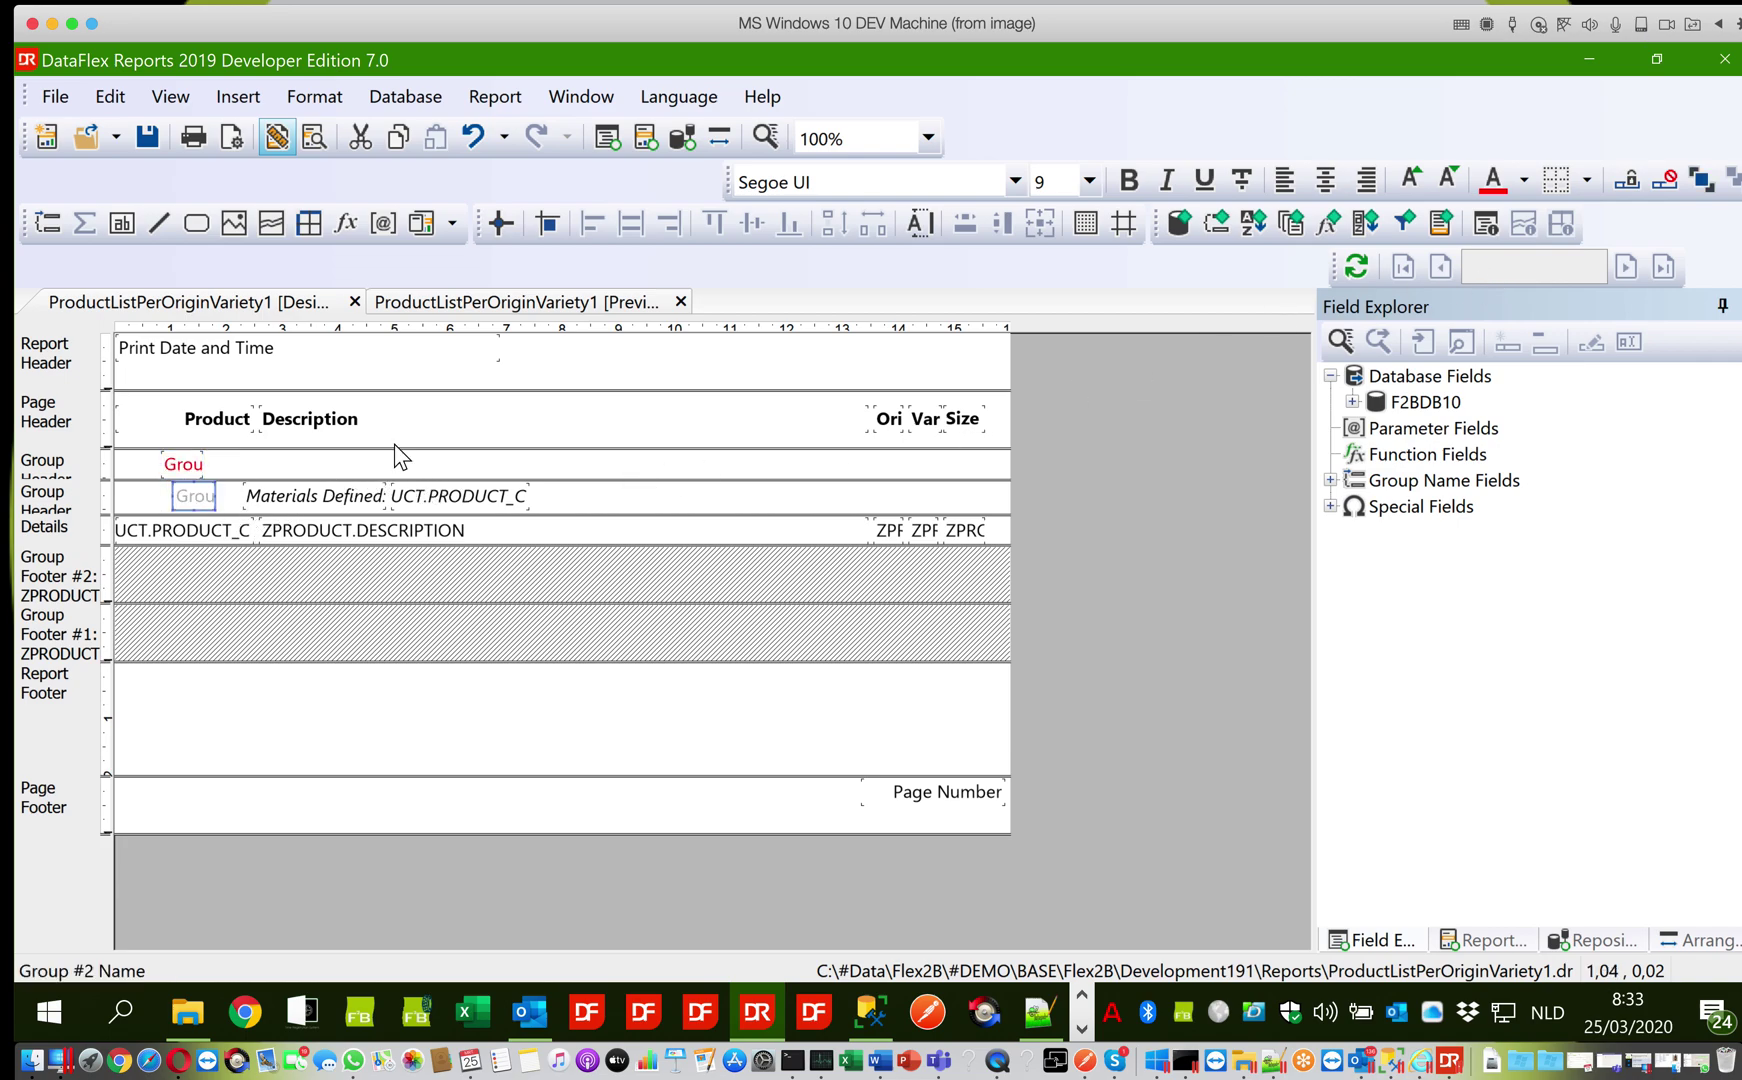
pyautogui.click(1525, 181)
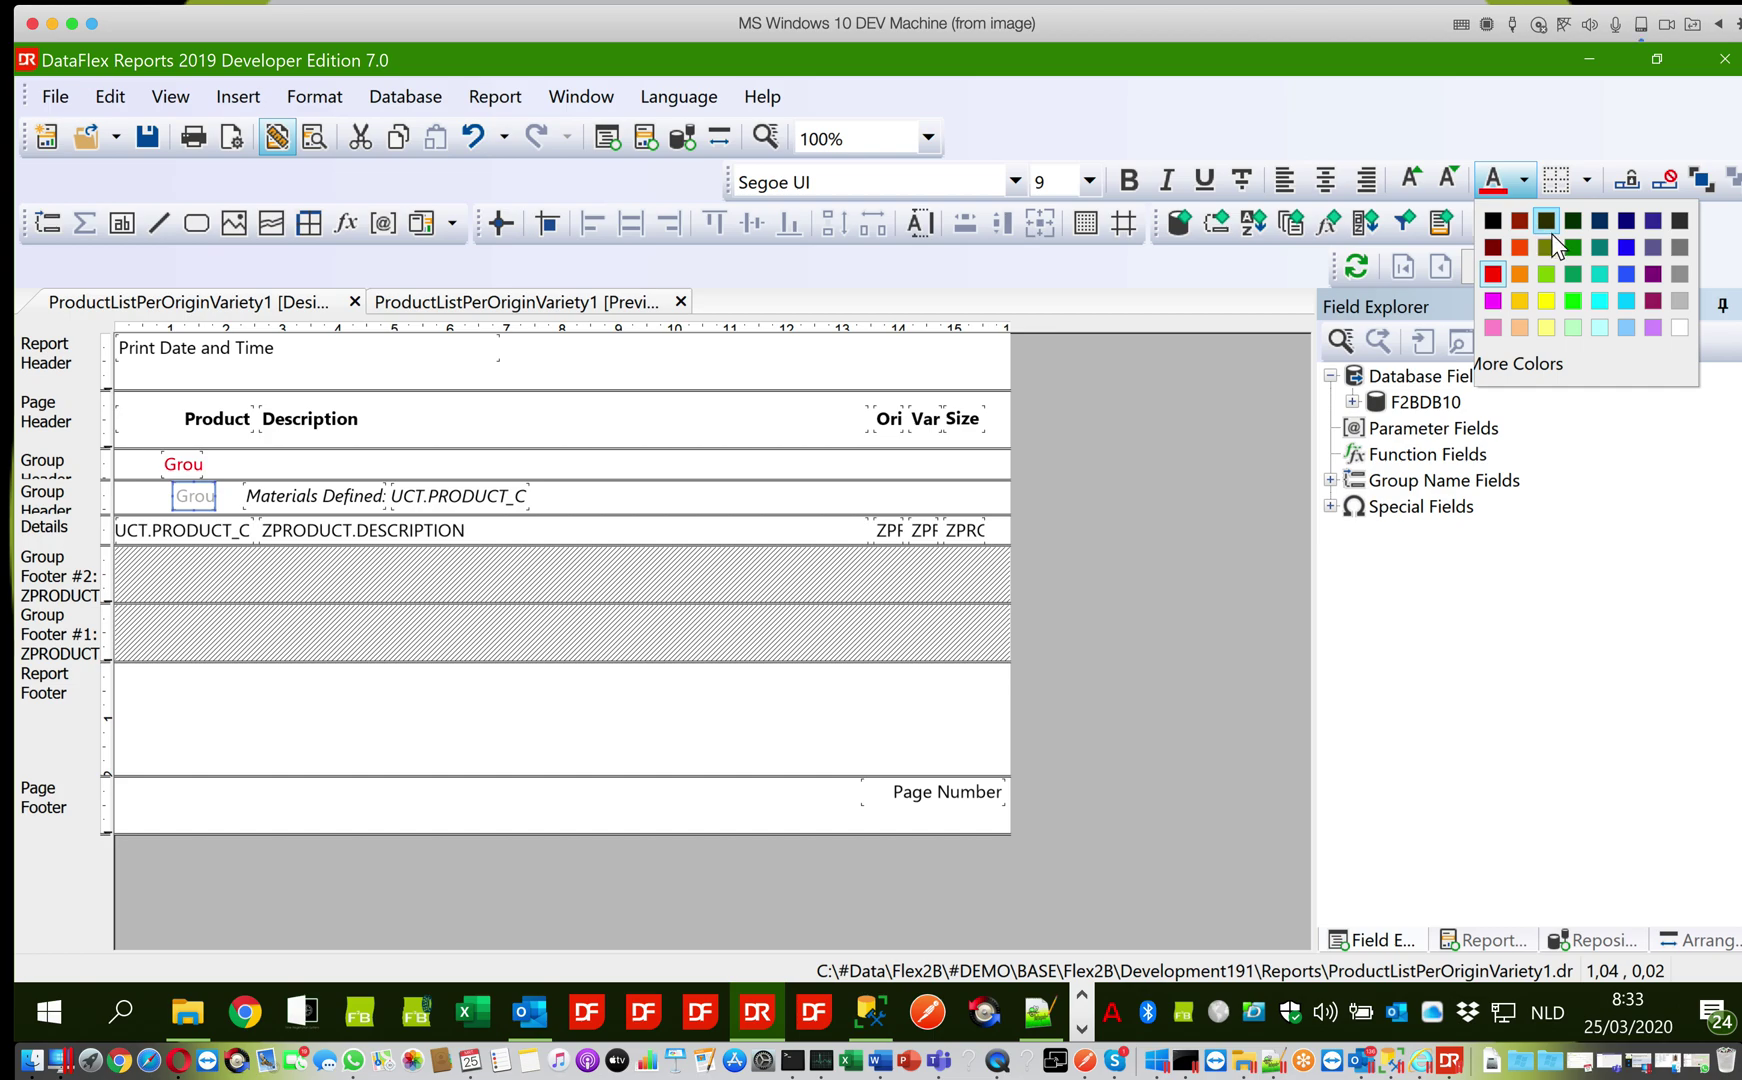
pyautogui.click(1622, 252)
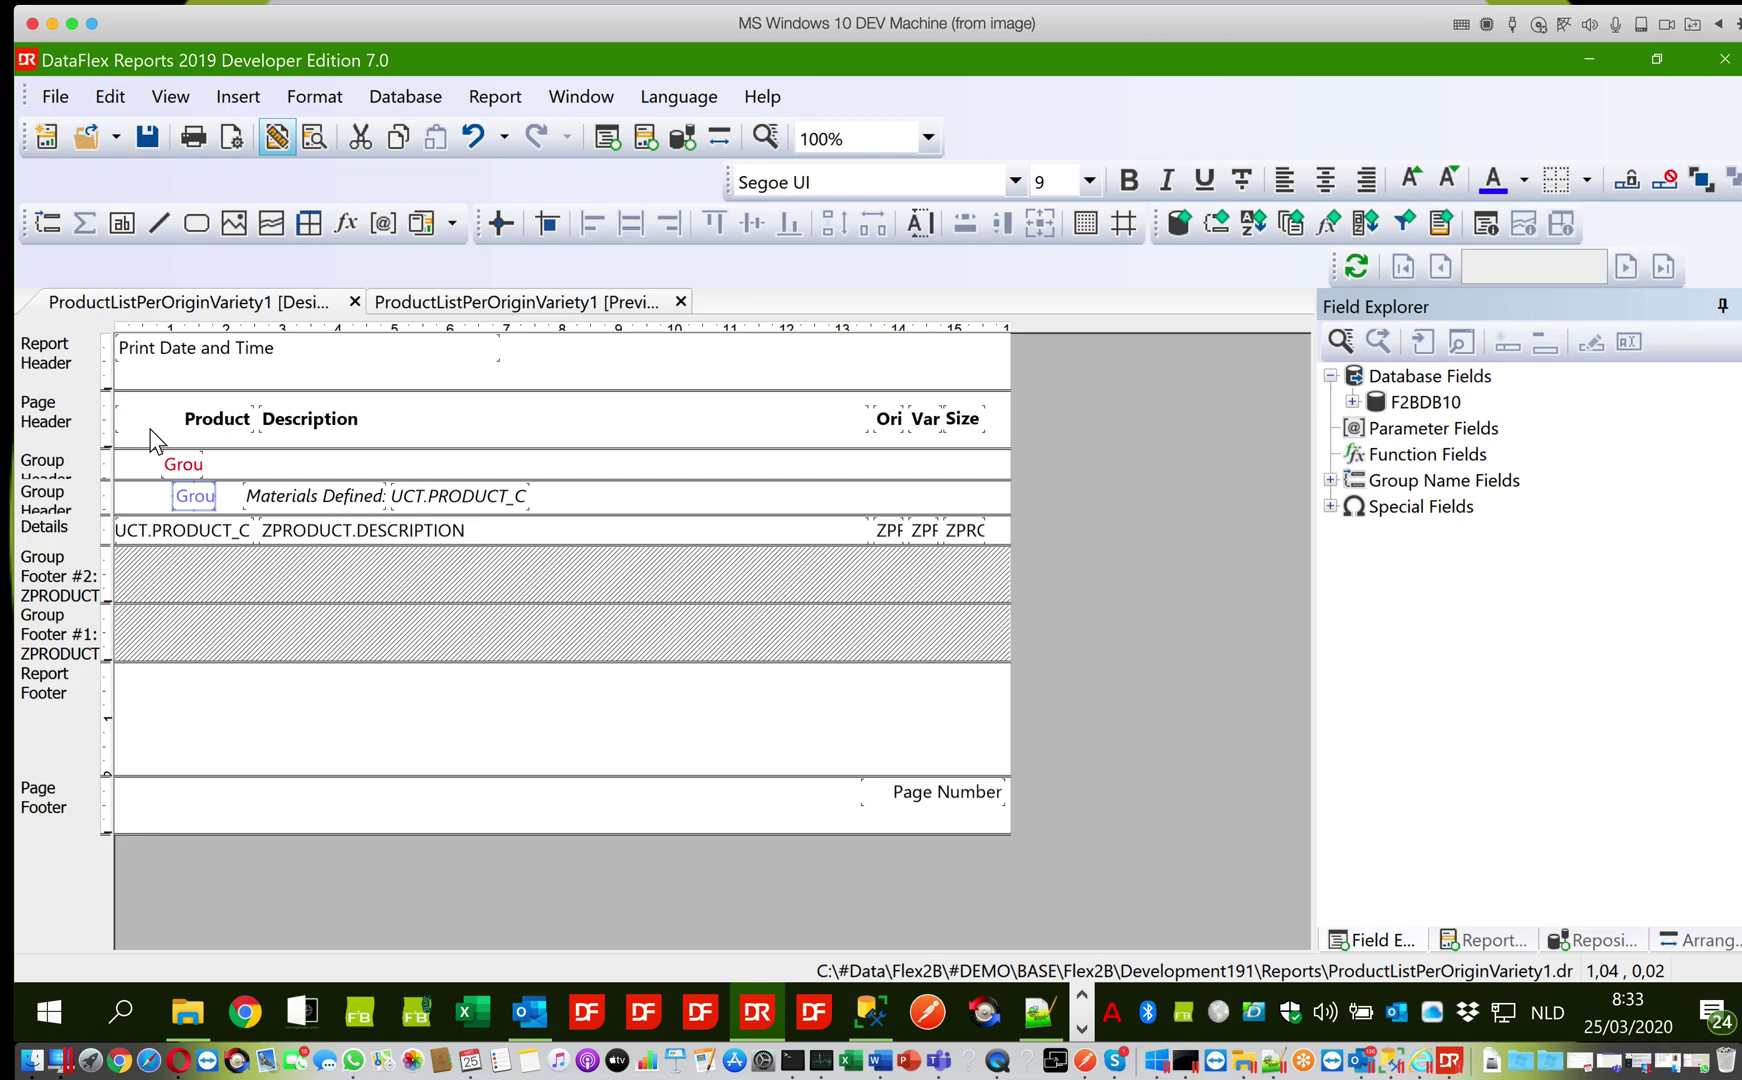
pyautogui.click(403, 302)
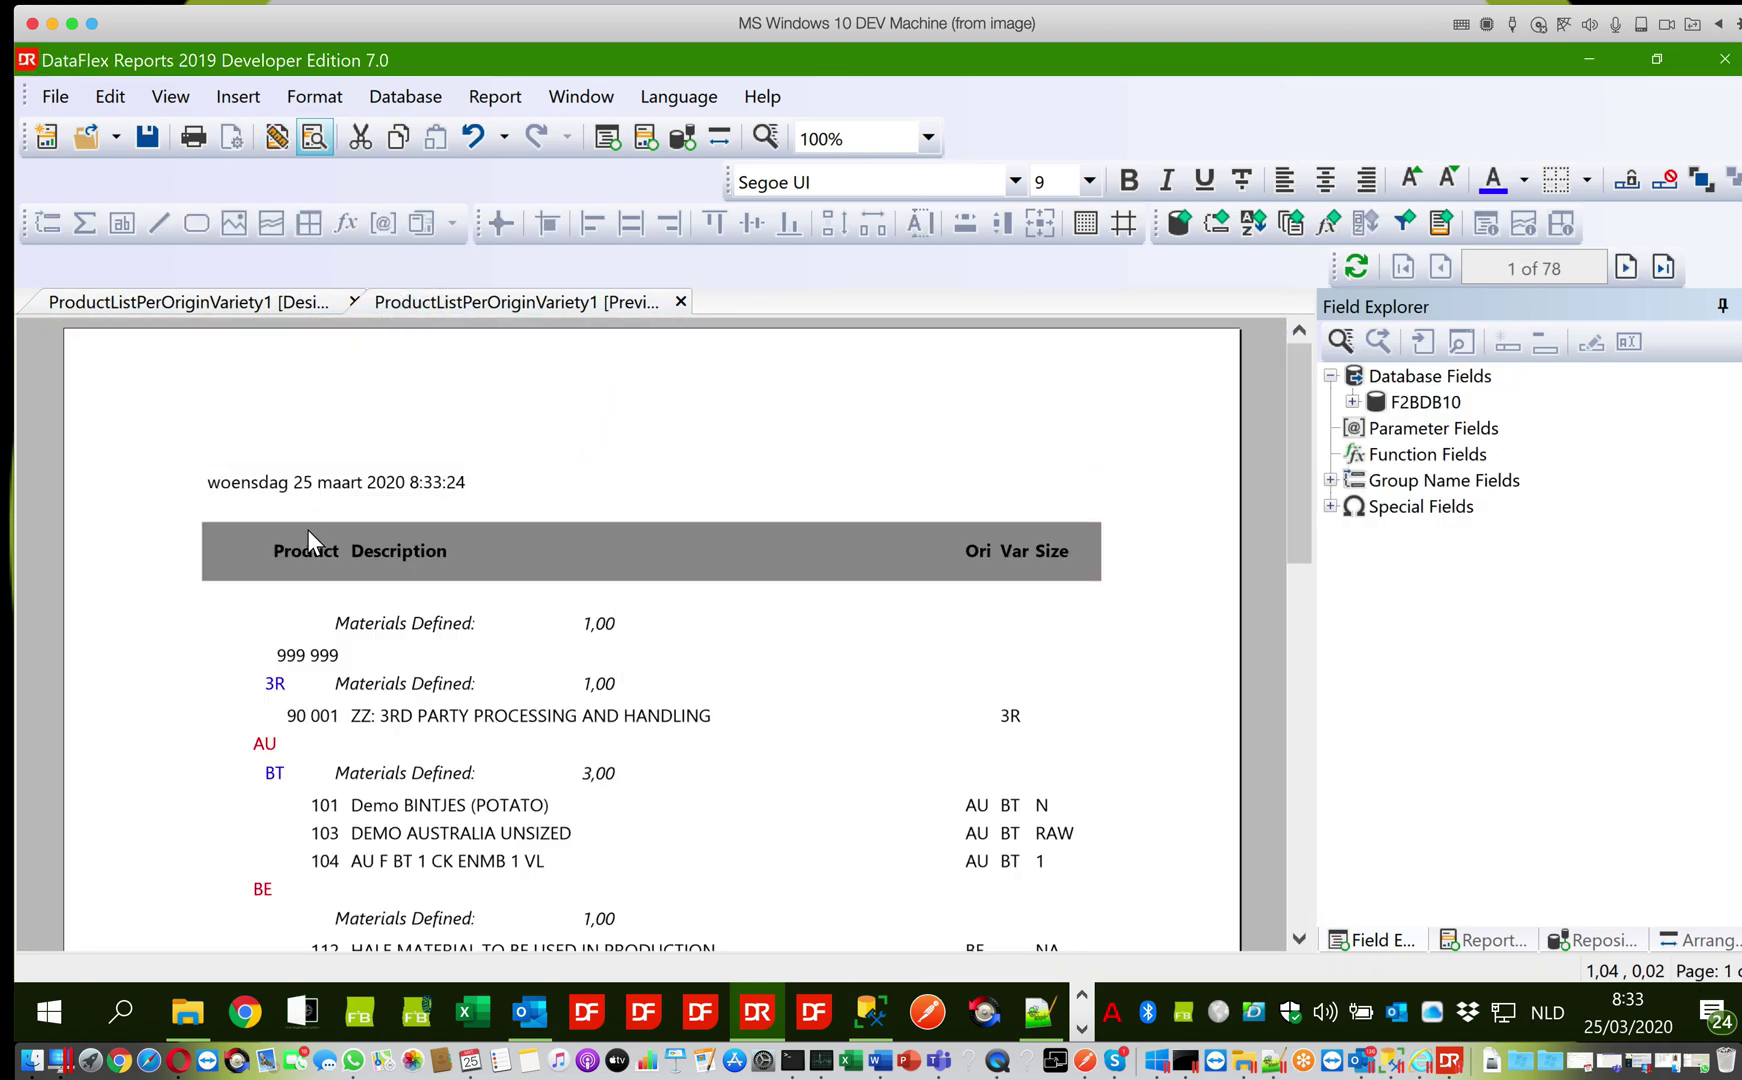
pyautogui.click(236, 310)
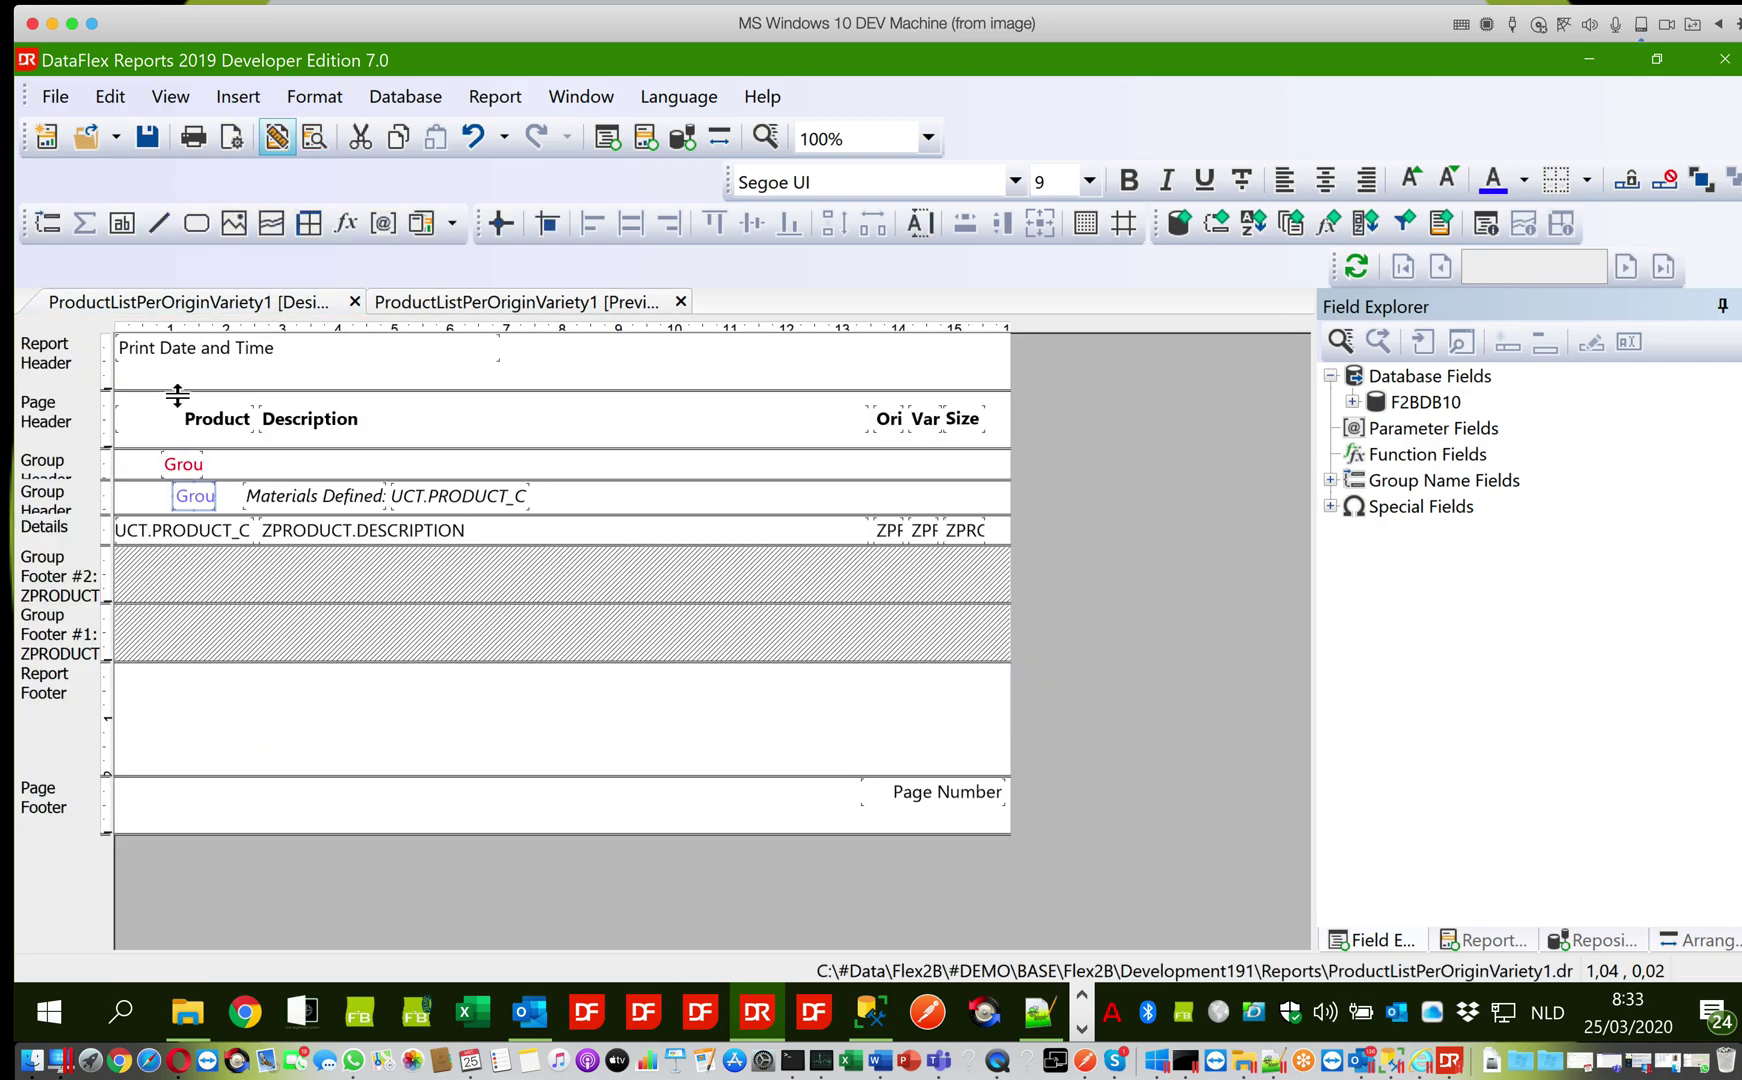
# Insert a text box reading 'Origin:' into the first group header
pyautogui.click(138, 466)
pyautogui.click(238, 96)
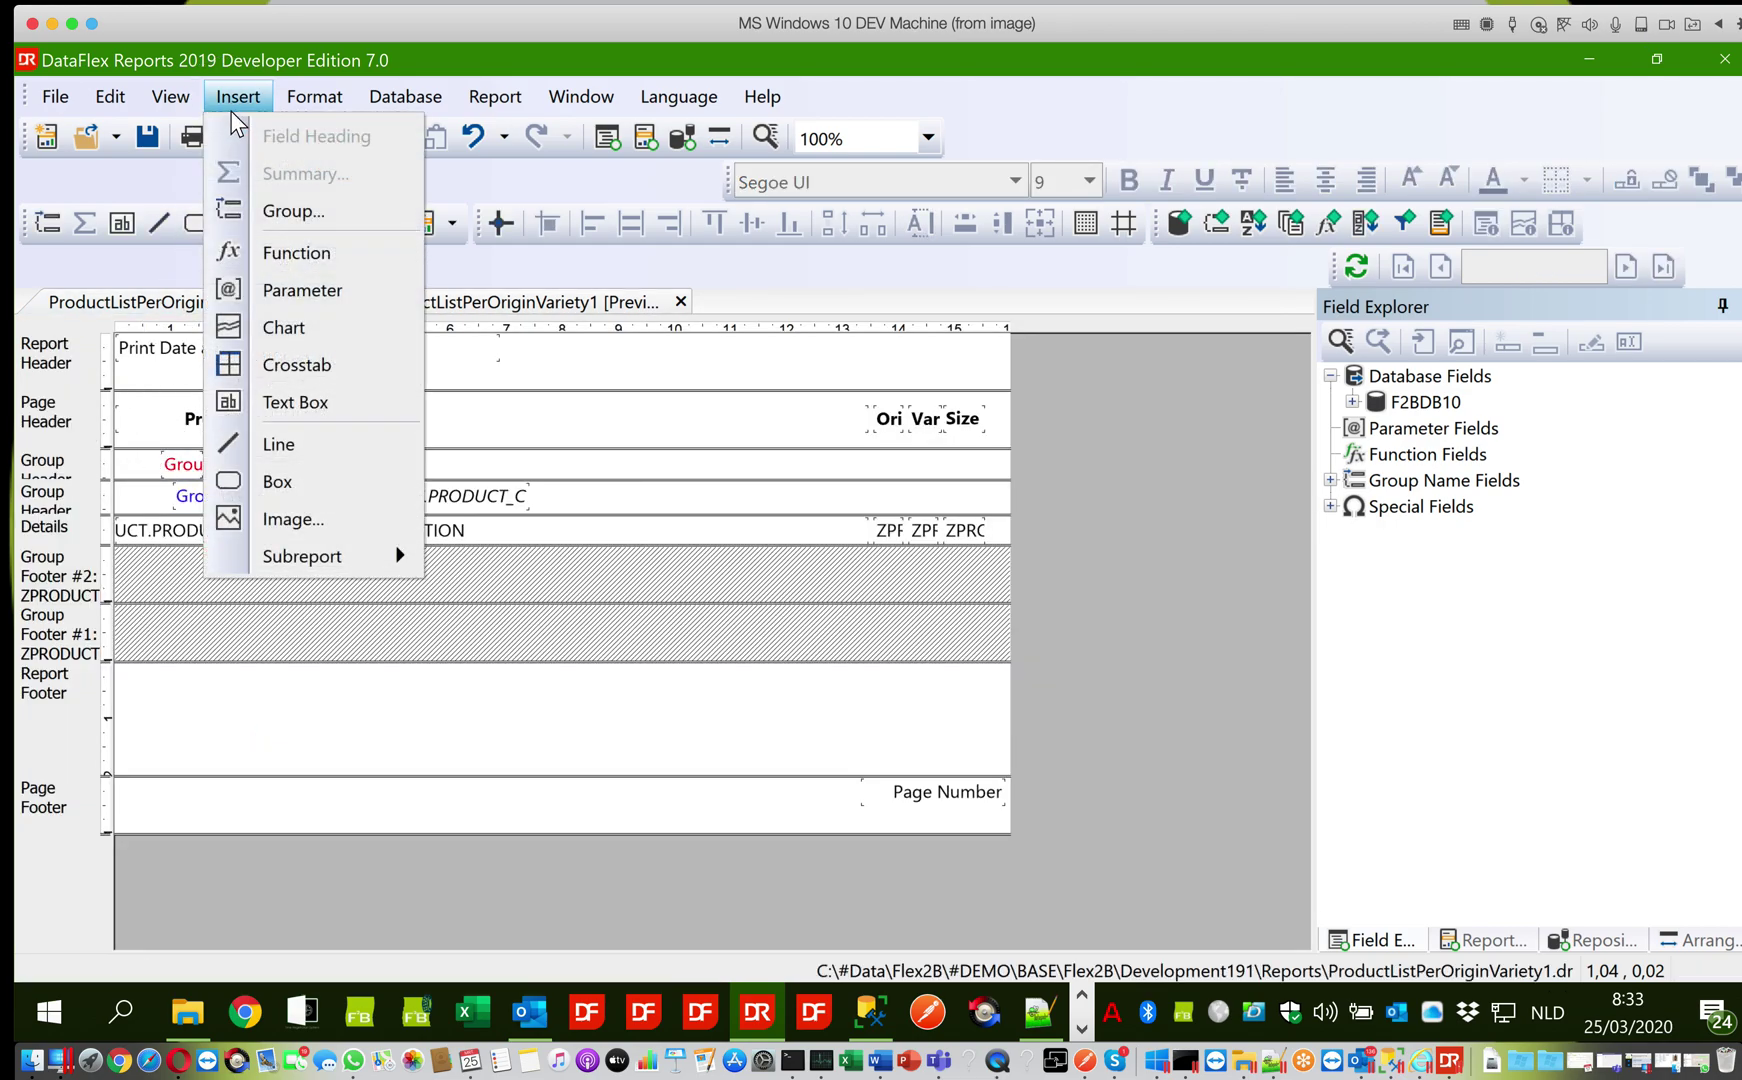
pyautogui.click(282, 401)
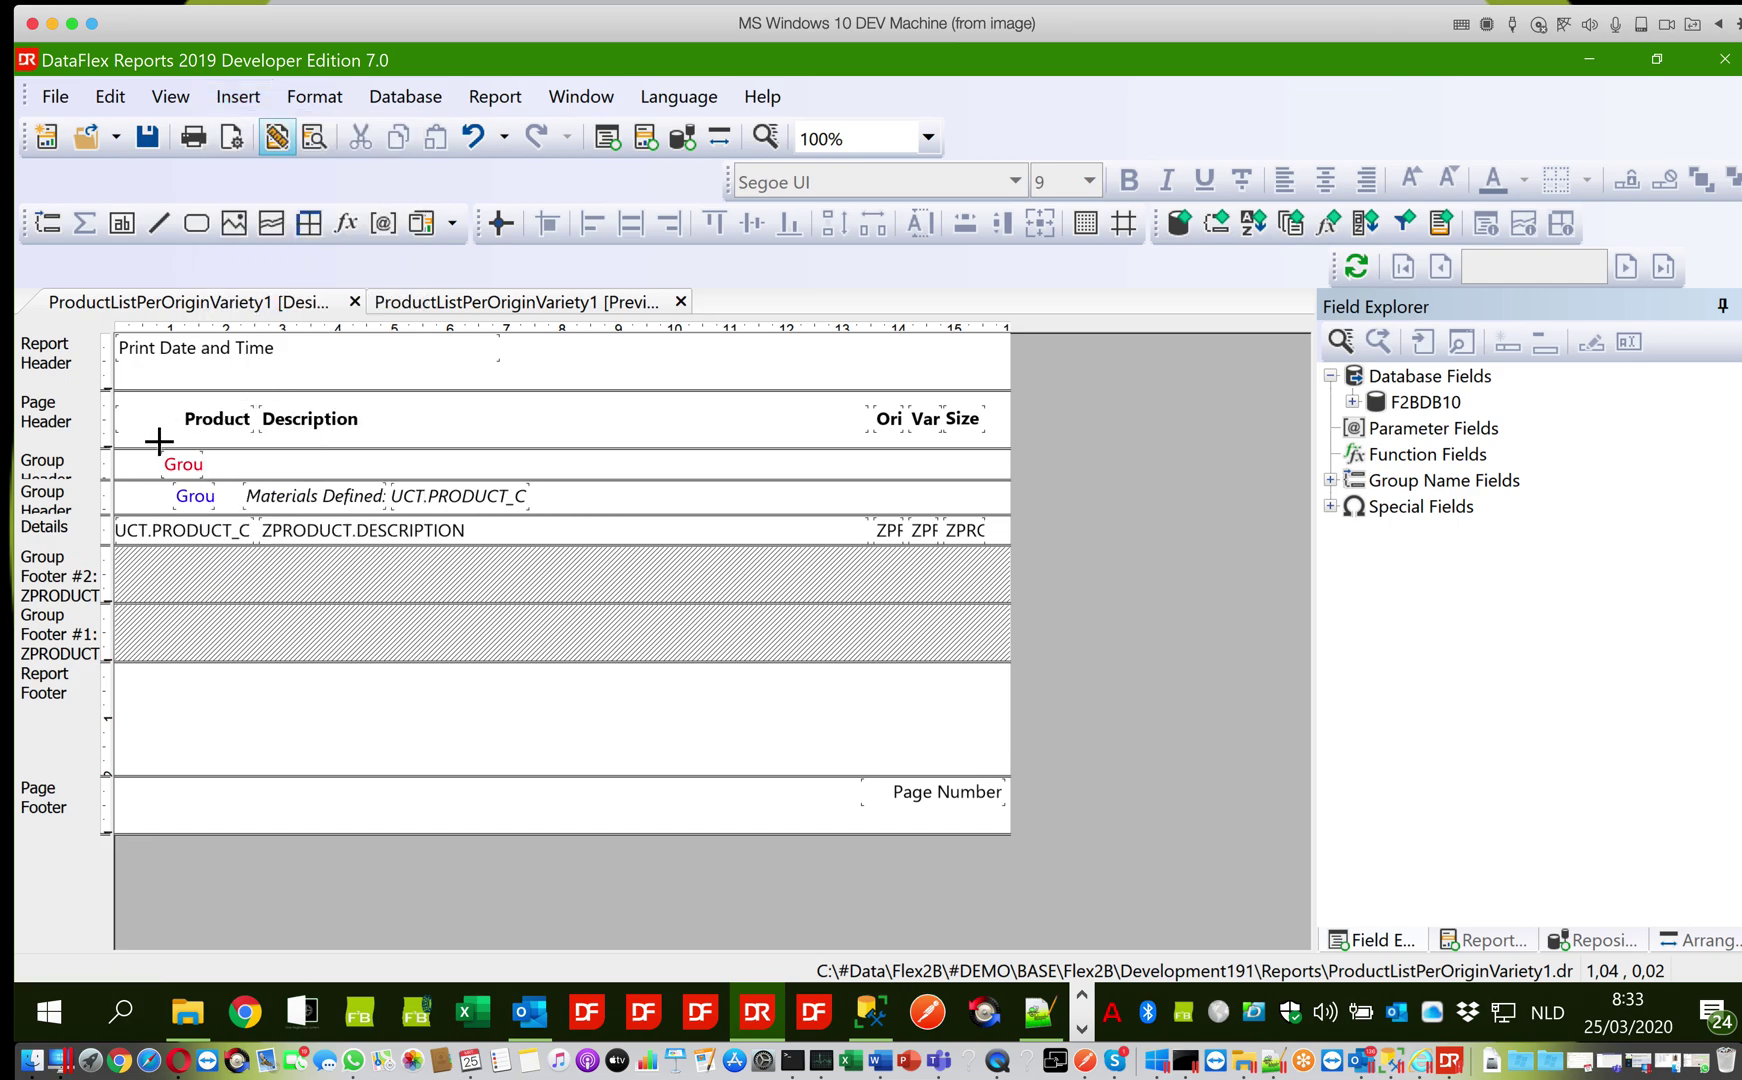
pyautogui.click(119, 452)
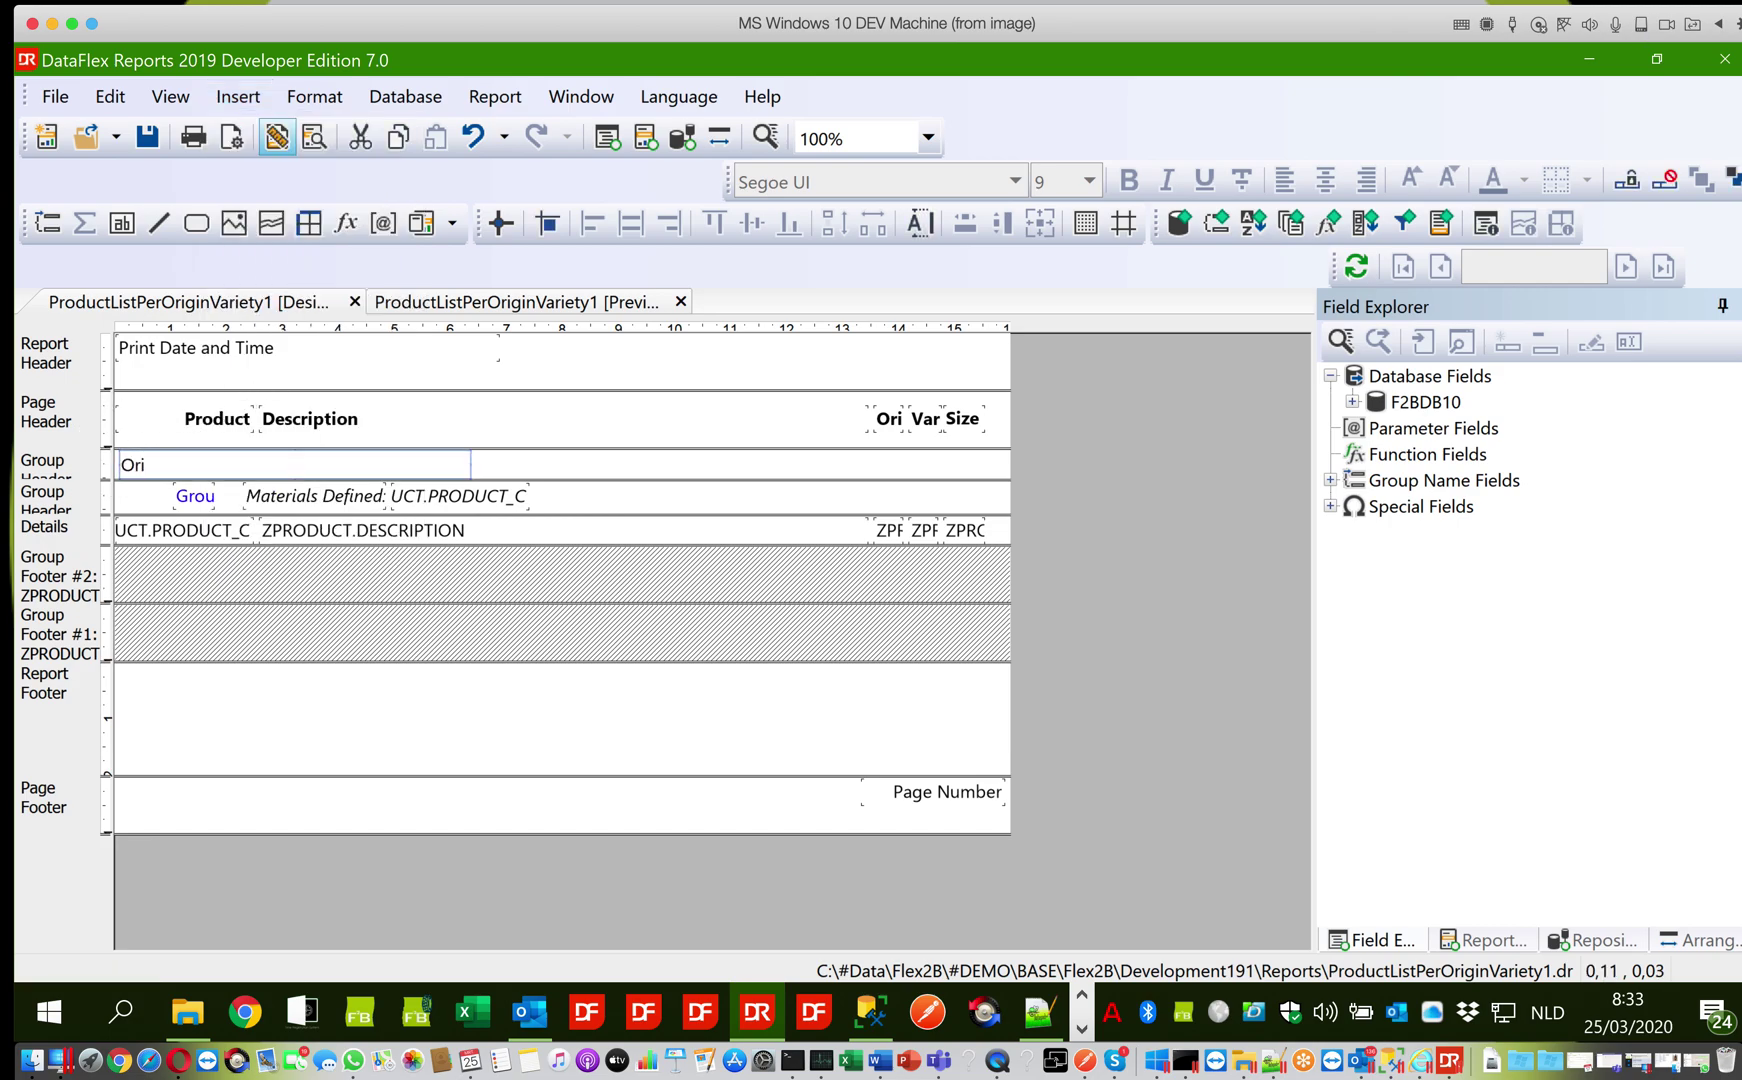
pyautogui.write('Origin:')
pyautogui.press('Escape')
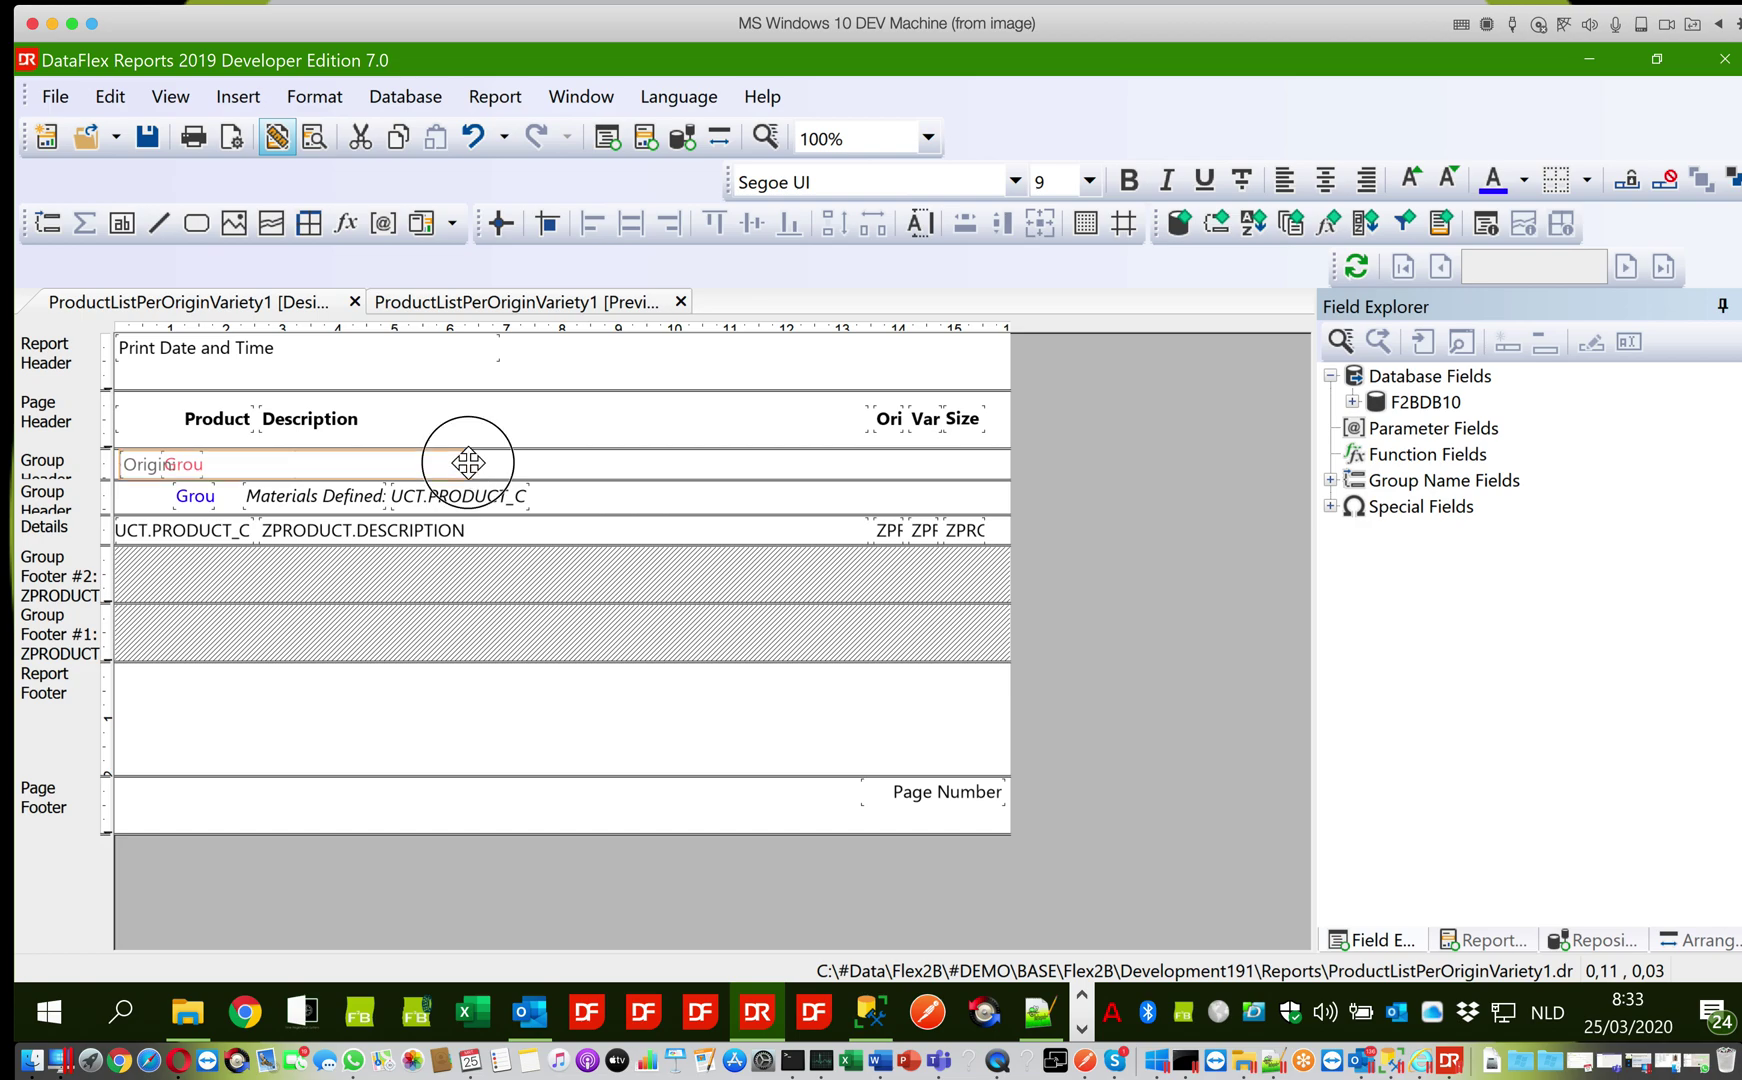
# Shrink the Origin: label to fit its text and shift the origin group name right of it
pyautogui.click(471, 461)
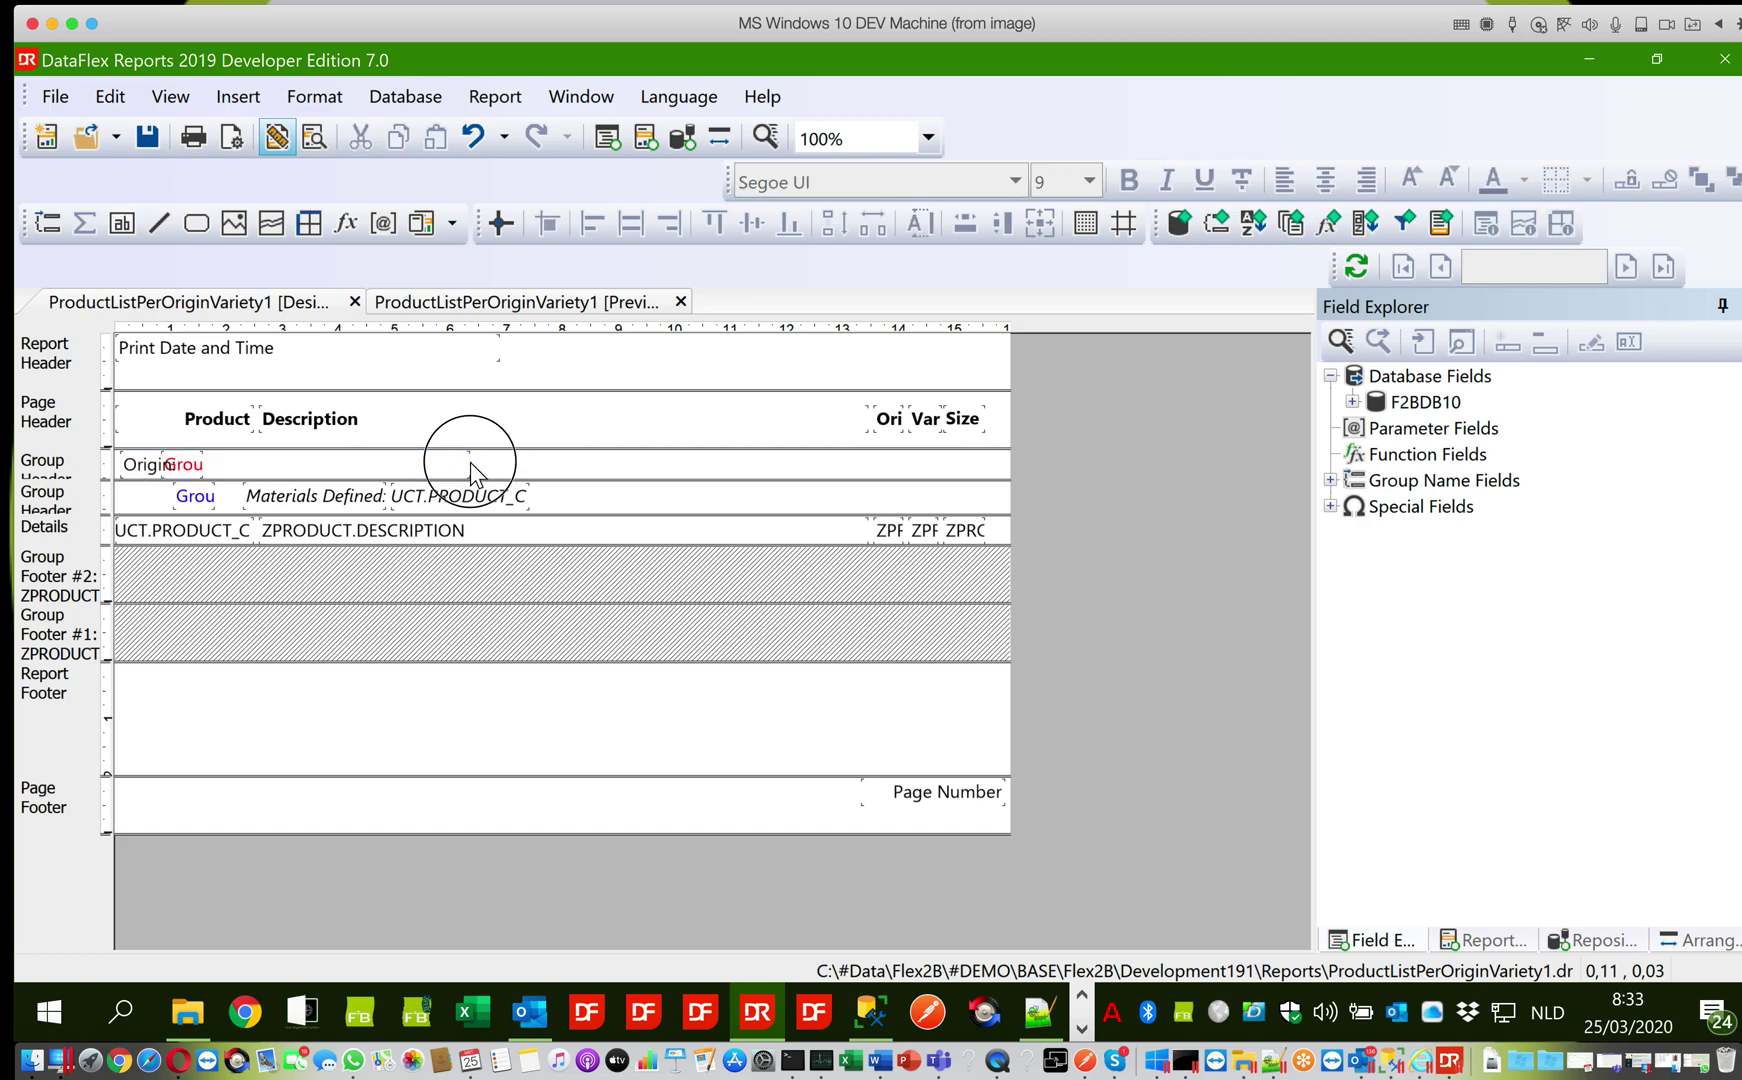
pyautogui.click(465, 463)
pyautogui.click(470, 465)
pyautogui.click(459, 465)
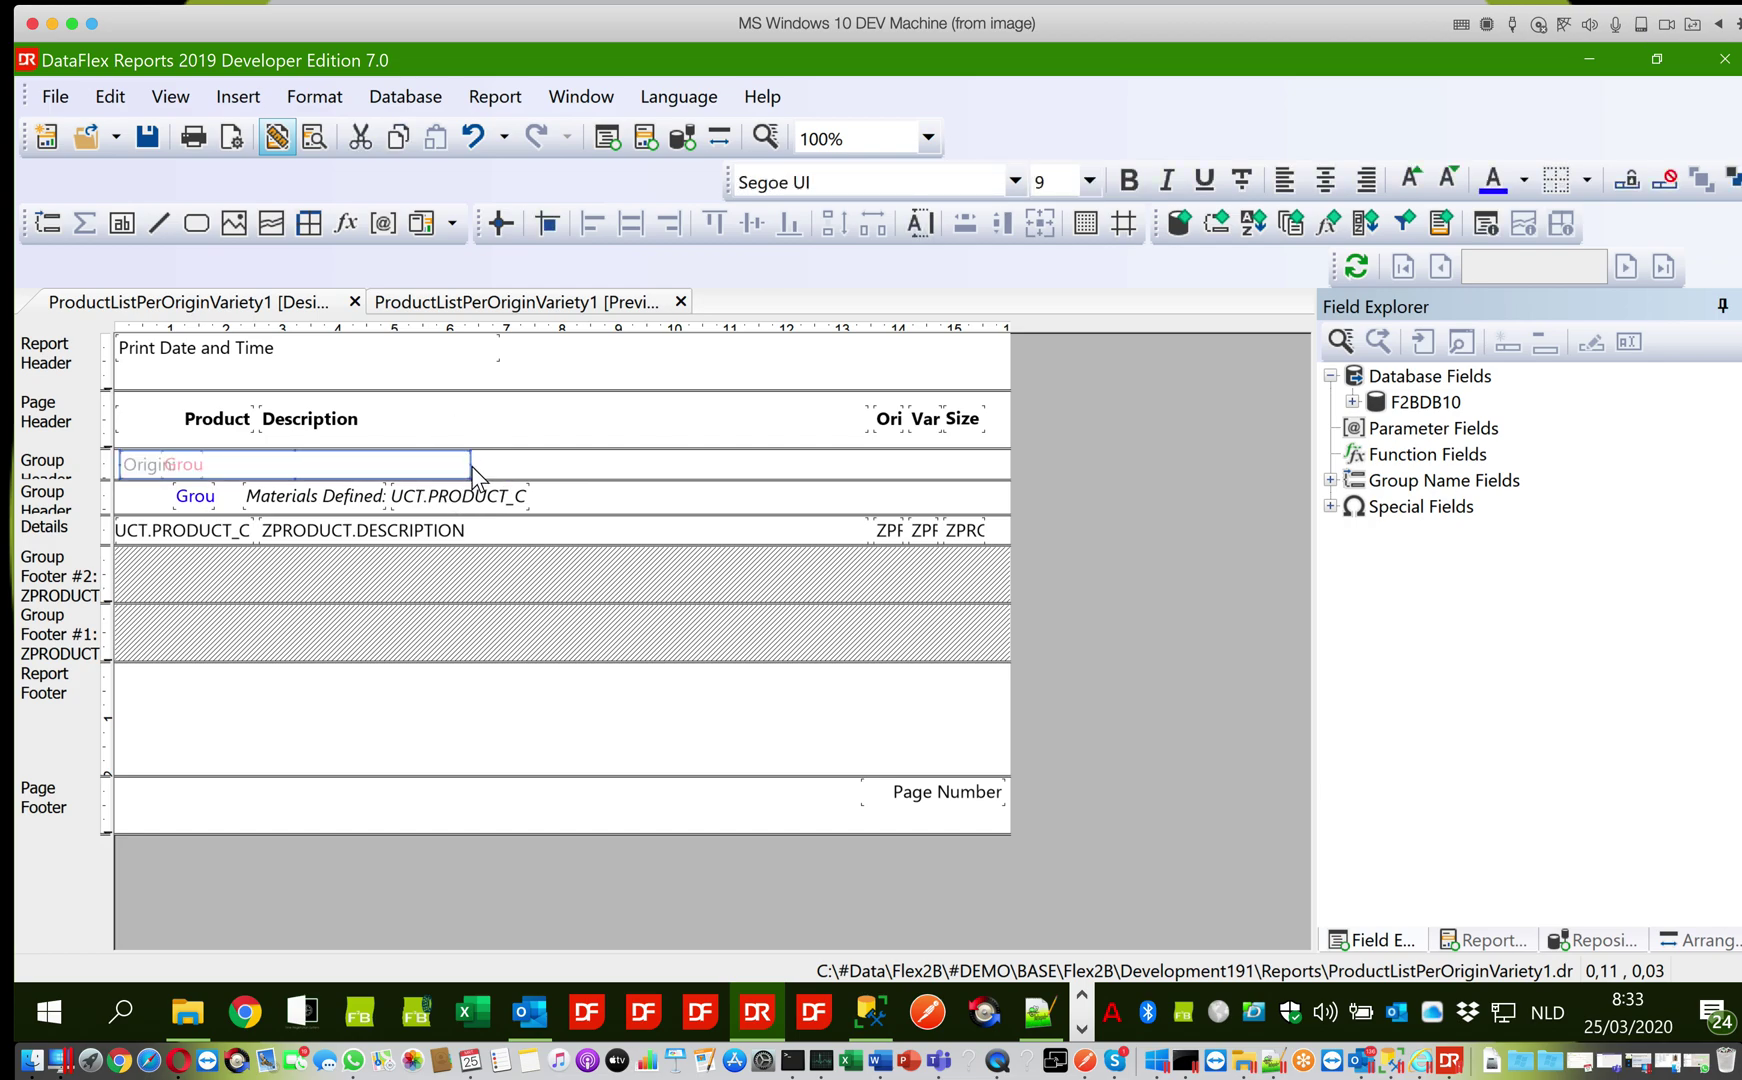
pyautogui.click(467, 463)
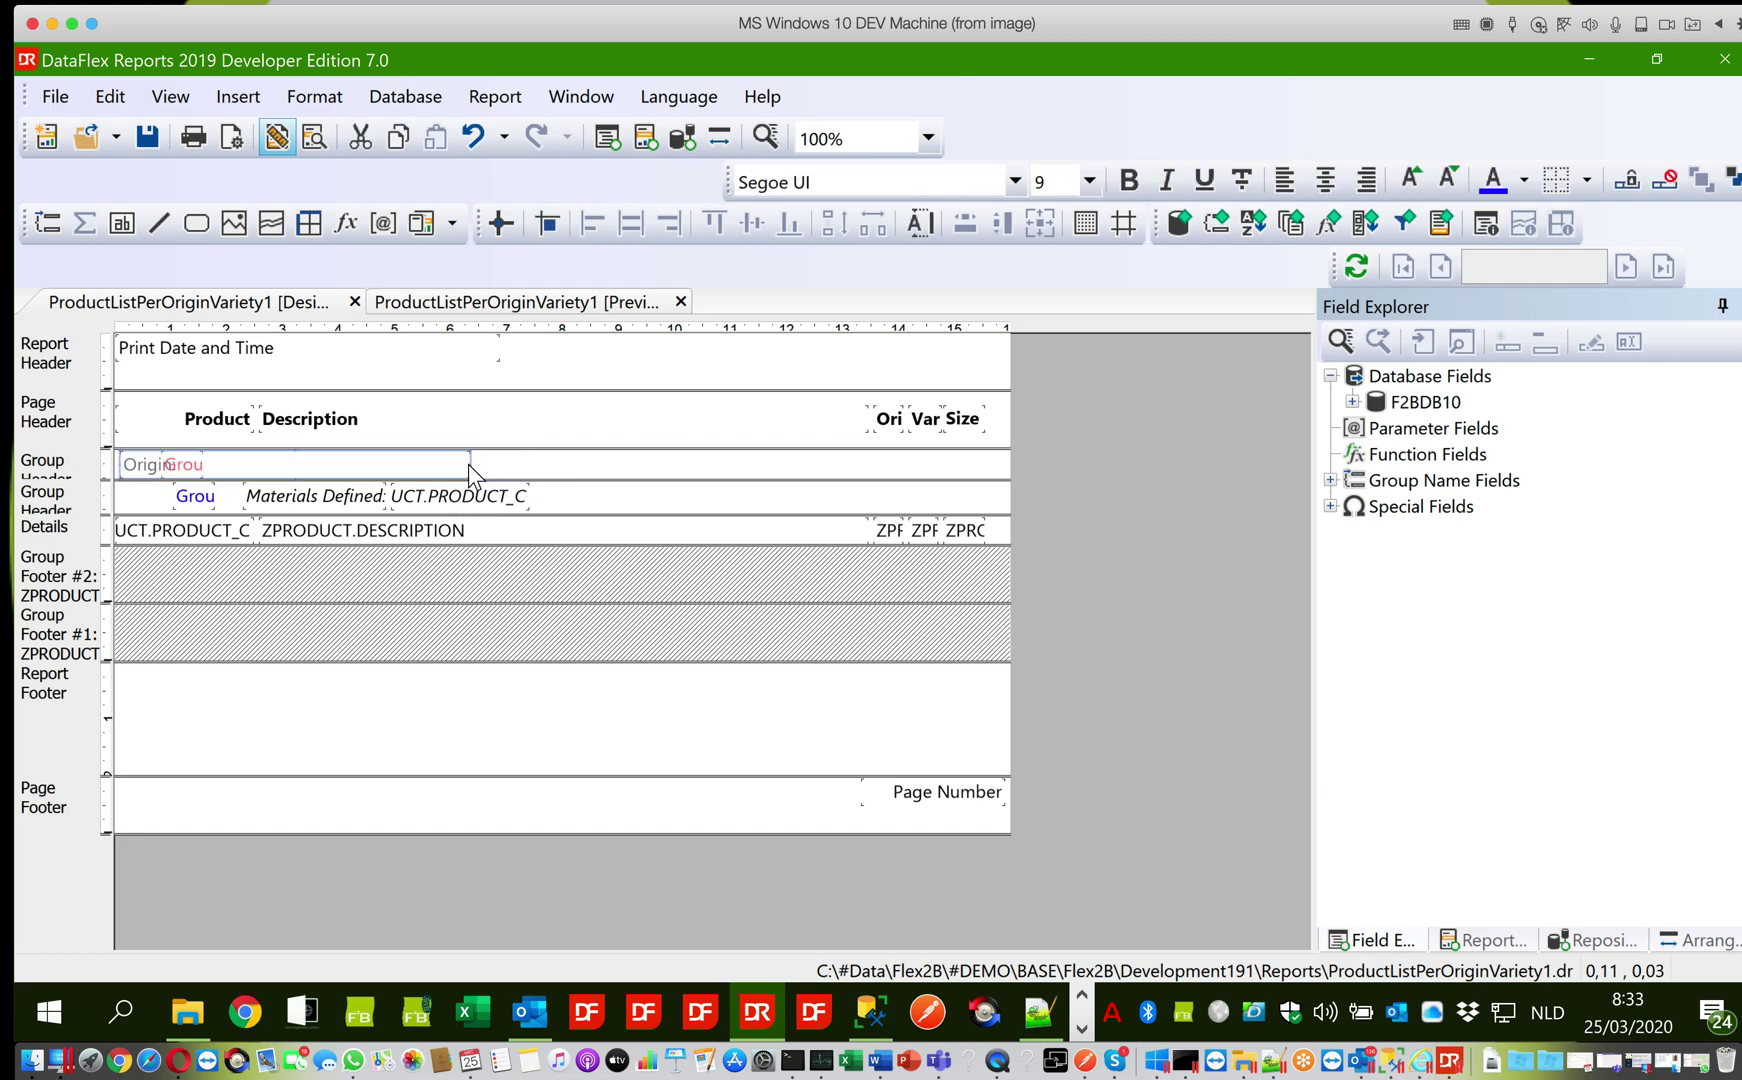
pyautogui.moveTo(468, 464); pyautogui.dragTo(186, 450)
pyautogui.click(200, 468)
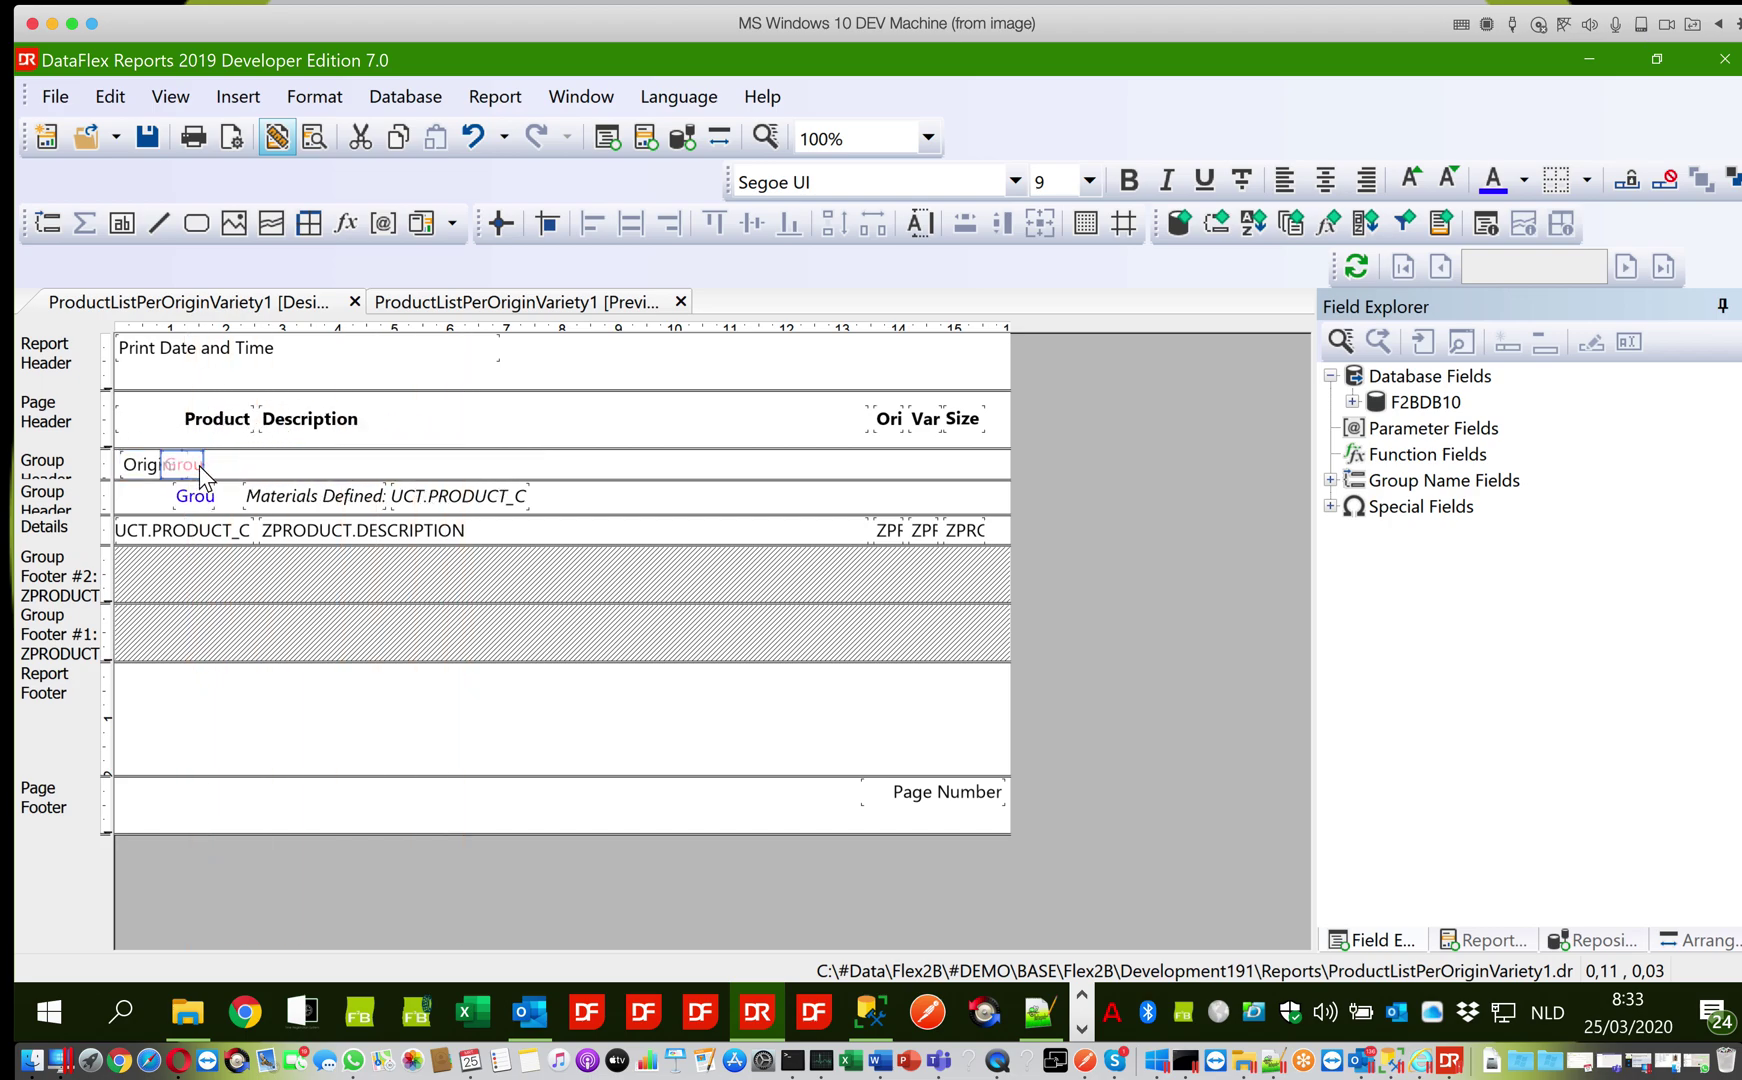
pyautogui.press('Right')
pyautogui.press('Right')
pyautogui.press('Right')
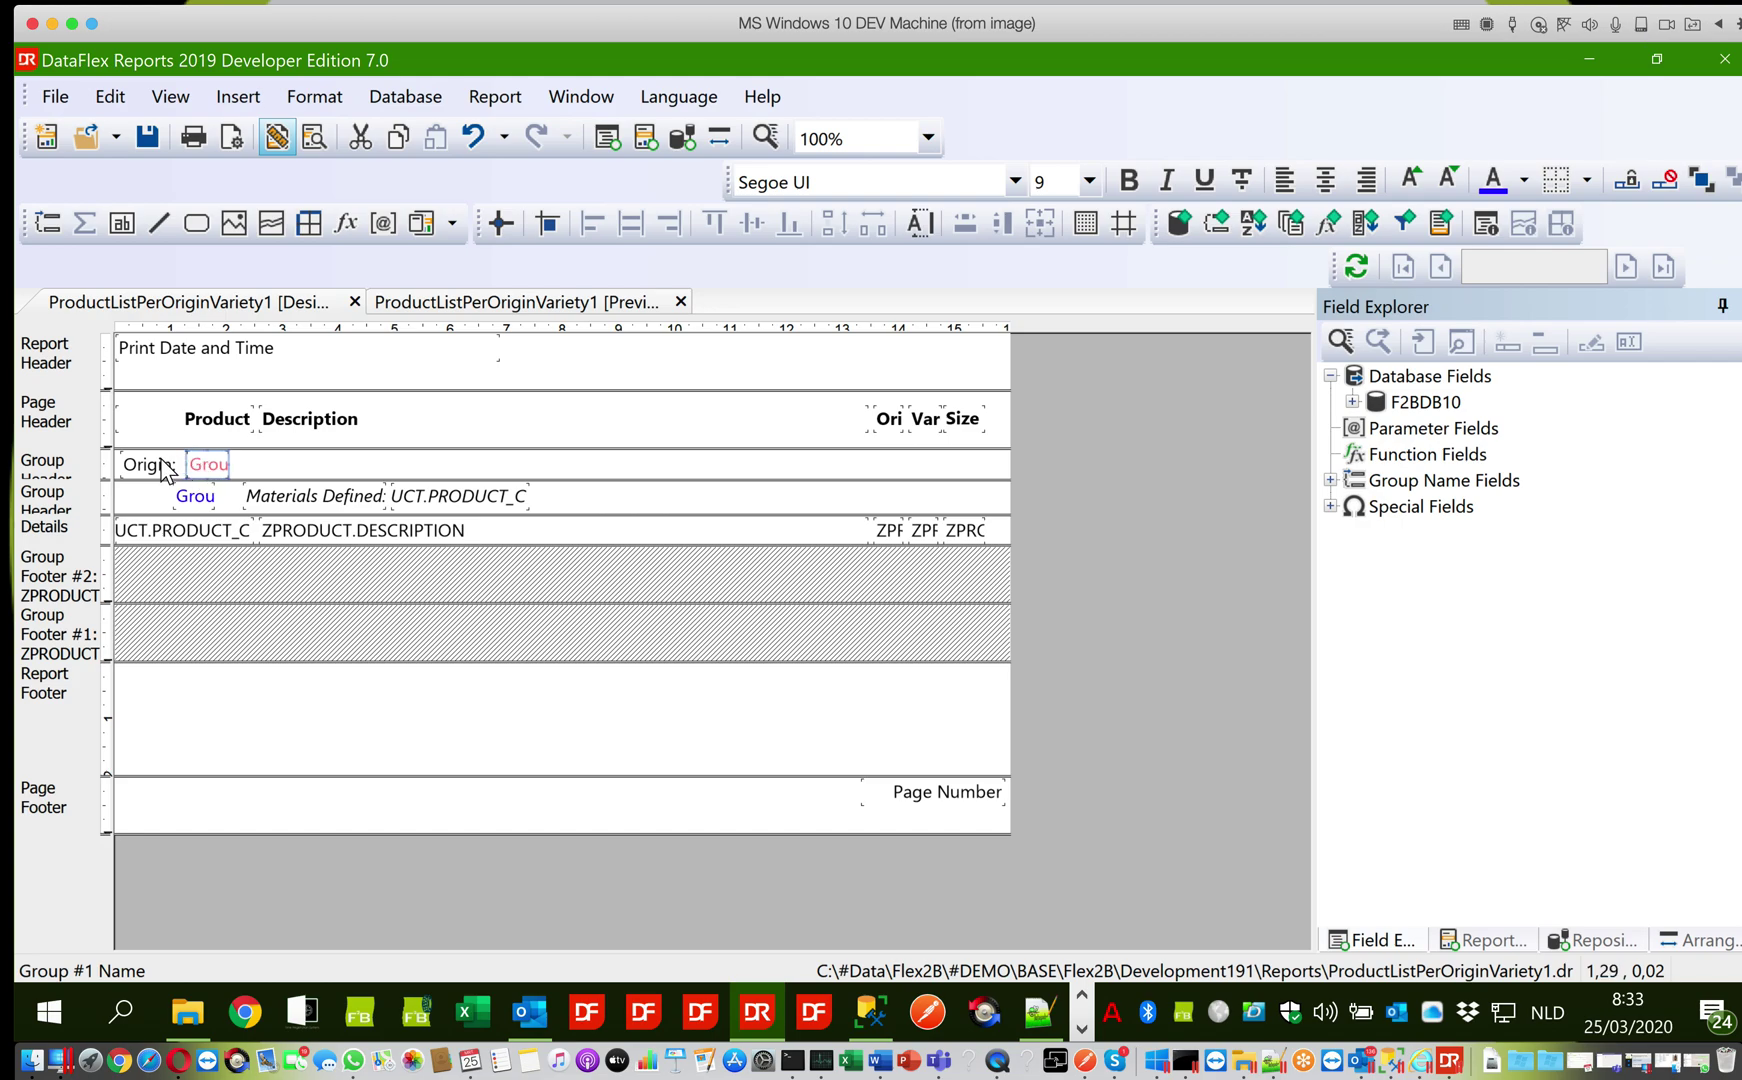
# Make the Origin: label's font colour red
pyautogui.click(160, 470)
pyautogui.click(1524, 181)
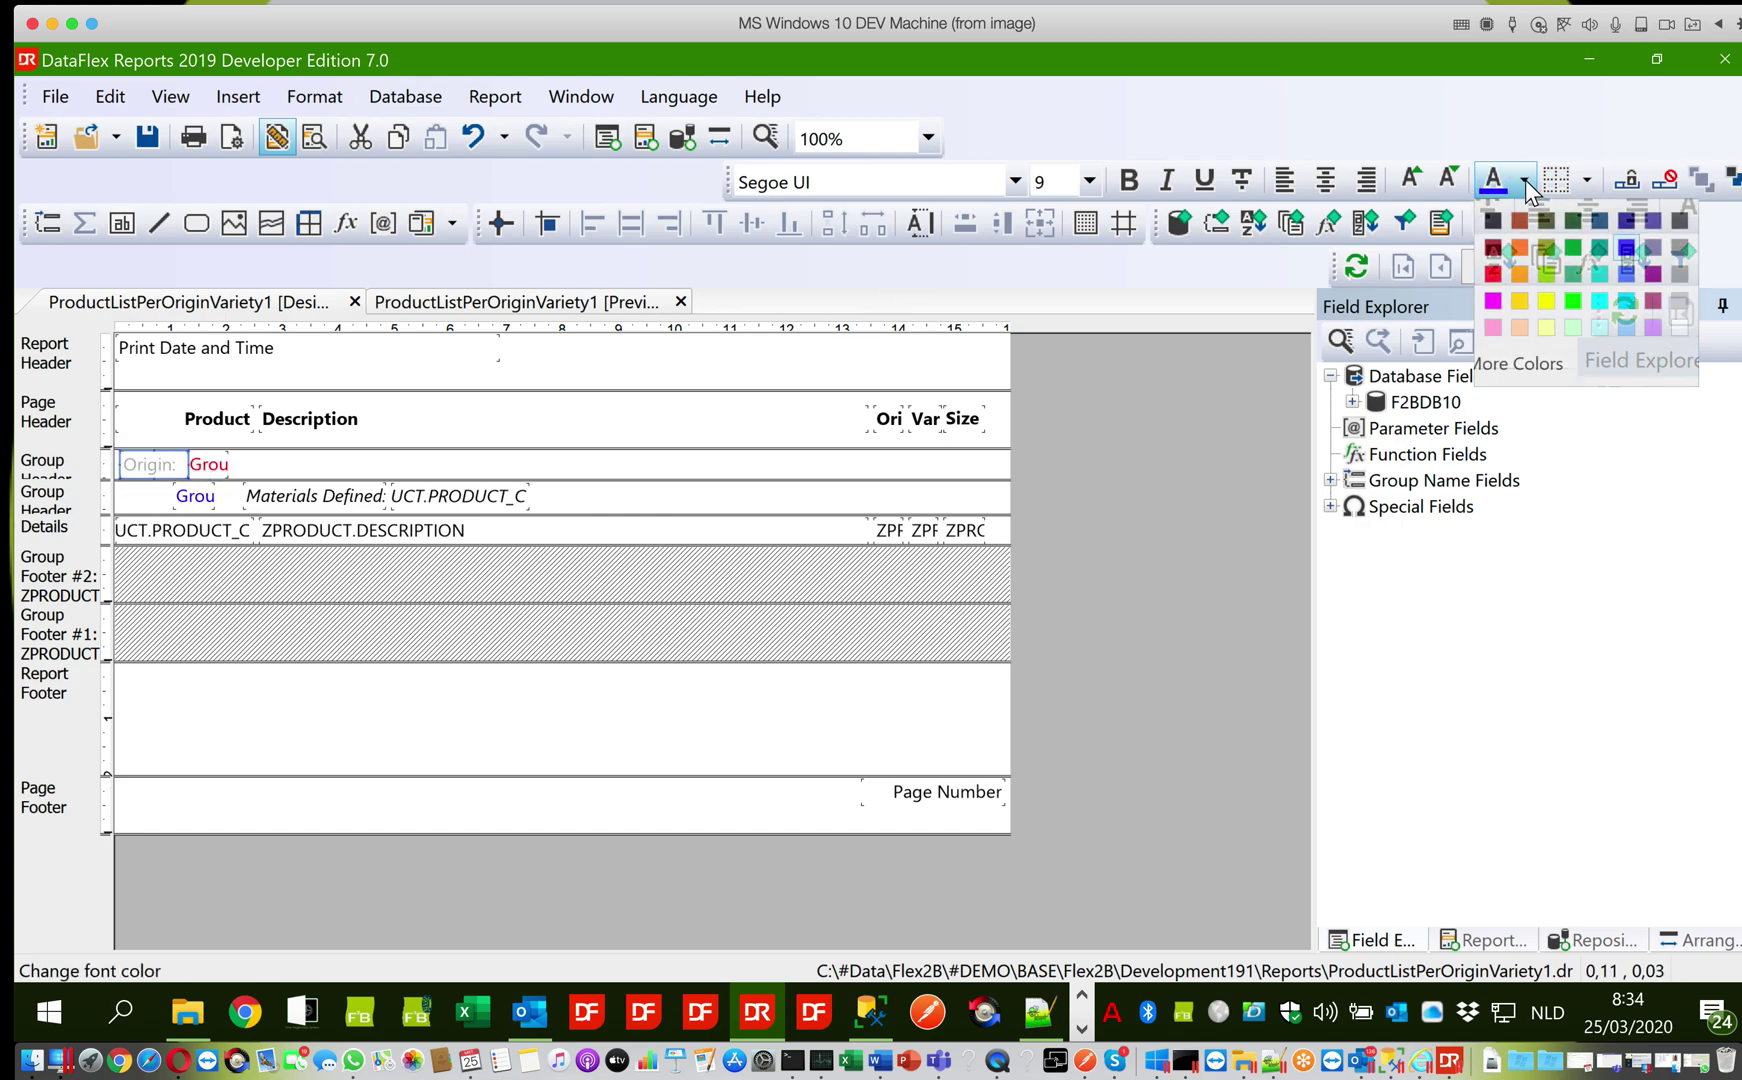
pyautogui.click(1492, 272)
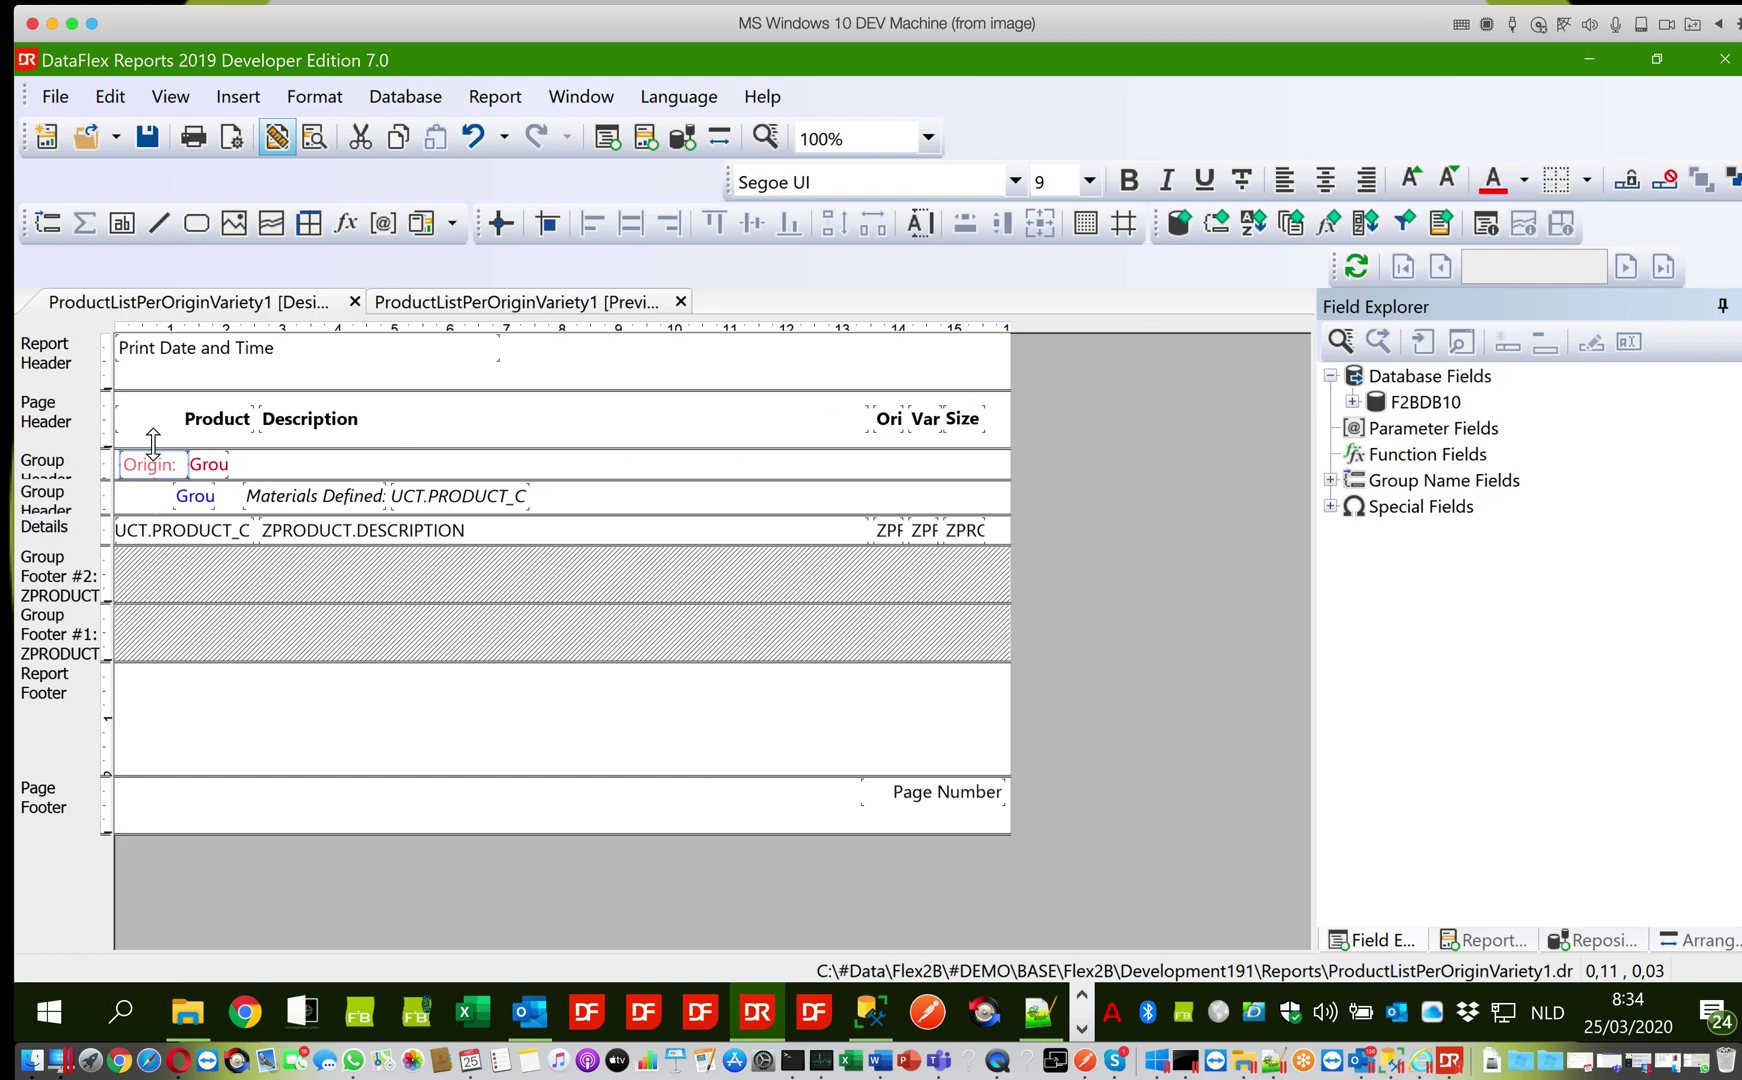
pyautogui.click(232, 100)
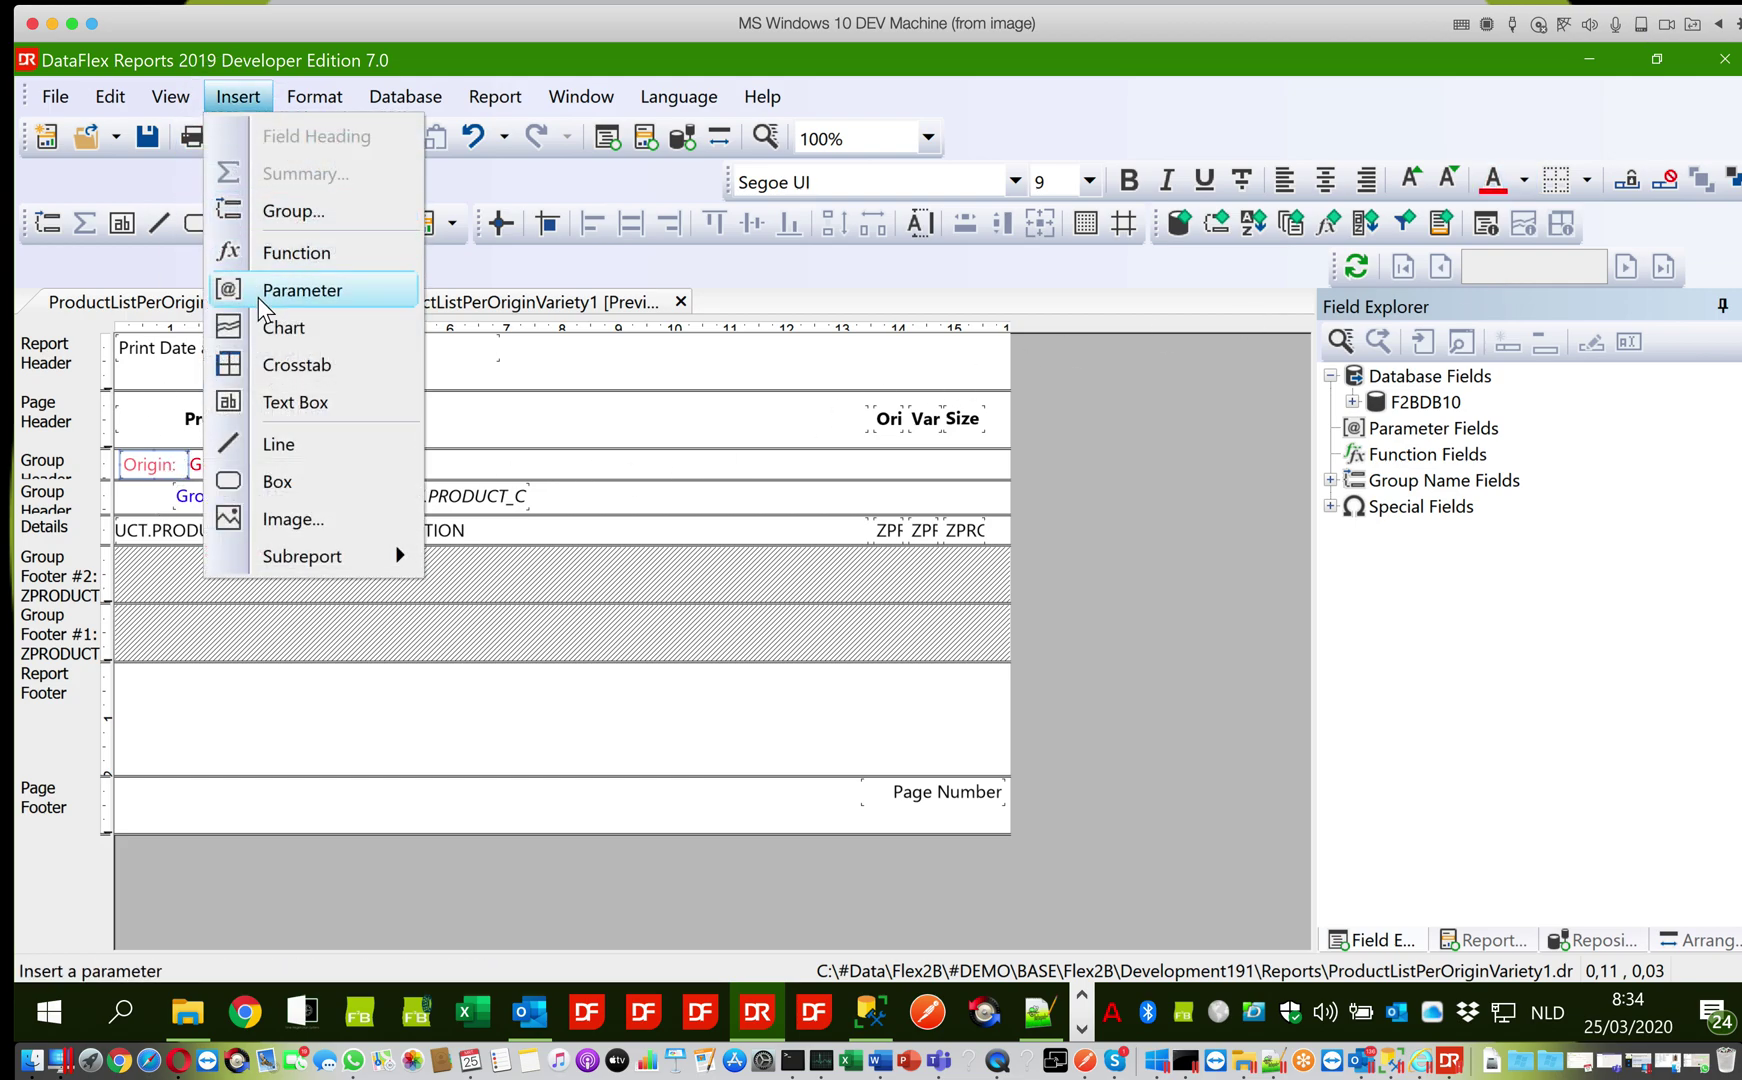
# Add a 'Variety:' text box to the second group header, shrink it to fit, and shift the variety name right of it
pyautogui.click(271, 403)
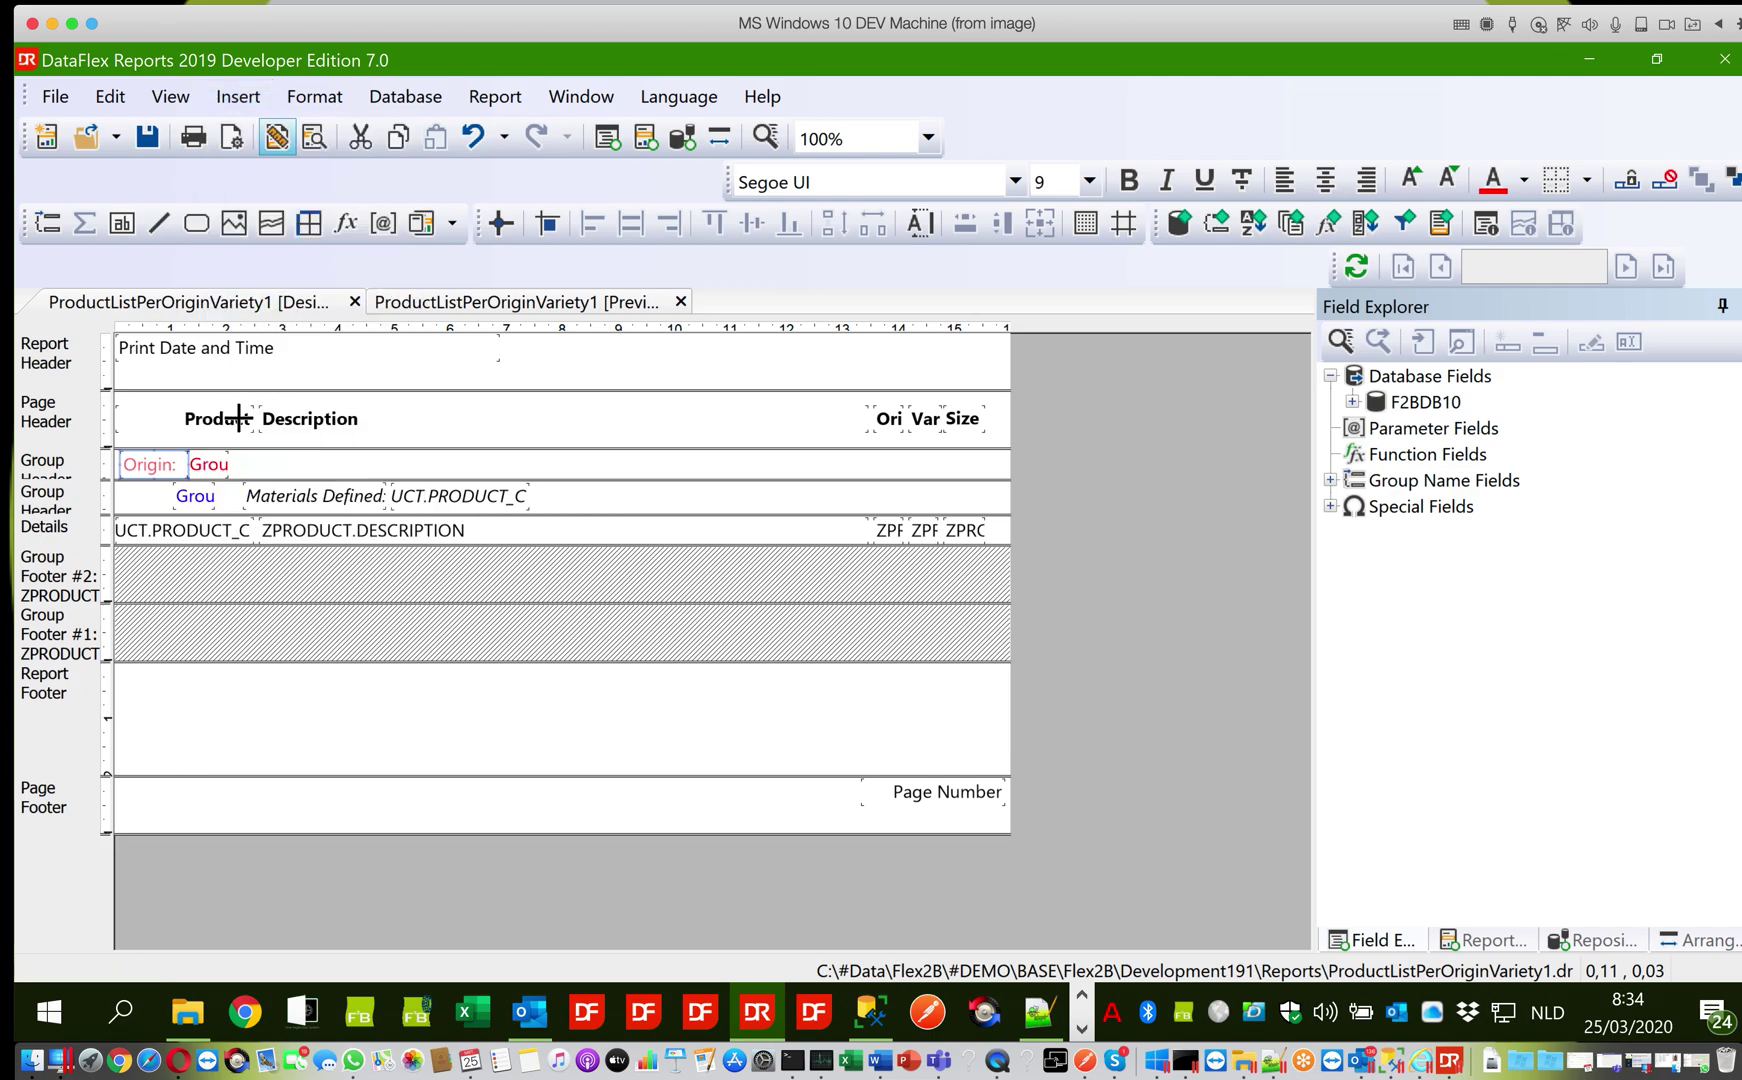
pyautogui.click(119, 482)
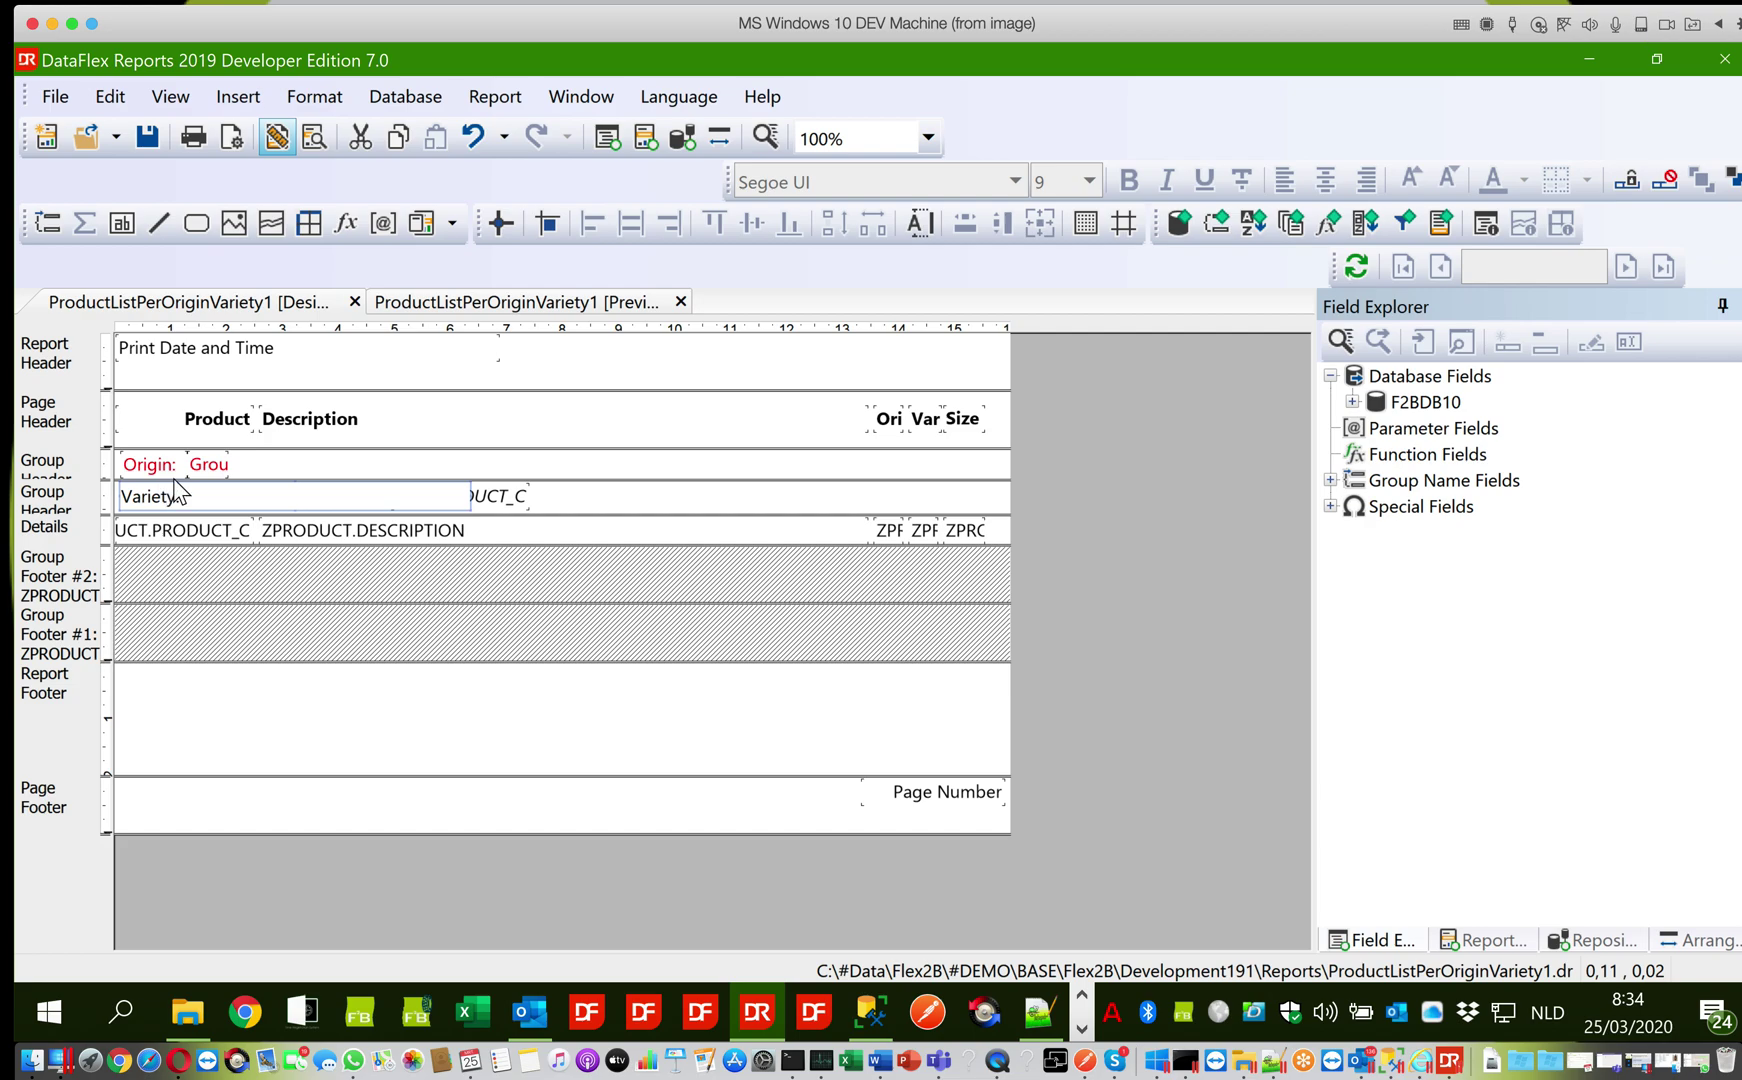
pyautogui.click(612, 507)
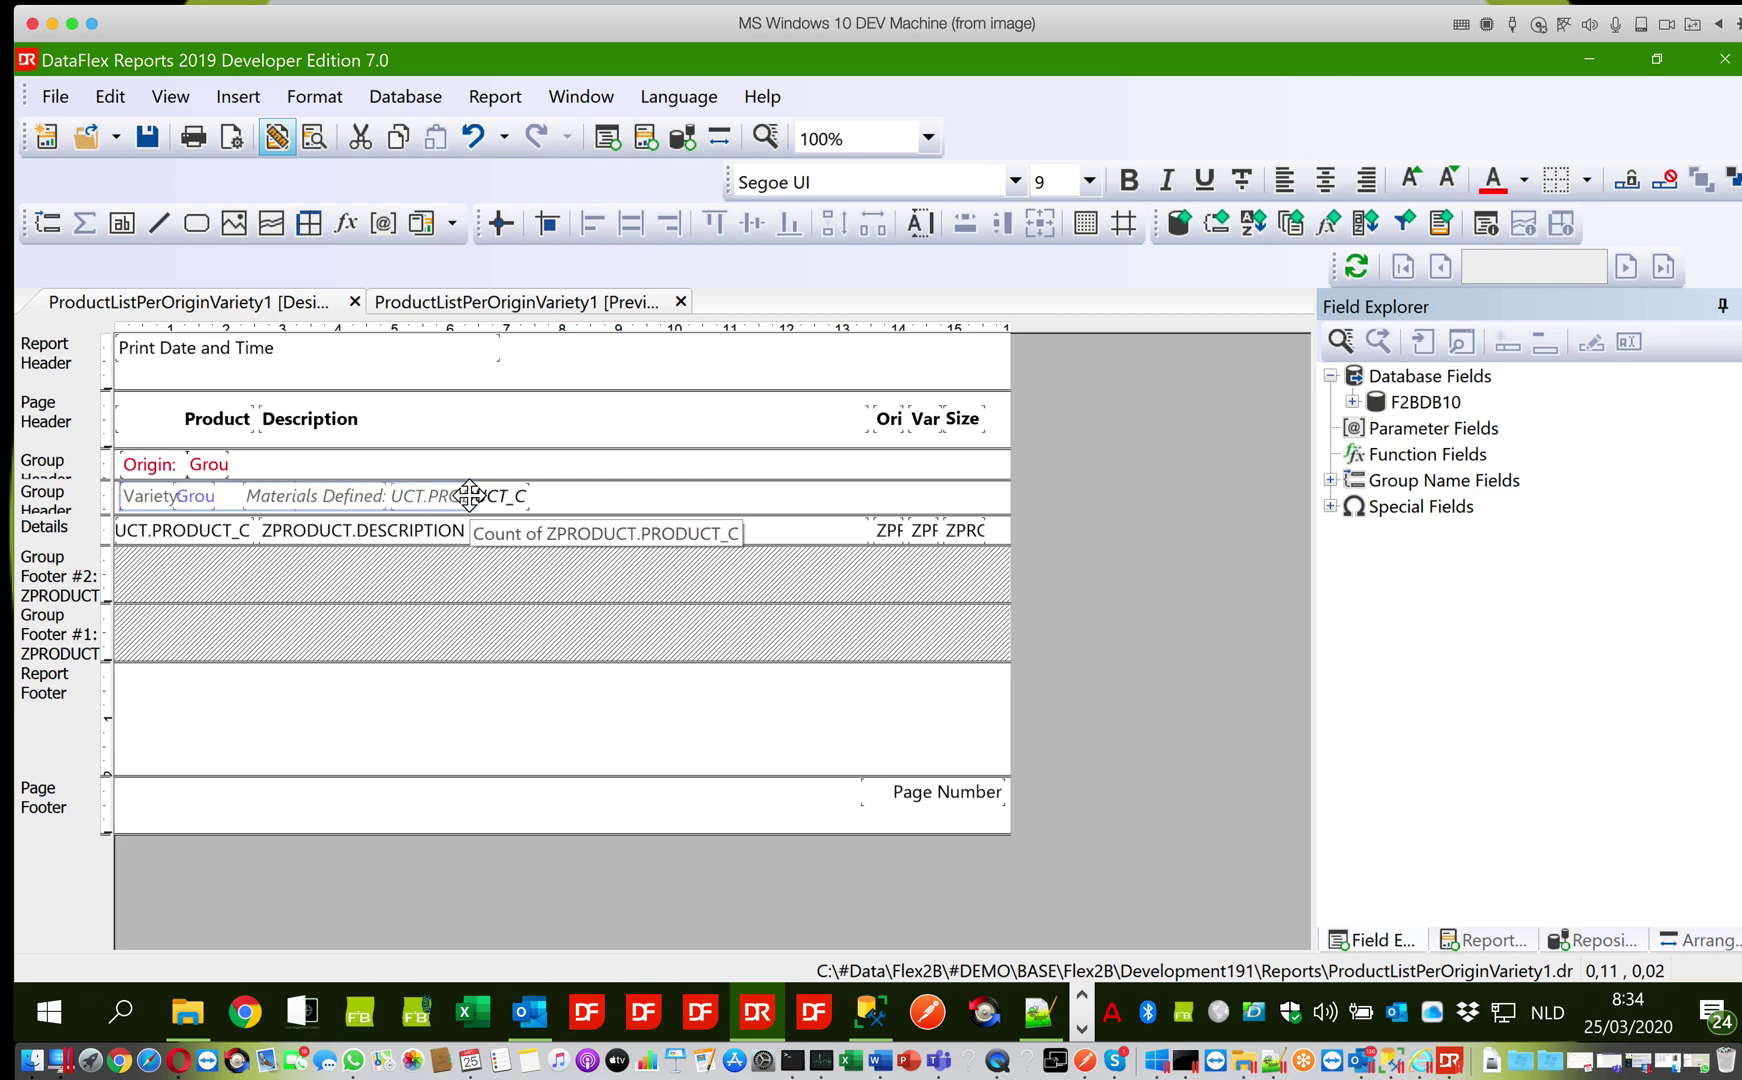
pyautogui.moveTo(469, 495); pyautogui.dragTo(179, 516)
pyautogui.click(200, 500)
pyautogui.press('Right')
pyautogui.press('Right')
pyautogui.press('Right')
pyautogui.press('Right')
pyautogui.press('Right')
pyautogui.press('Right')
pyautogui.press('Right')
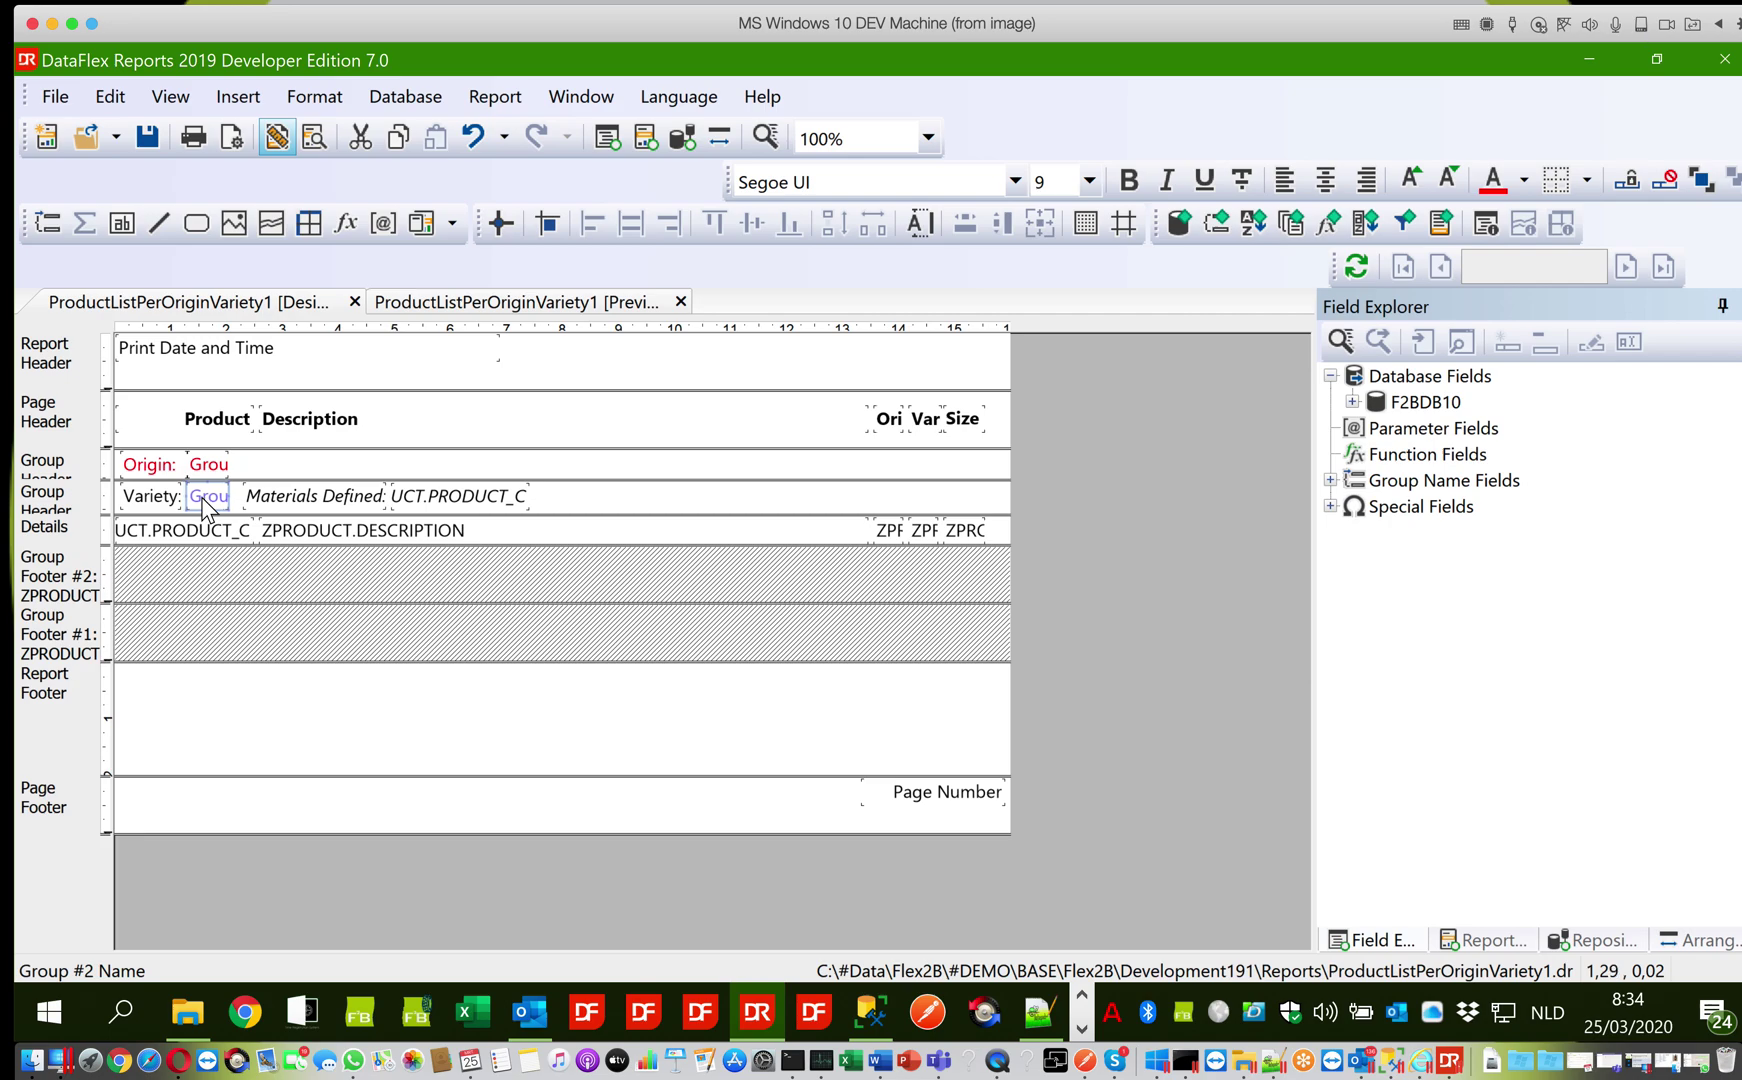
# Colour the Variety: label blue and save the report
pyautogui.click(150, 496)
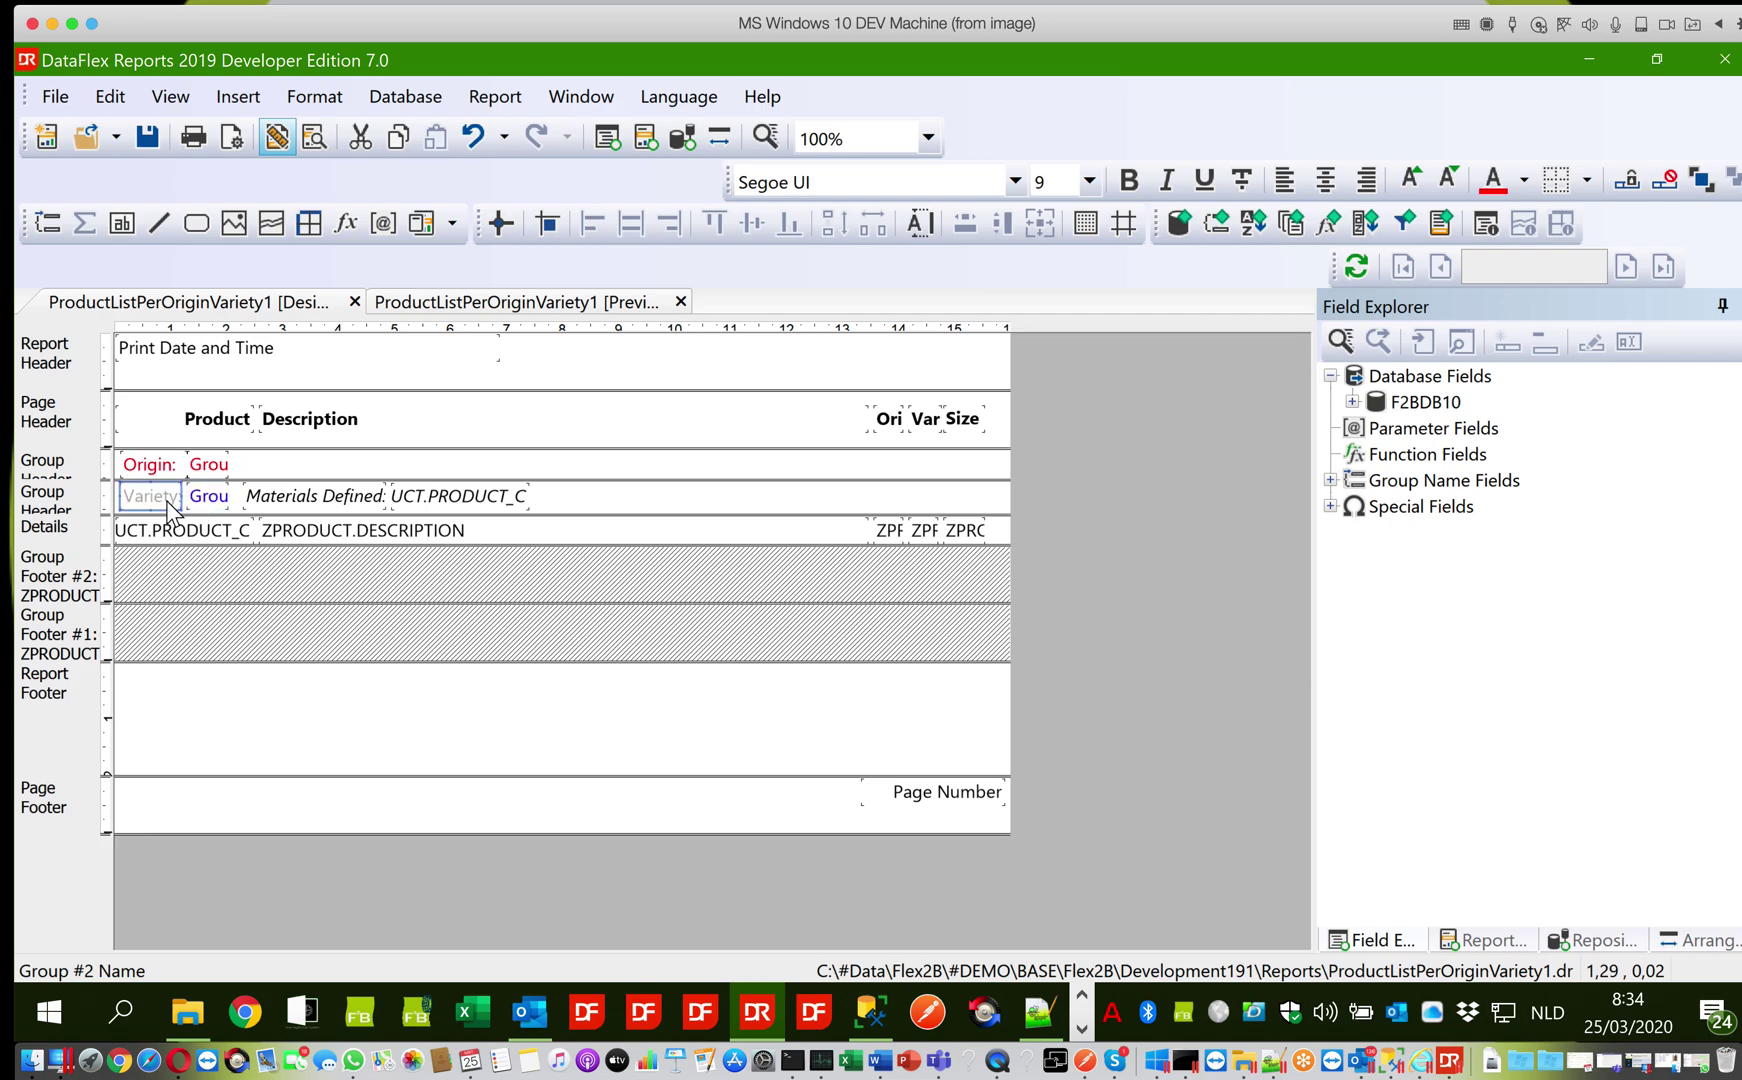
pyautogui.click(1522, 179)
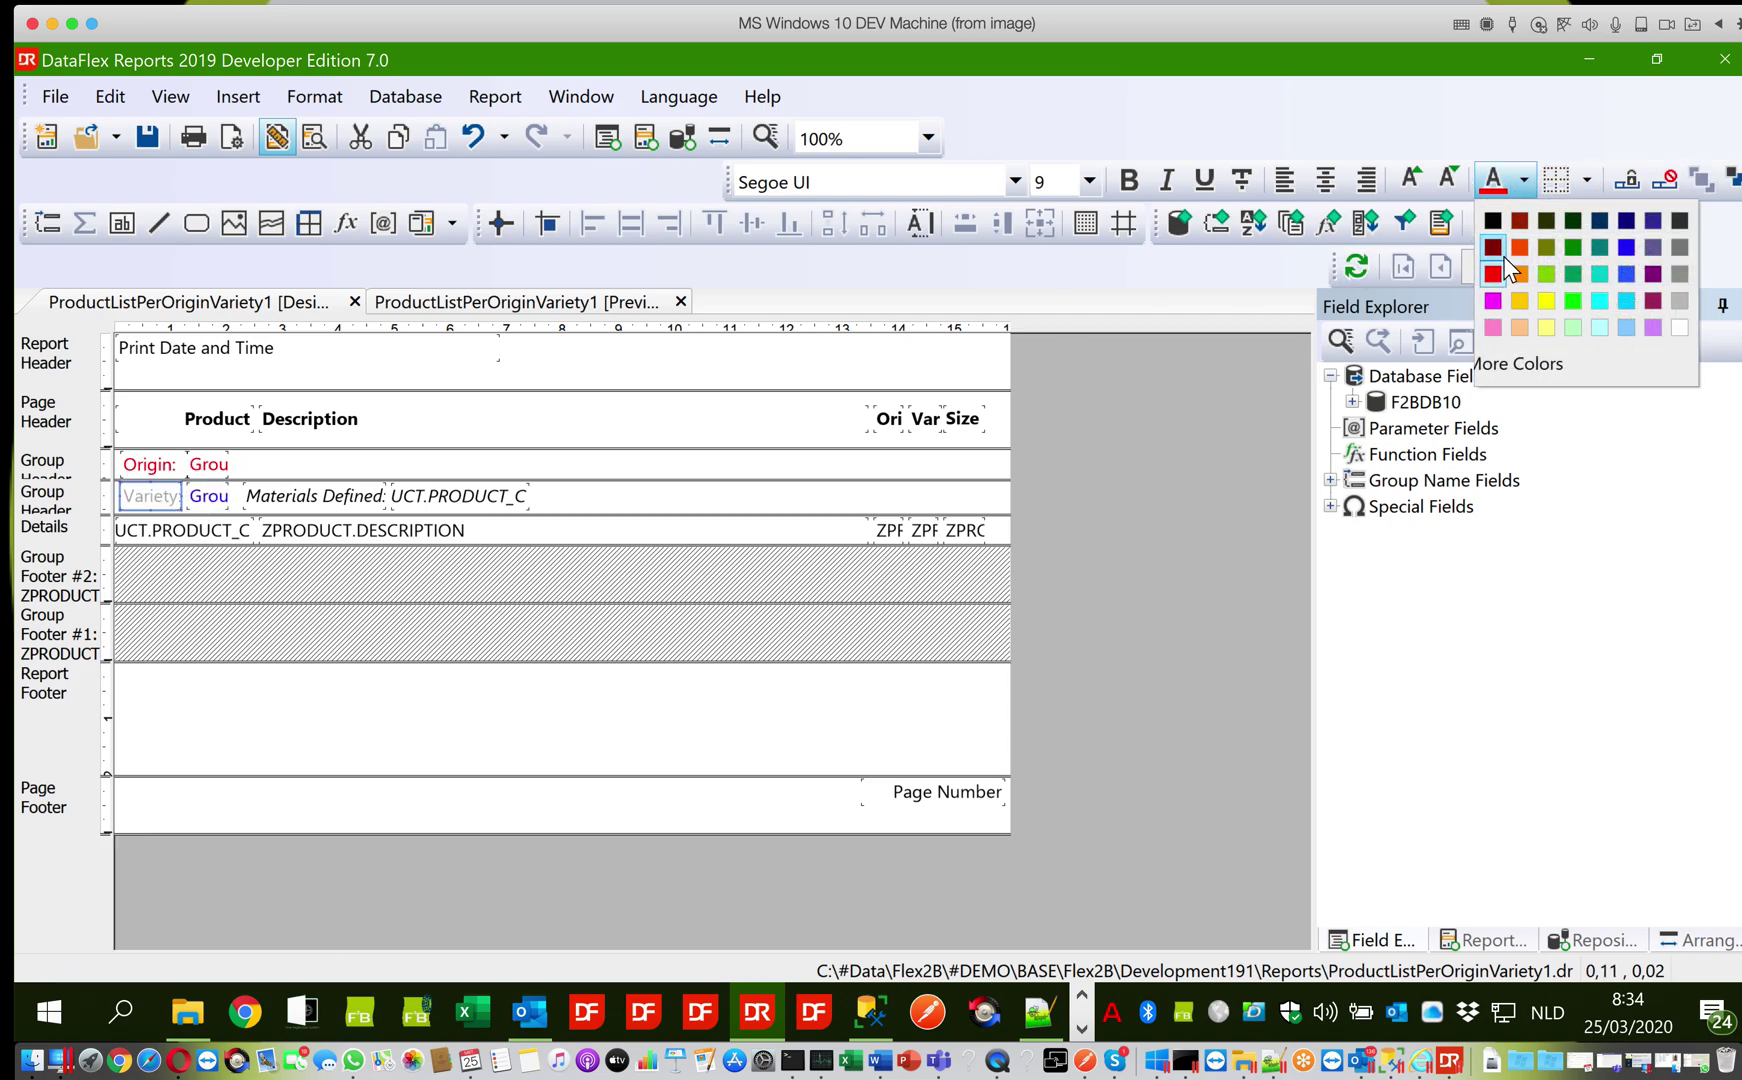
pyautogui.click(1629, 246)
pyautogui.click(147, 142)
# Preview the labelled report through page 2, then go back to the design layout
pyautogui.click(429, 301)
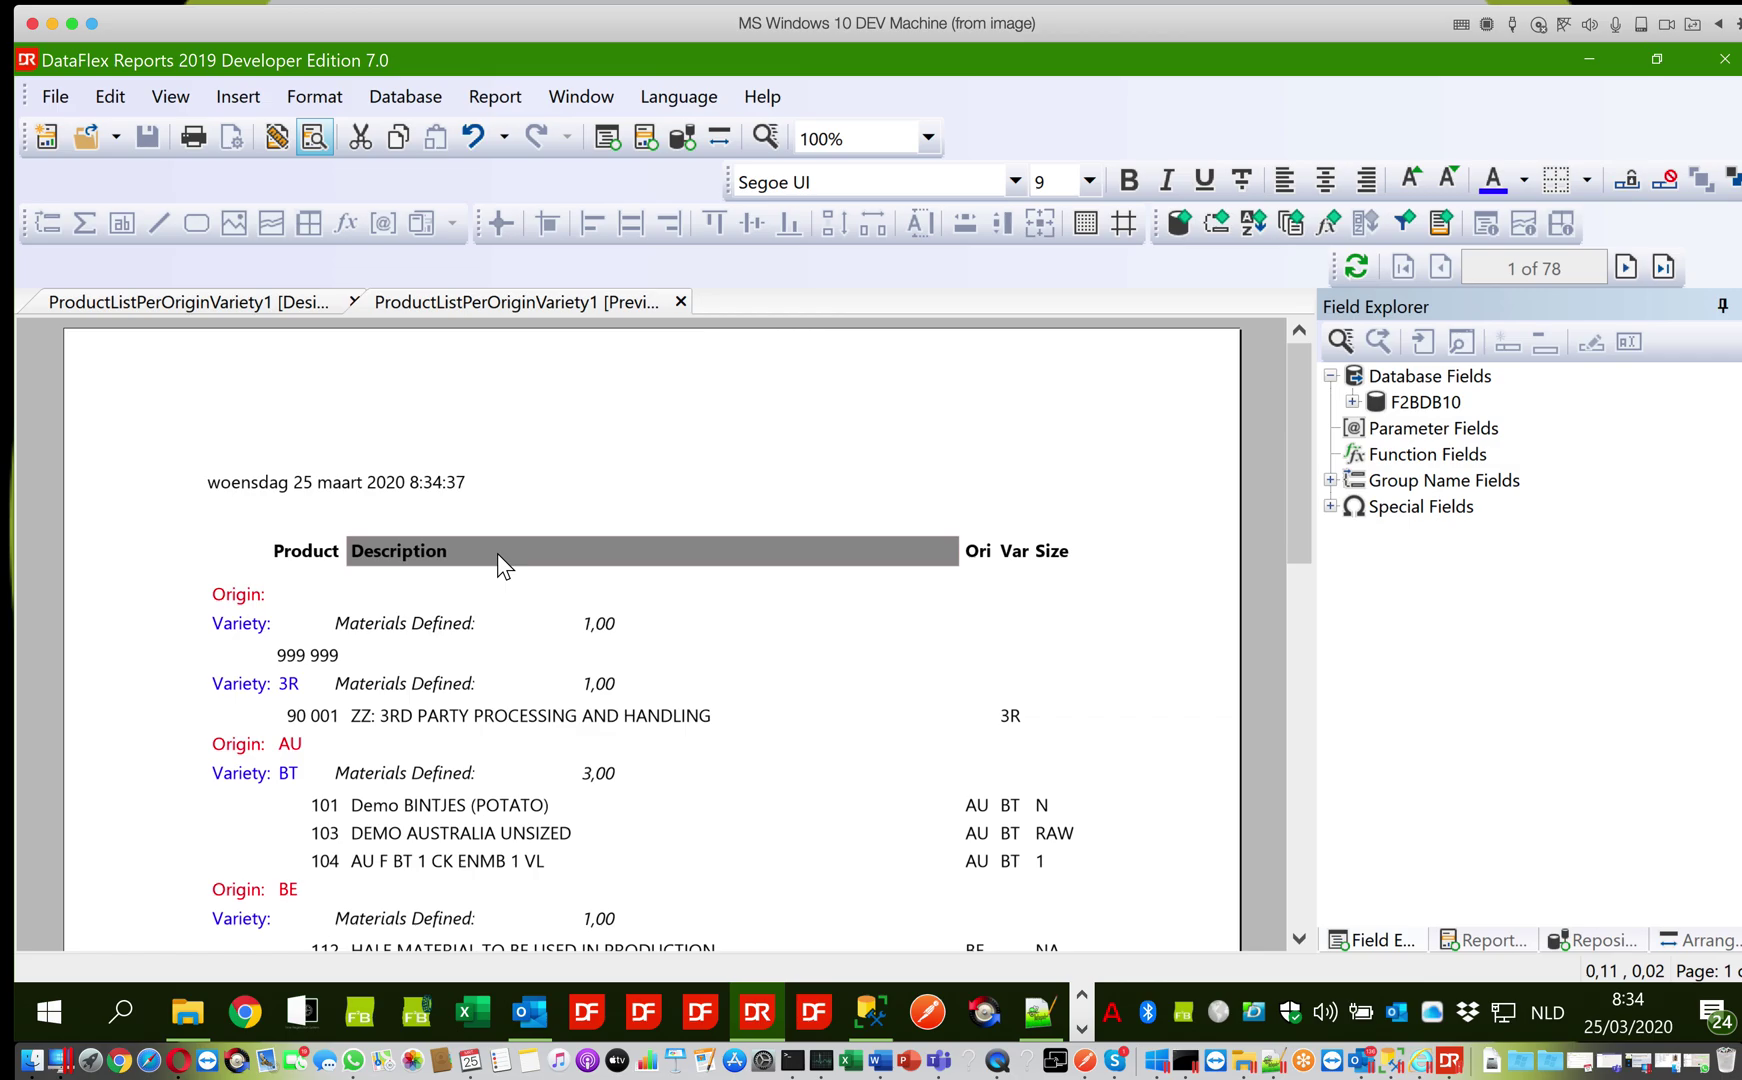
pyautogui.scroll(-10, 497, 553)
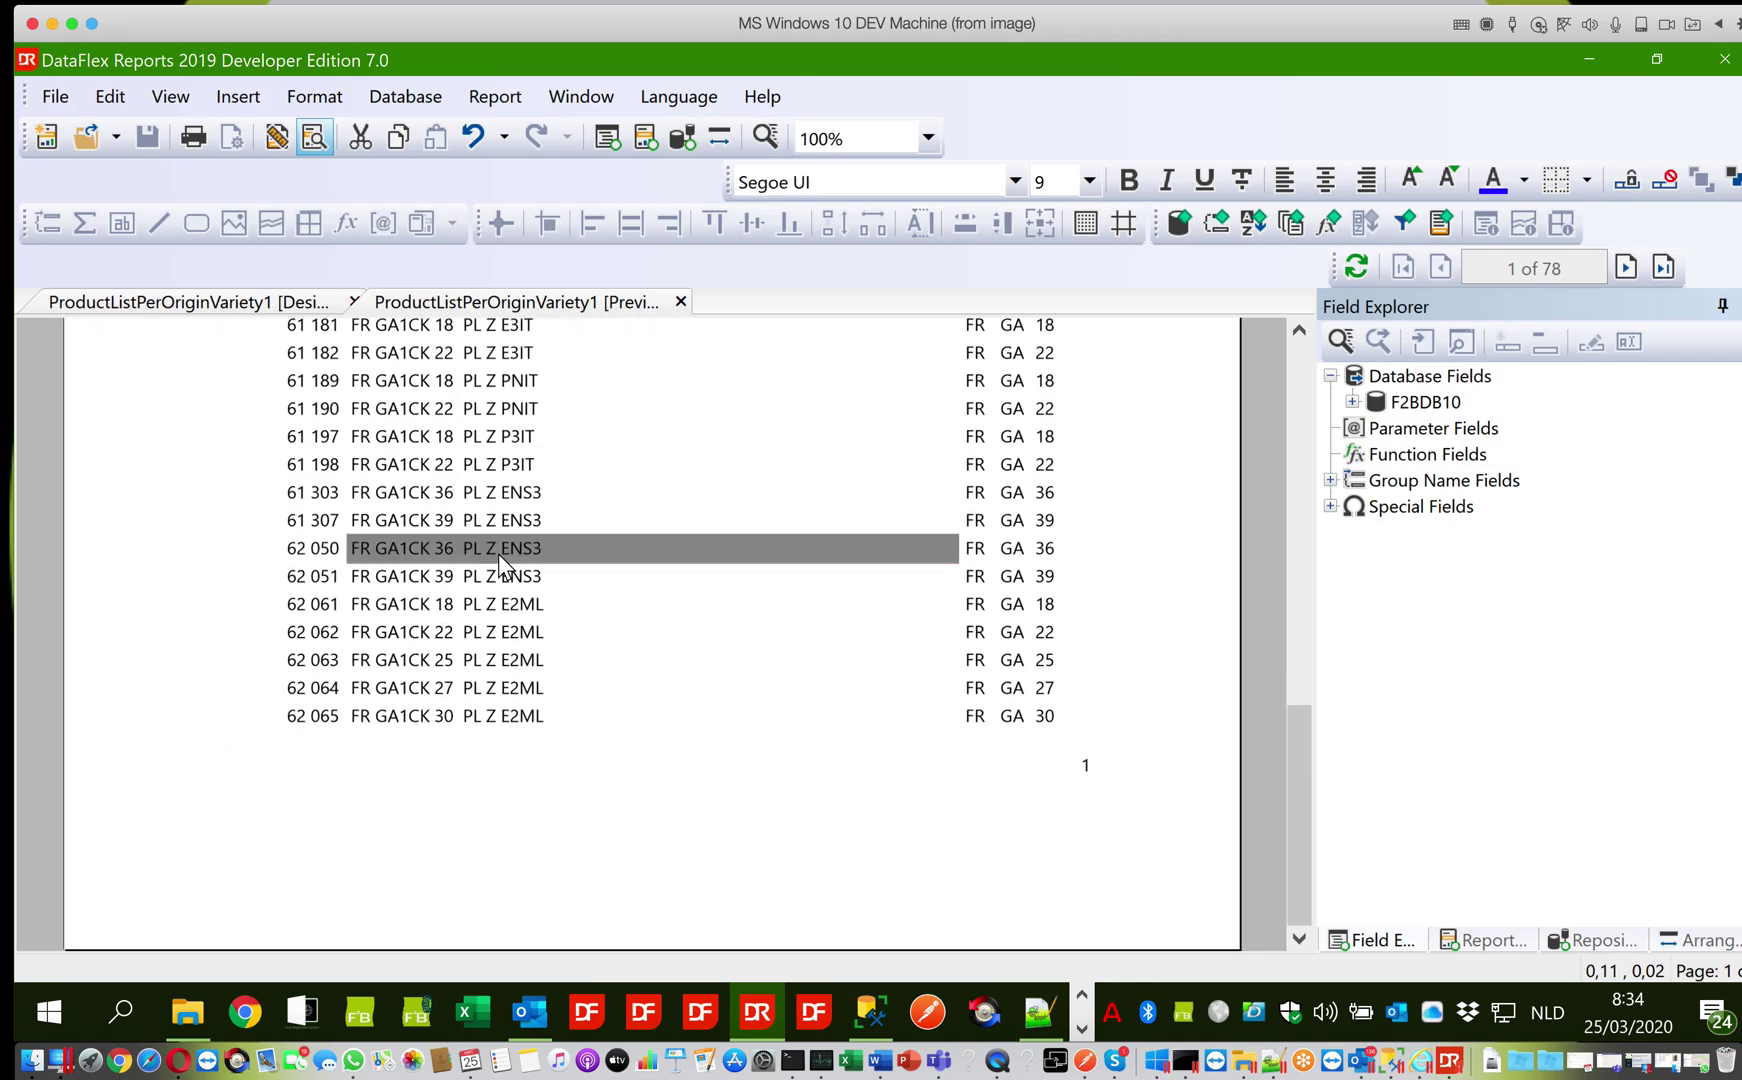
pyautogui.scroll(7, 498, 554)
pyautogui.scroll(-8, 498, 553)
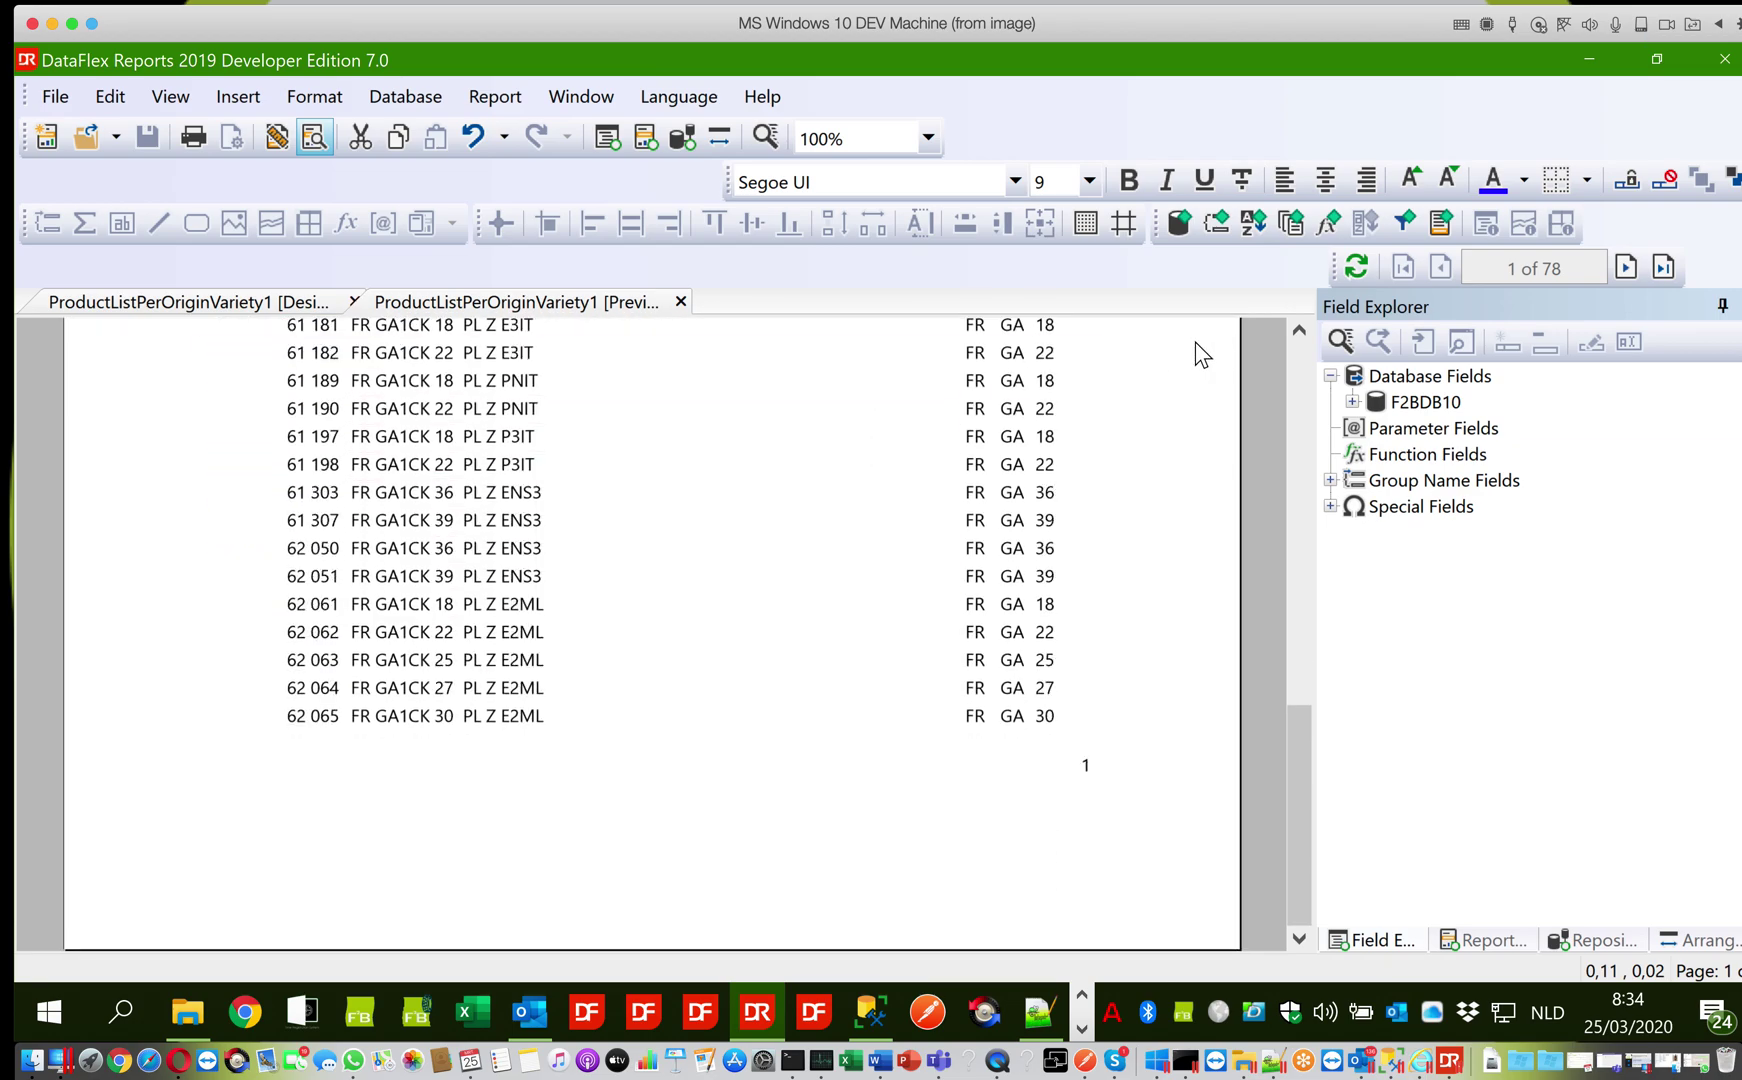
pyautogui.click(1626, 268)
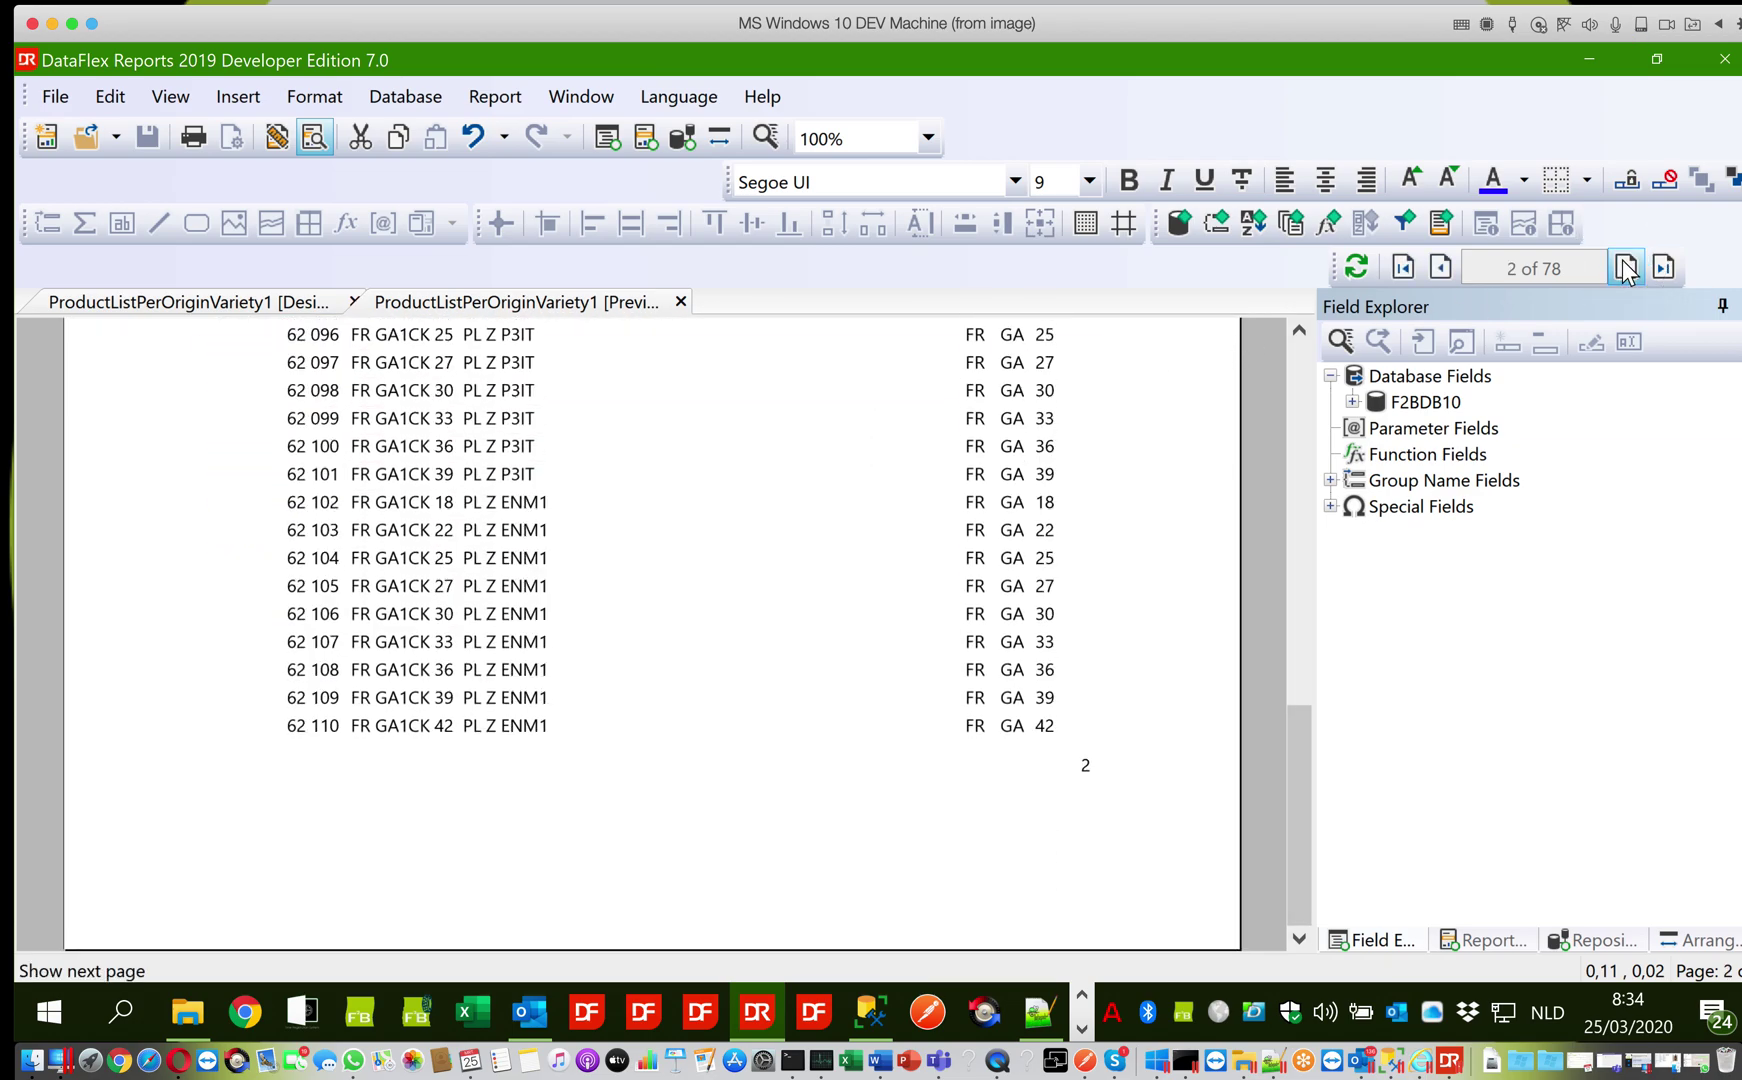
pyautogui.click(318, 301)
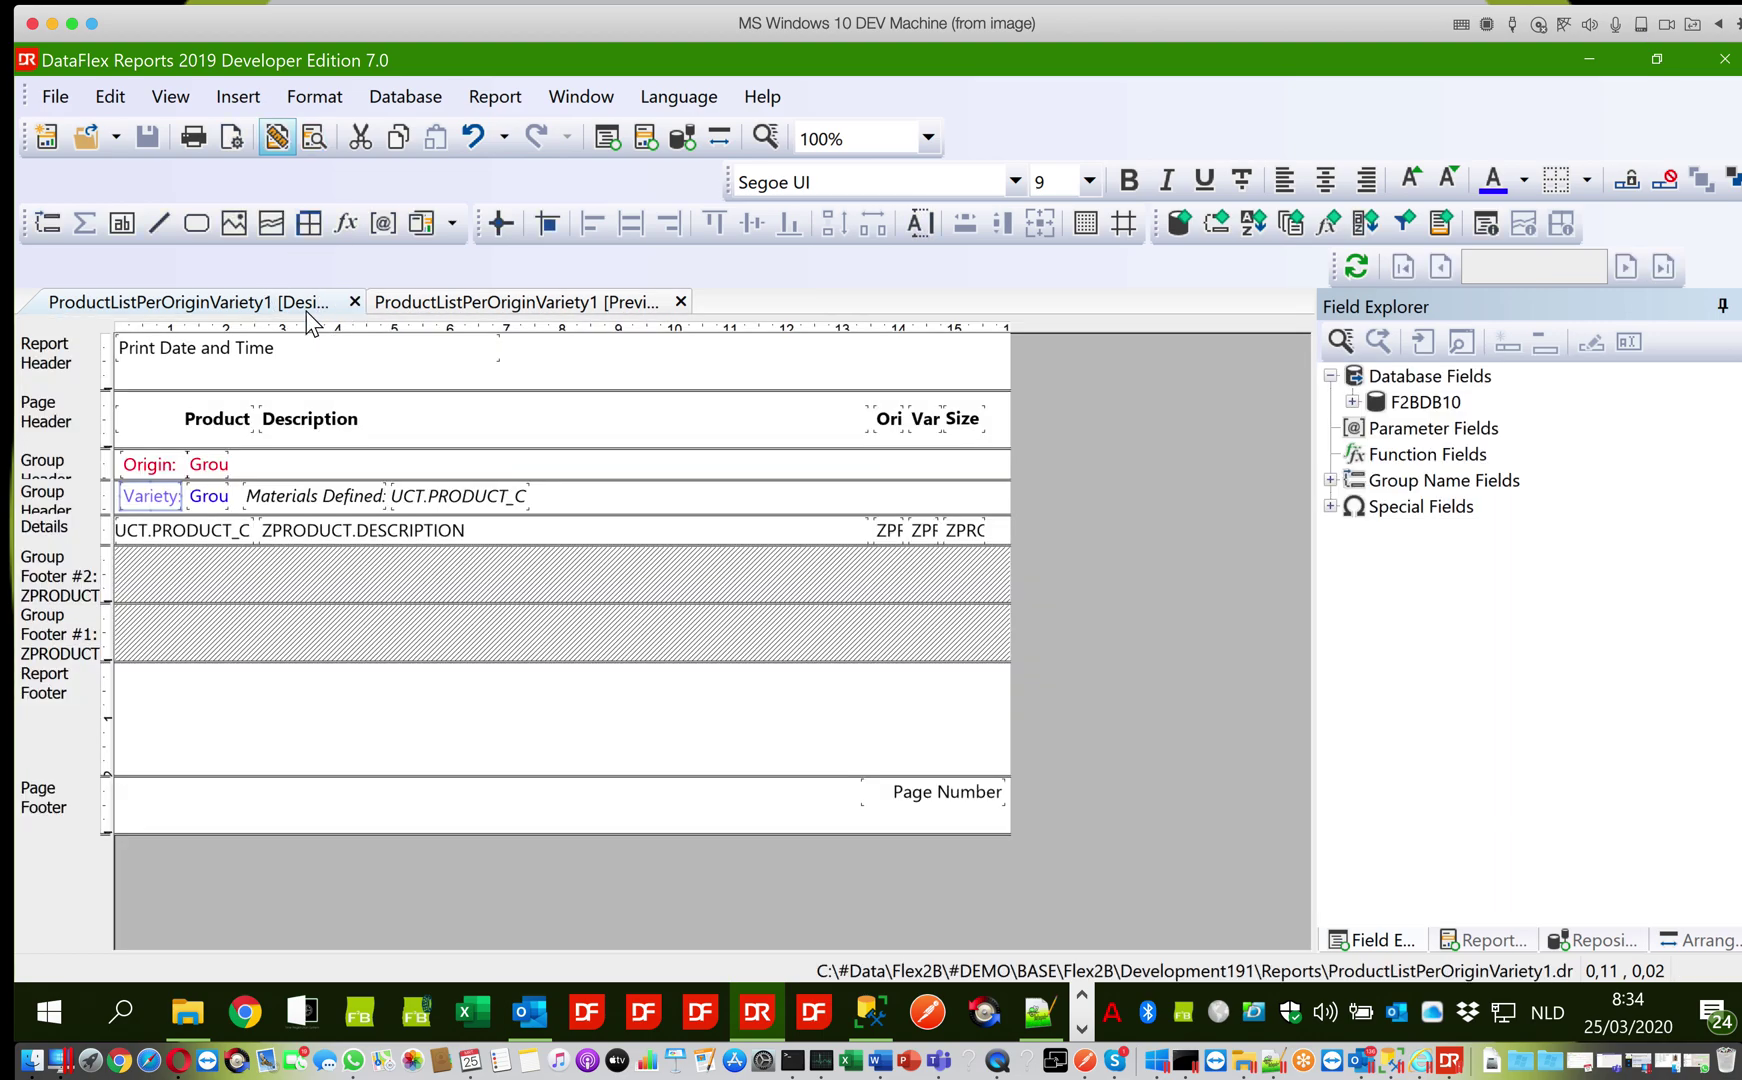
# Shorten the Report Footer band substantially and the Page Header and Report Header bands slightly, then preview
pyautogui.click(238, 774)
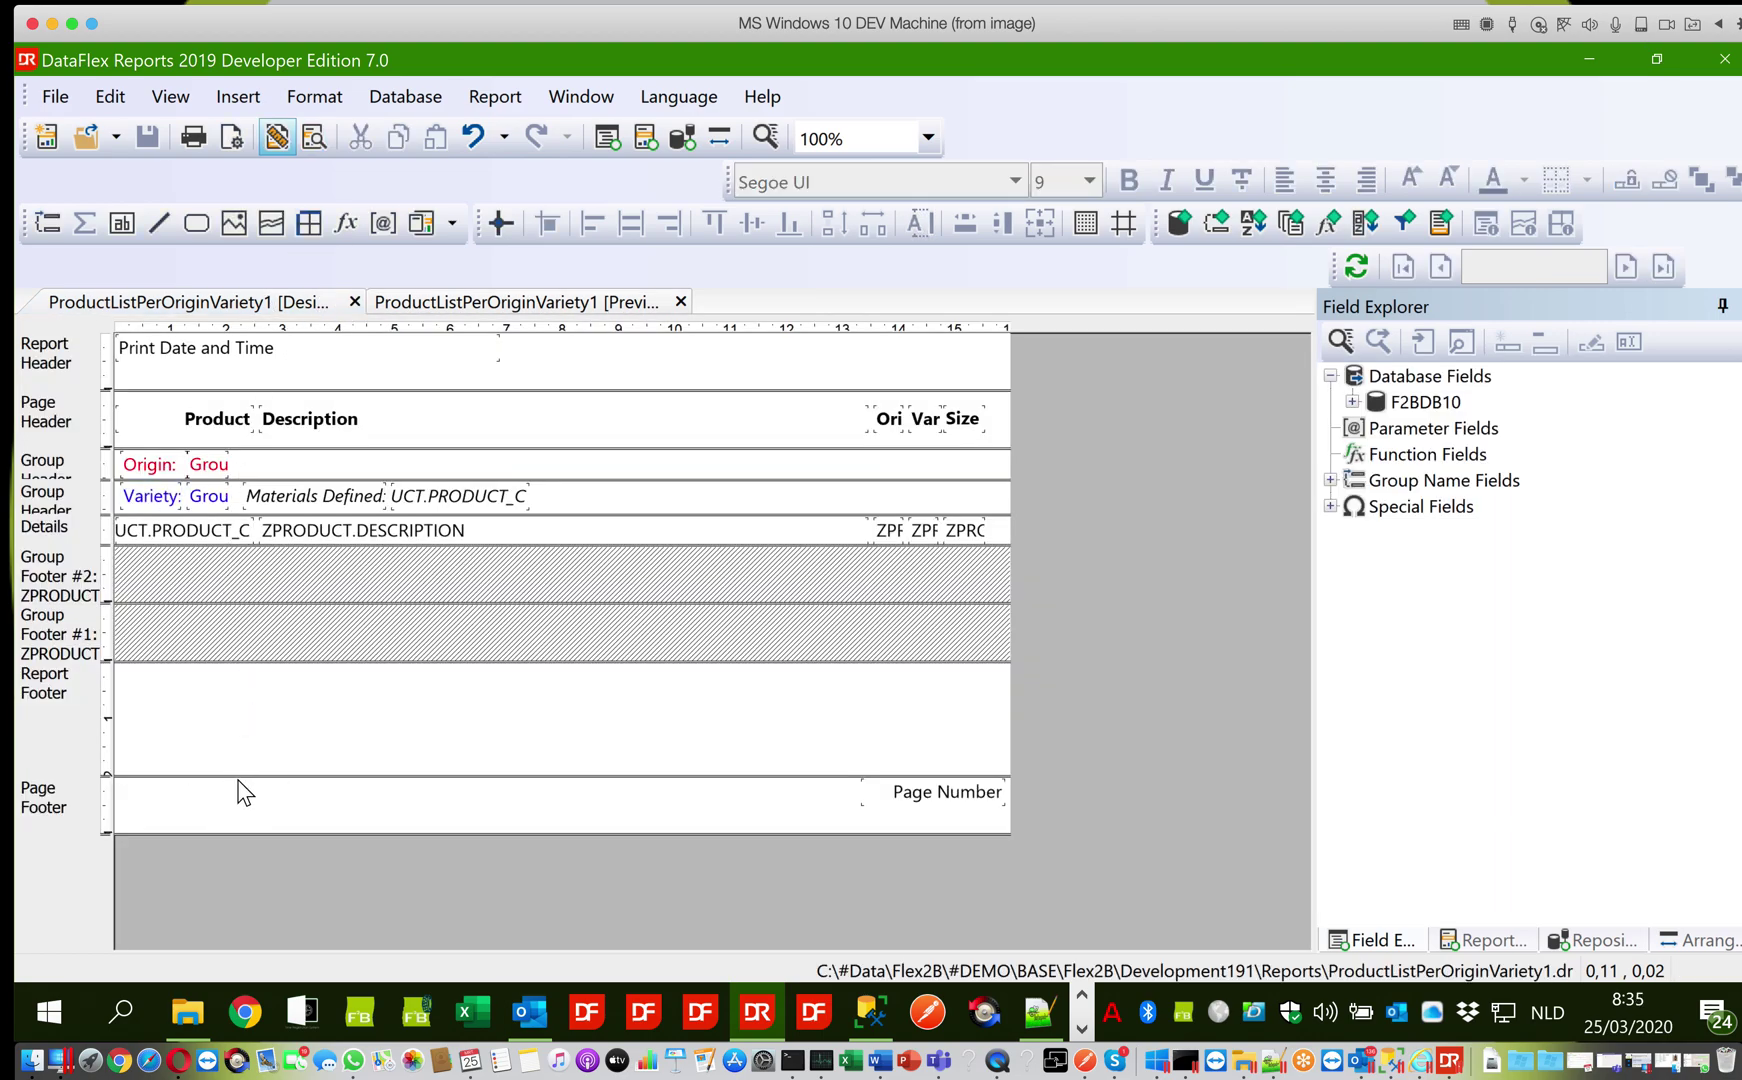
pyautogui.moveTo(236, 774); pyautogui.dragTo(233, 687)
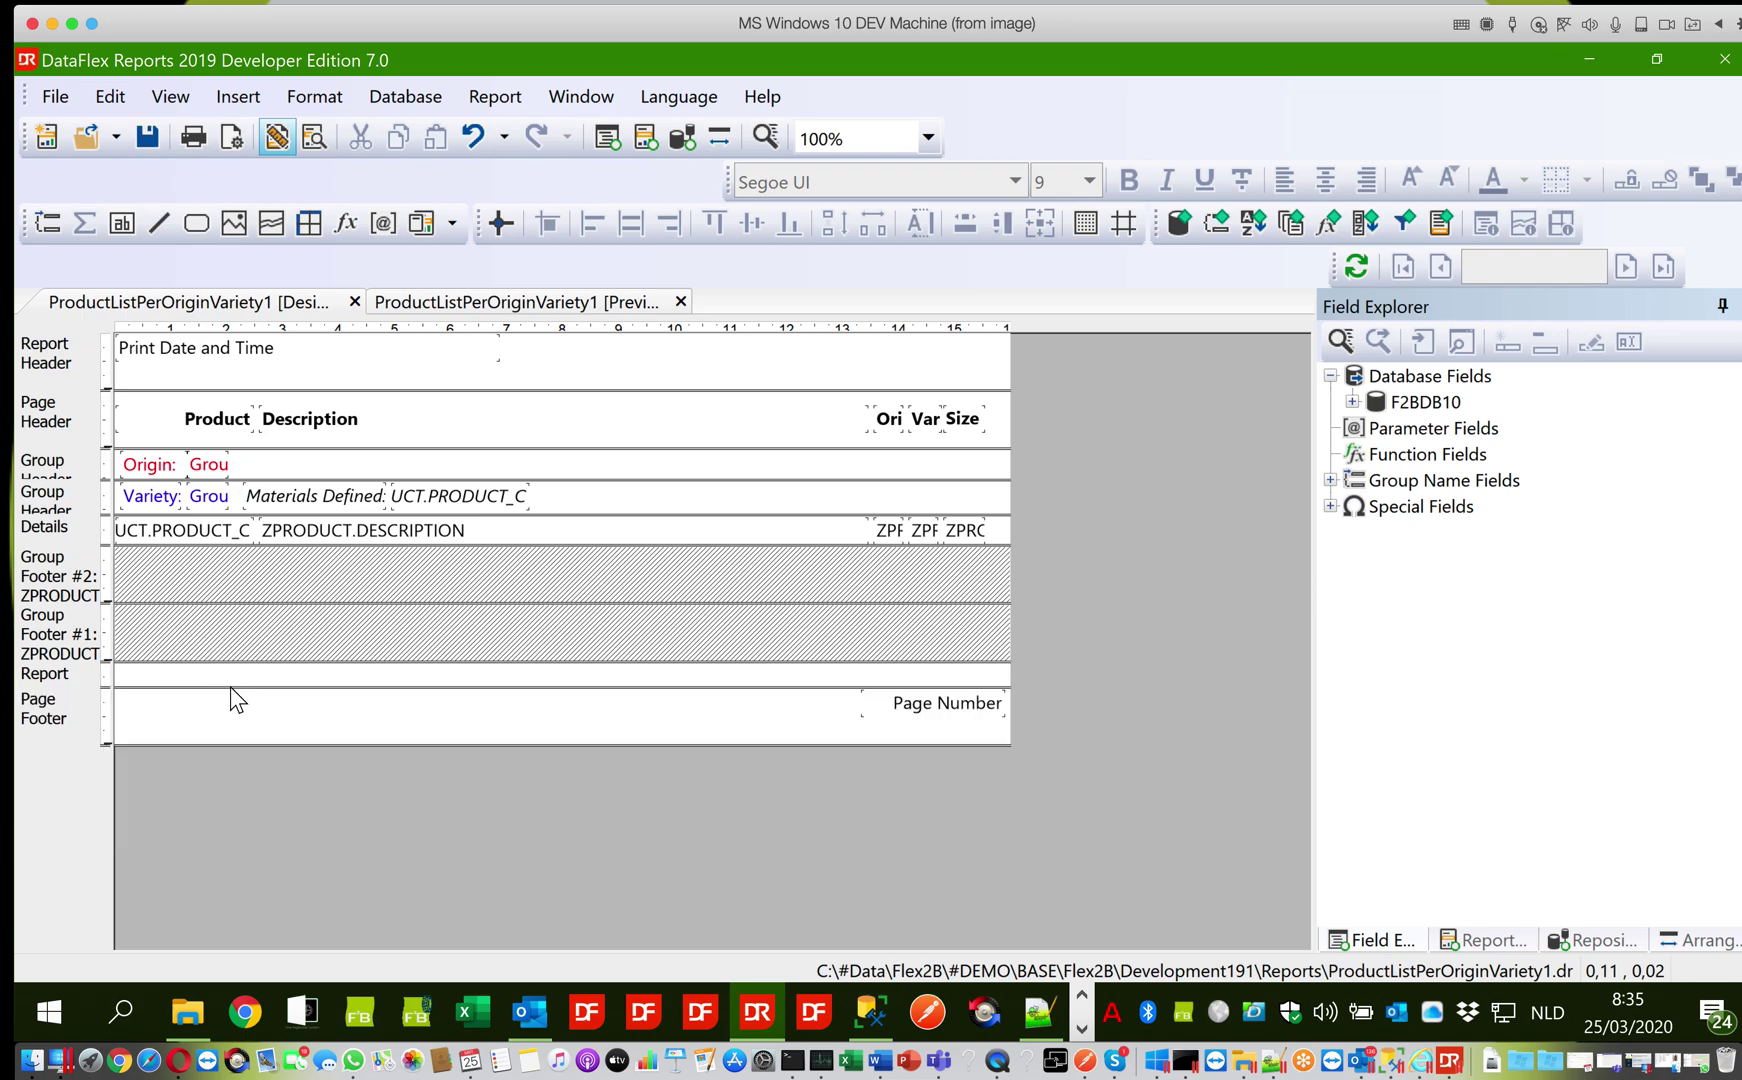
pyautogui.moveTo(241, 447); pyautogui.dragTo(238, 436)
pyautogui.click(244, 387)
pyautogui.click(242, 390)
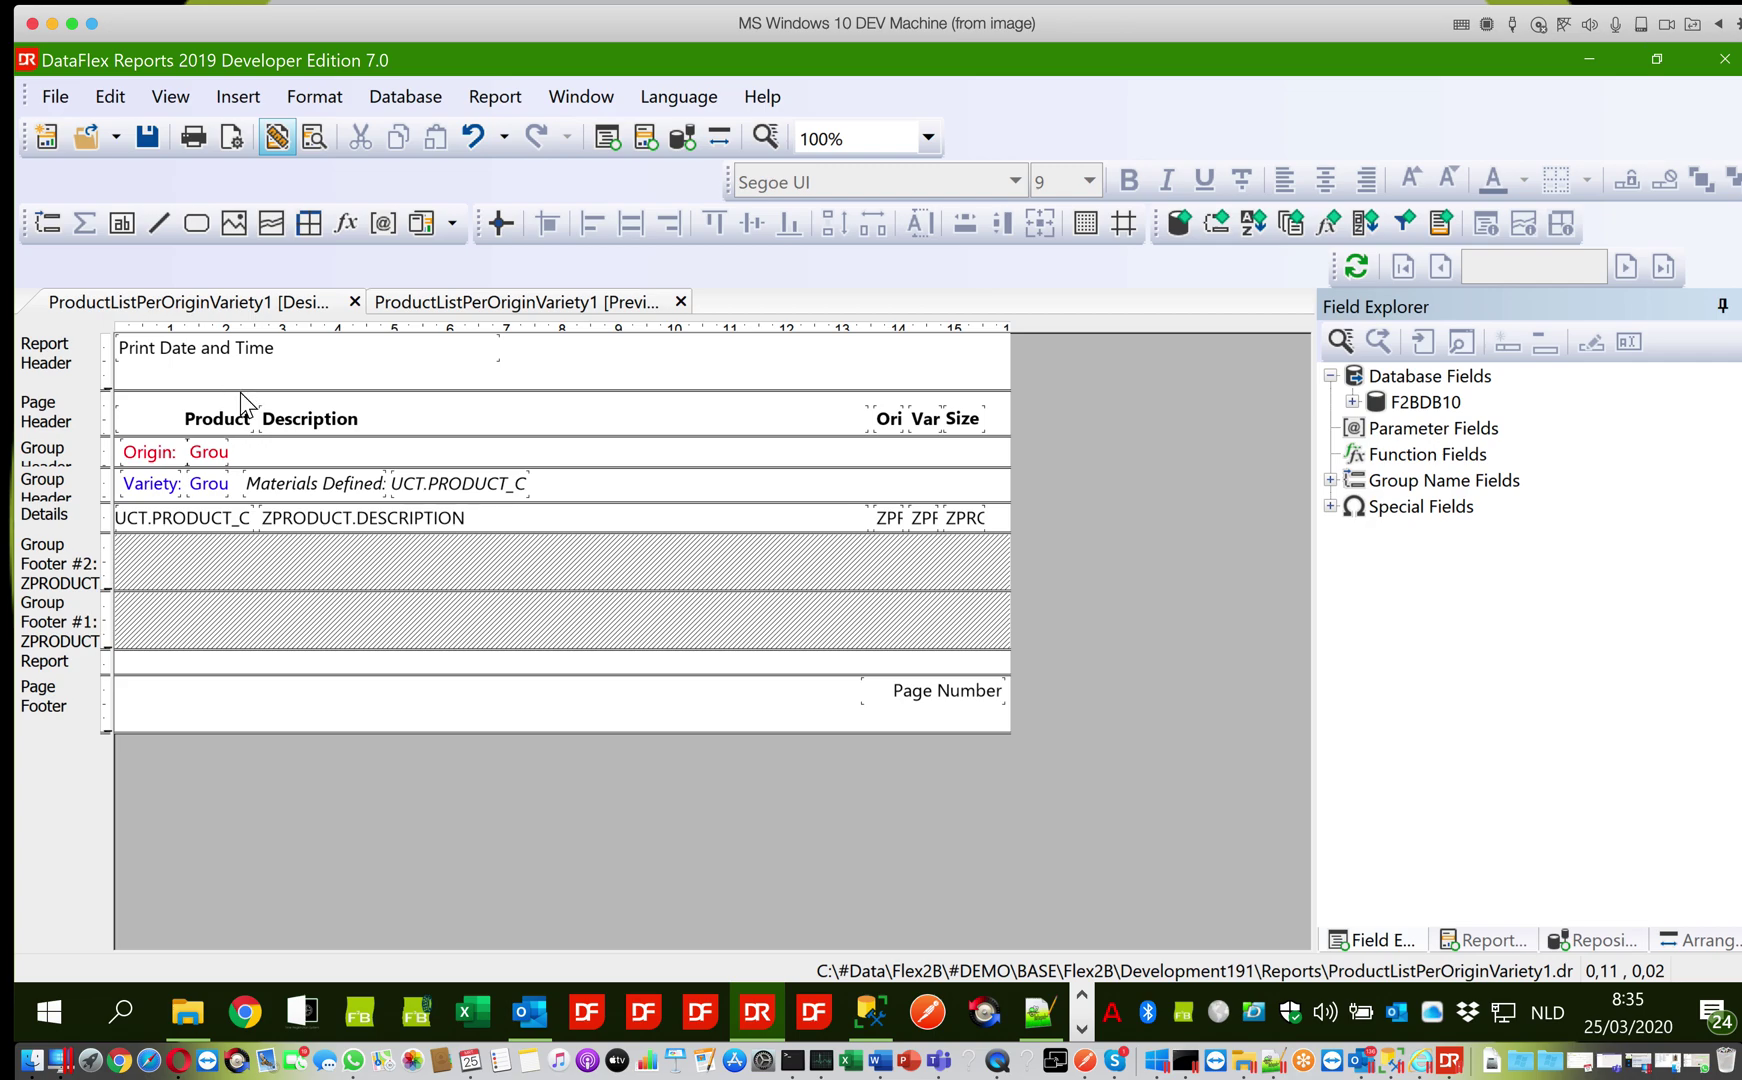
pyautogui.moveTo(238, 387); pyautogui.dragTo(238, 375)
pyautogui.click(425, 308)
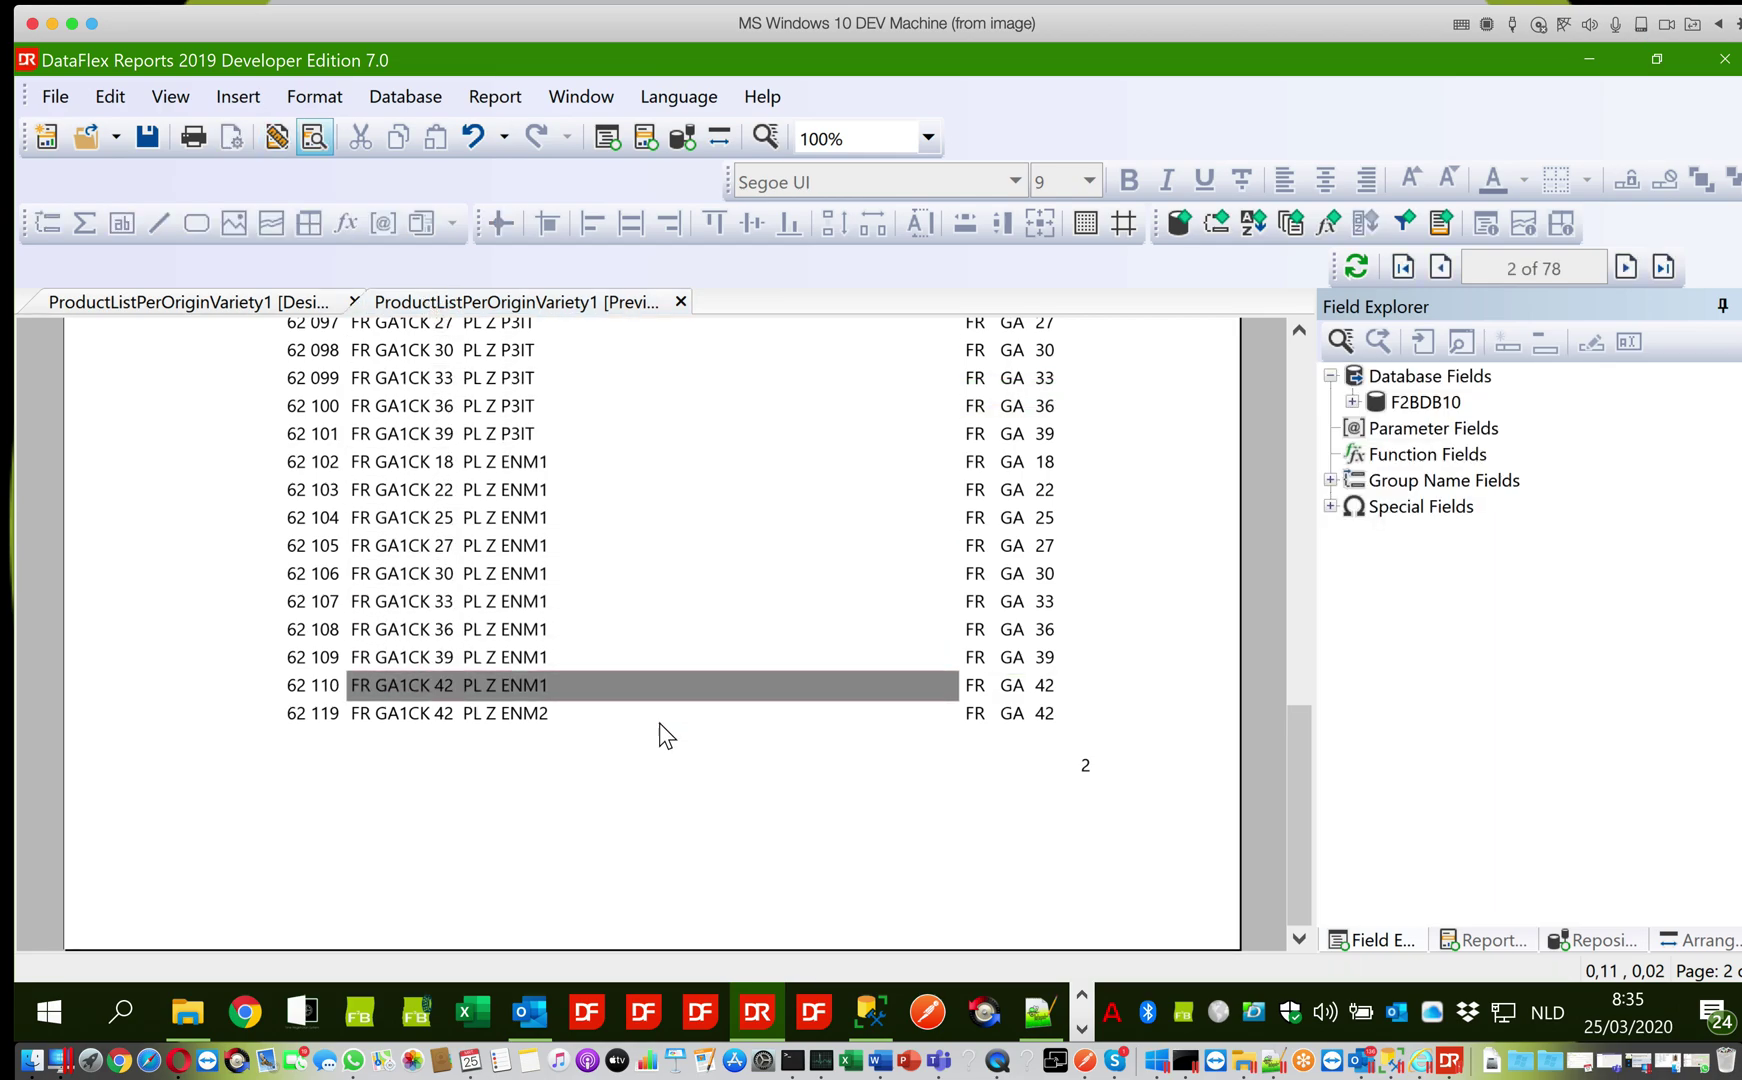
# Review the tighter layout at the top of preview page 2 and bring up the File menu
pyautogui.click(1289, 399)
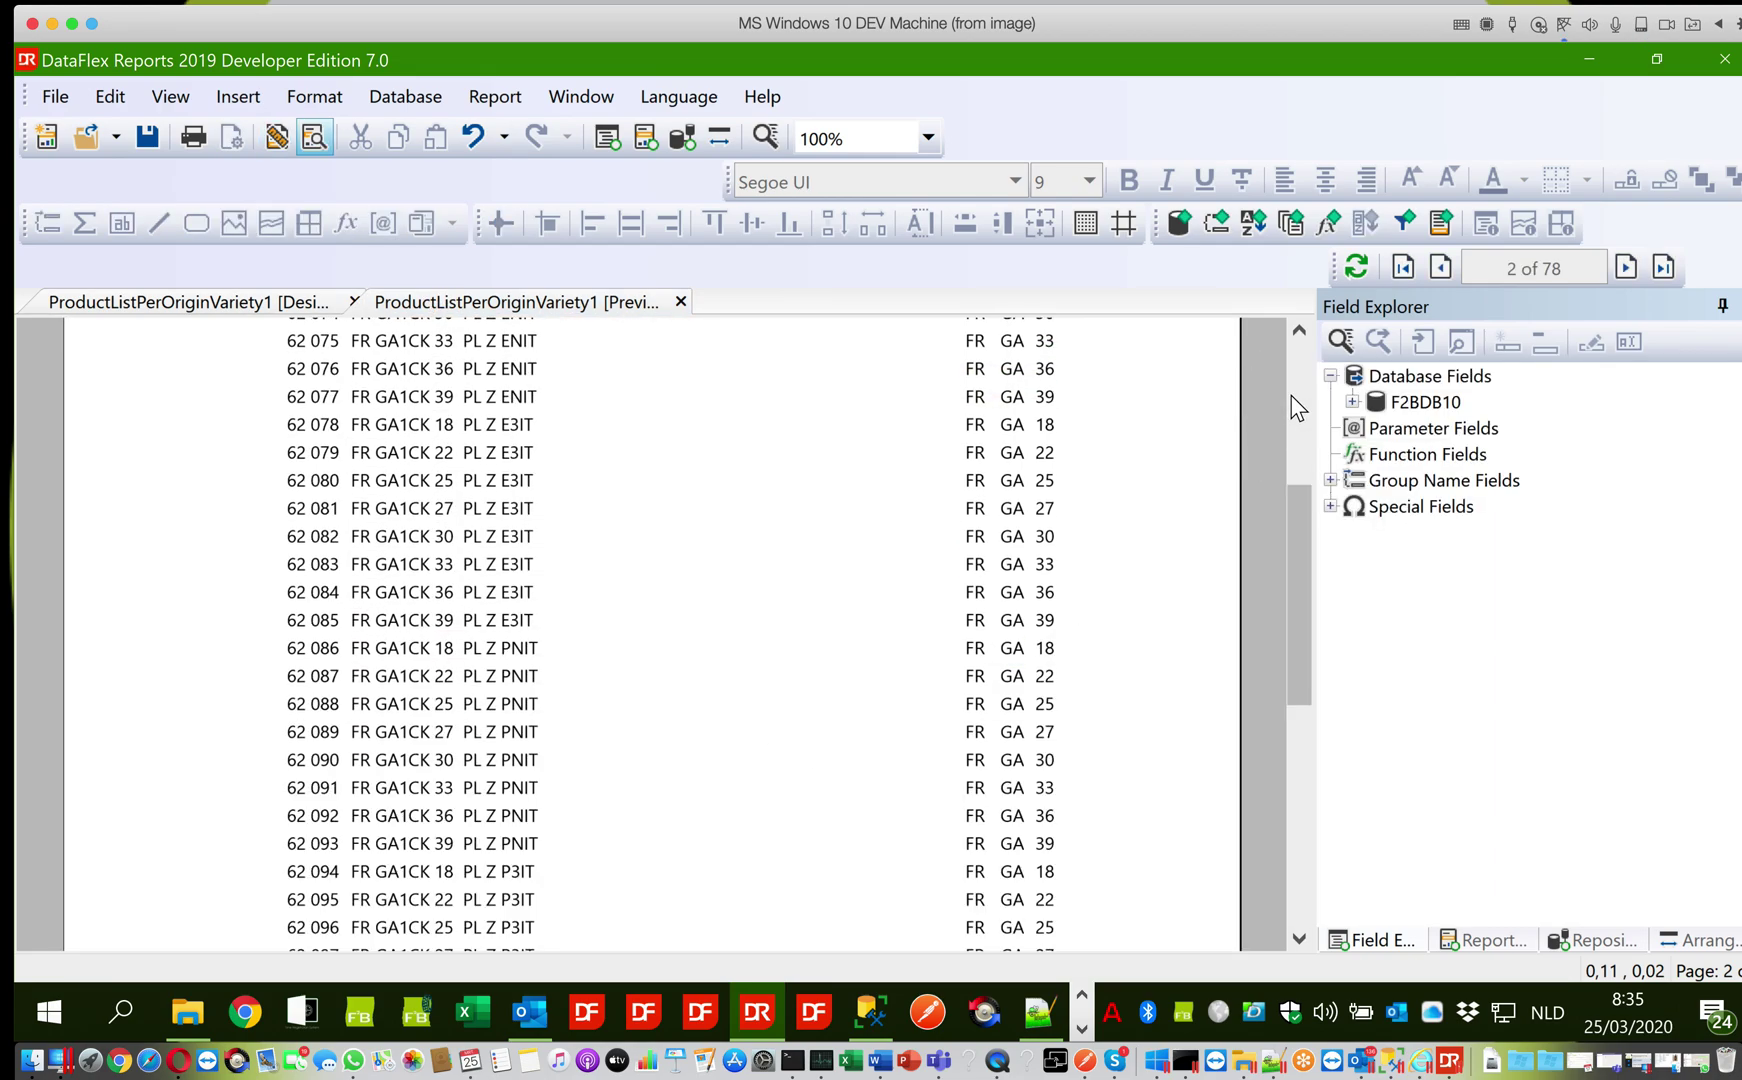
pyautogui.click(1297, 400)
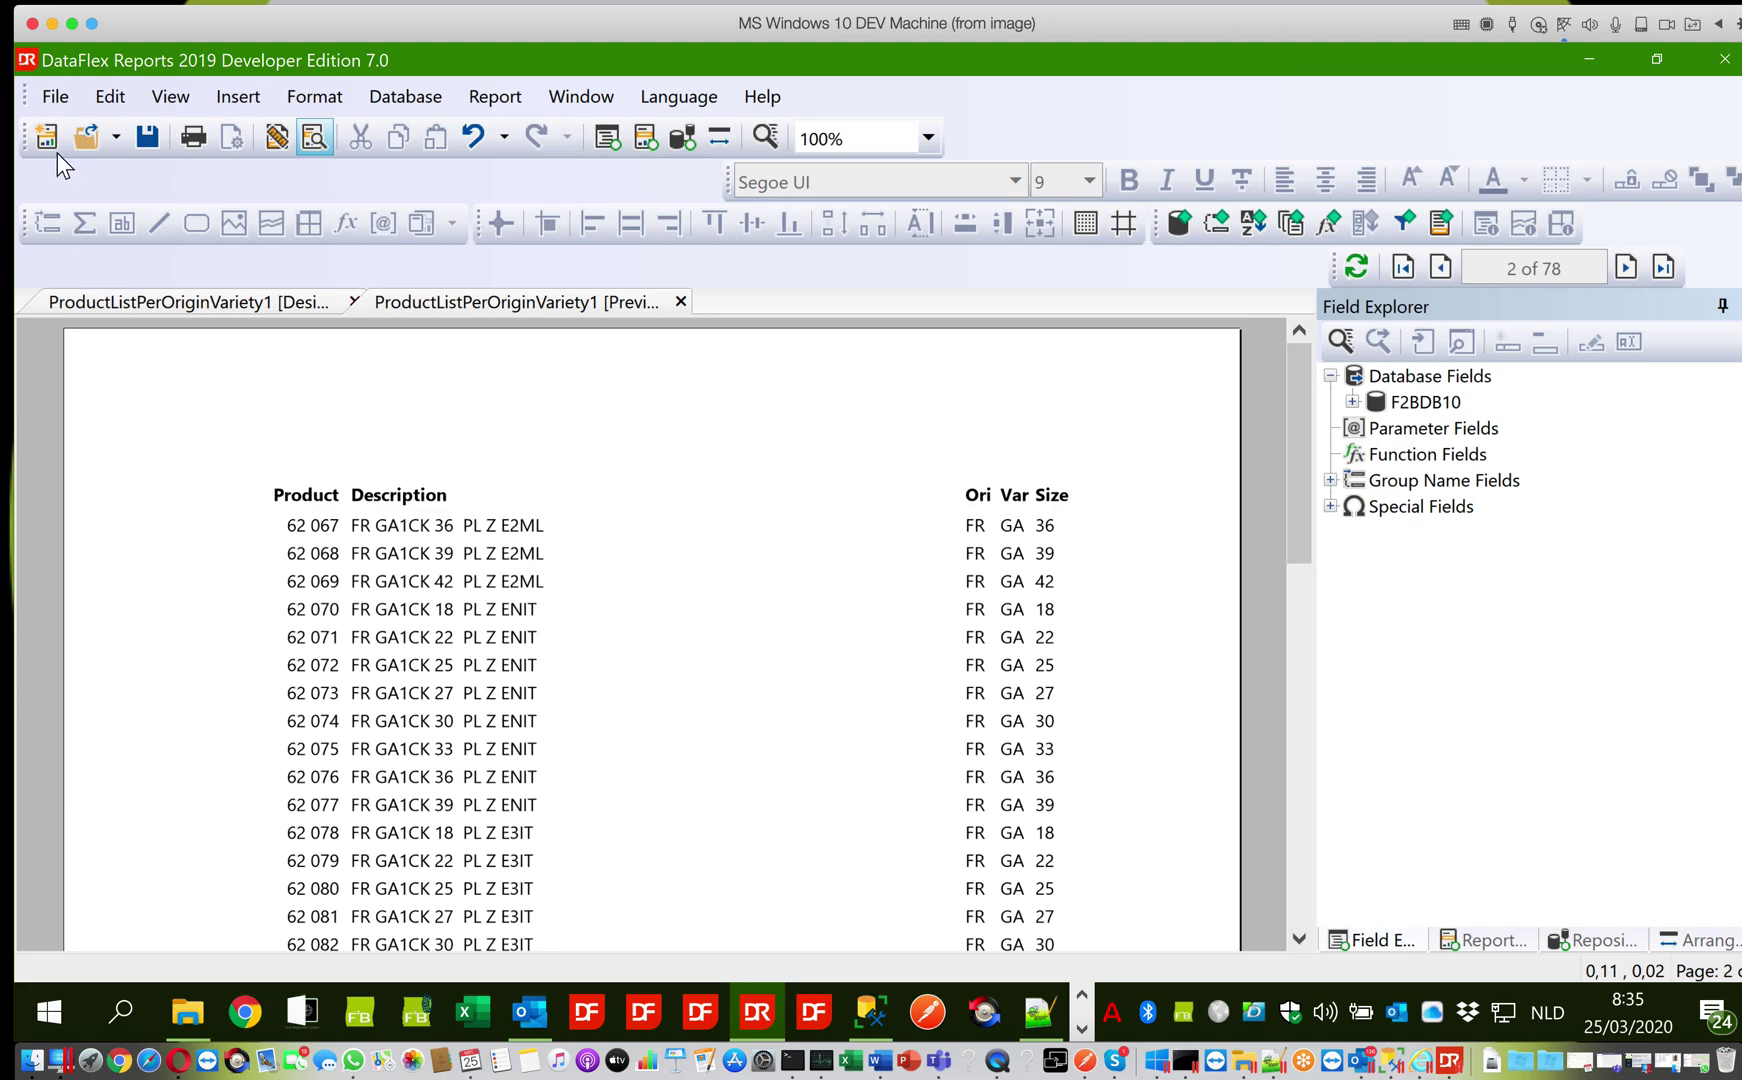
pyautogui.click(52, 100)
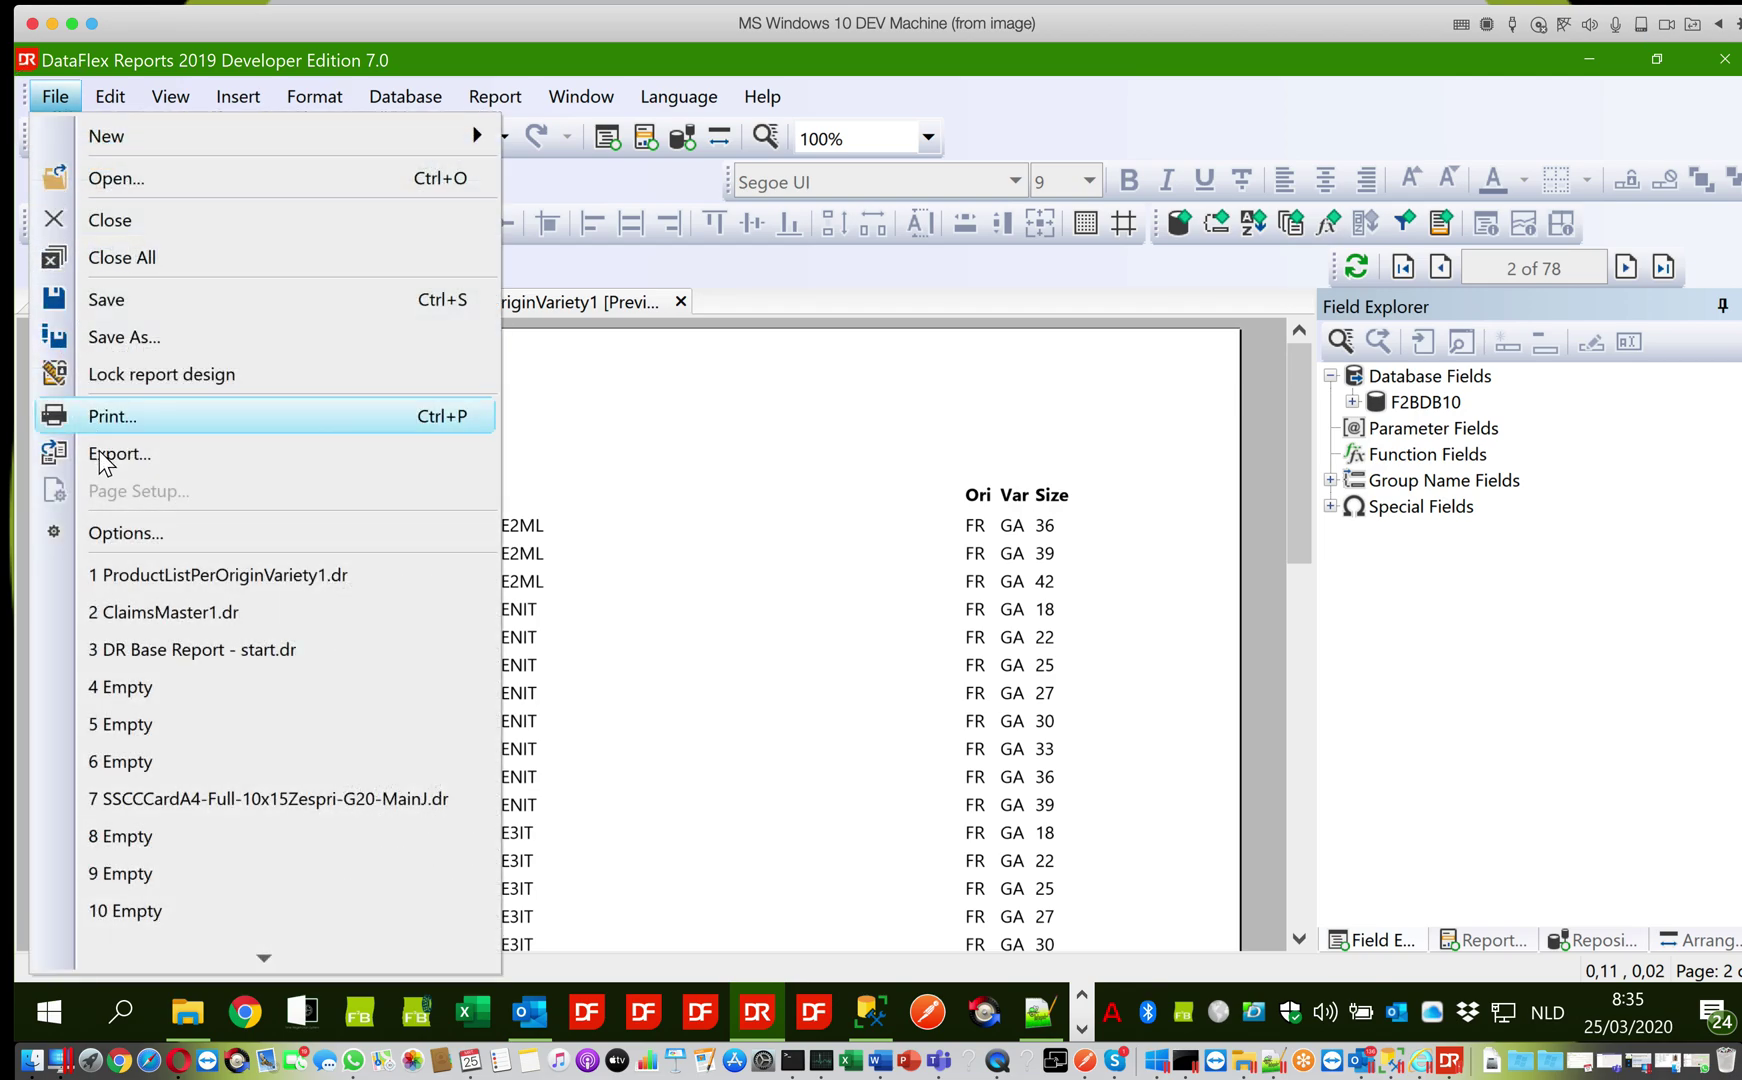
# In Page Setup, cut the Rechts and Onder margins from 25 to 15 mm
pyautogui.click(127, 301)
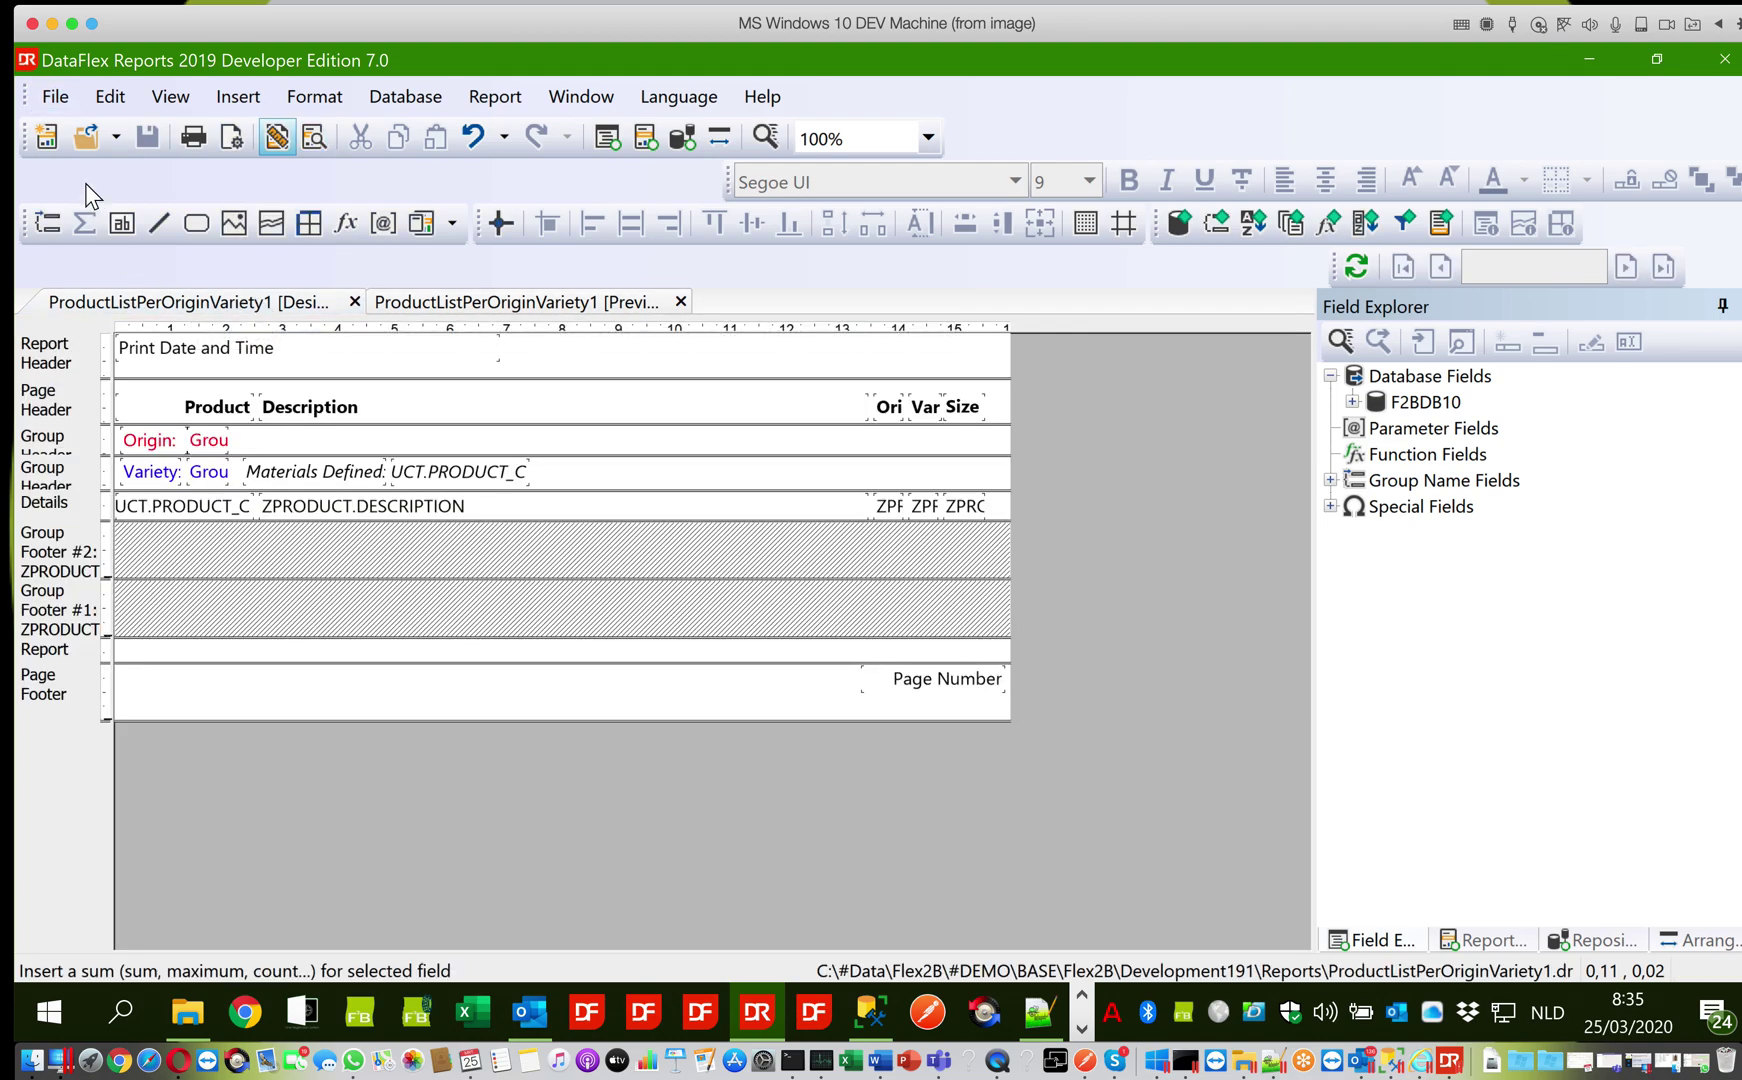
pyautogui.click(55, 96)
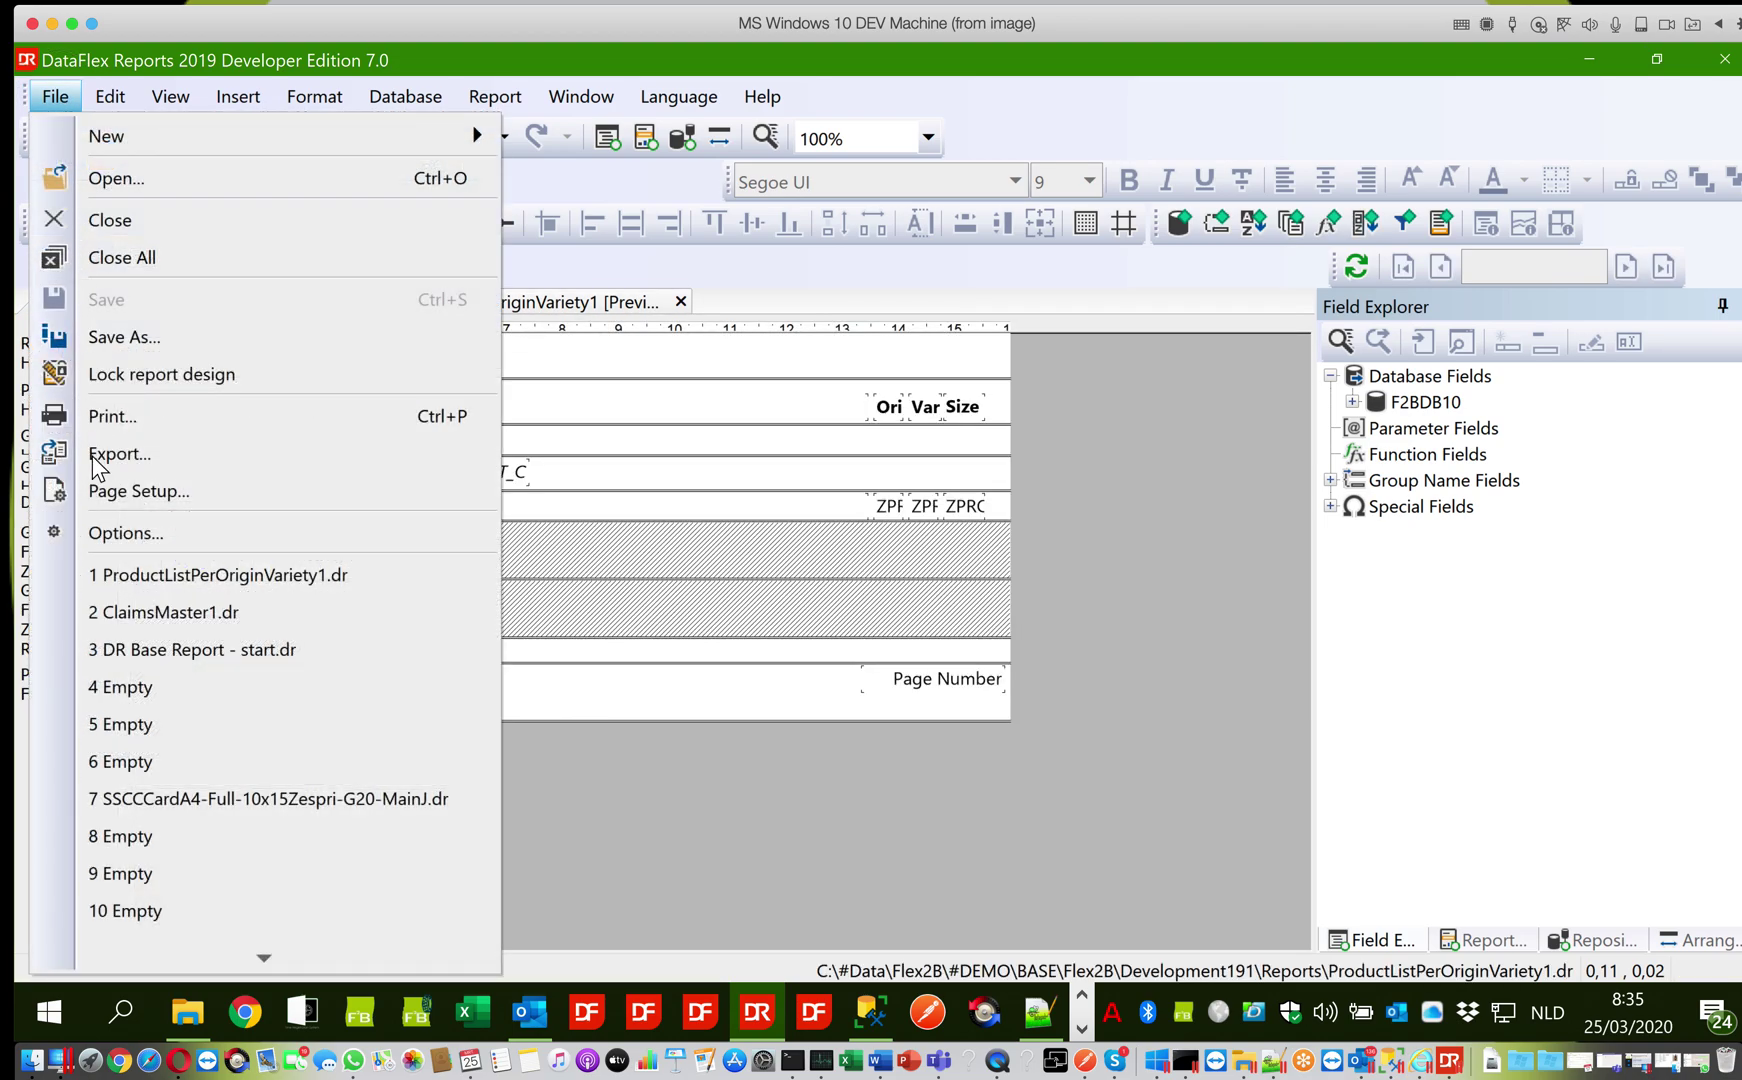
pyautogui.click(110, 491)
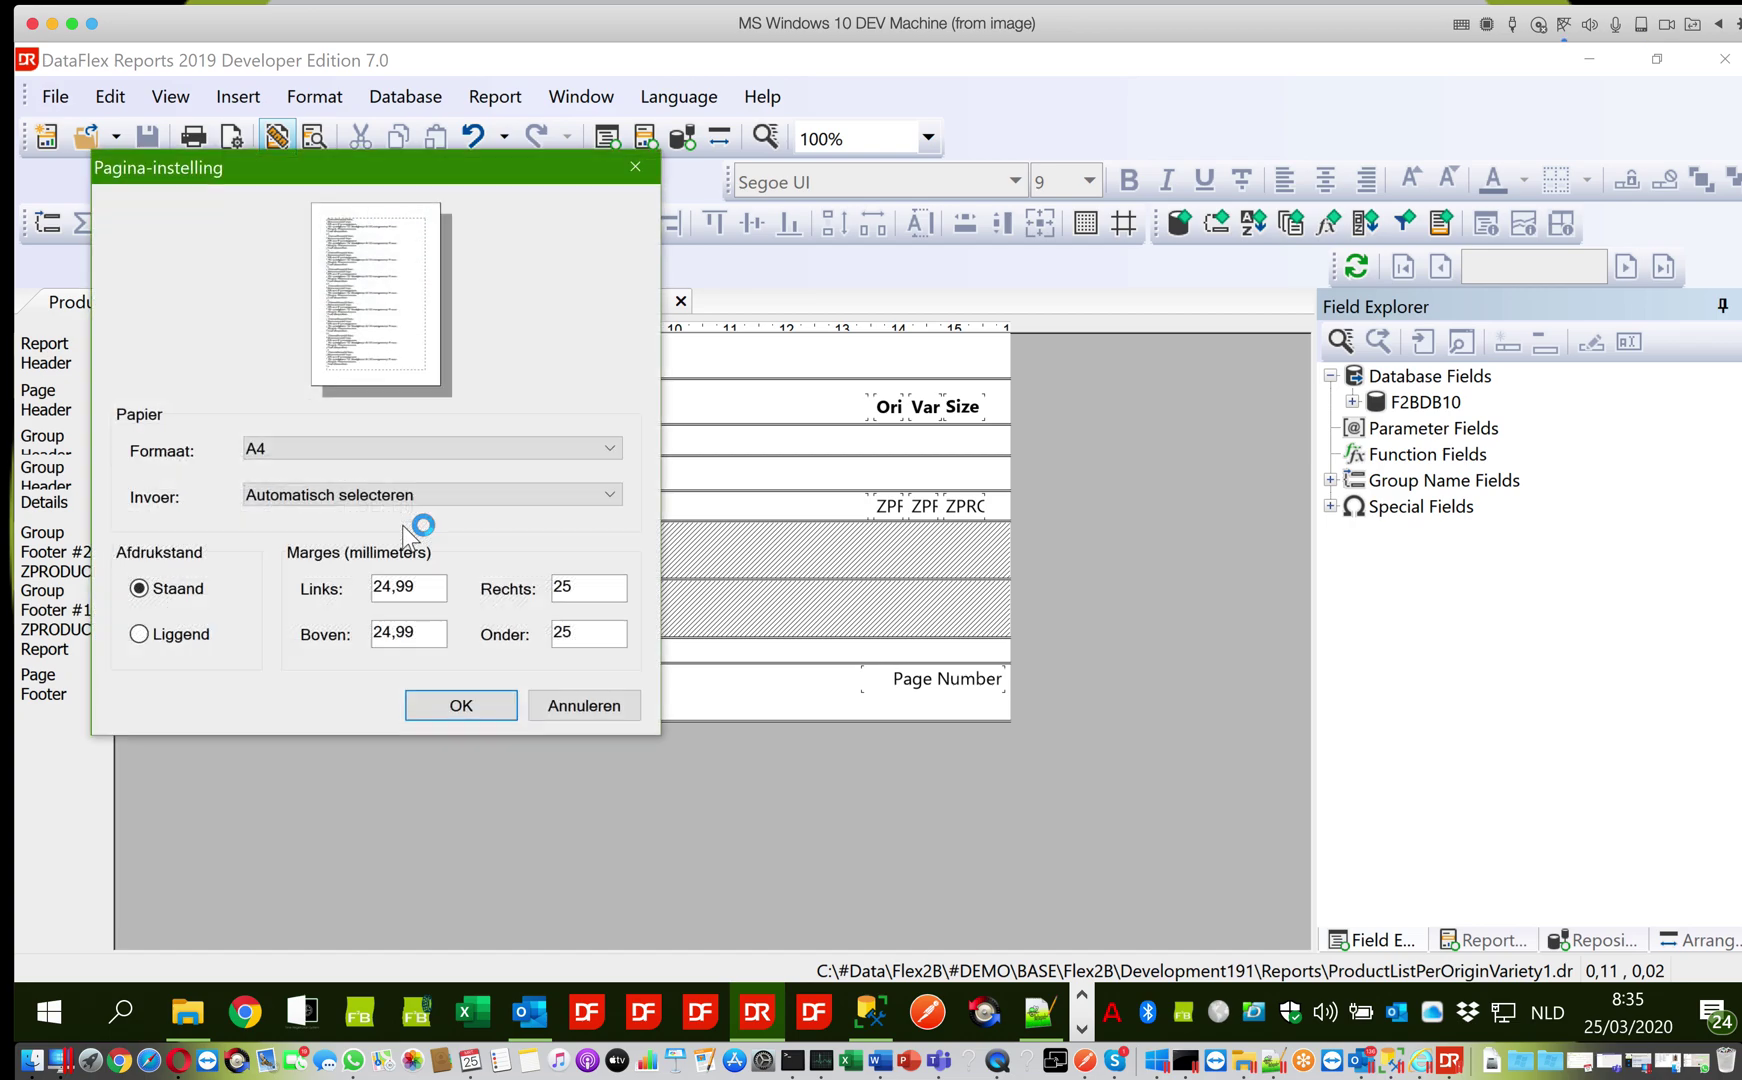
pyautogui.click(411, 594)
pyautogui.moveTo(381, 589); pyautogui.dragTo(313, 636)
pyautogui.write('1')
pyautogui.write('1')
pyautogui.moveTo(561, 588); pyautogui.dragTo(459, 583)
pyautogui.write('1')
pyautogui.moveTo(561, 634); pyautogui.dragTo(512, 634)
pyautogui.write('1')
pyautogui.click(445, 704)
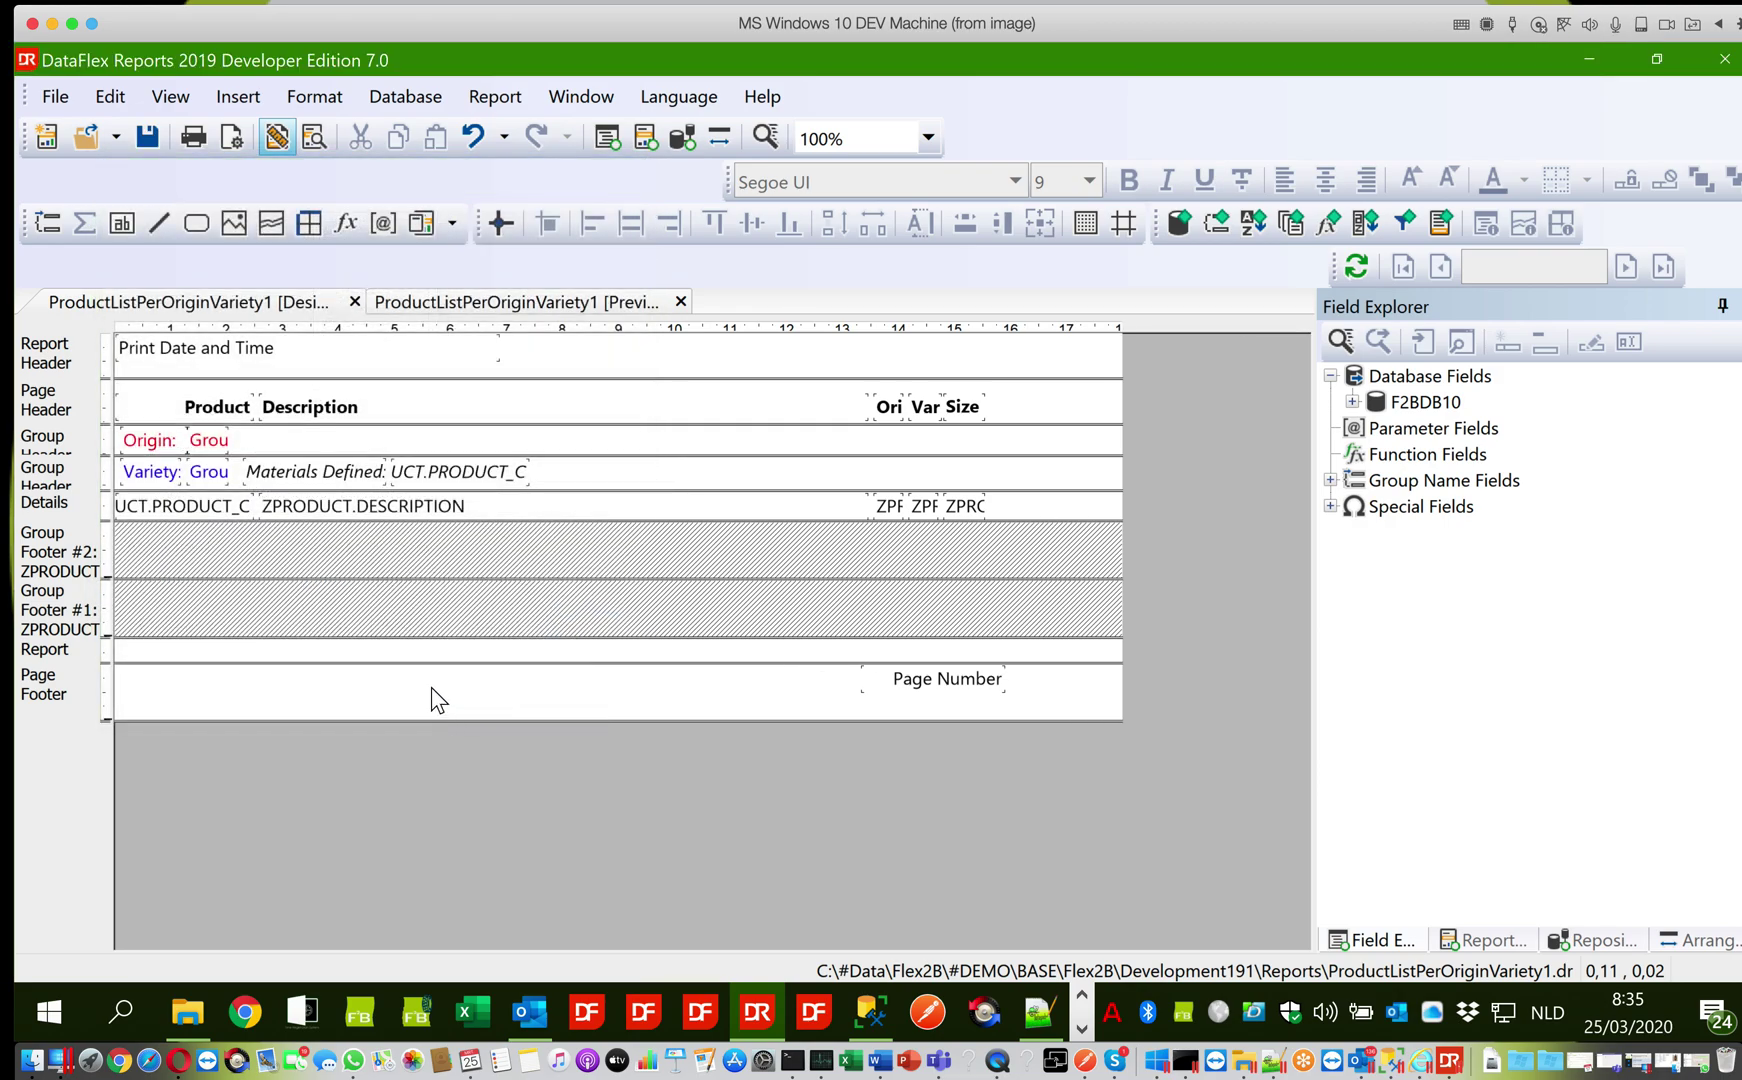
# Save, then move the Product, Description, Var and Size headers and their detail fields three nudges right
pyautogui.click(149, 138)
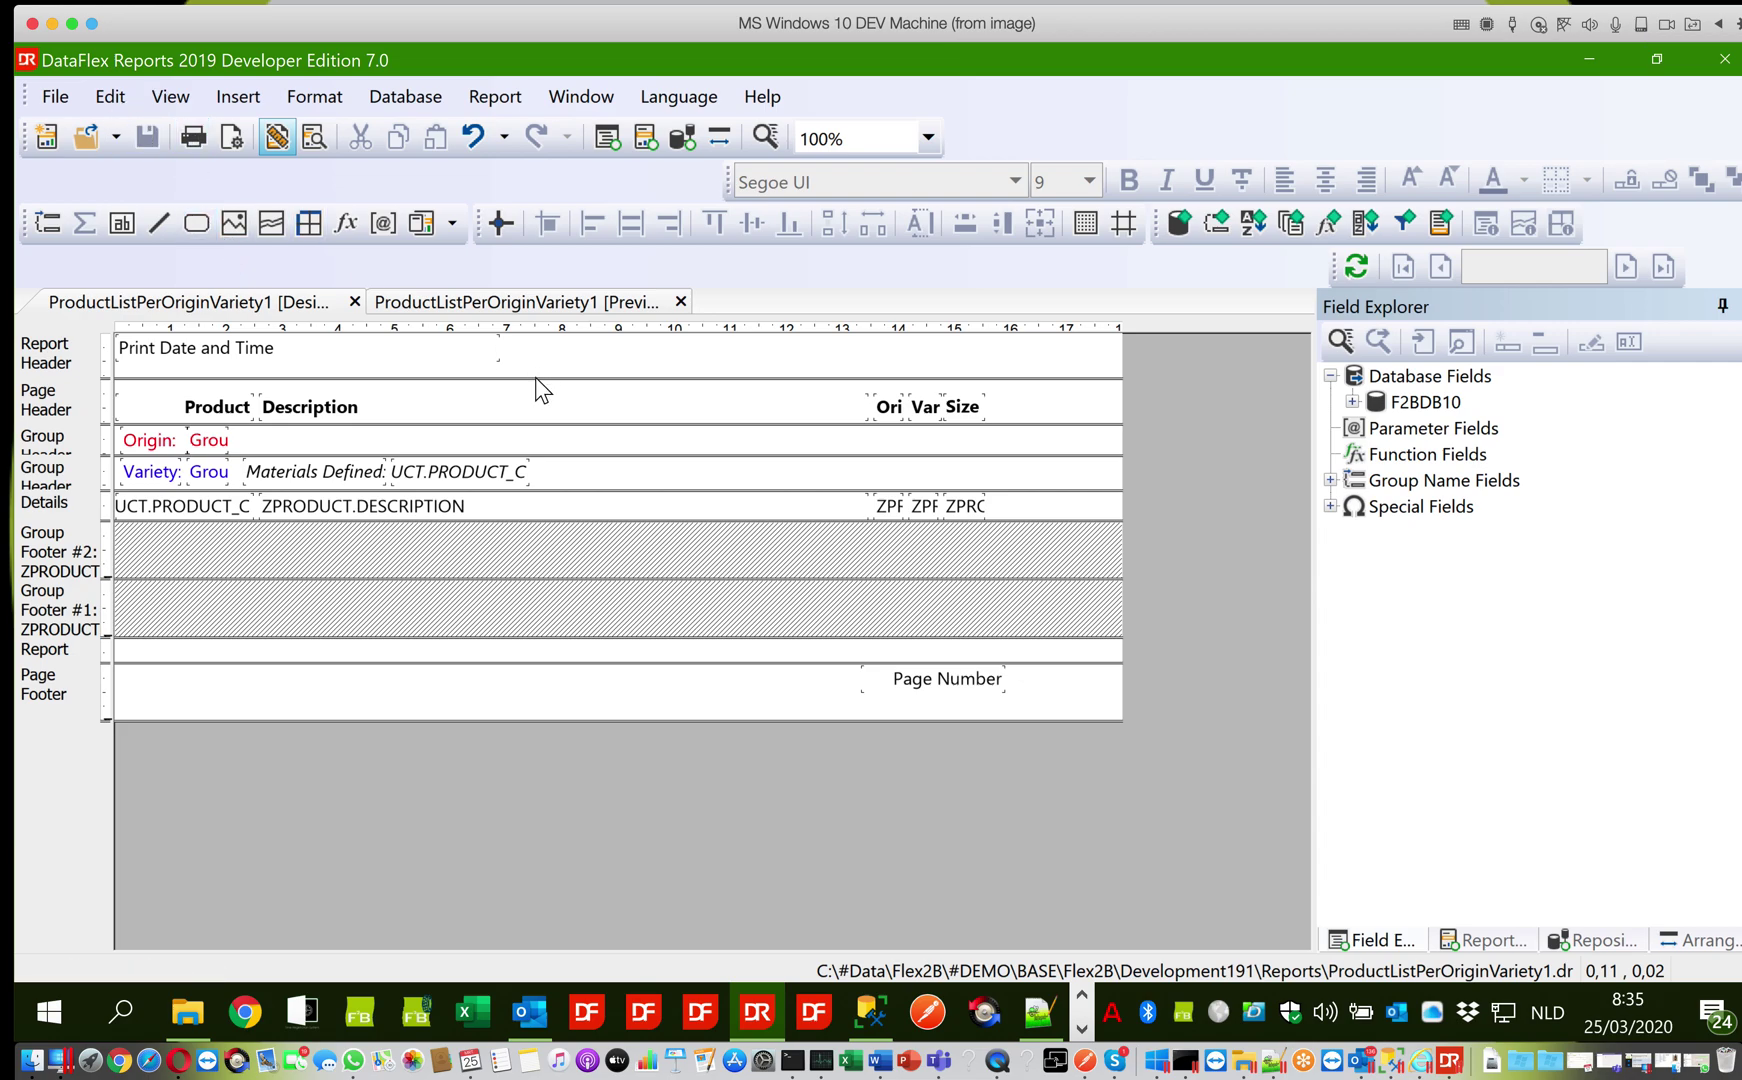
pyautogui.click(225, 507)
pyautogui.keyDown('ctrl'); pyautogui.click(373, 500); pyautogui.keyUp('ctrl')
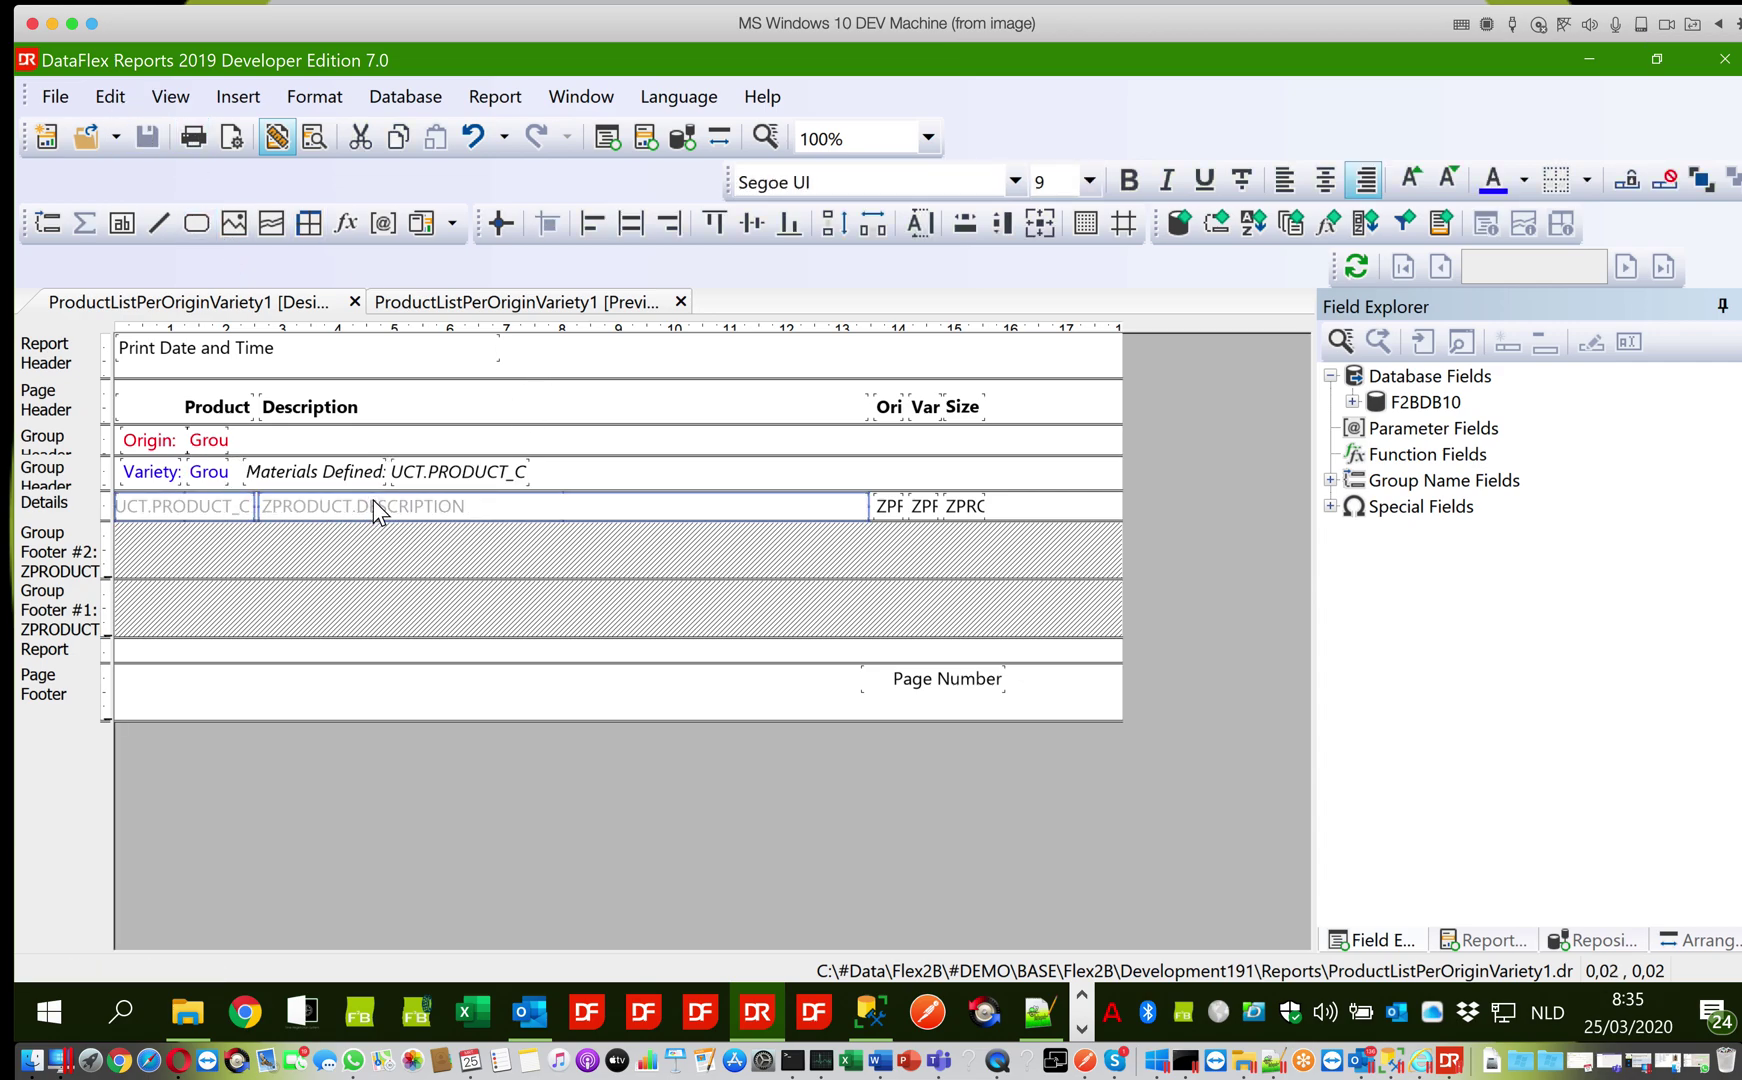
pyautogui.keyDown('ctrl'); pyautogui.click(884, 508); pyautogui.keyUp('ctrl')
pyautogui.keyDown('ctrl'); pyautogui.click(964, 505); pyautogui.keyUp('ctrl')
pyautogui.keyDown('ctrl'); pyautogui.click(960, 407); pyautogui.keyUp('ctrl')
pyautogui.keyDown('ctrl'); pyautogui.click(924, 408); pyautogui.keyUp('ctrl')
pyautogui.keyDown('ctrl'); pyautogui.click(858, 414); pyautogui.keyUp('ctrl')
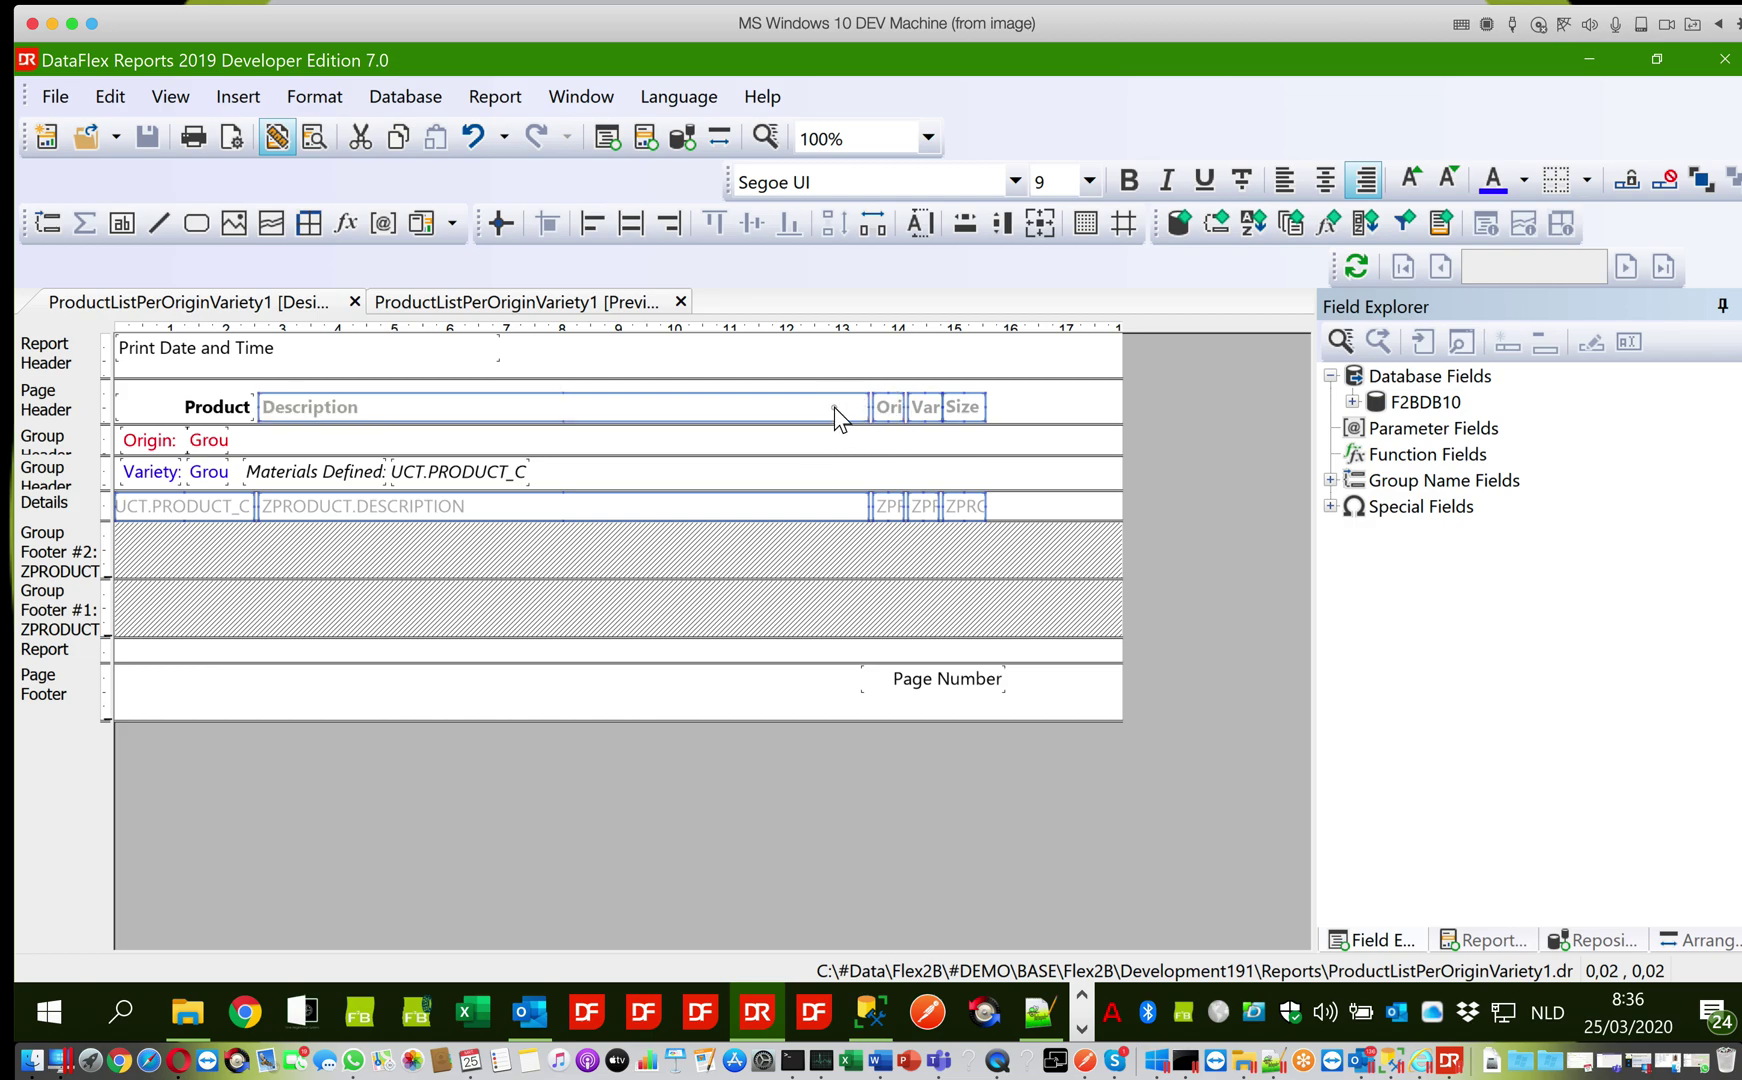
pyautogui.keyDown('ctrl'); pyautogui.click(242, 420); pyautogui.keyUp('ctrl')
pyautogui.press('Right')
pyautogui.press('Right')
pyautogui.press('Right')
pyautogui.press('Right')
pyautogui.press('Right')
pyautogui.press('Right')
pyautogui.press('Right')
pyautogui.press('Right')
pyautogui.press('Right')
pyautogui.press('Right')
pyautogui.press('Right')
pyautogui.press('Right')
pyautogui.press('Right')
pyautogui.press('Right')
pyautogui.press('Right')
pyautogui.press('Right')
pyautogui.press('Right')
pyautogui.press('Right')
pyautogui.press('Right')
pyautogui.press('Right')
pyautogui.press('Right')
pyautogui.press('Right')
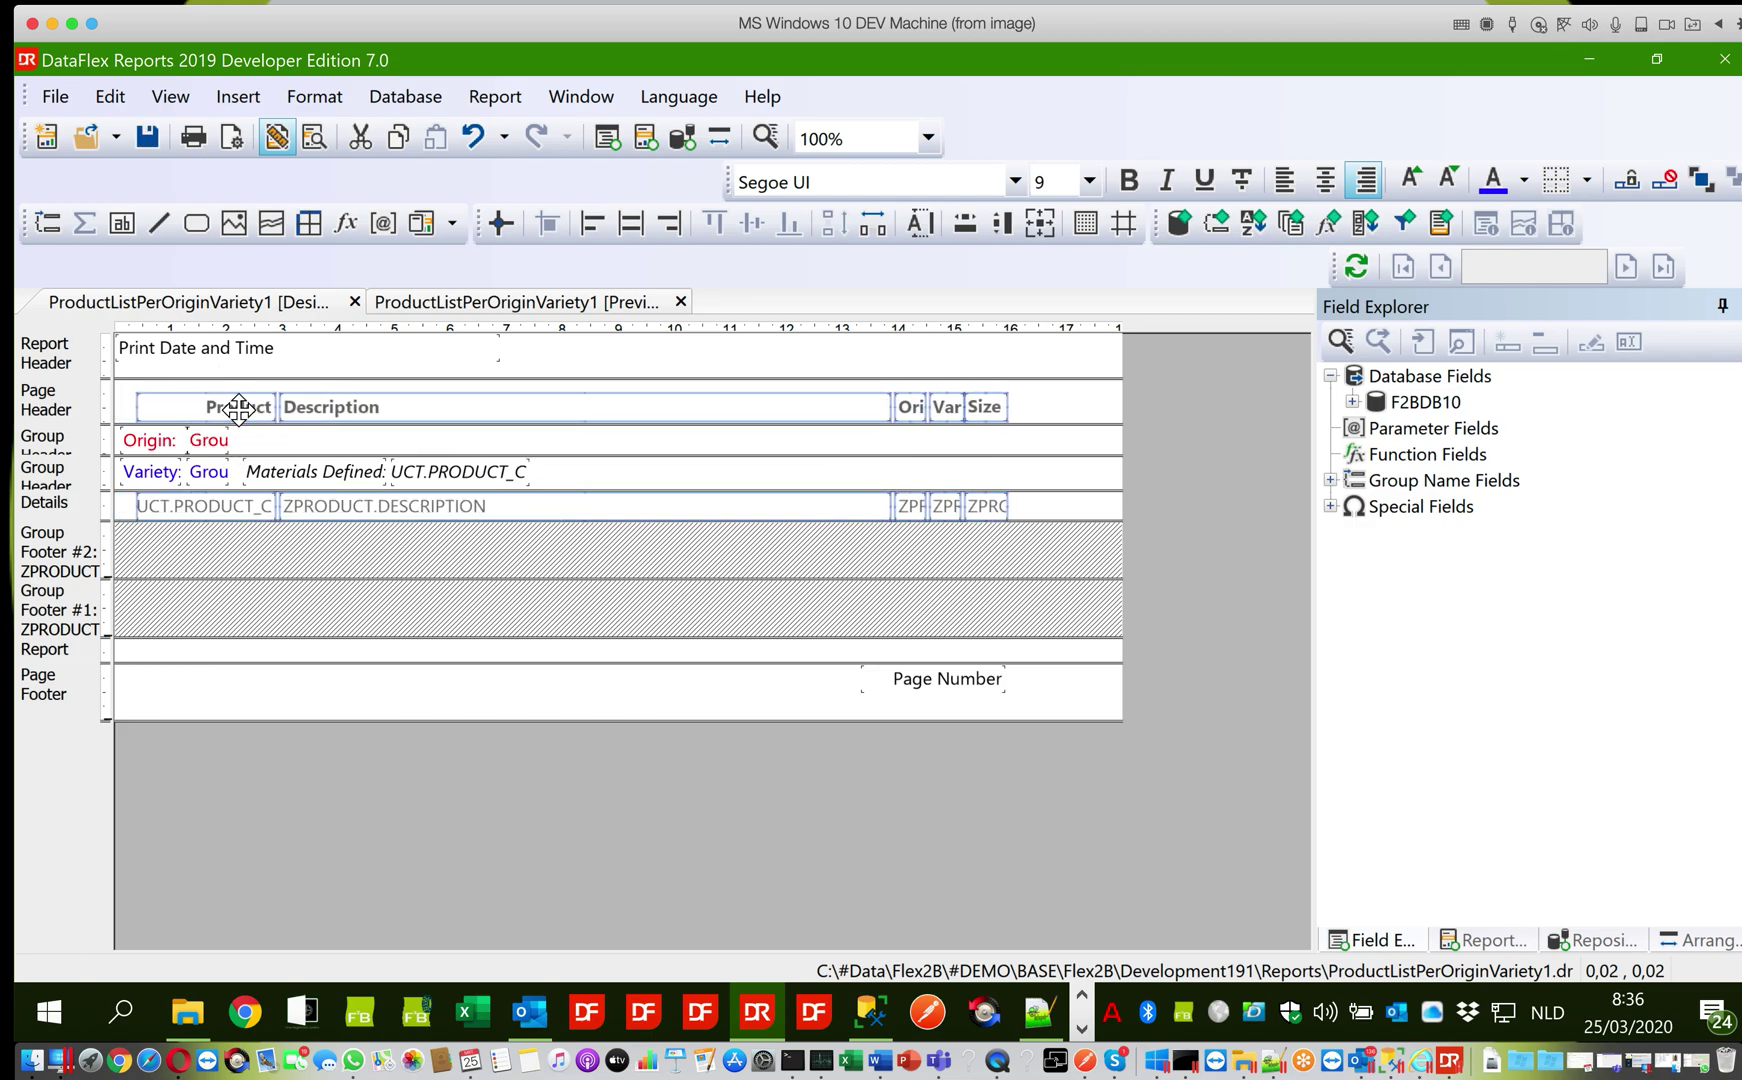
pyautogui.press('Right')
pyautogui.press('Right')
pyautogui.press('Right')
pyautogui.press('Right')
pyautogui.press('Right')
pyautogui.press('Right')
pyautogui.press('Right')
pyautogui.press('Right')
pyautogui.press('Right')
pyautogui.press('Right')
pyautogui.press('Right')
pyautogui.press('Right')
pyautogui.press('Right')
pyautogui.press('Right')
pyautogui.press('Right')
pyautogui.press('Right')
pyautogui.press('Right')
pyautogui.press('Right')
pyautogui.press('Right')
pyautogui.press('Right')
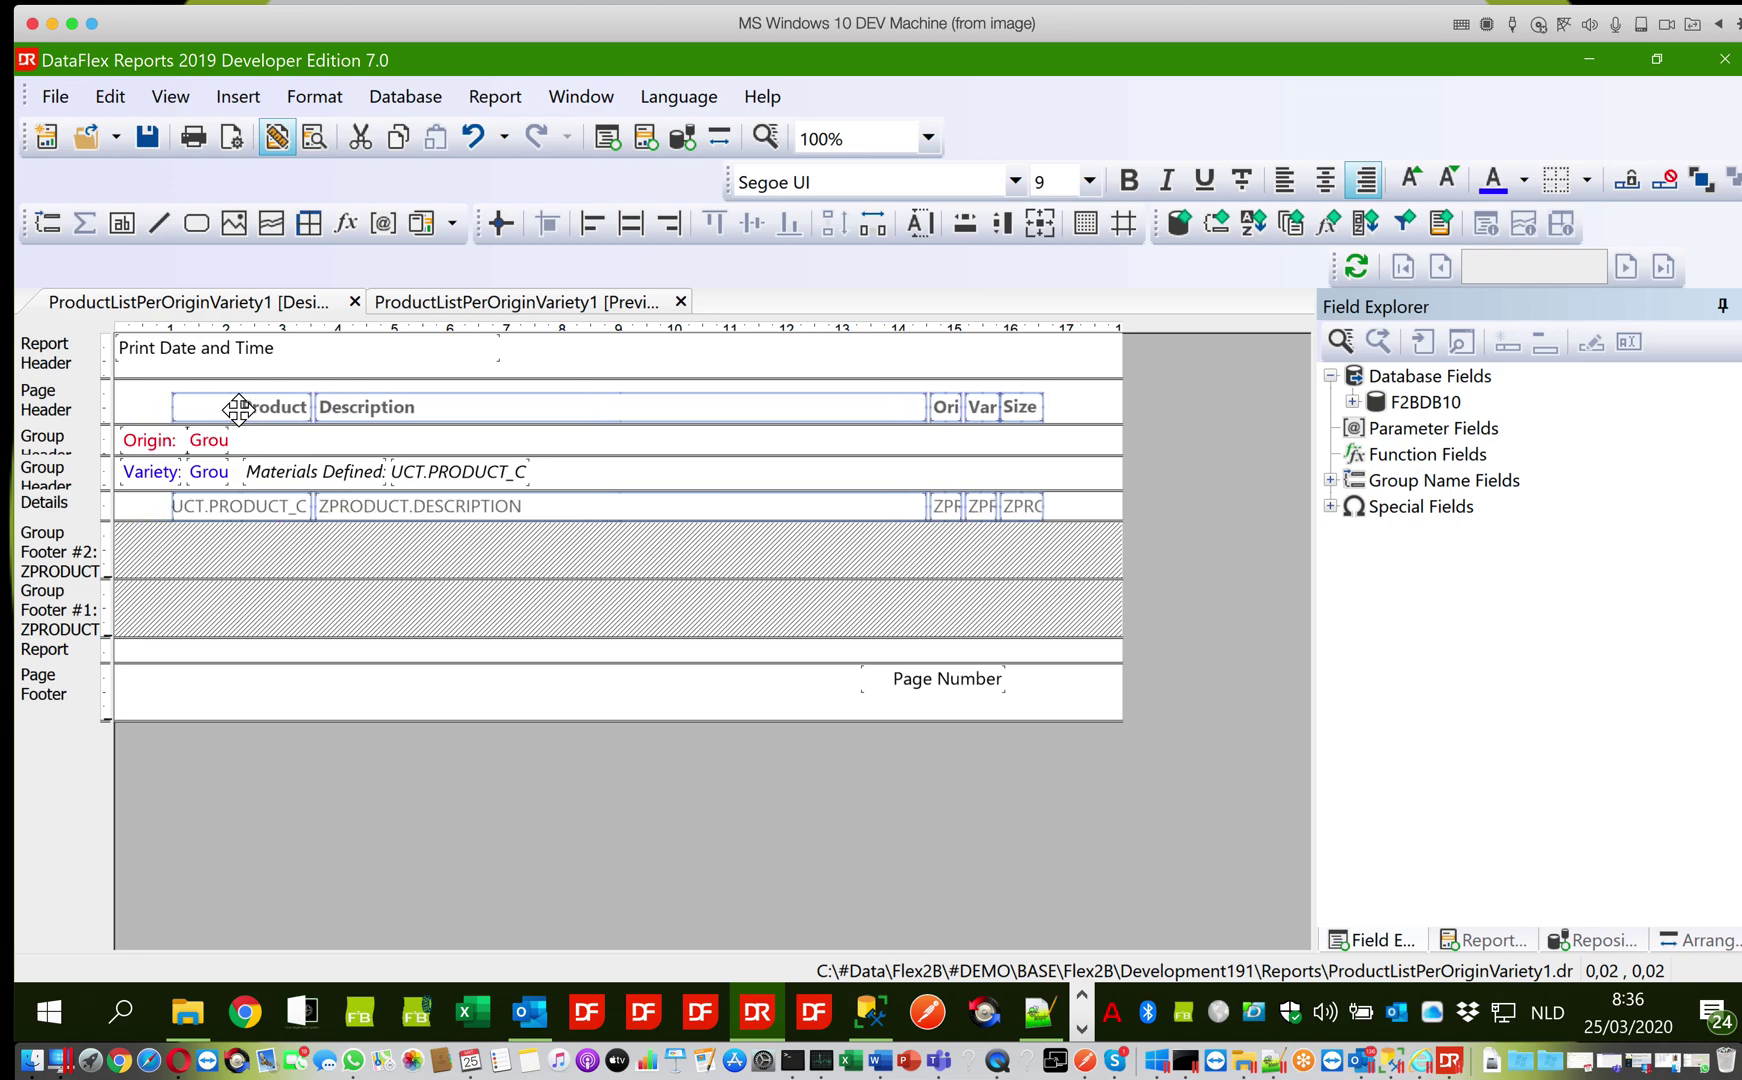
pyautogui.press('Right')
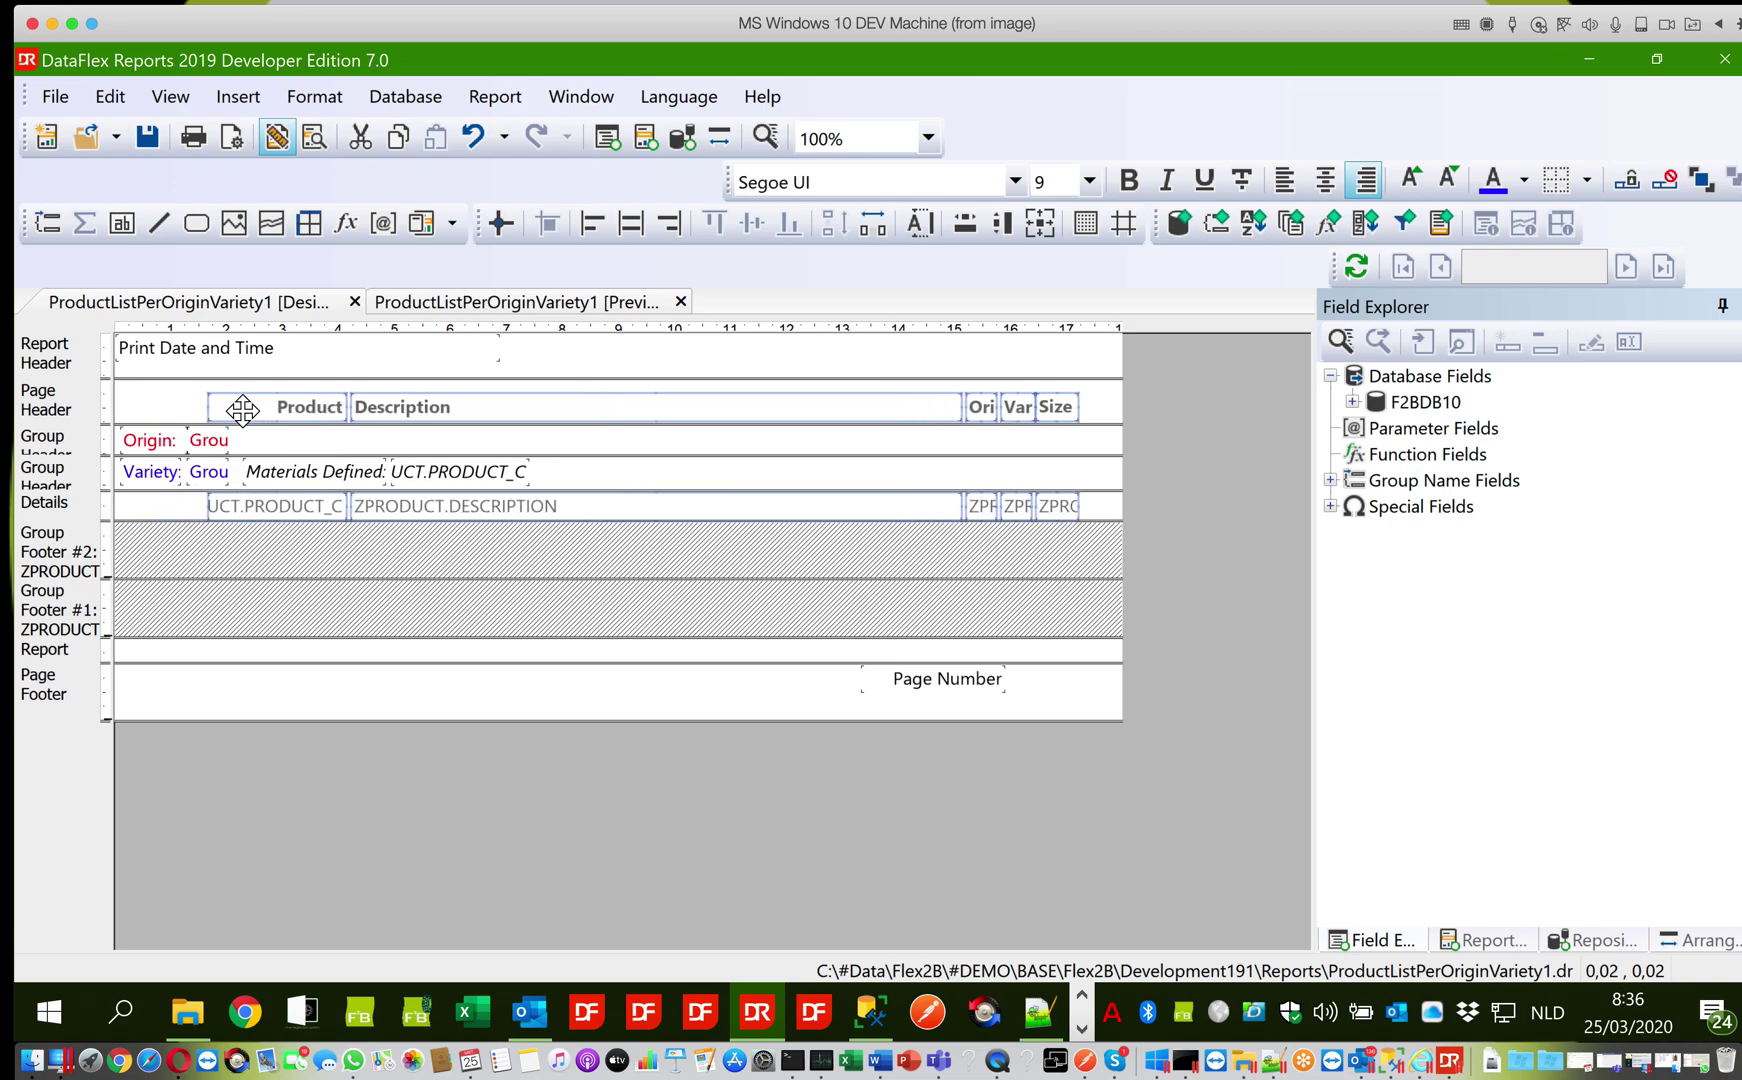
# Try narrowing the Materials Defined label, then undo the change
pyautogui.click(298, 473)
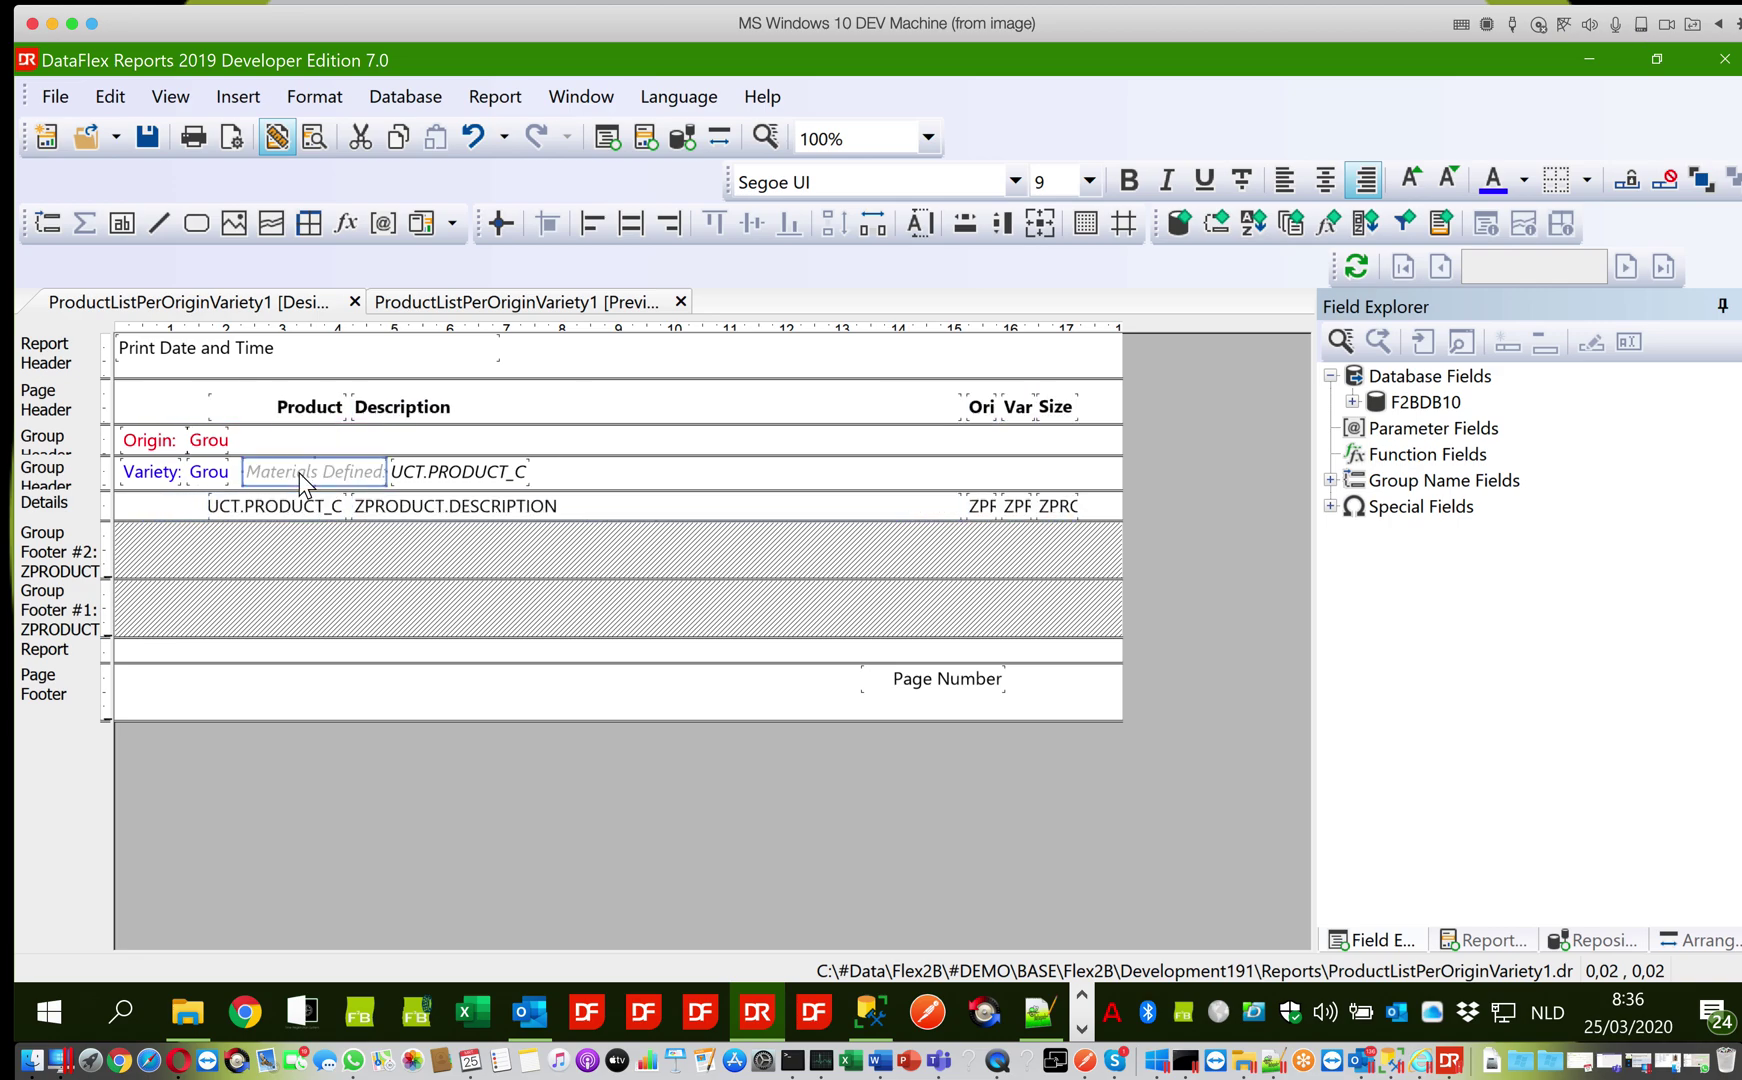
pyautogui.click(384, 471)
pyautogui.moveTo(384, 471); pyautogui.dragTo(309, 475)
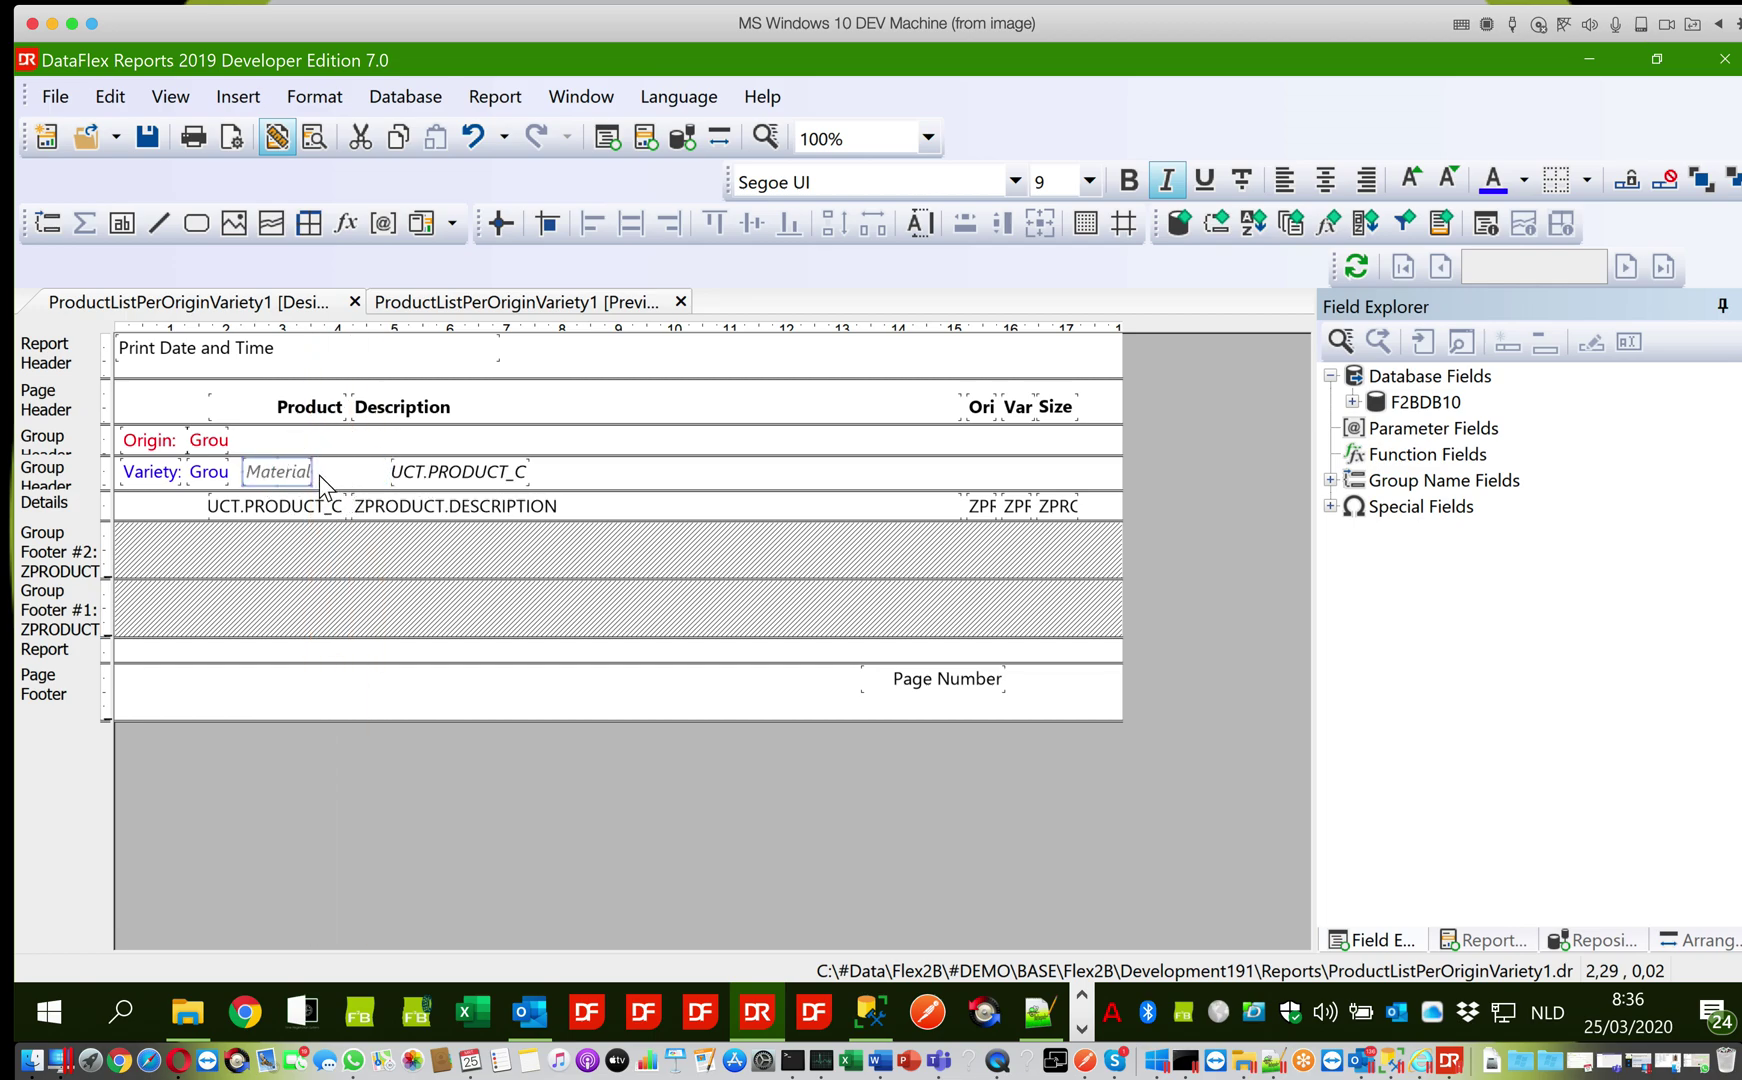
pyautogui.click(340, 471)
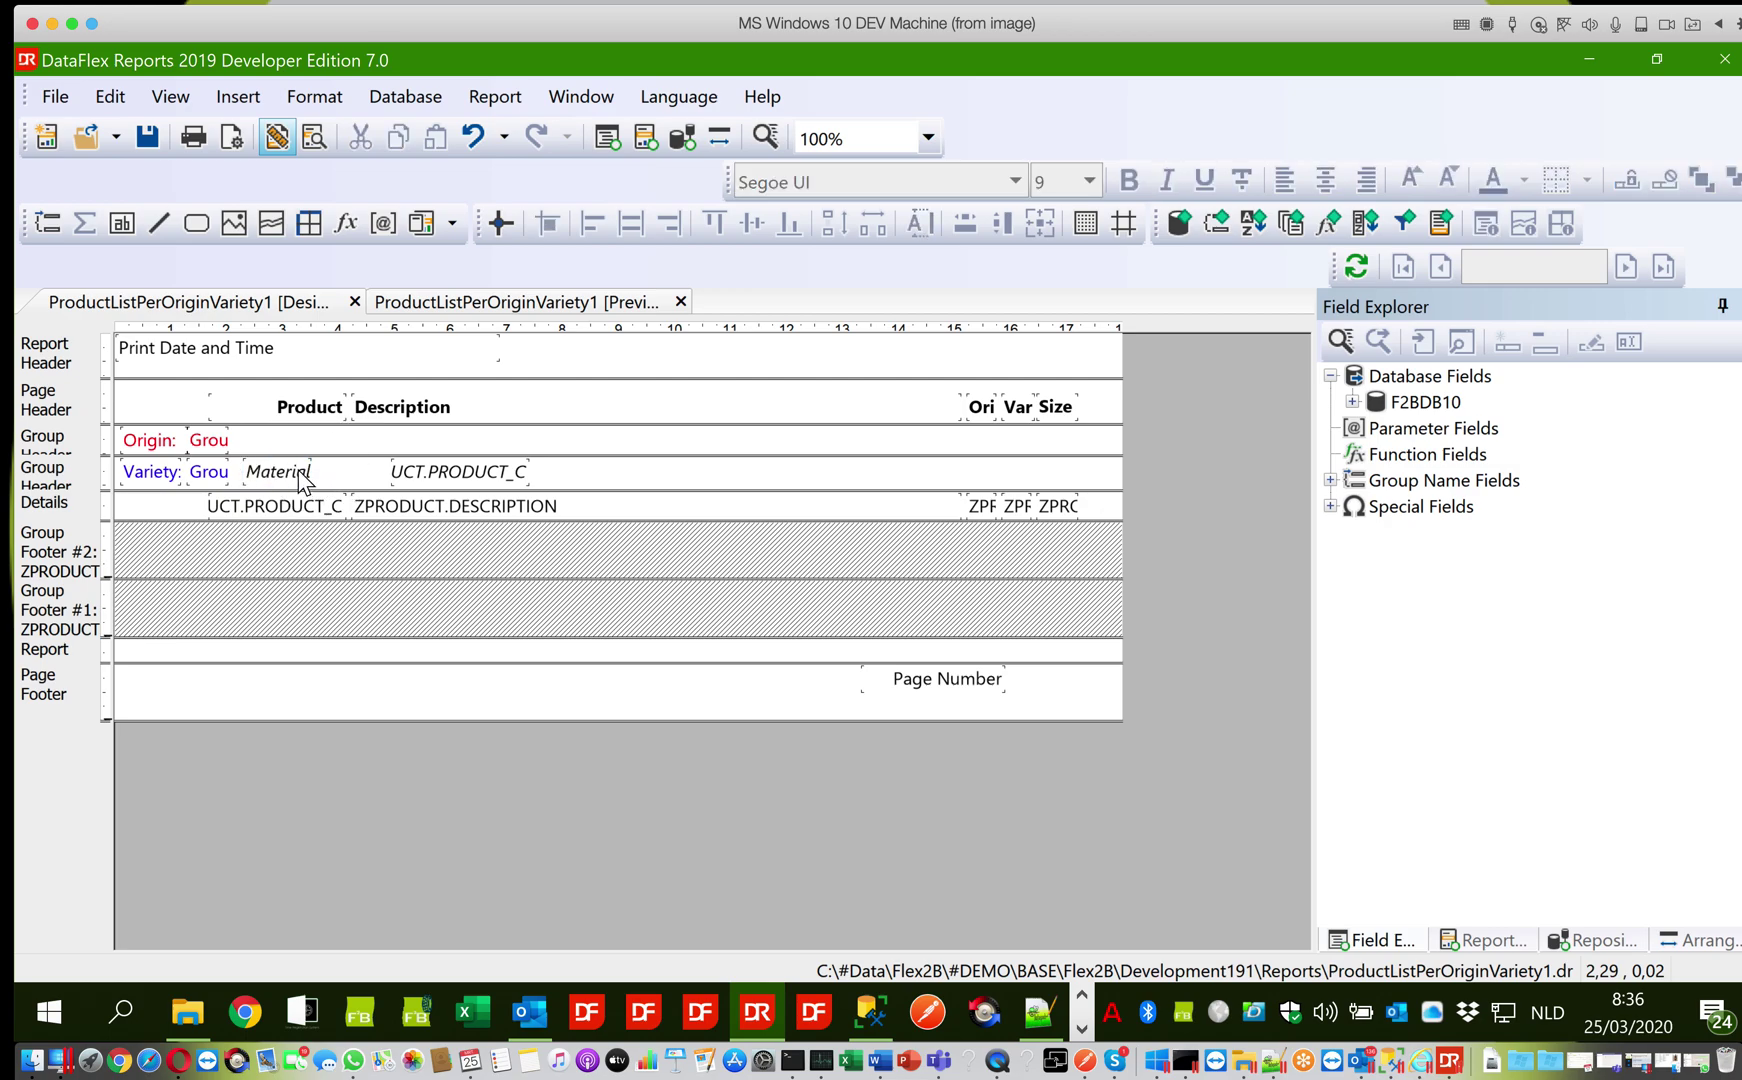
pyautogui.click(298, 470)
pyautogui.hotkey('ctrl', 'z')
# Narrow and left-align the Variety count field, save, and preview the report
pyautogui.click(494, 476)
pyautogui.click(527, 474)
pyautogui.click(527, 474)
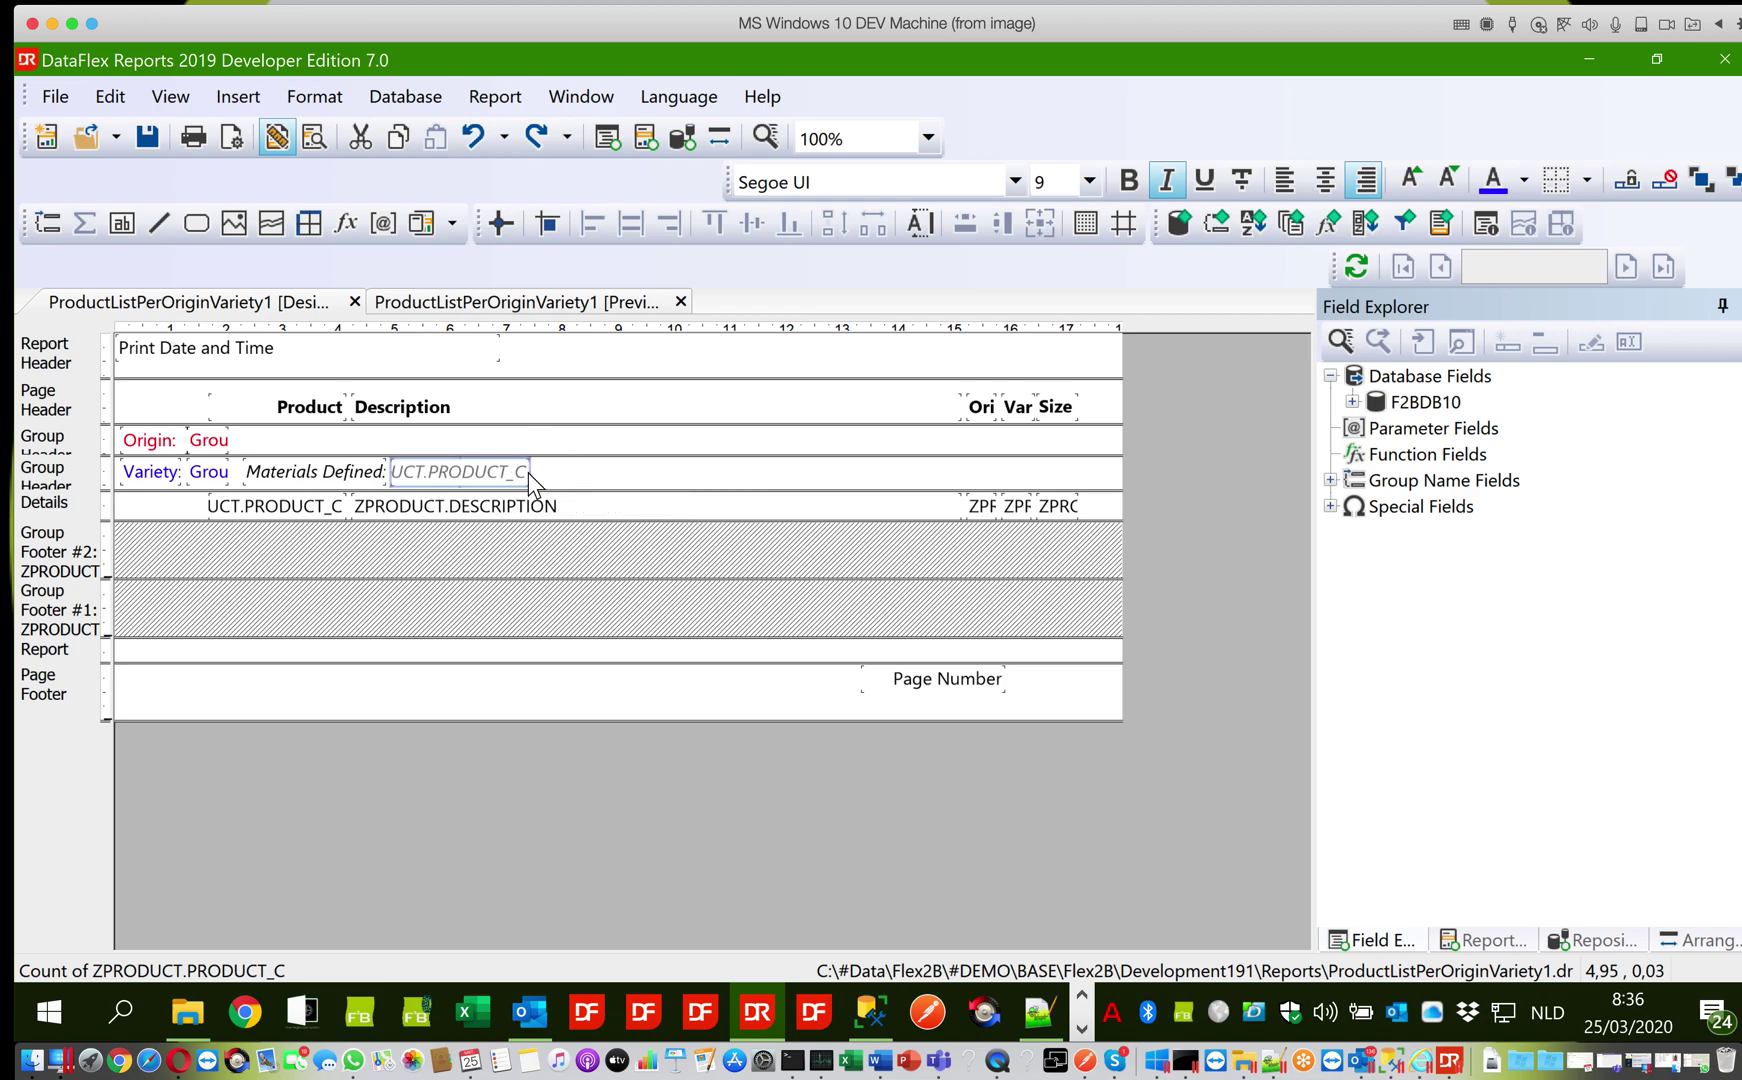
pyautogui.moveTo(528, 472); pyautogui.dragTo(465, 474)
pyautogui.click(1272, 182)
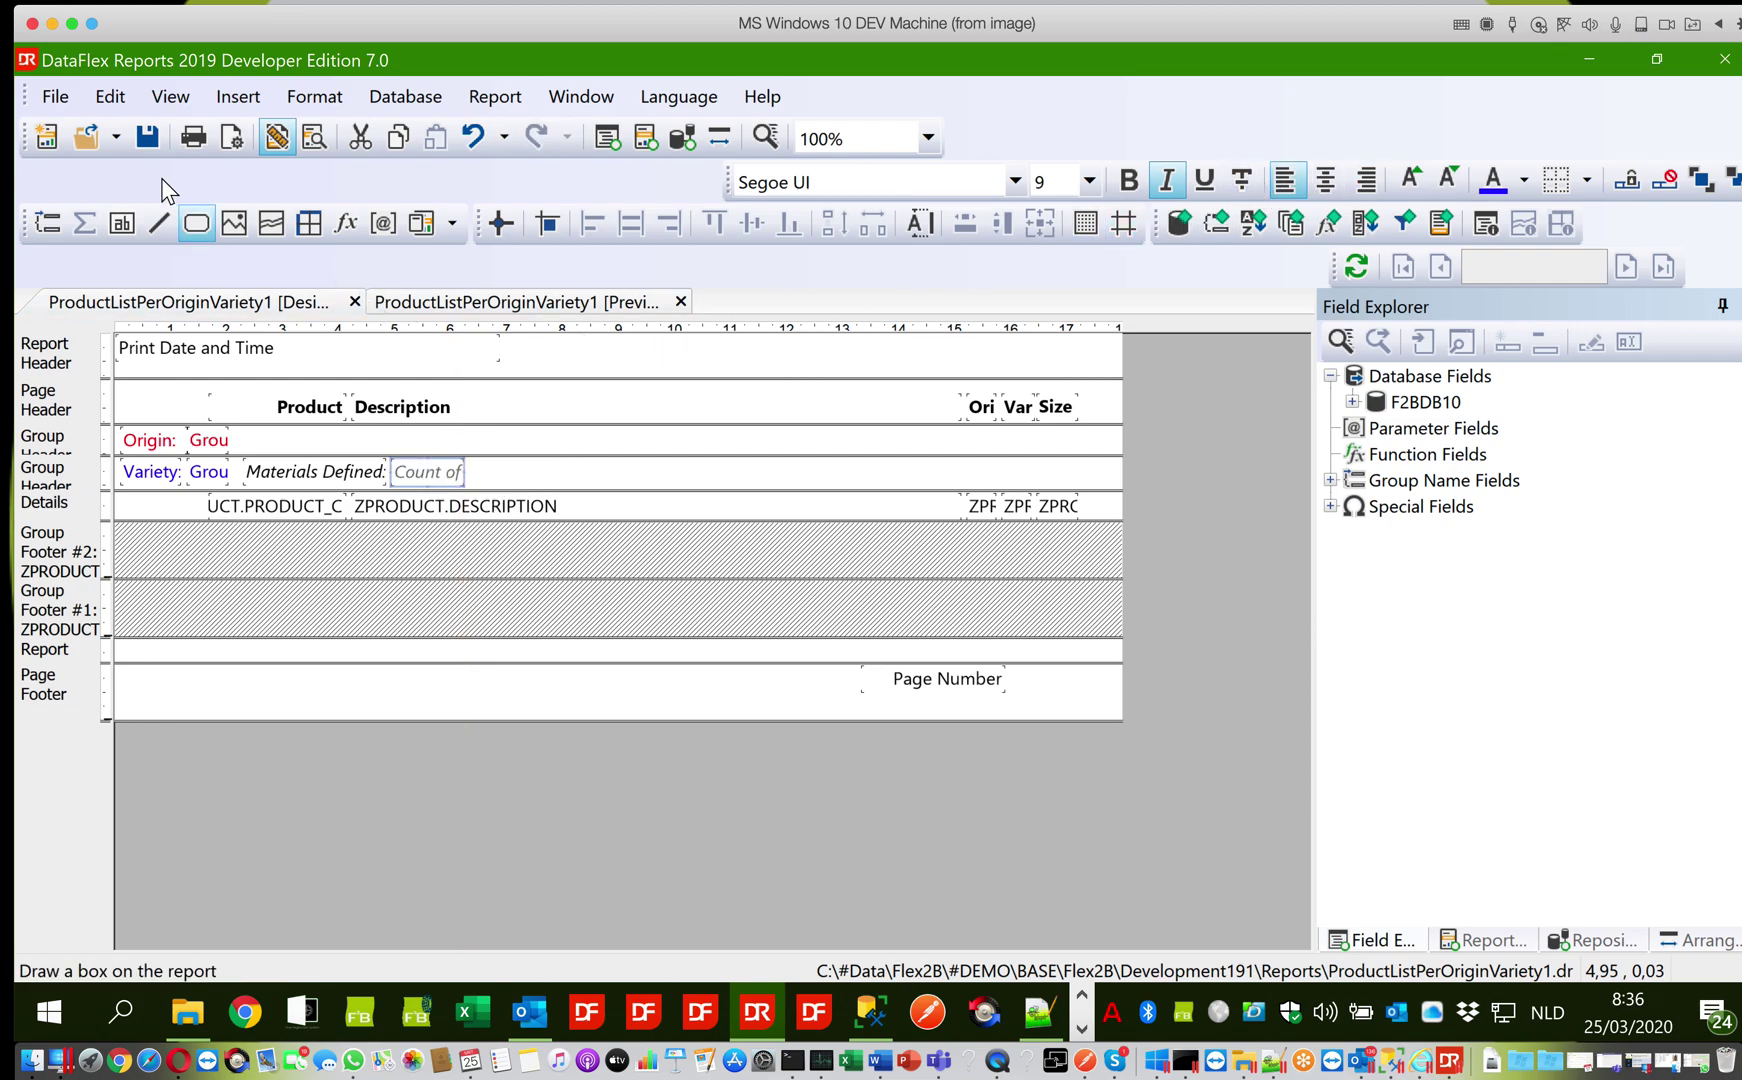
pyautogui.click(147, 138)
pyautogui.click(403, 303)
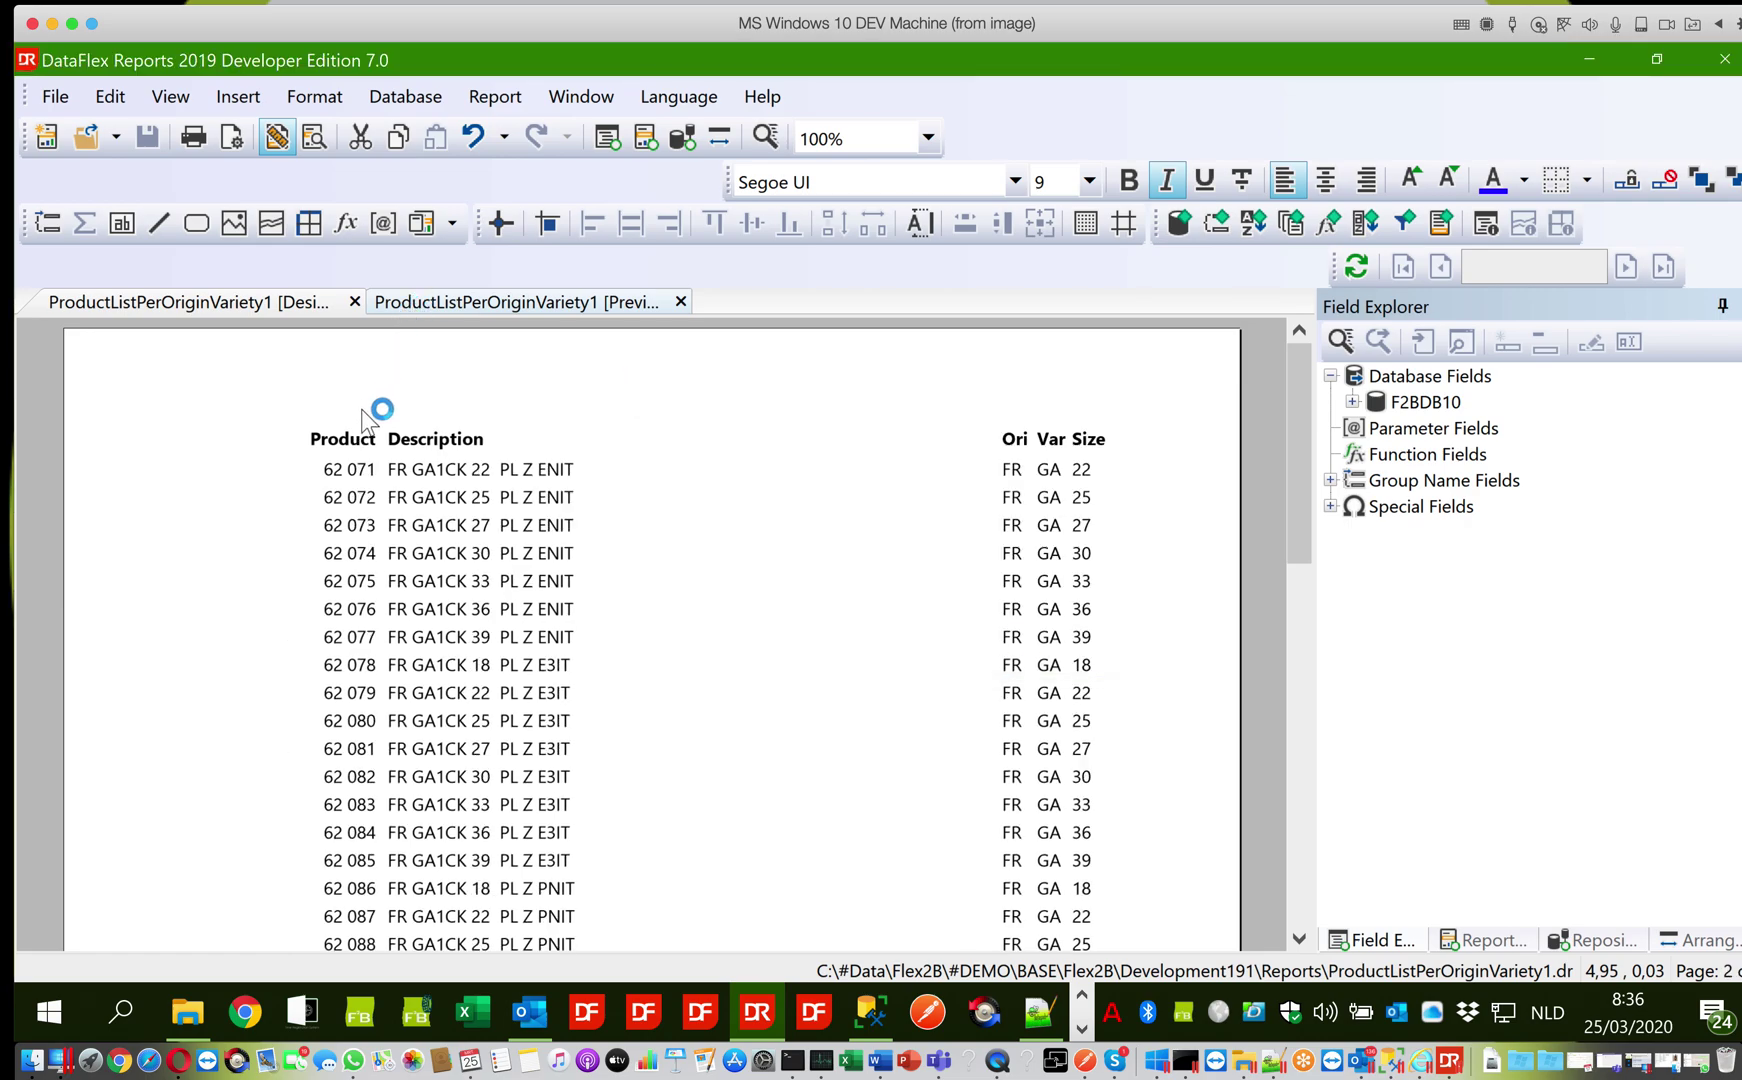
# Scroll through preview page 2, then close the DataFlex Reports window
pyautogui.scroll(-5, 420, 645)
pyautogui.scroll(-6, 420, 645)
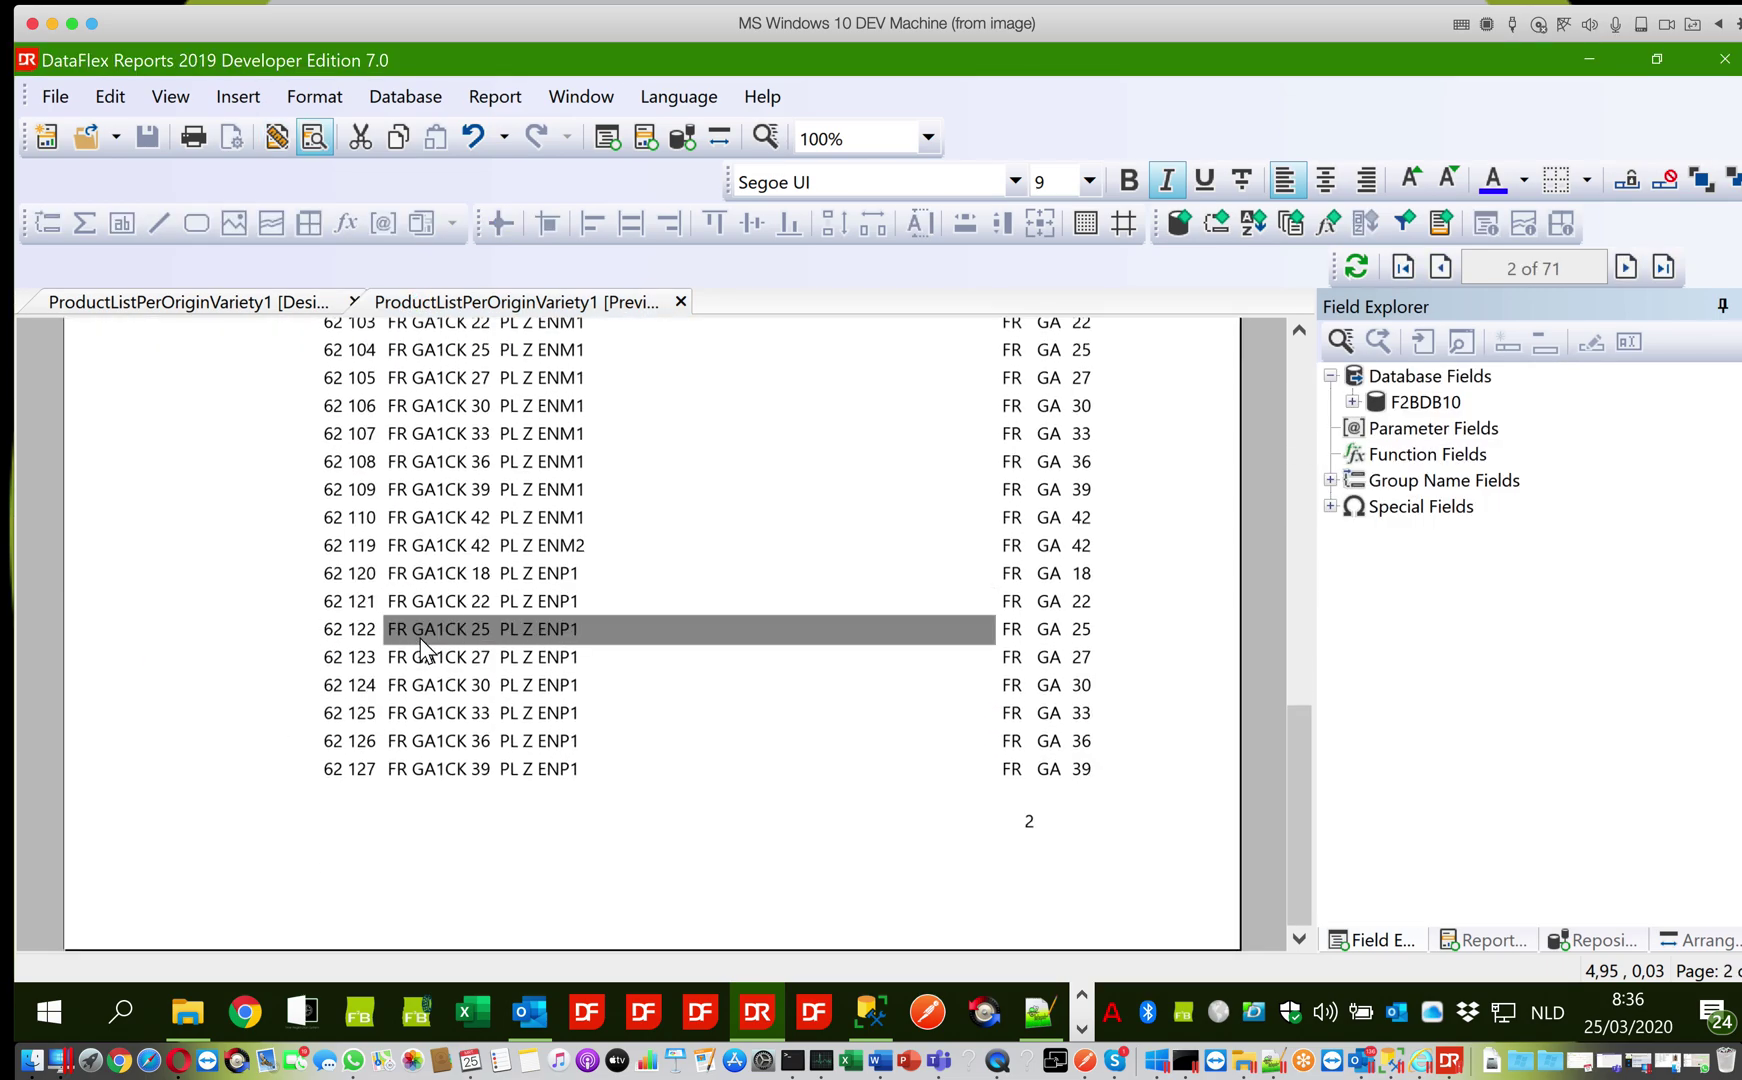
pyautogui.scroll(11, 420, 648)
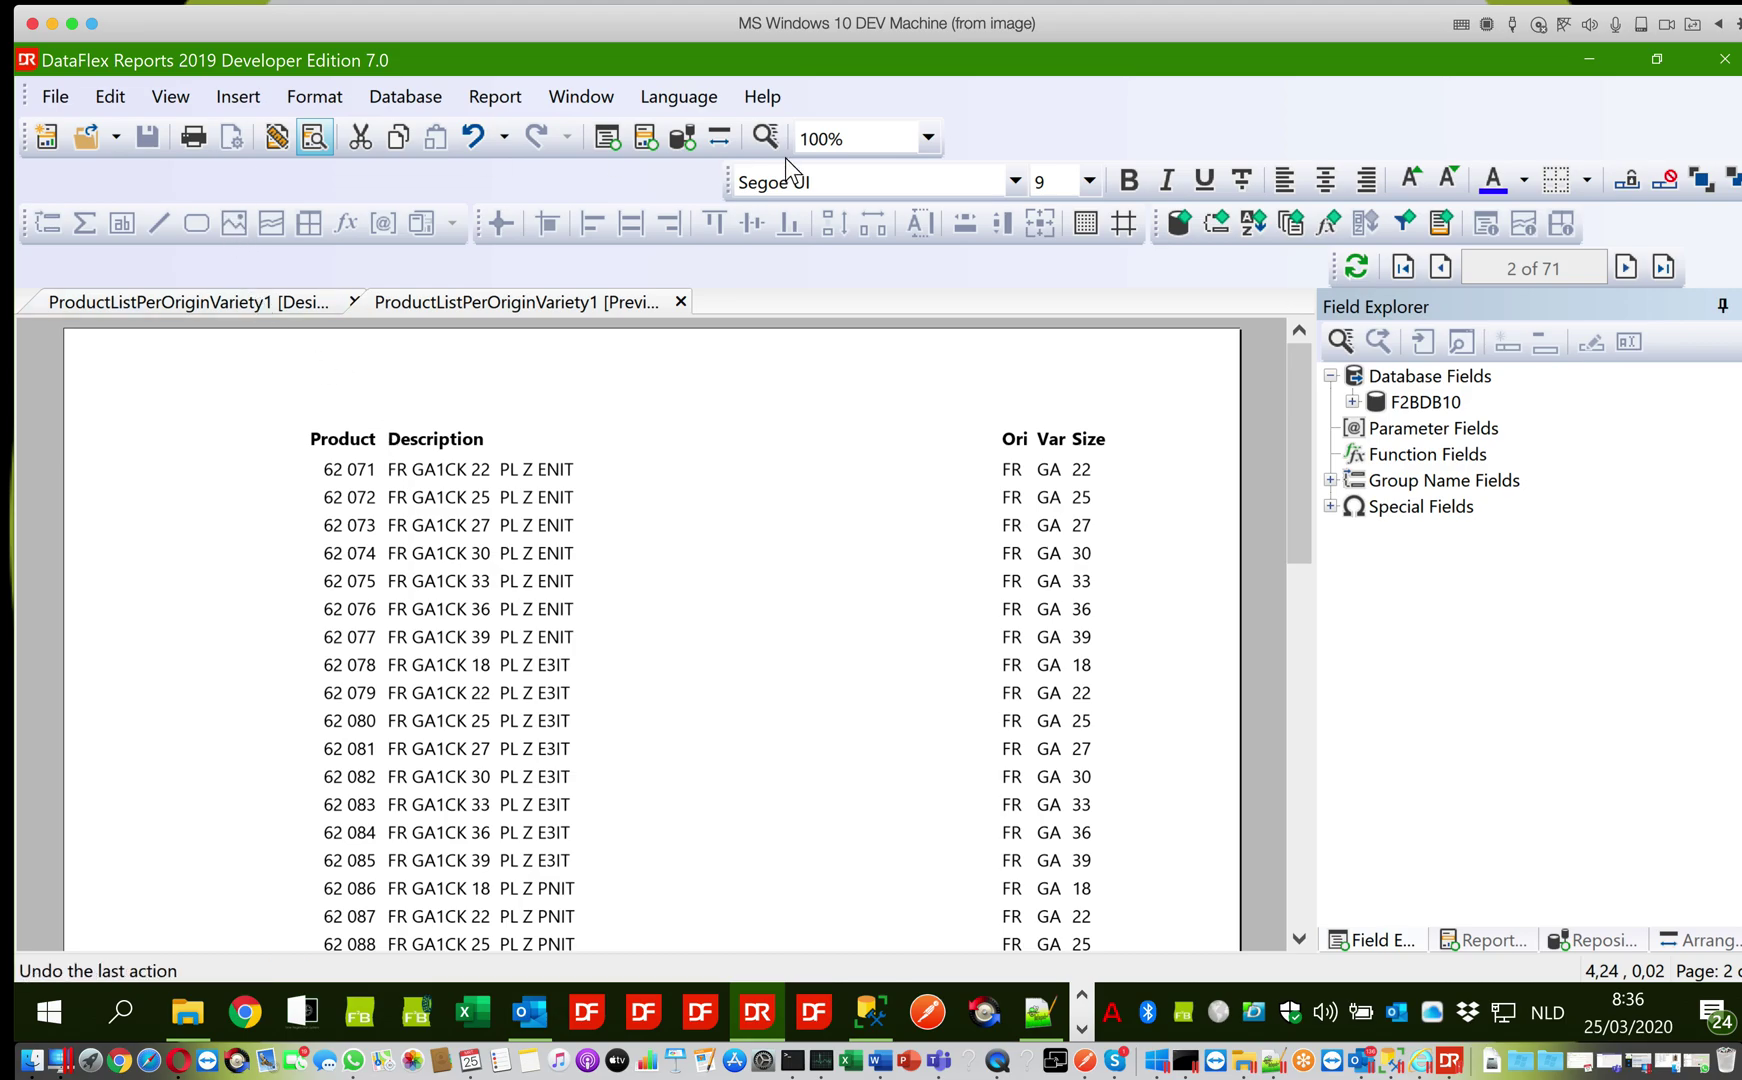
pyautogui.click(1724, 59)
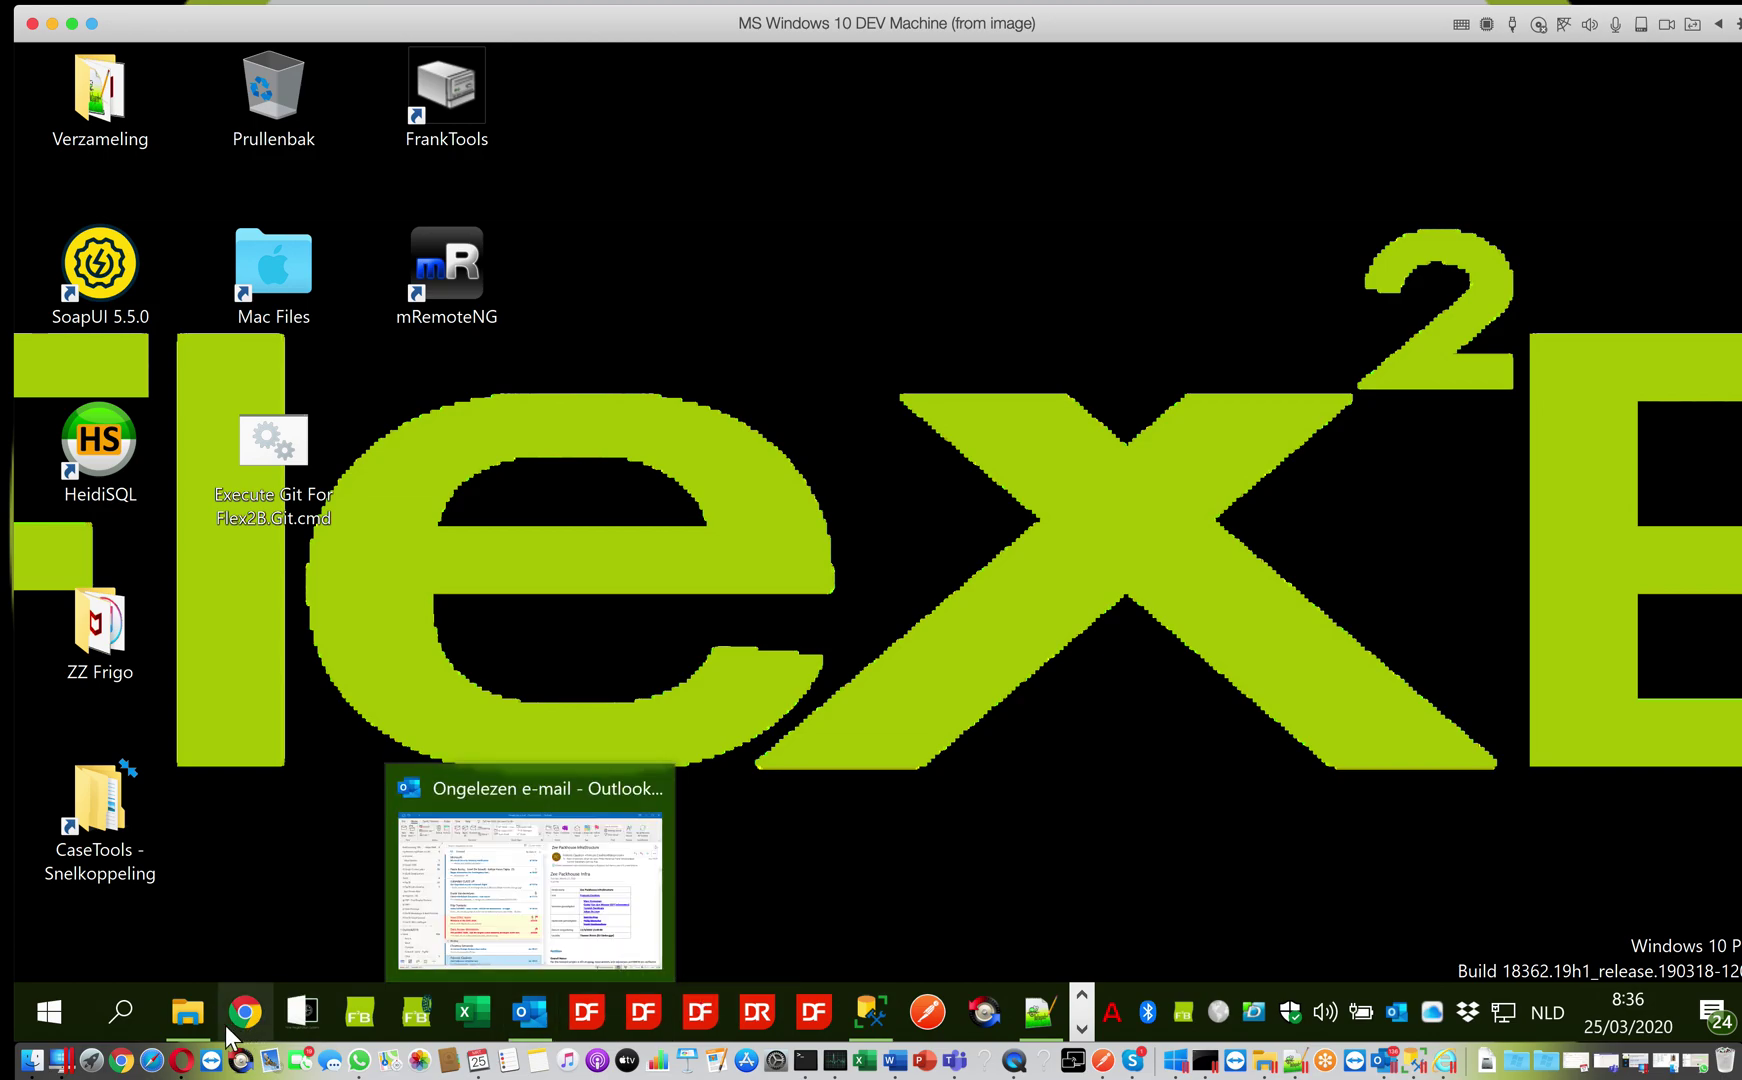
# Bring up the Reports folder in File Explorer, listing 19 items including DFConnId.ini
pyautogui.click(190, 1015)
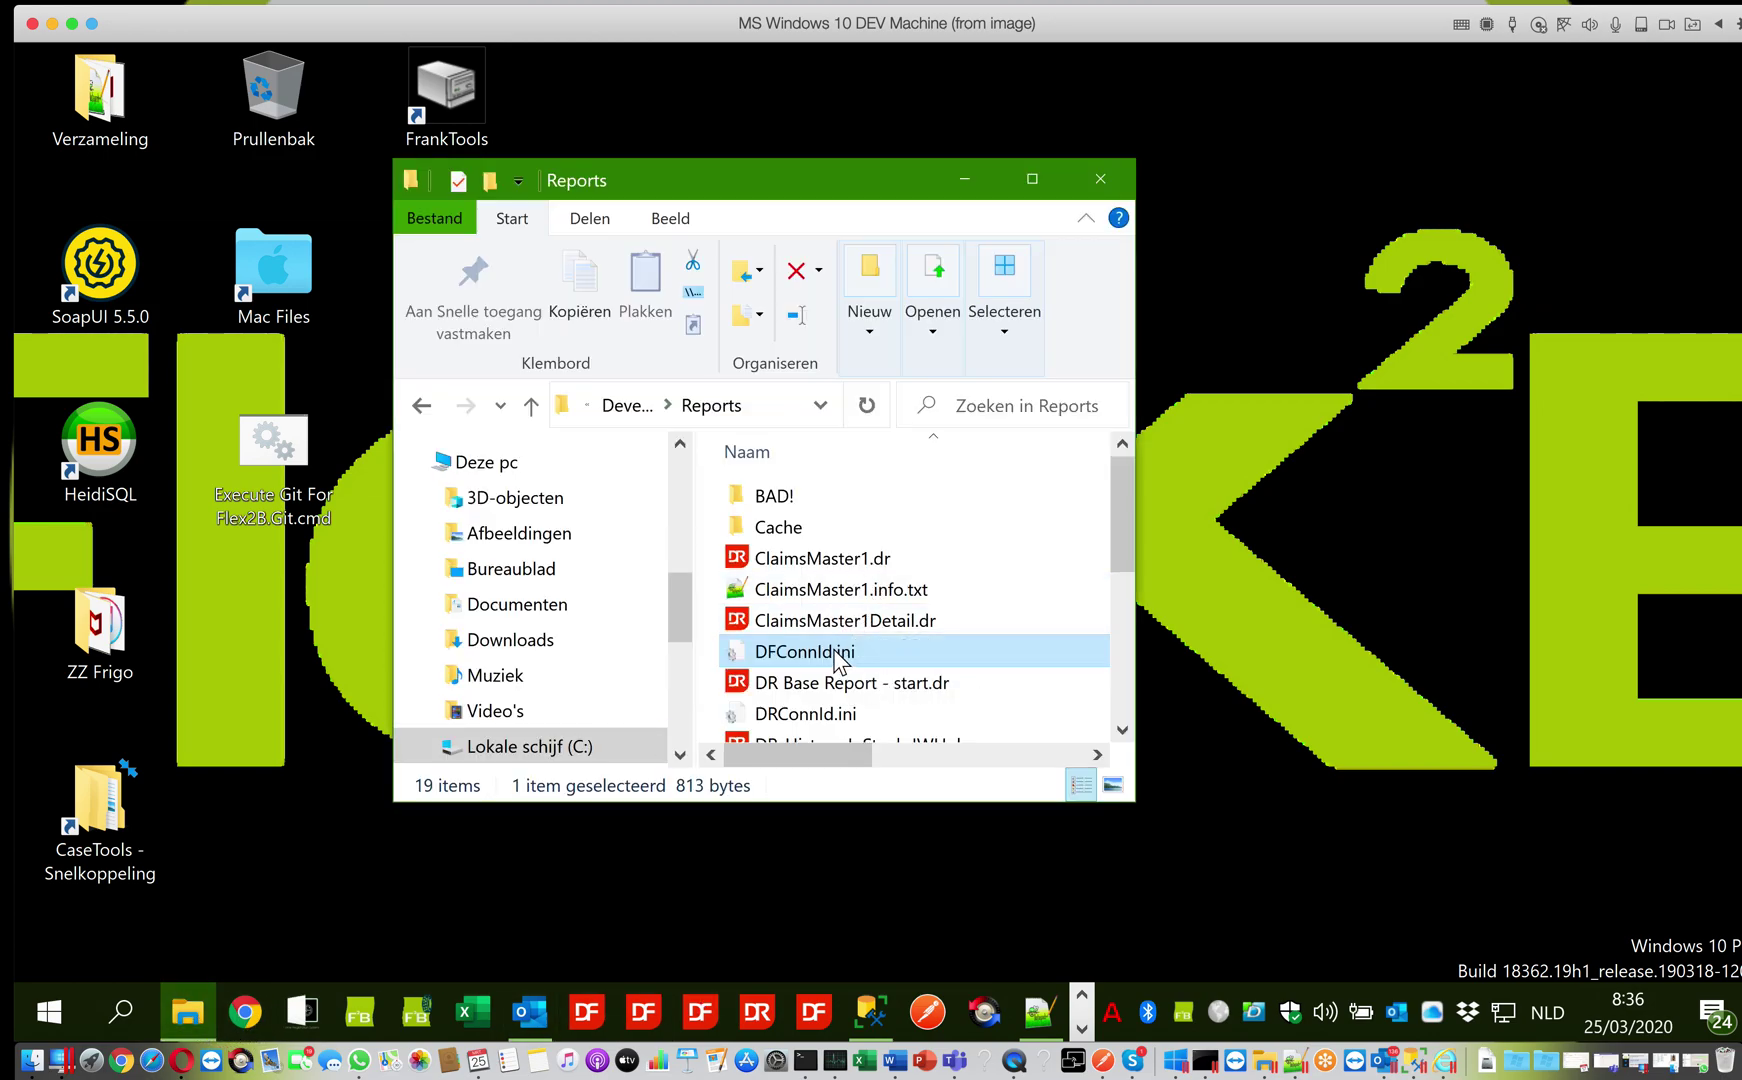
pyautogui.moveTo(838, 660)
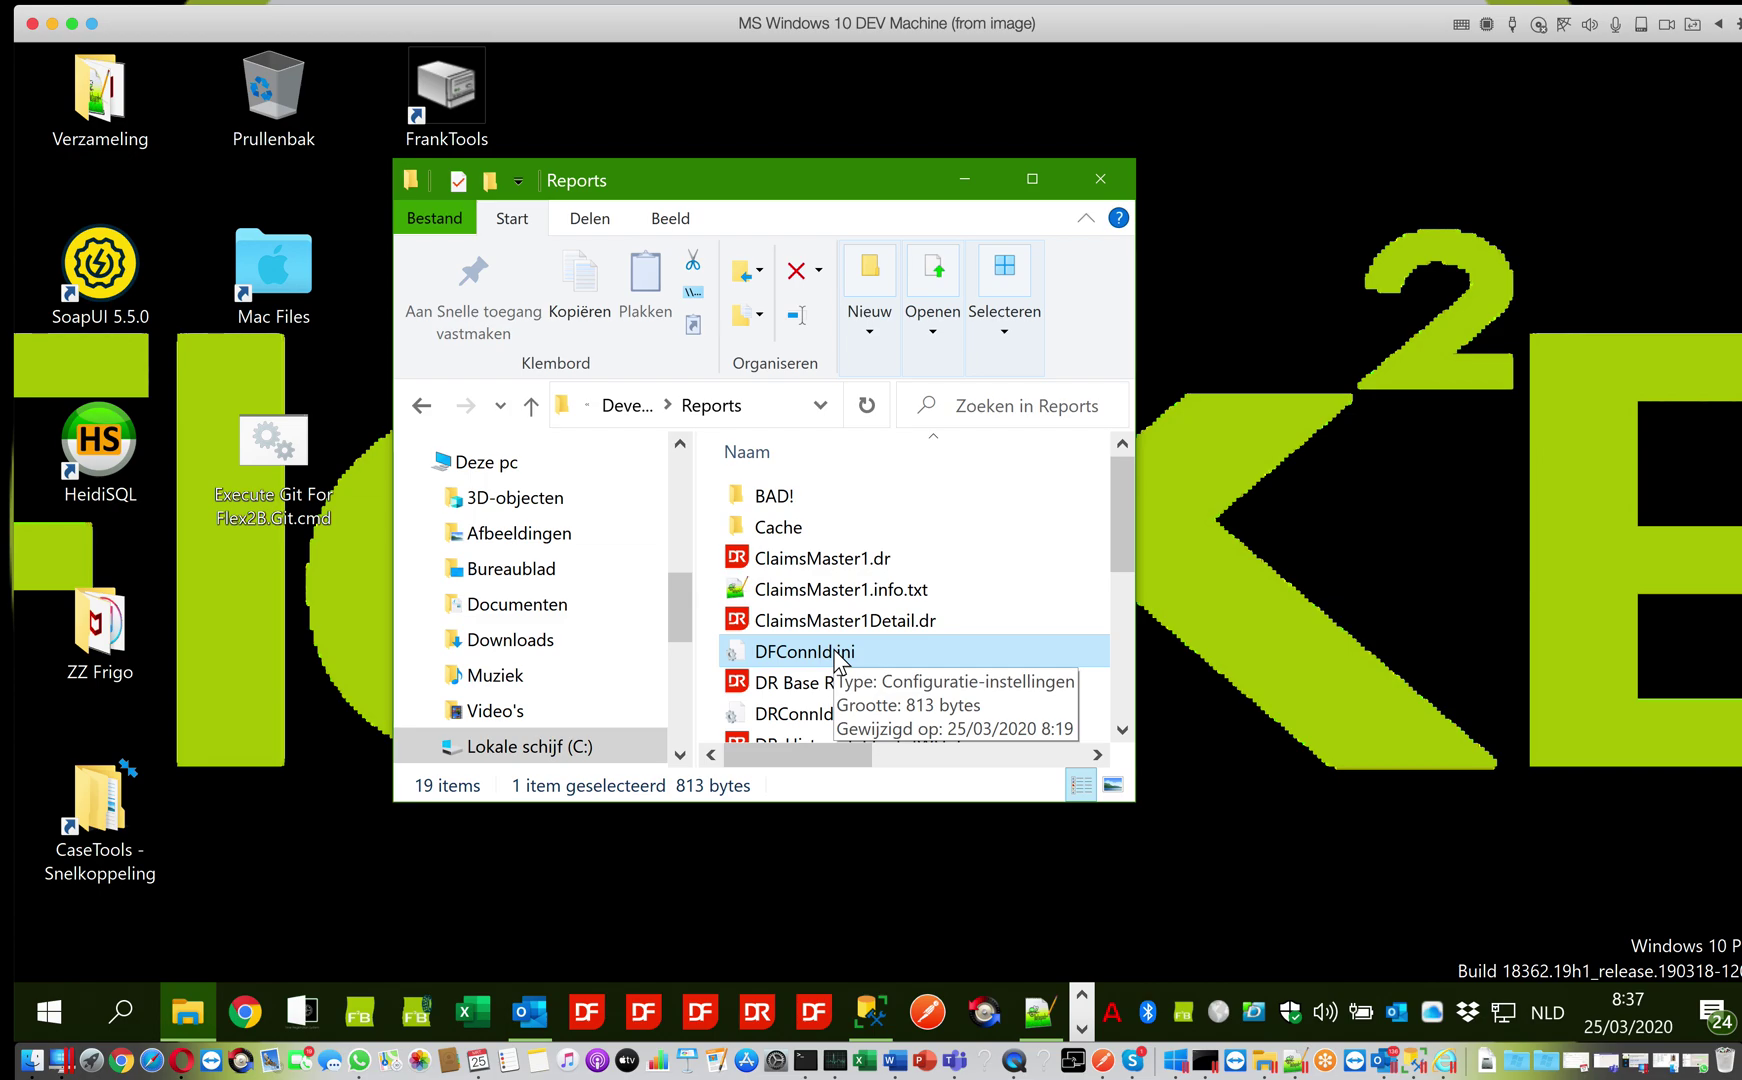
pyautogui.click(1015, 1050)
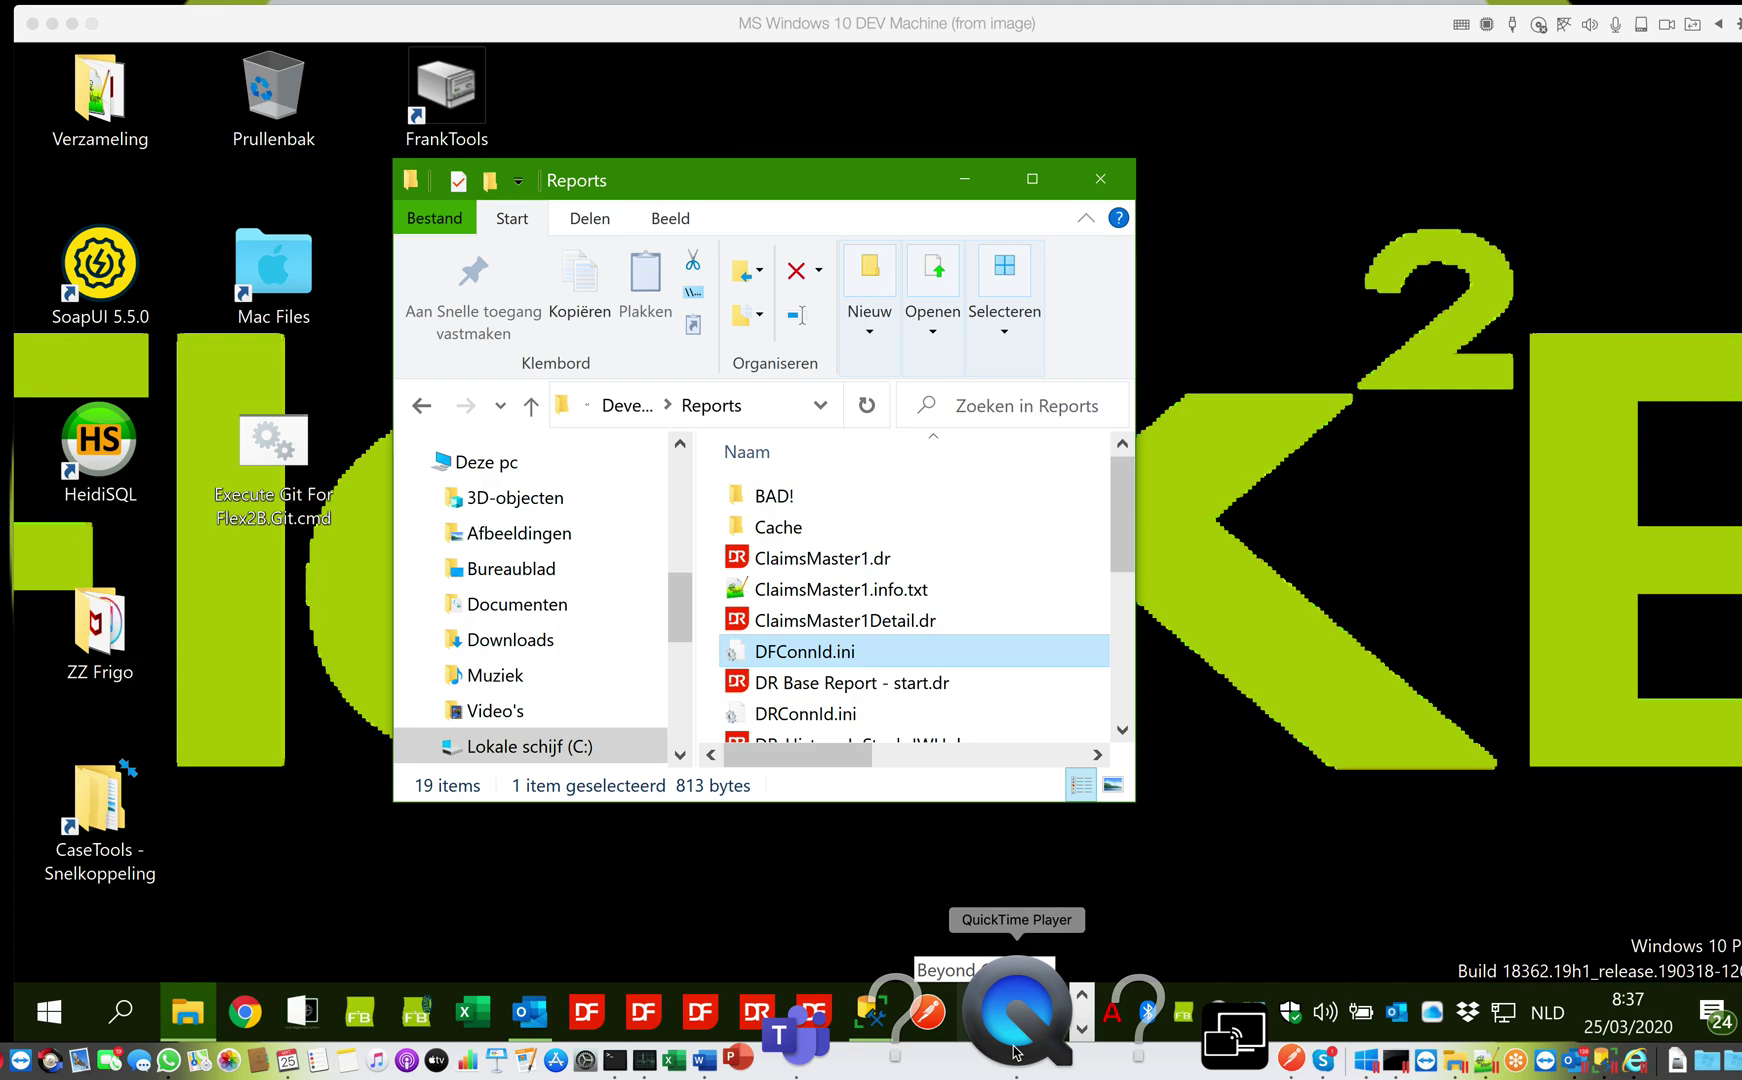